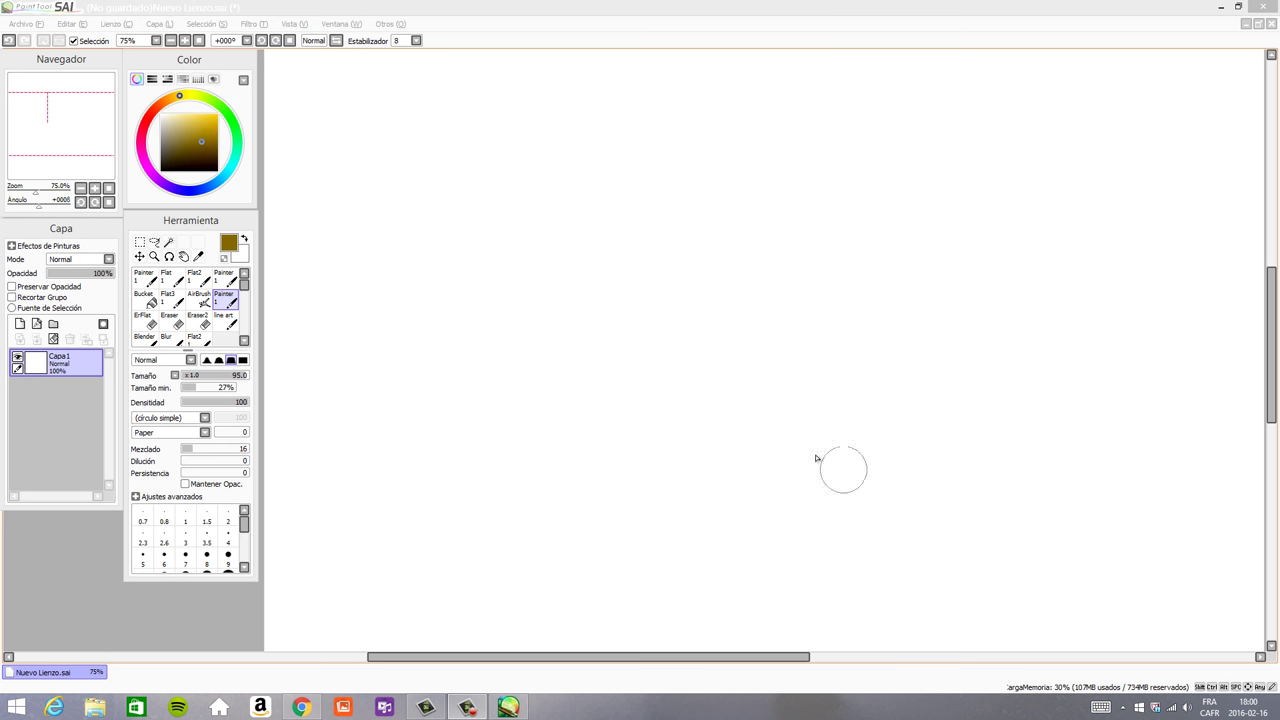
# - Paint a thick brown closed loop on the canvas with the first Painter brush at size 34
pyautogui.click(553, 341)
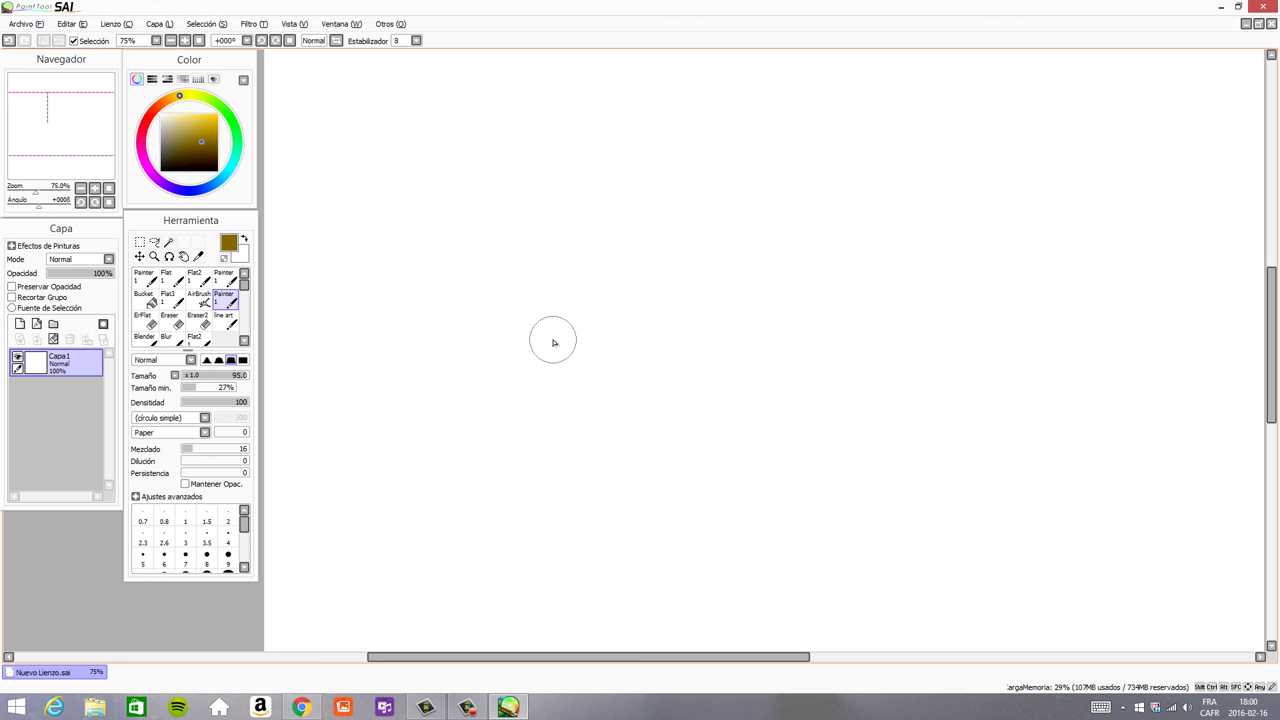
pyautogui.click(244, 342)
pyautogui.click(246, 275)
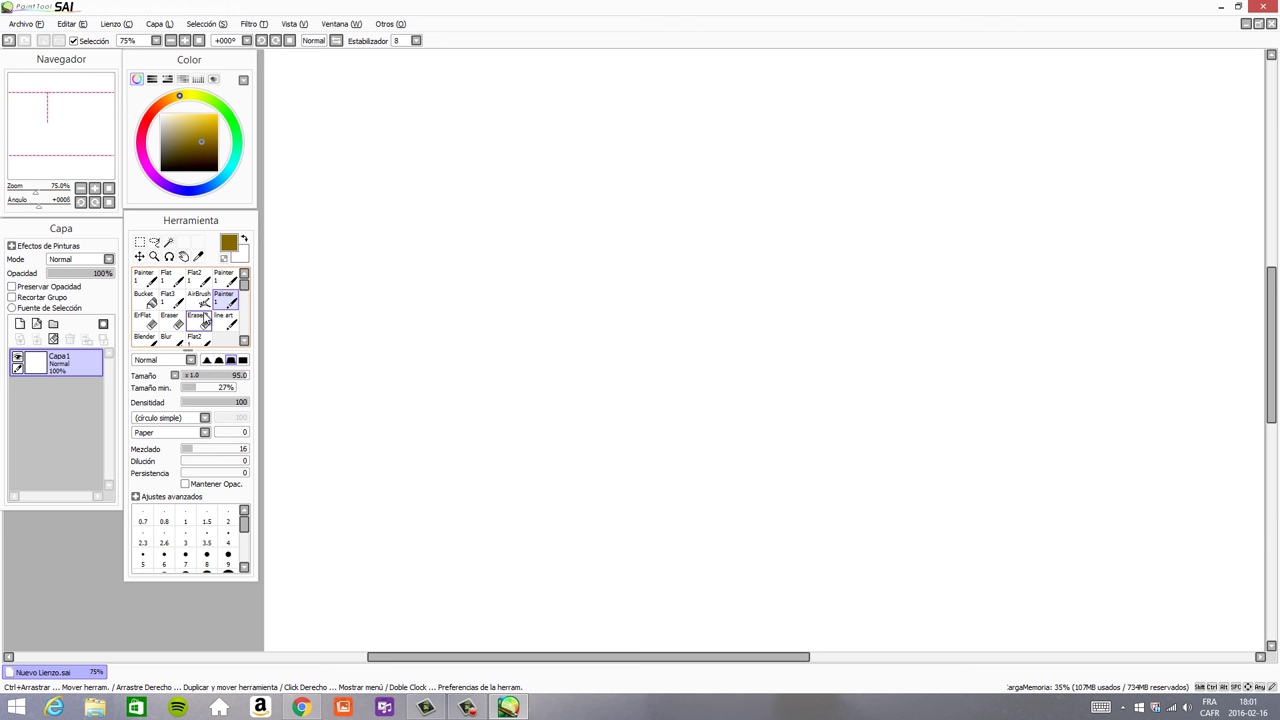
pyautogui.moveTo(244, 285)
pyautogui.mouseDown()
pyautogui.moveTo(247, 313)
pyautogui.moveTo(246, 284)
pyautogui.mouseUp()
pyautogui.click(144, 278)
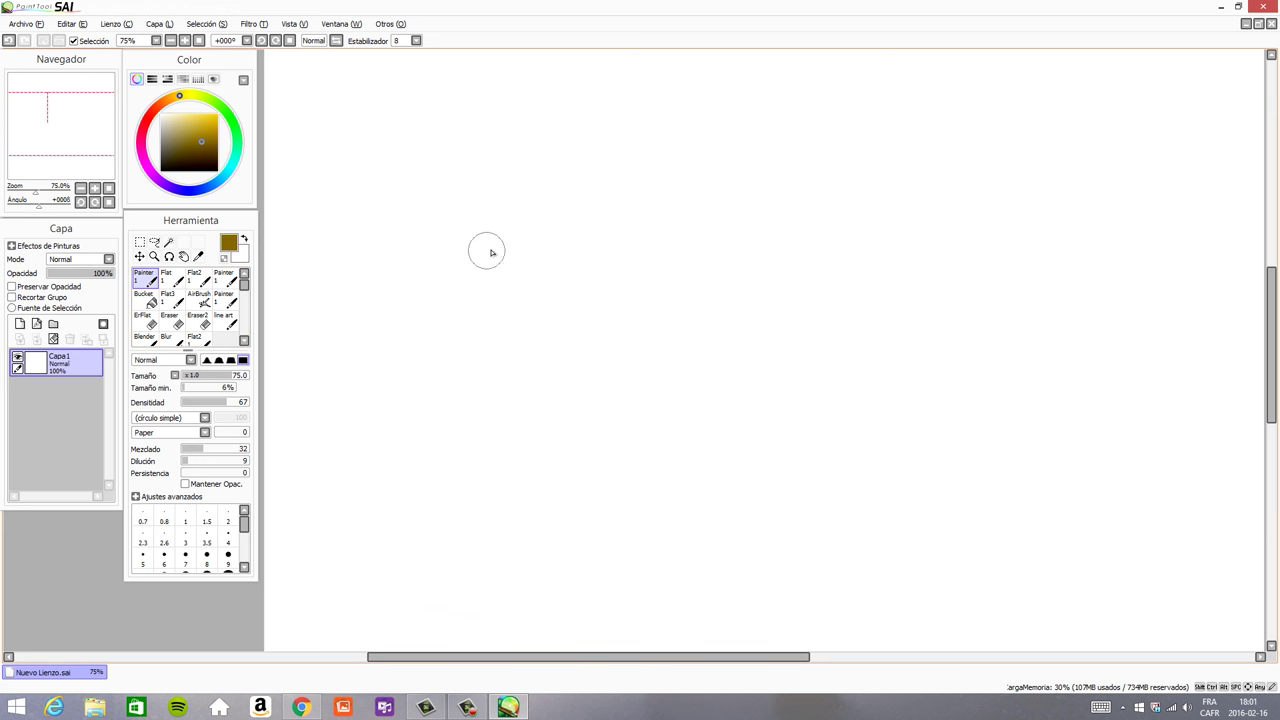
pyautogui.moveTo(501, 253); pyautogui.dragTo(522, 262)
pyautogui.moveTo(556, 190)
pyautogui.mouseDown()
pyautogui.moveTo(526, 195)
pyautogui.moveTo(498, 229)
pyautogui.moveTo(506, 379)
pyautogui.moveTo(634, 397)
pyautogui.moveTo(672, 265)
pyautogui.moveTo(576, 160)
pyautogui.moveTo(548, 188)
pyautogui.mouseUp()
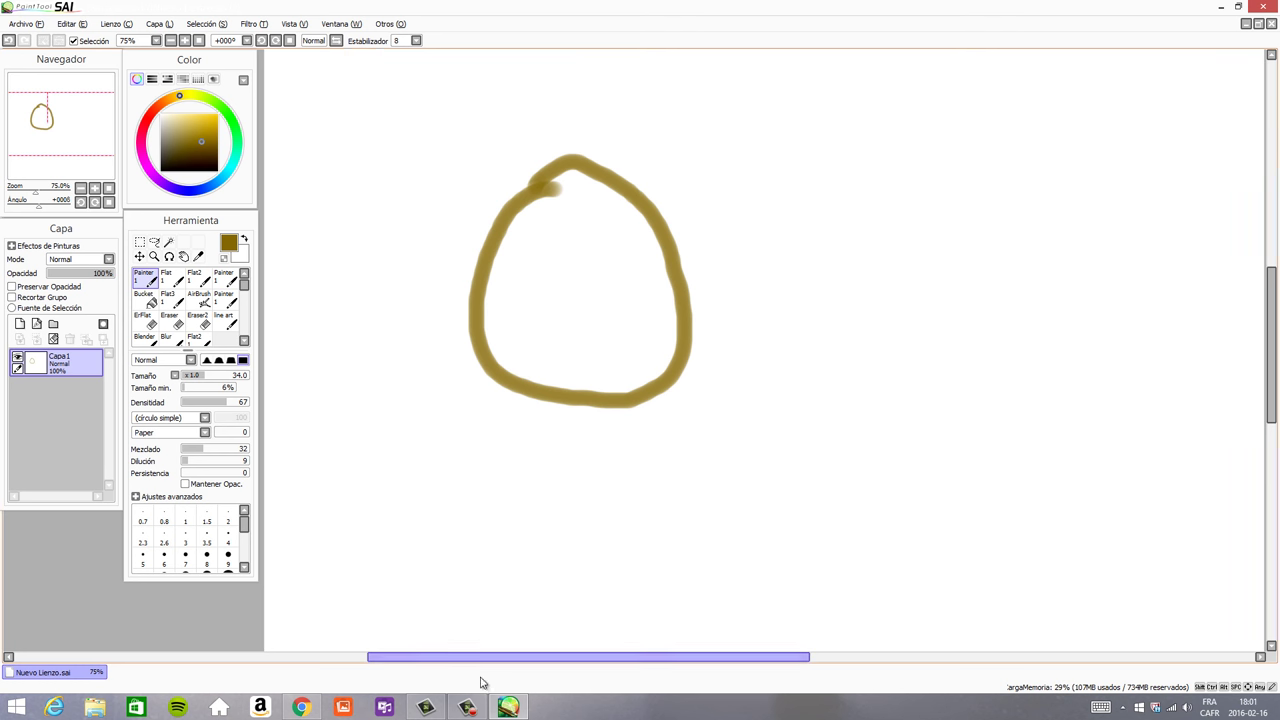
# - Paint a thinner circle beside the thick loop with the same brush and clear all paint from the layer
pyautogui.moveTo(483, 660); pyautogui.dragTo(493, 665)
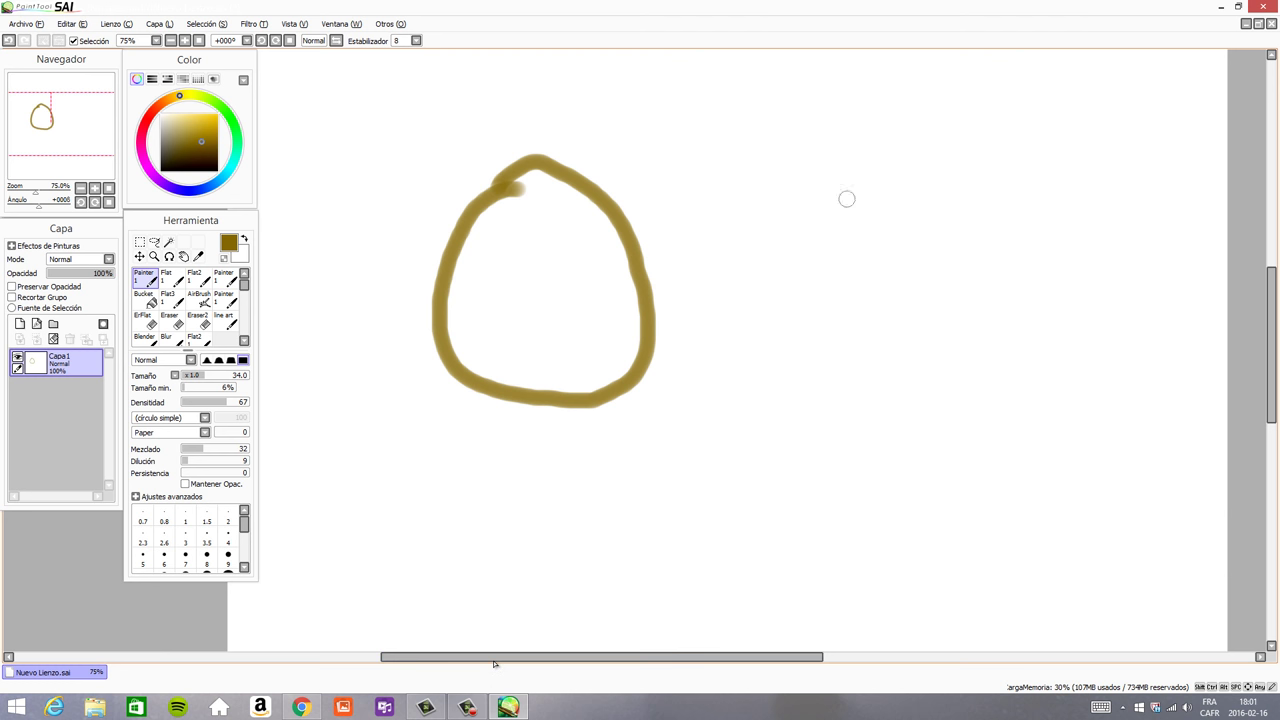
pyautogui.moveTo(888, 168)
pyautogui.mouseDown()
pyautogui.moveTo(940, 372)
pyautogui.moveTo(890, 158)
pyautogui.mouseUp()
pyautogui.hotkey('ctrl', 'z')
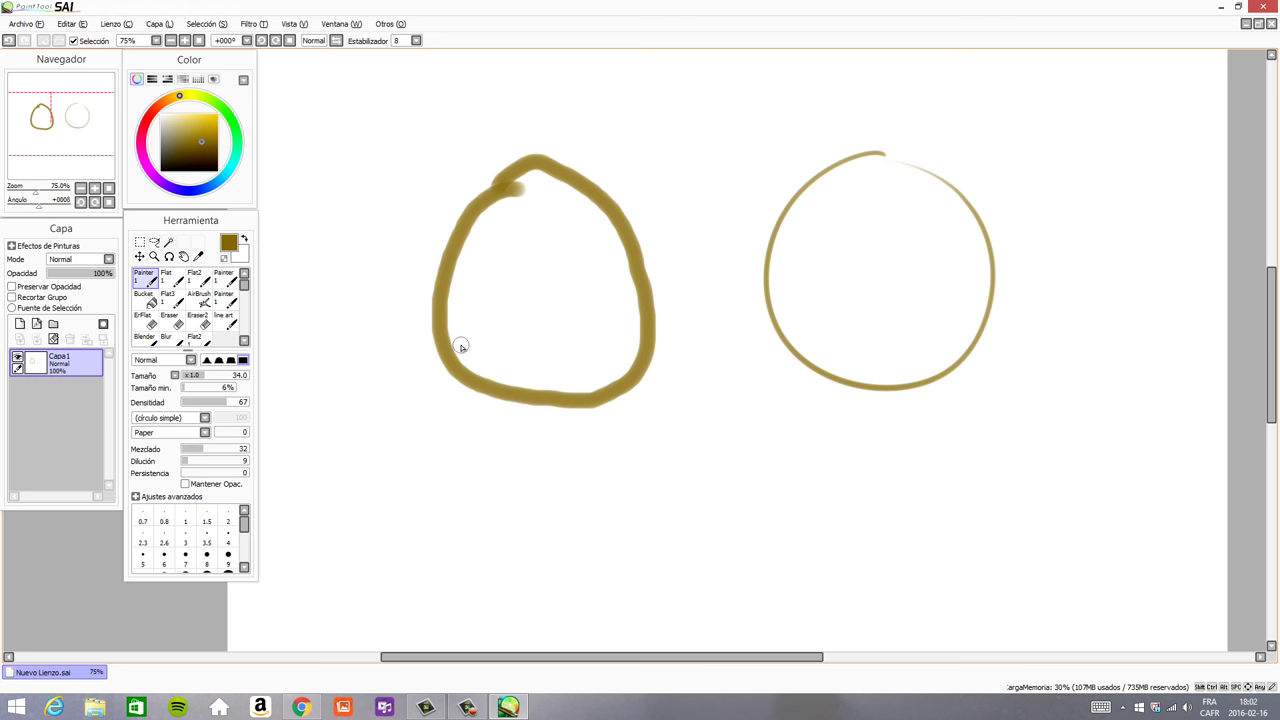
pyautogui.click(53, 338)
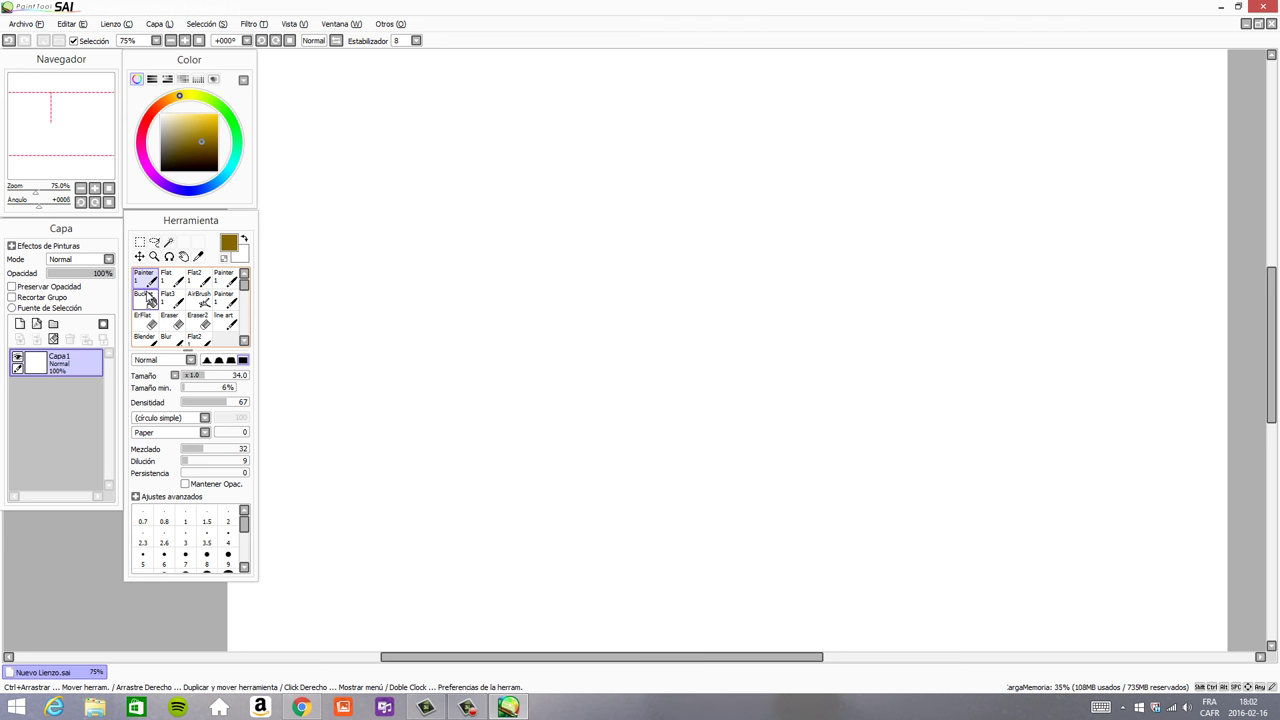
# - Add a normal layer above Capa1 and delete it again
pyautogui.click(20, 325)
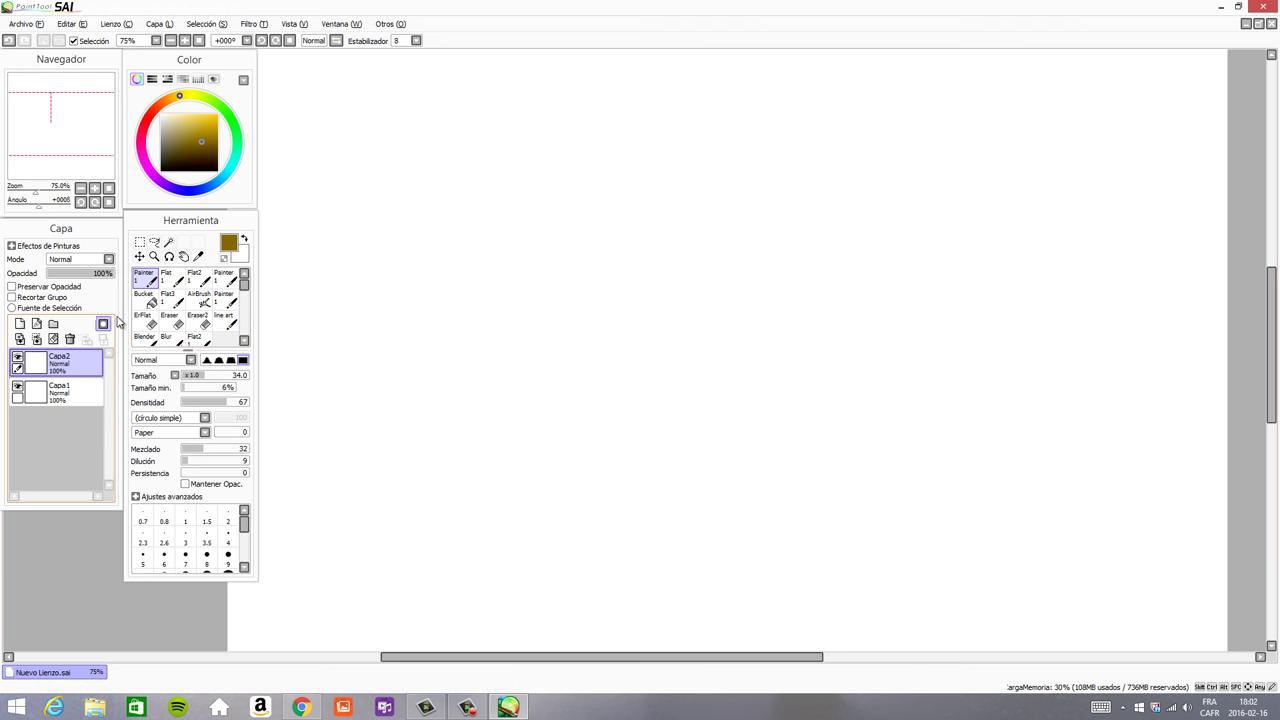
pyautogui.click(69, 339)
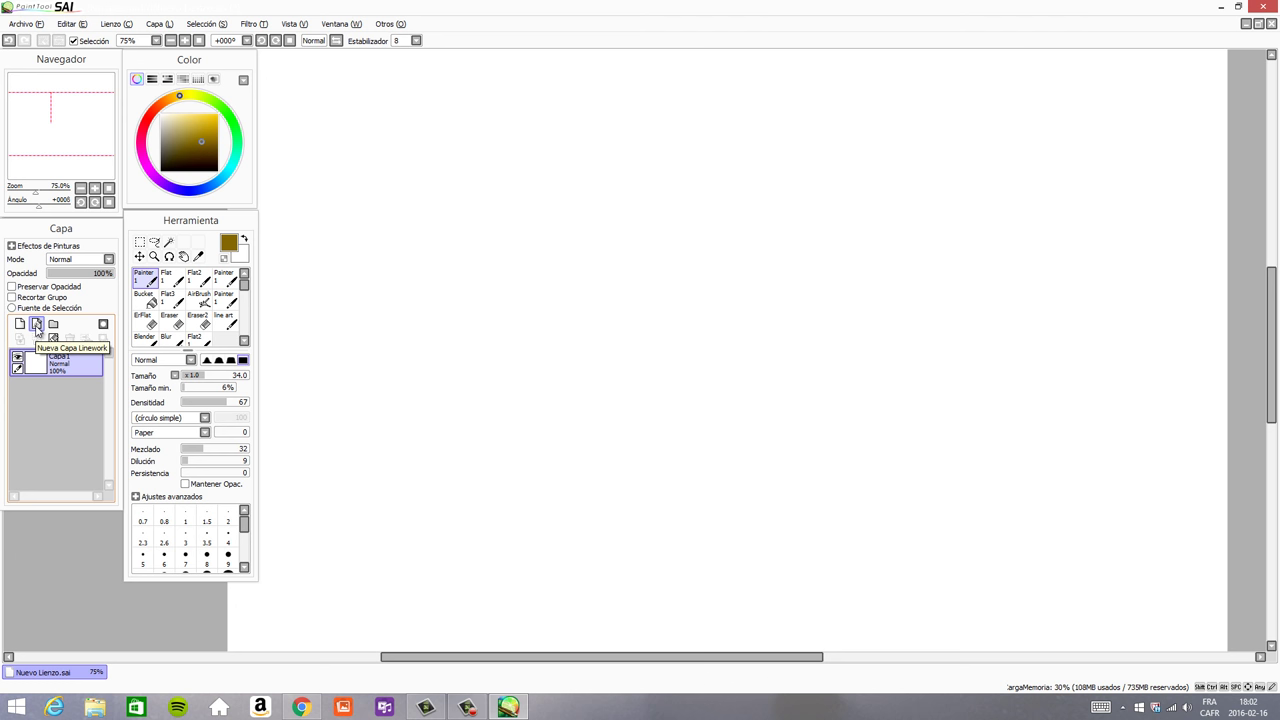
# - Create a linework layer and draw the left, upper and right arcs of a large circle with the Curve tool at size 14.8
pyautogui.click(36, 325)
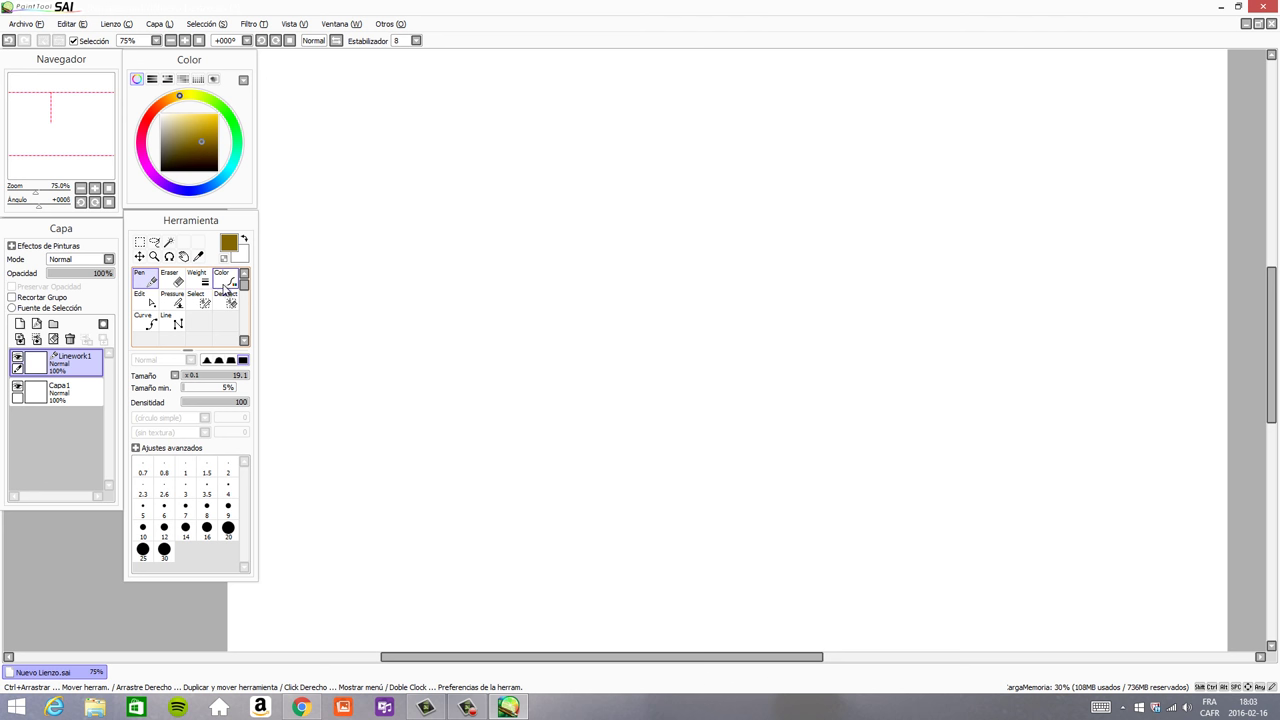
pyautogui.click(151, 325)
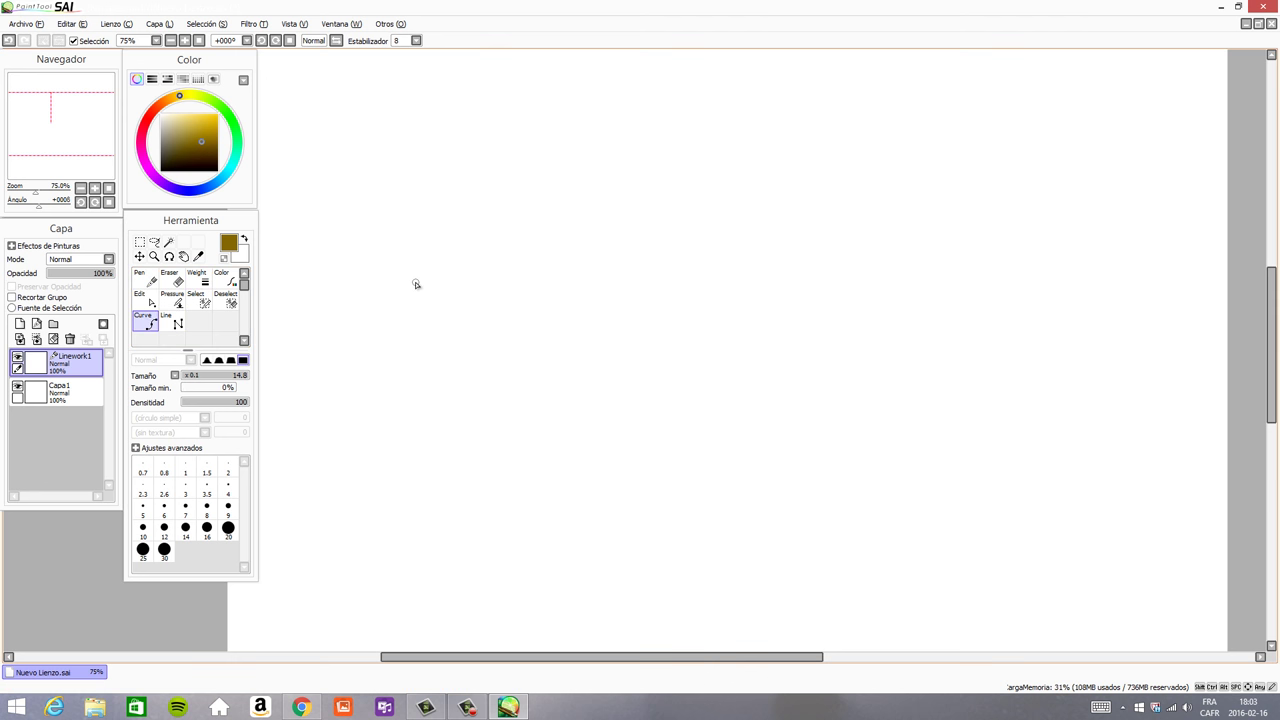
pyautogui.click(473, 350)
pyautogui.click(451, 277)
pyautogui.click(452, 188)
pyautogui.hotkey('ctrl', 'z')
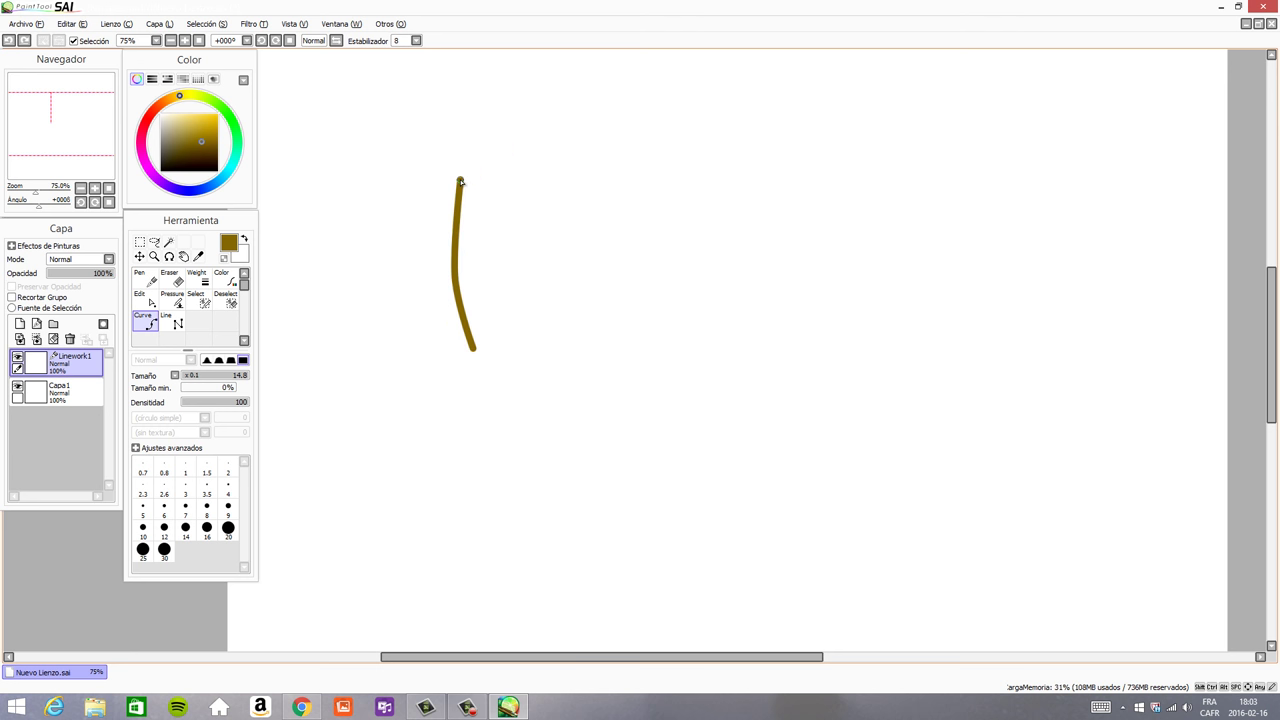
pyautogui.click(462, 199)
pyautogui.click(496, 154)
pyautogui.click(567, 122)
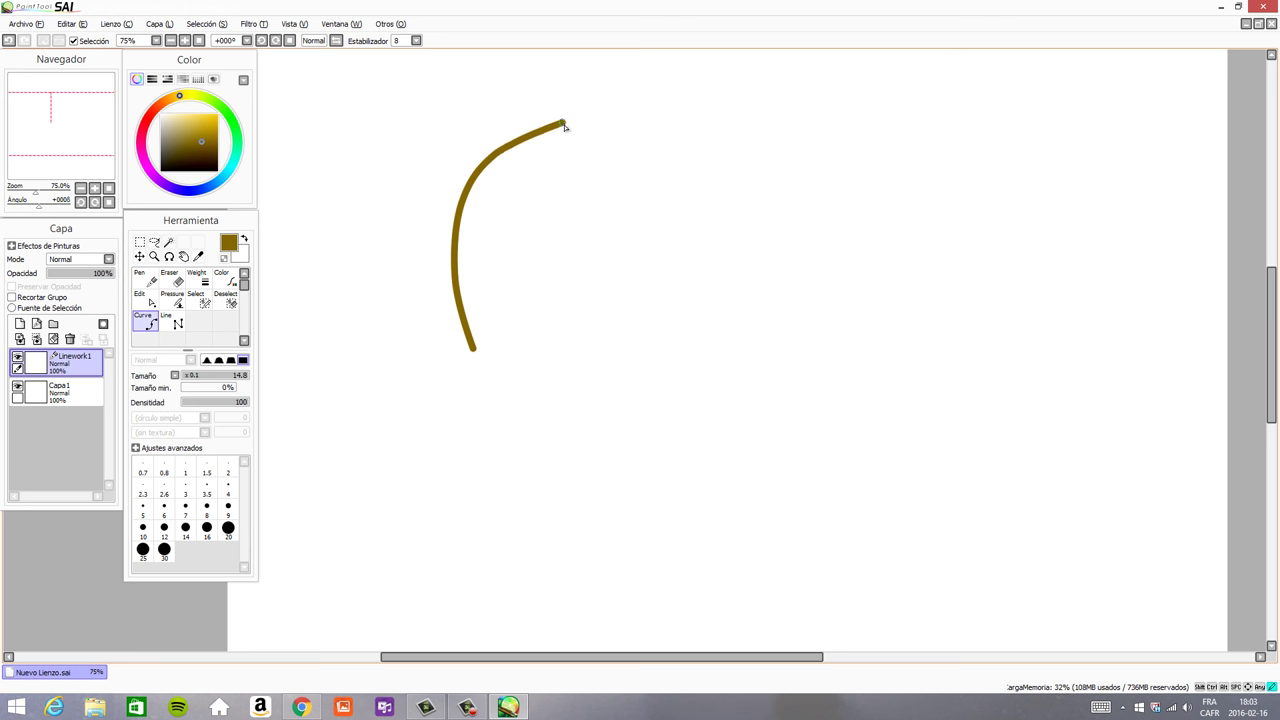
pyautogui.click(648, 131)
pyautogui.click(718, 213)
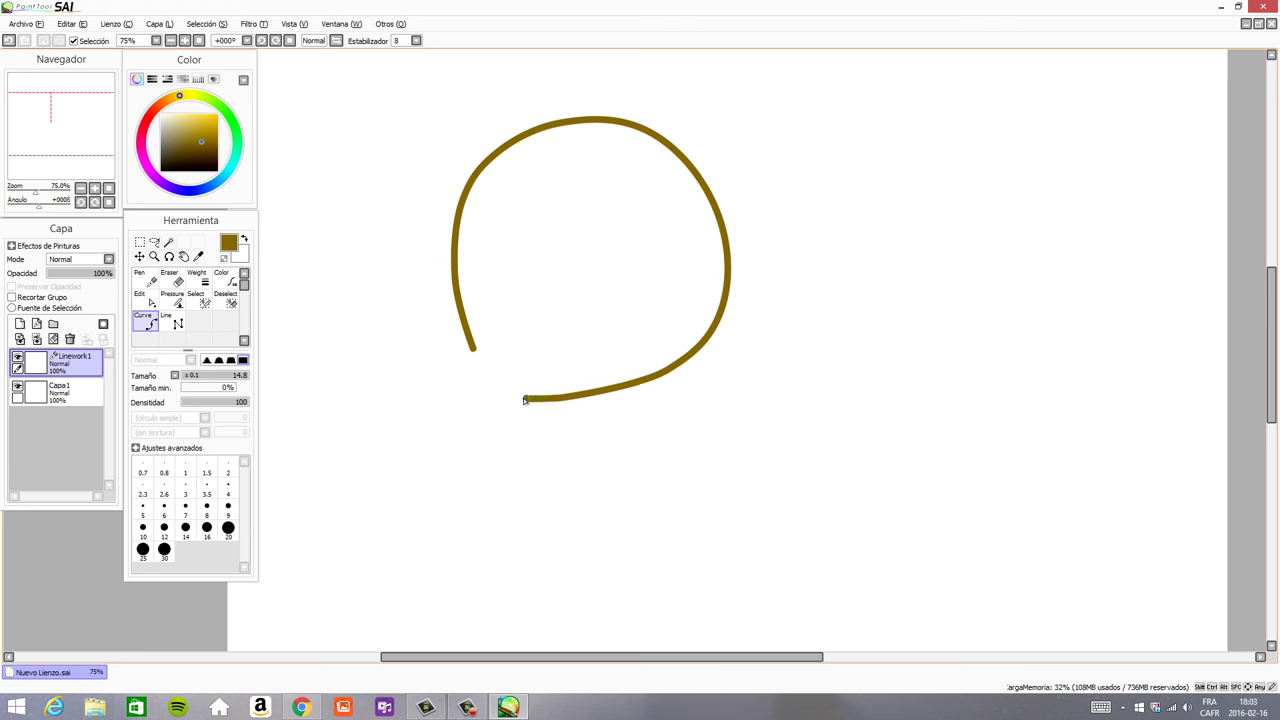
# - Undo the misplaced bottom curve point and finish the lower arc, leaving the circle open at the lower left
pyautogui.click(529, 393)
pyautogui.hotkey('ctrl', 'z')
pyautogui.click(574, 399)
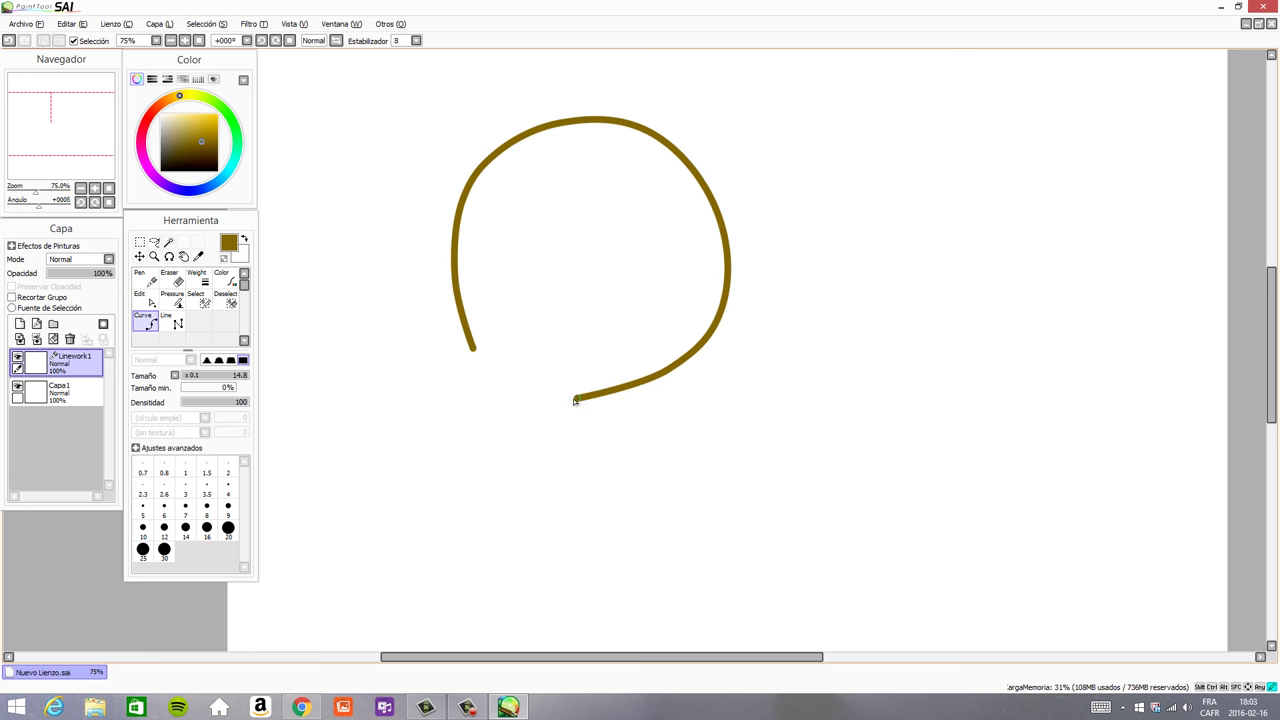
pyautogui.doubleClick(524, 395)
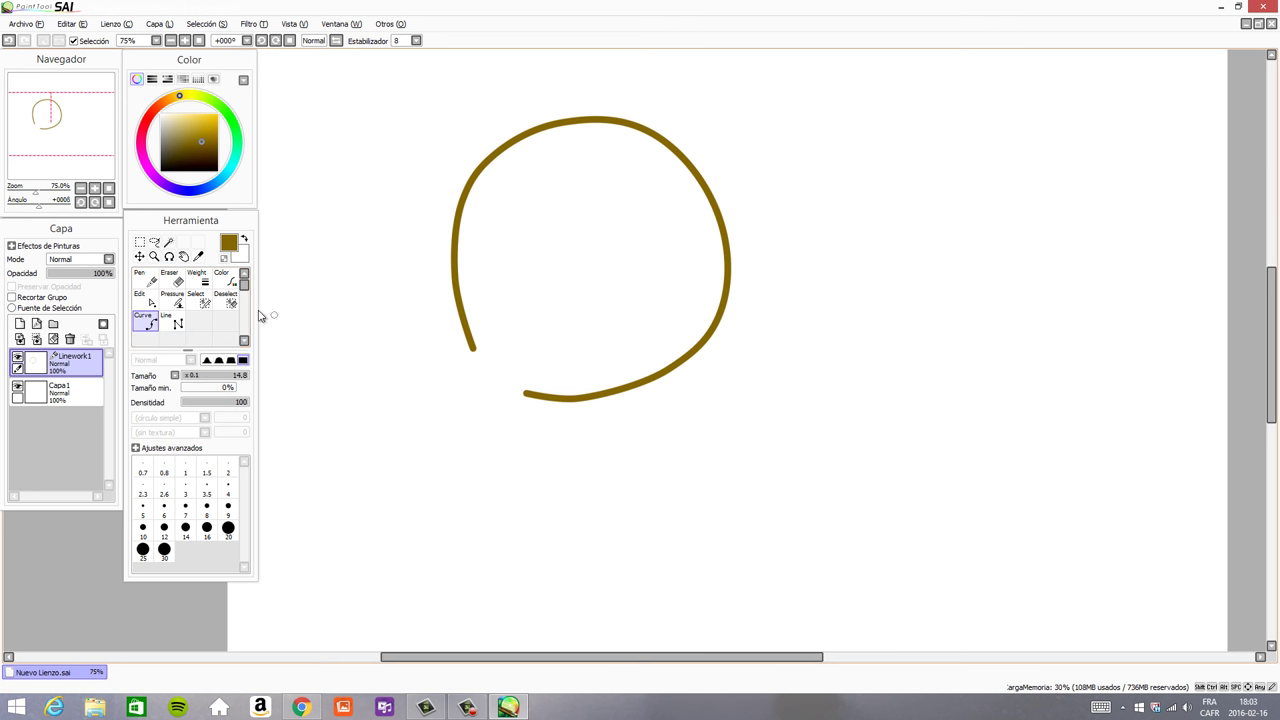
# - Switch to the Capa1 layer and back to the linework layer to compare their tool sets
pyautogui.click(145, 278)
pyautogui.click(85, 402)
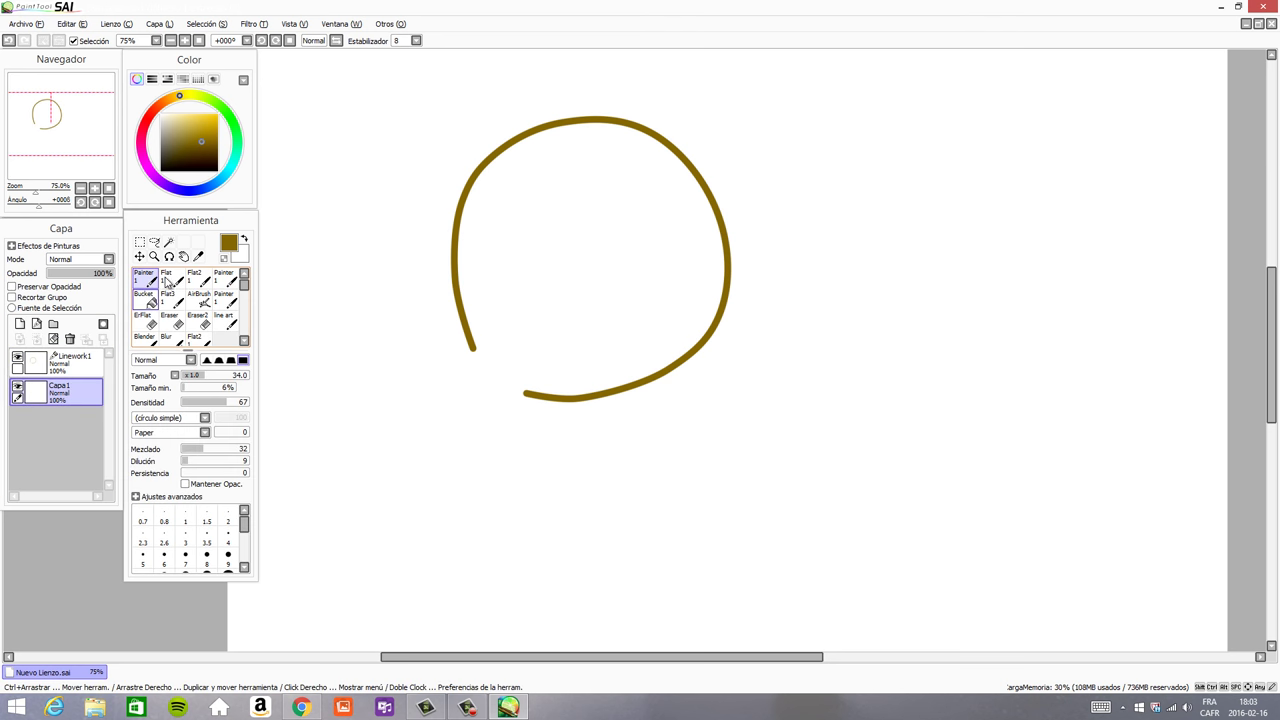
pyautogui.click(83, 368)
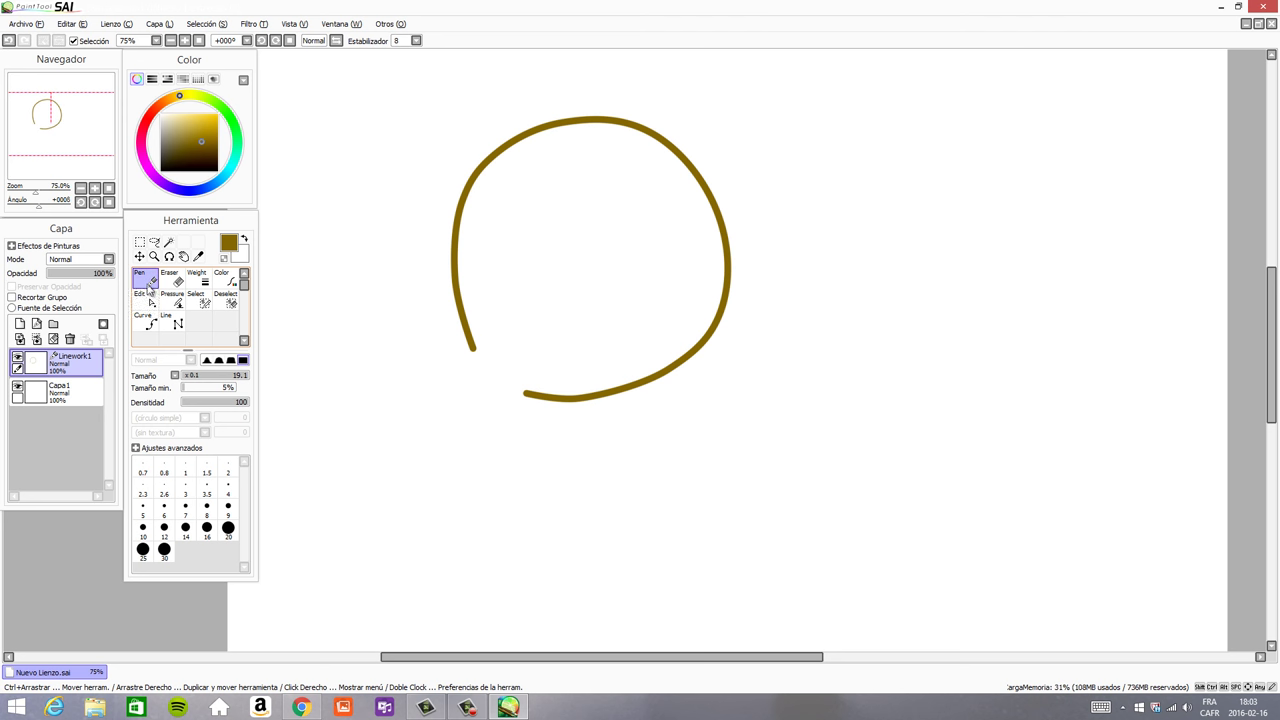
# - Draw trial Pen strokes at size 19.1 below the open circle, undoing the unwanted attempts
pyautogui.click(331, 423)
pyautogui.moveTo(361, 465); pyautogui.dragTo(505, 524)
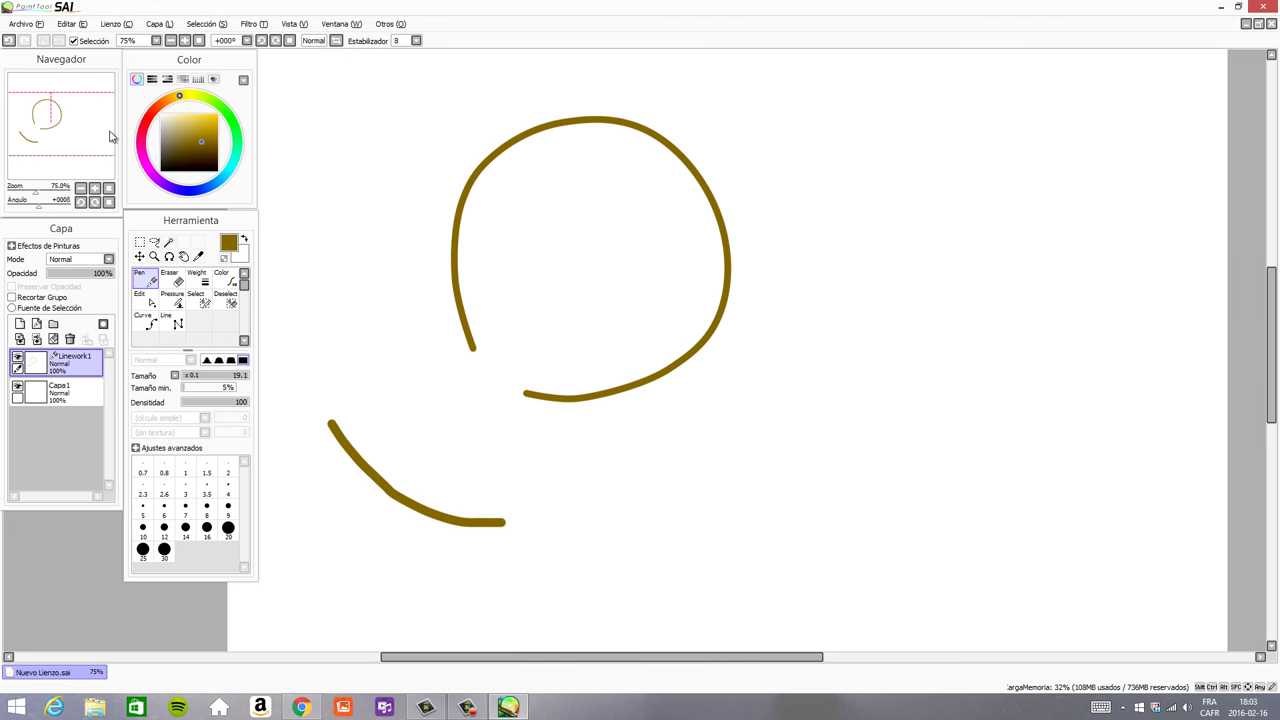
pyautogui.click(8, 40)
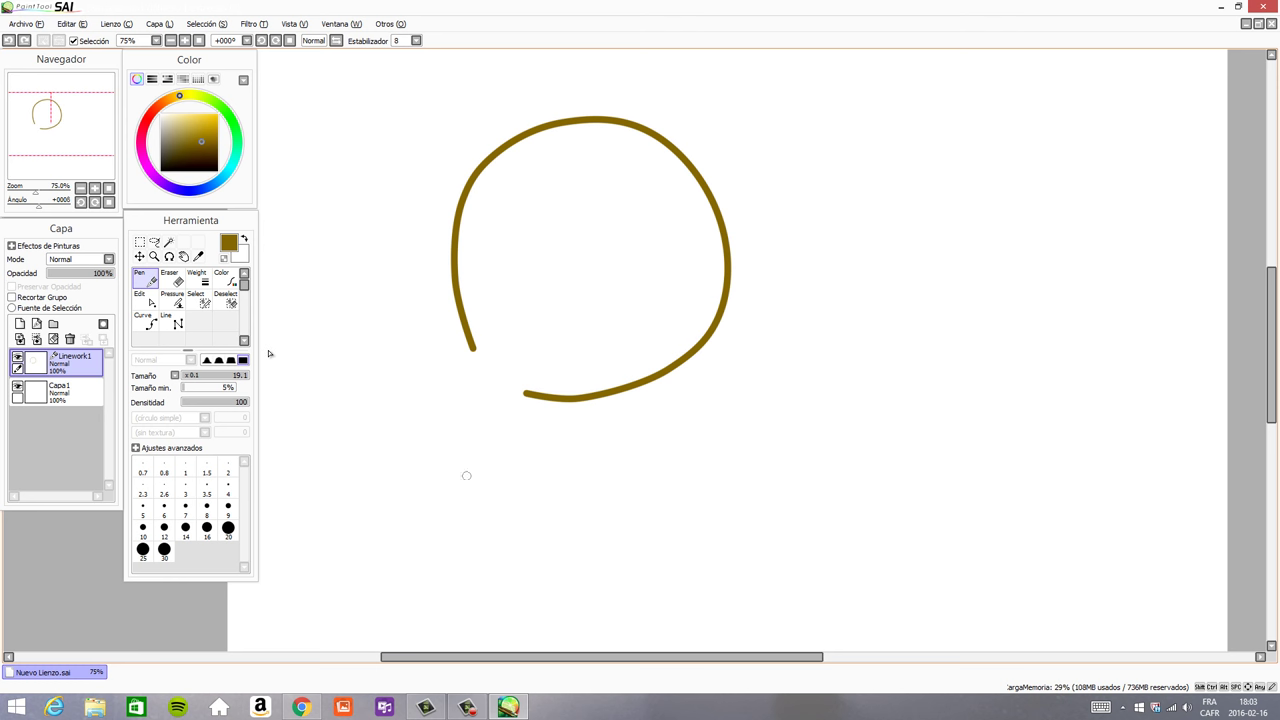
pyautogui.moveTo(363, 462); pyautogui.dragTo(583, 492)
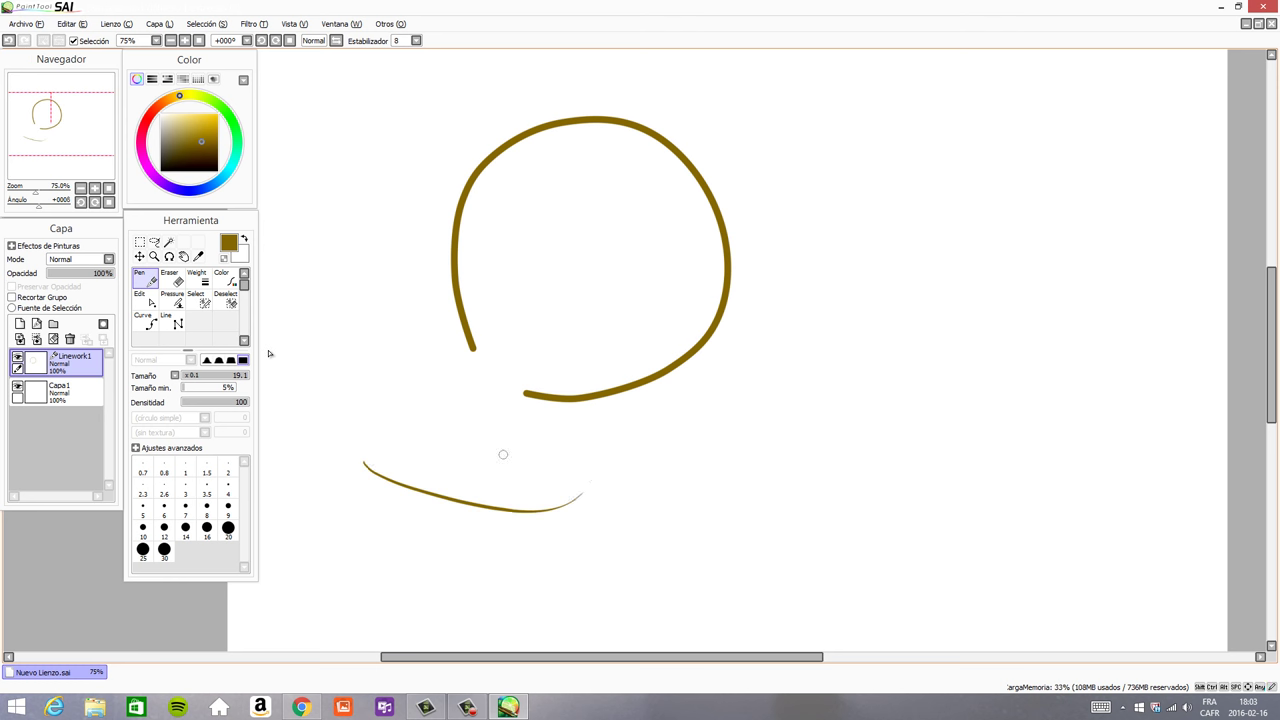
pyautogui.hotkey('ctrl', 'z')
pyautogui.moveTo(366, 466)
pyautogui.mouseDown()
pyautogui.moveTo(435, 492)
pyautogui.moveTo(605, 490)
pyautogui.mouseUp()
pyautogui.hotkey('ctrl', 'z')
pyautogui.moveTo(366, 458); pyautogui.dragTo(351, 462)
pyautogui.hotkey('ctrl', 'z')
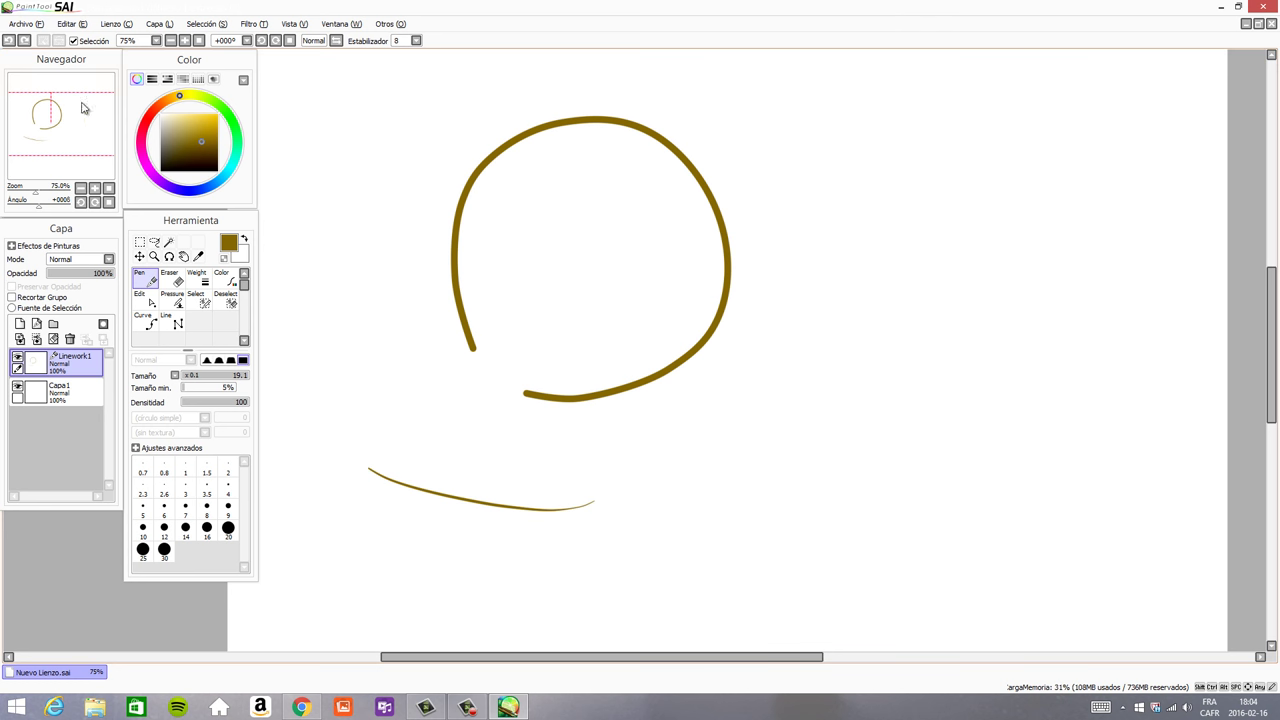
# - Circle both tapered ends of the pen stroke and undo the circles together with the stroke
pyautogui.moveTo(381, 454)
pyautogui.mouseDown()
pyautogui.moveTo(360, 478)
pyautogui.moveTo(386, 470)
pyautogui.mouseUp()
pyautogui.hotkey('ctrl', 'z')
pyautogui.moveTo(577, 477); pyautogui.dragTo(552, 476)
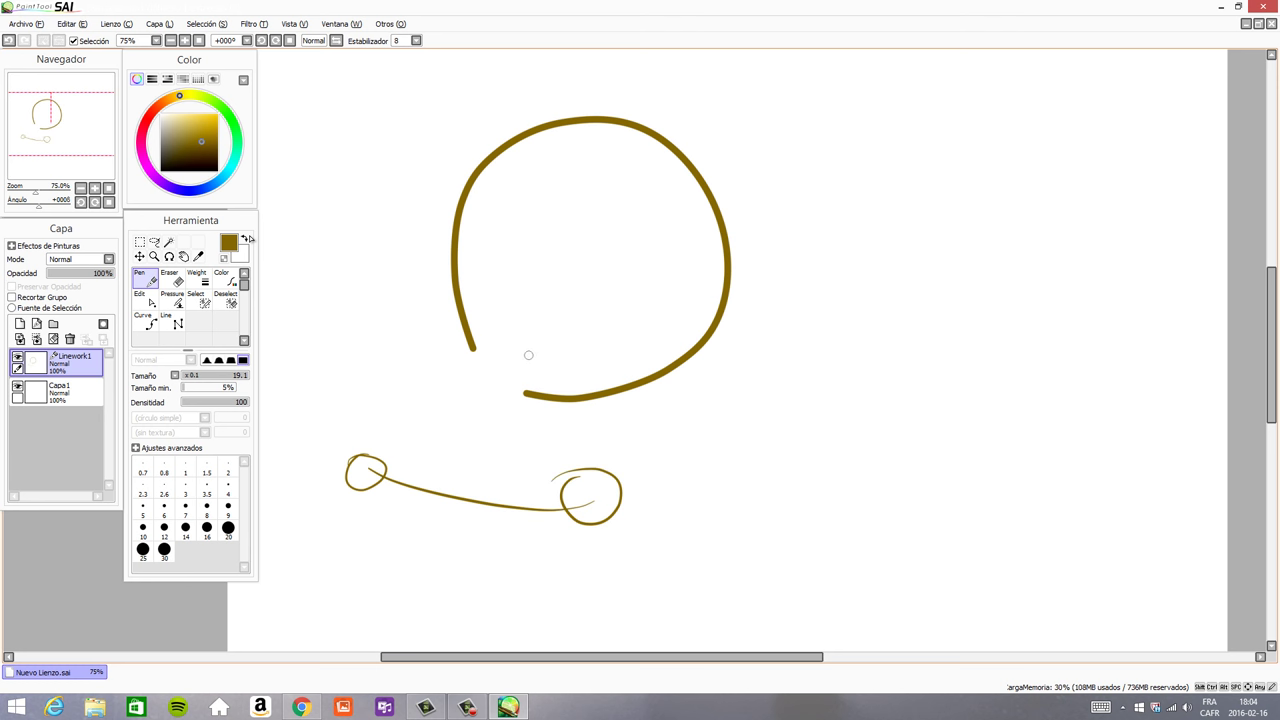
pyautogui.hotkey('ctrl', 'z')
pyautogui.hotkey('ctrl', 'z')
pyautogui.hotkey('ctrl', 'z')
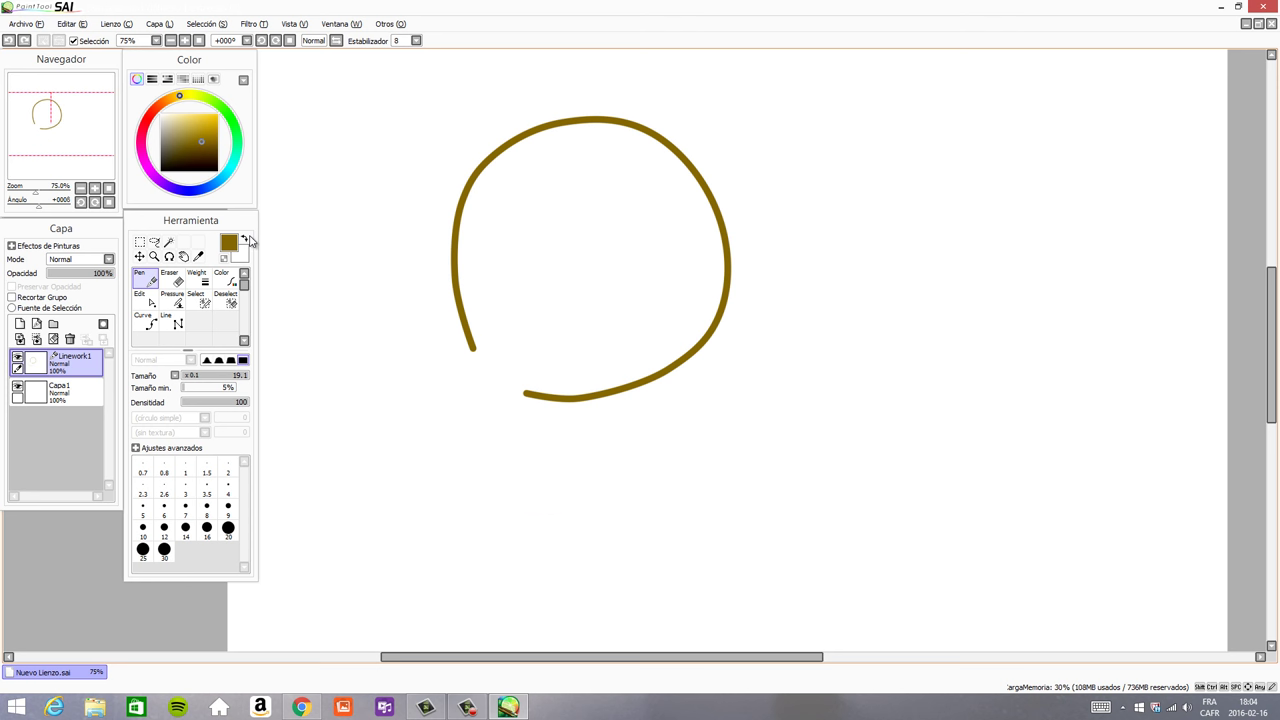
# - Taper both ends of the open circle with the Pressure tool and draw a thin Pen stroke below it
pyautogui.click(181, 310)
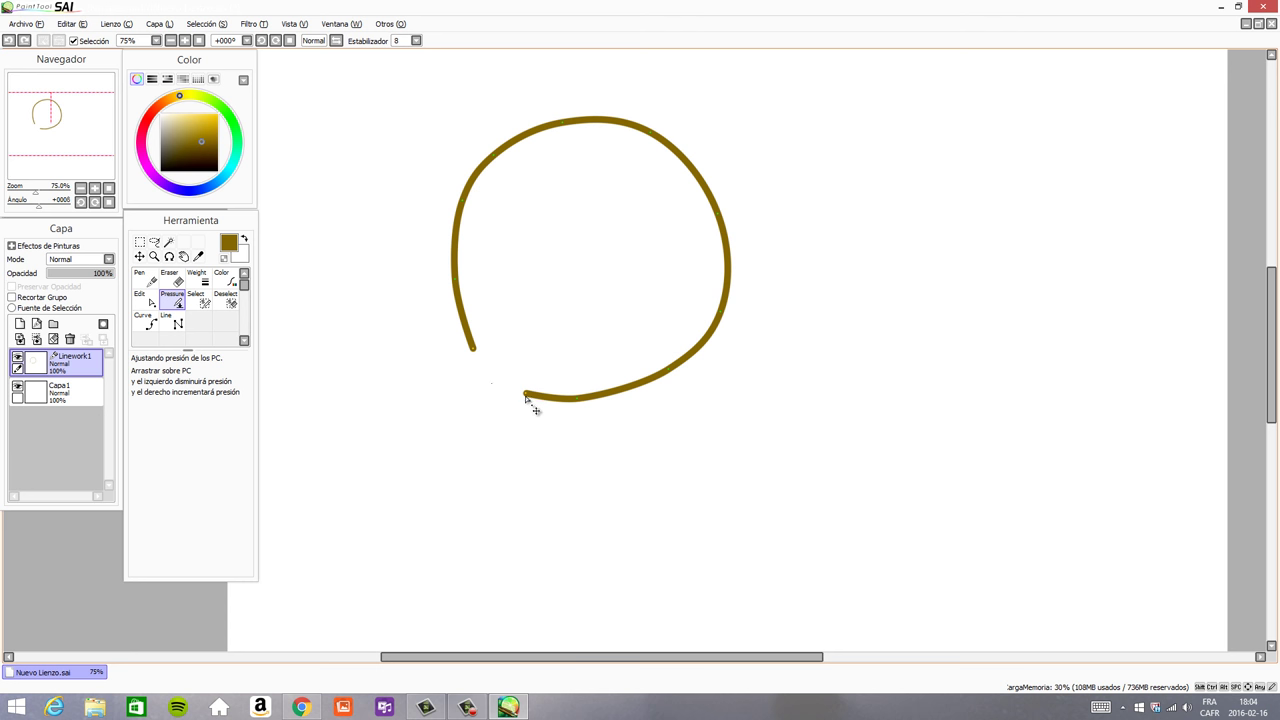
pyautogui.moveTo(527, 396); pyautogui.dragTo(468, 432)
pyautogui.moveTo(474, 352)
pyautogui.mouseDown()
pyautogui.moveTo(411, 374)
pyautogui.moveTo(397, 424)
pyautogui.mouseUp()
pyautogui.press('n')
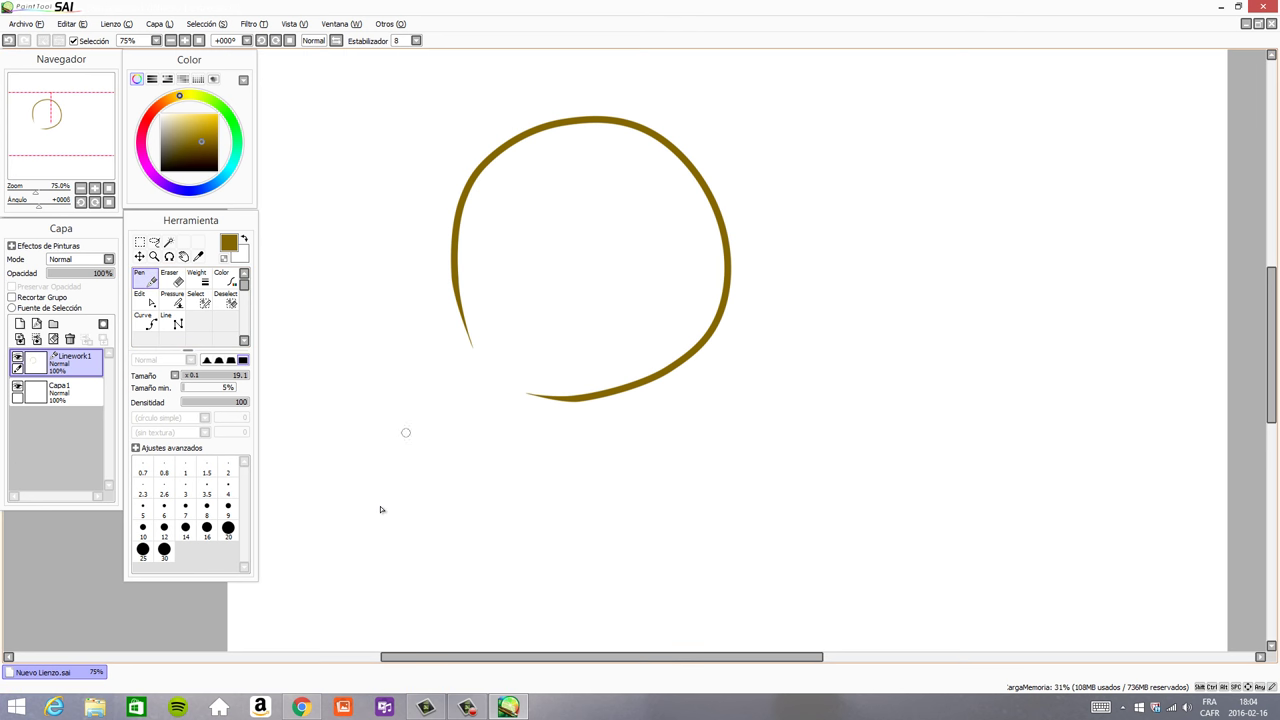
pyautogui.moveTo(381, 413); pyautogui.dragTo(582, 478)
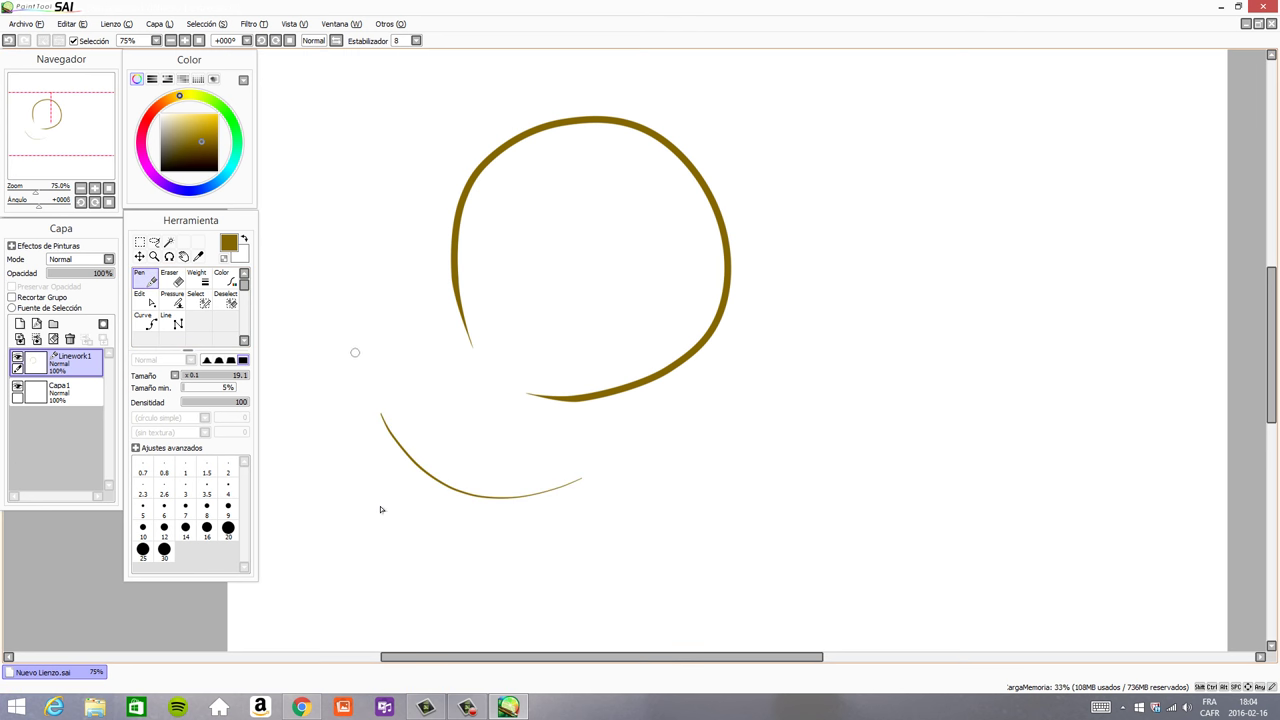
# - Undo the pen stroke and both end tapers, and delete the linework layer
pyautogui.hotkey('ctrl', 'z')
pyautogui.hotkey('ctrl', 'z')
pyautogui.hotkey('ctrl', 'z')
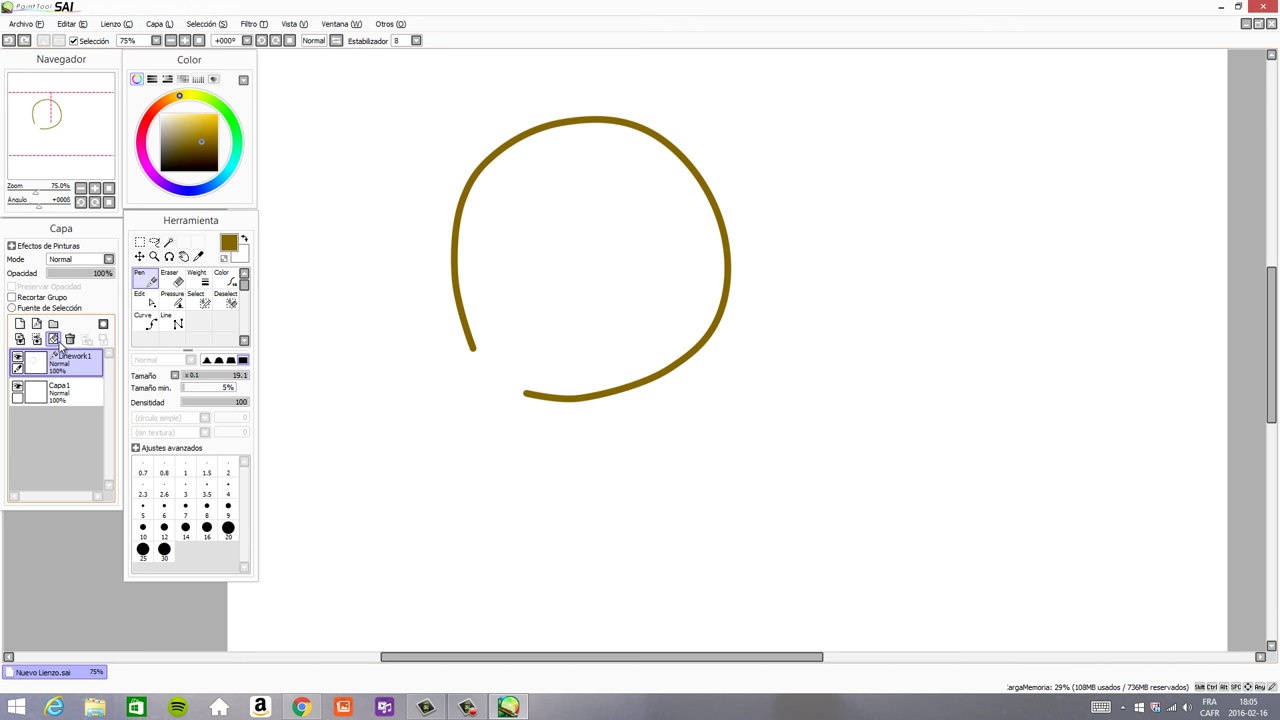
pyautogui.click(69, 340)
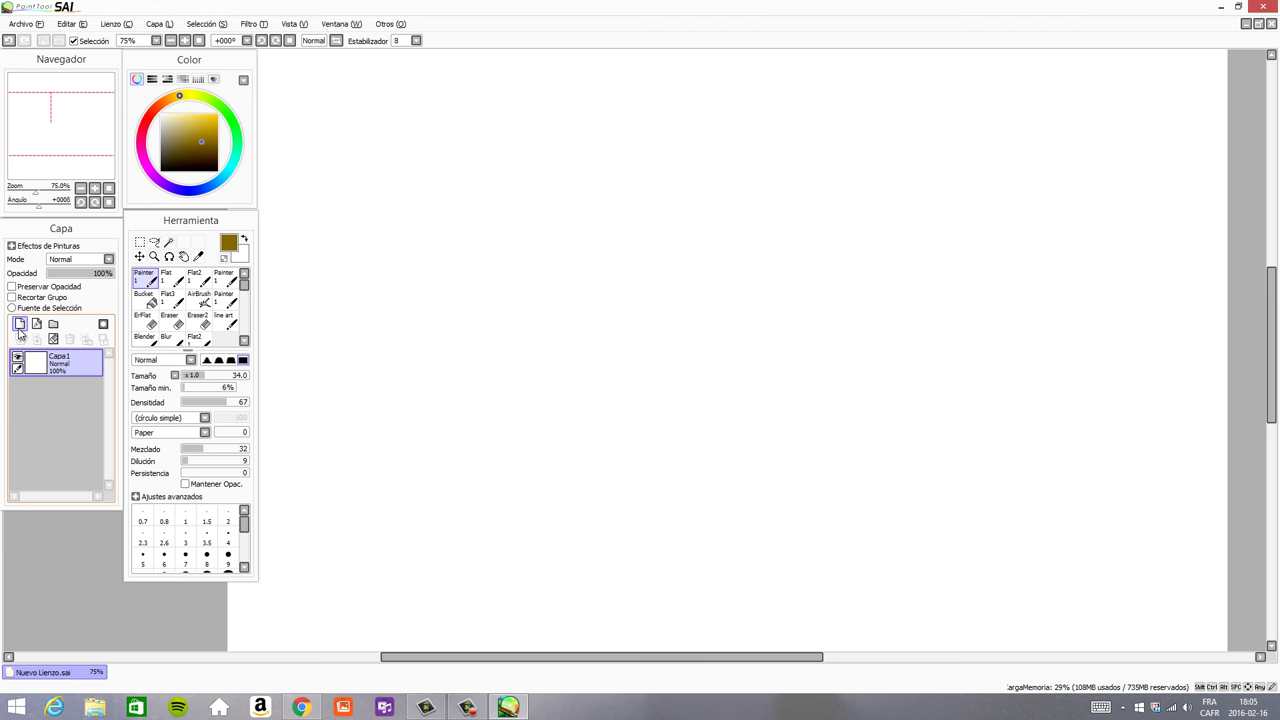
# - Select the Painter brush next to the AirBrush and set its size to 17
pyautogui.moveTo(245, 285)
pyautogui.mouseDown()
pyautogui.moveTo(249, 322)
pyautogui.moveTo(260, 290)
pyautogui.mouseUp()
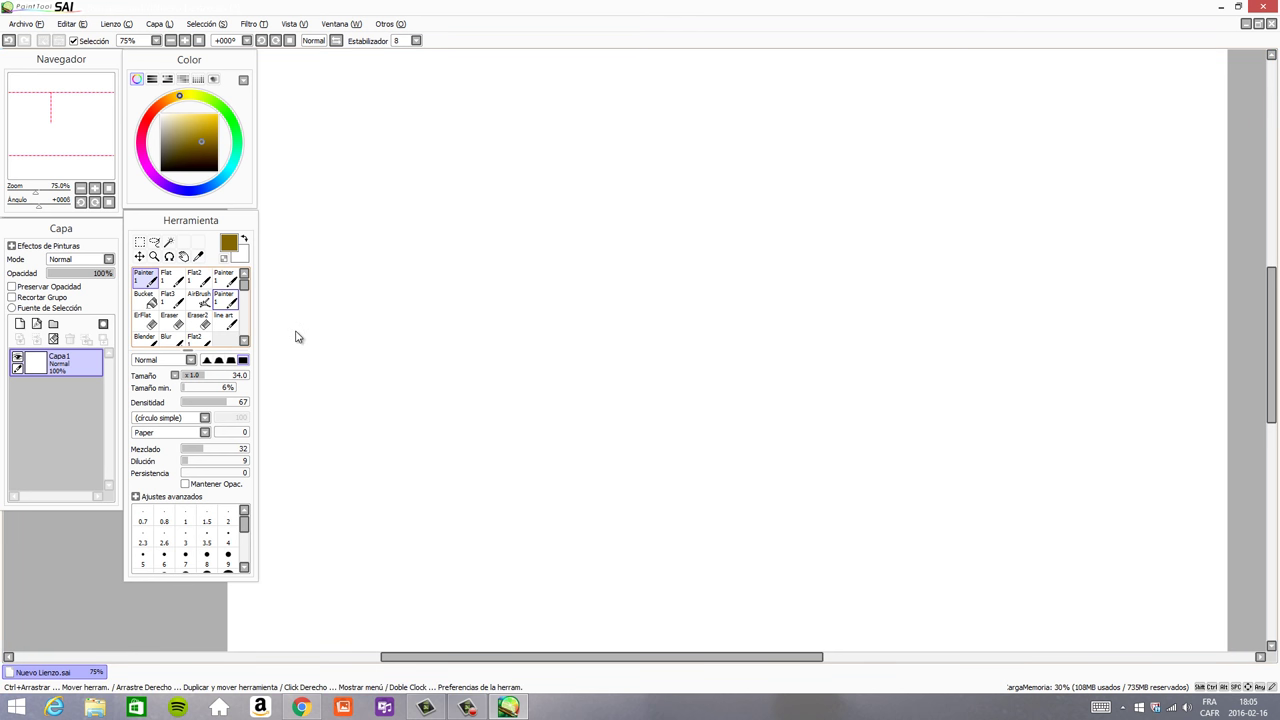
pyautogui.click(224, 297)
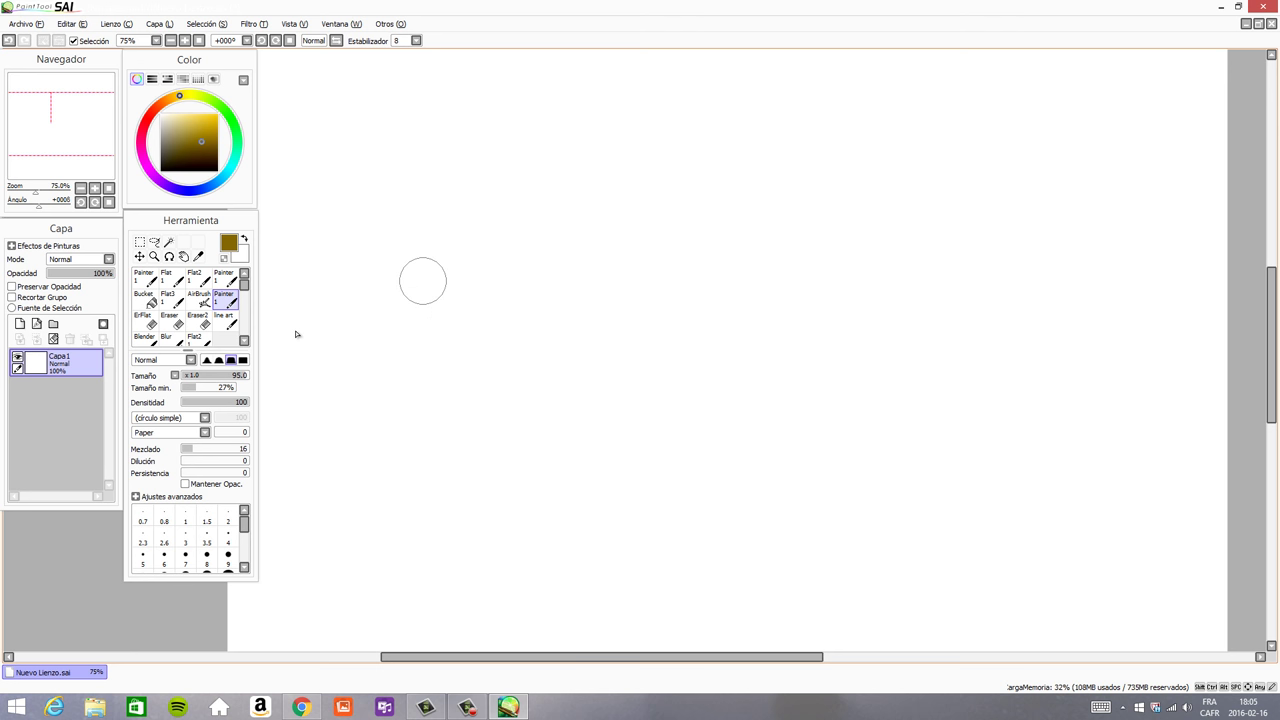
pyautogui.scroll(-1, 423, 281)
pyautogui.scroll(-1, 488, 270)
pyautogui.scroll(3, 488, 270)
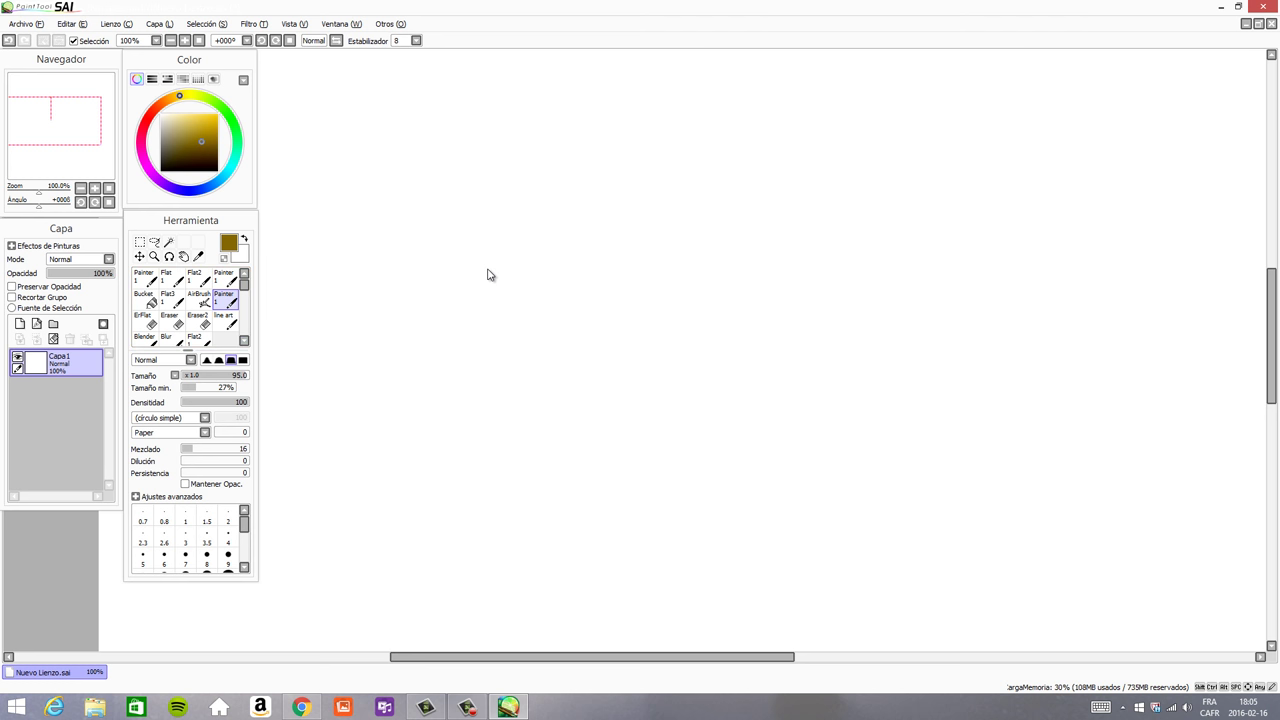
pyautogui.moveTo(235, 373)
pyautogui.mouseDown()
pyautogui.moveTo(194, 382)
pyautogui.moveTo(250, 381)
pyautogui.moveTo(206, 379)
pyautogui.mouseUp()
# - Hand-letter "Ctrl + Alt" in brown on Capa1 and draw a rectangular frame around it
pyautogui.moveTo(501, 330); pyautogui.dragTo(500, 248)
pyautogui.hotkey('ctrl', 'z')
pyautogui.moveTo(478, 305); pyautogui.dragTo(469, 316)
pyautogui.moveTo(514, 236)
pyautogui.mouseDown()
pyautogui.moveTo(472, 338)
pyautogui.moveTo(542, 313)
pyautogui.mouseUp()
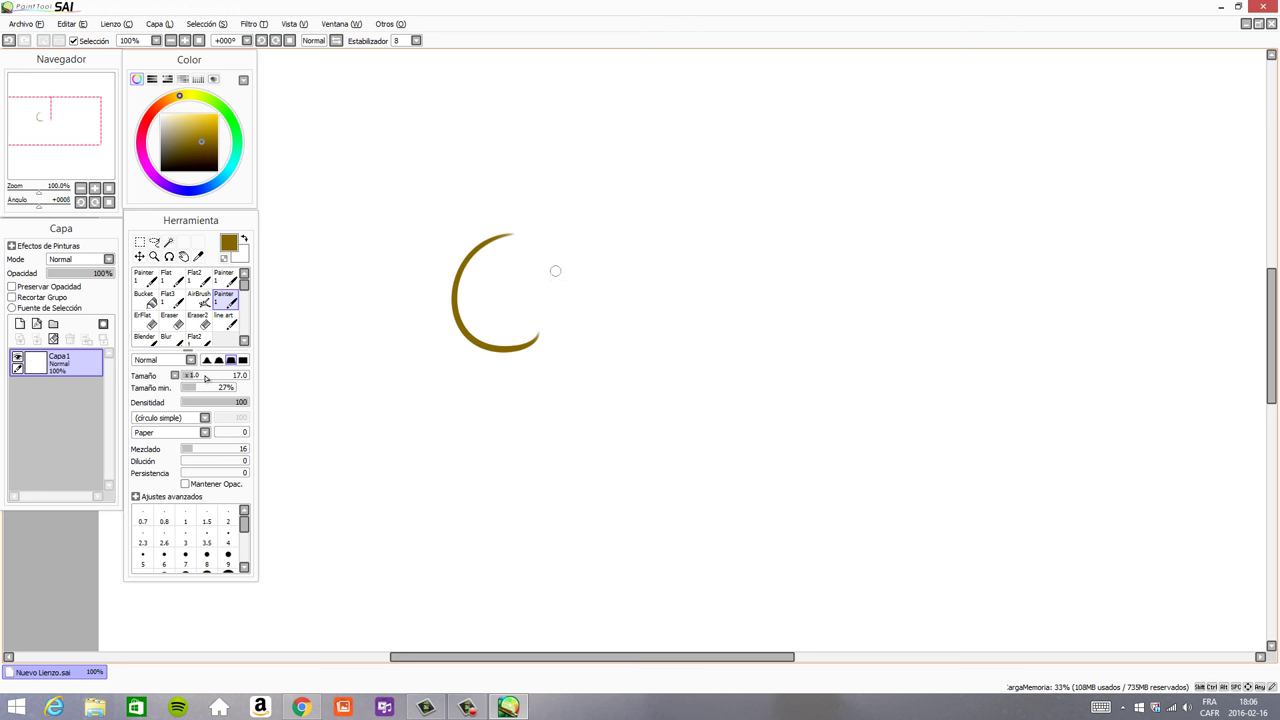
pyautogui.moveTo(539, 242); pyautogui.dragTo(543, 330)
pyautogui.moveTo(532, 302); pyautogui.dragTo(573, 306)
pyautogui.moveTo(580, 256); pyautogui.dragTo(594, 330)
pyautogui.moveTo(635, 291); pyautogui.dragTo(635, 329)
pyautogui.moveTo(622, 313)
pyautogui.mouseDown()
pyautogui.moveTo(706, 290)
pyautogui.moveTo(708, 316)
pyautogui.mouseUp()
pyautogui.moveTo(728, 226)
pyautogui.mouseDown()
pyautogui.moveTo(724, 302)
pyautogui.moveTo(742, 304)
pyautogui.mouseUp()
pyautogui.moveTo(730, 272); pyautogui.dragTo(756, 268)
pyautogui.moveTo(742, 172)
pyautogui.mouseDown()
pyautogui.moveTo(372, 275)
pyautogui.moveTo(838, 357)
pyautogui.moveTo(686, 187)
pyautogui.mouseUp()
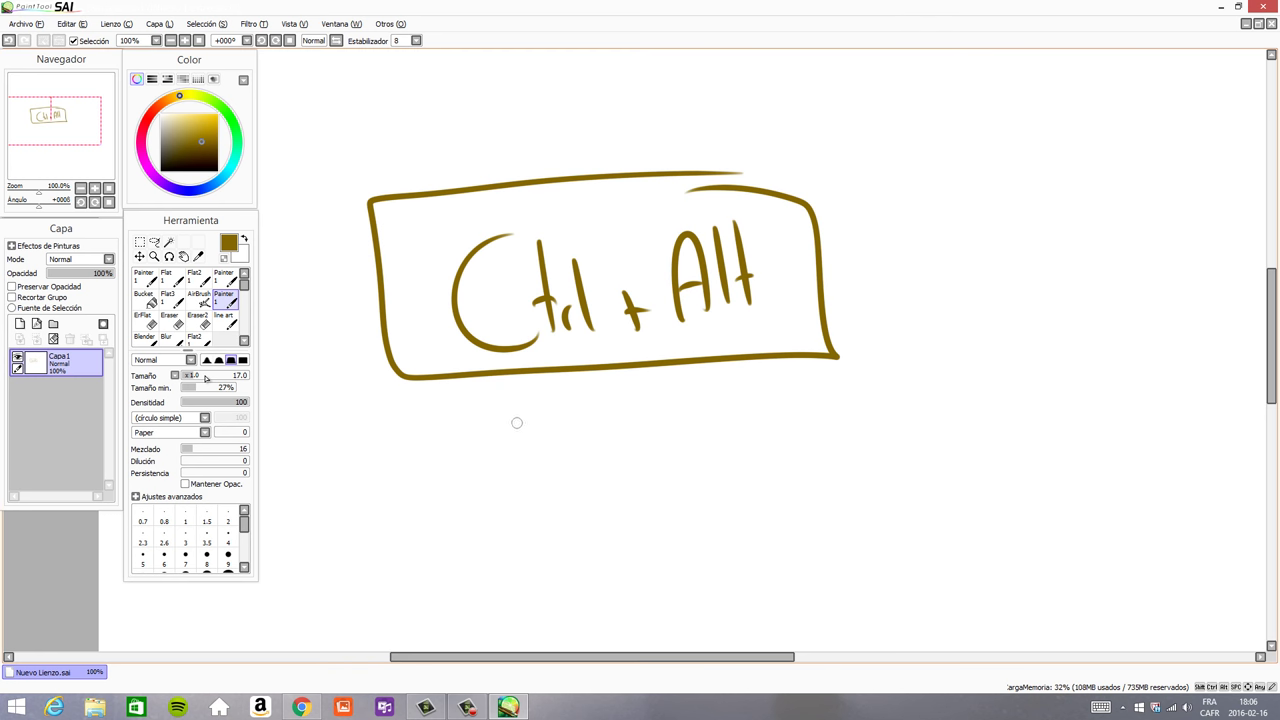
# - Undo the extra mark below the framed lettering and resize the Painter brush to 30
pyautogui.moveTo(595, 394); pyautogui.dragTo(598, 377)
pyautogui.hotkey('ctrl', 'z')
pyautogui.moveTo(566, 466)
pyautogui.mouseDown()
pyautogui.moveTo(640, 437)
pyautogui.moveTo(537, 489)
pyautogui.moveTo(623, 463)
pyautogui.moveTo(520, 491)
pyautogui.moveTo(611, 463)
pyautogui.moveTo(530, 495)
pyautogui.moveTo(587, 456)
pyautogui.moveTo(609, 463)
pyautogui.moveTo(540, 550)
pyautogui.moveTo(552, 467)
pyautogui.moveTo(590, 452)
pyautogui.moveTo(491, 486)
pyautogui.moveTo(554, 469)
pyautogui.moveTo(551, 451)
pyautogui.mouseUp()
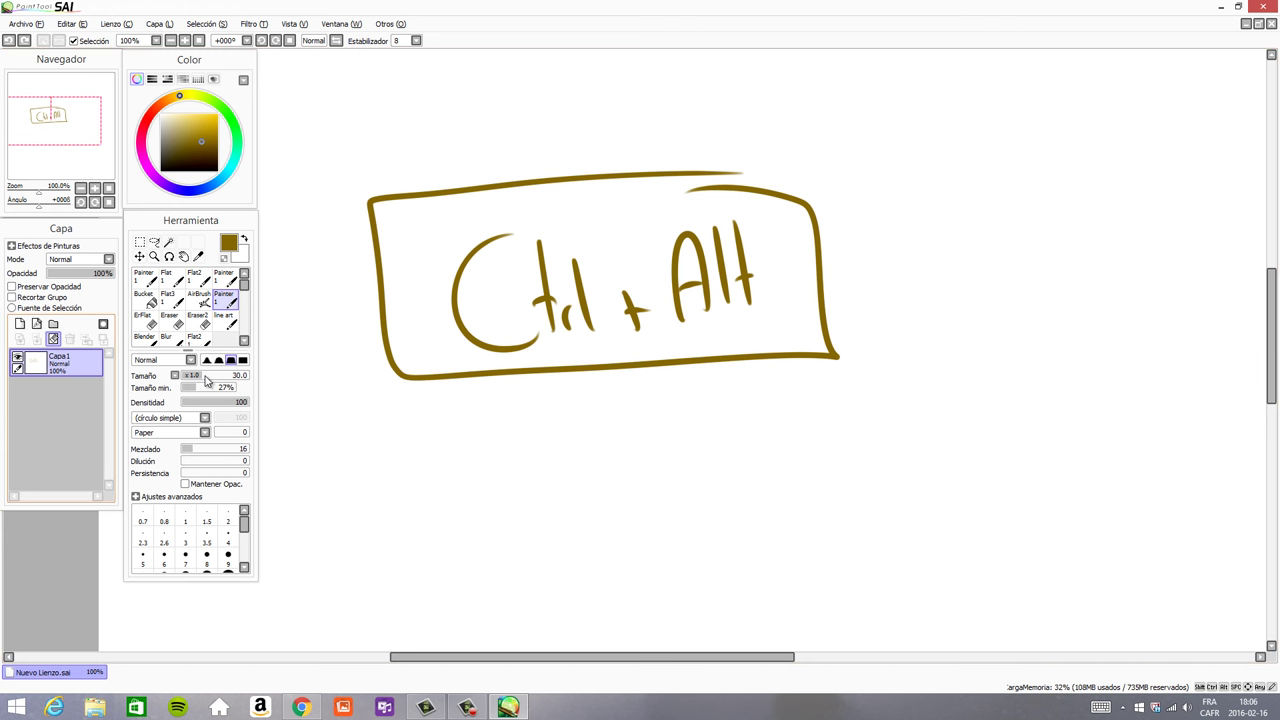
# - Clear the framed "Ctrl + Alt" lettering from Capa1 and set the Painter brush's minimum size to 100%
pyautogui.click(53, 339)
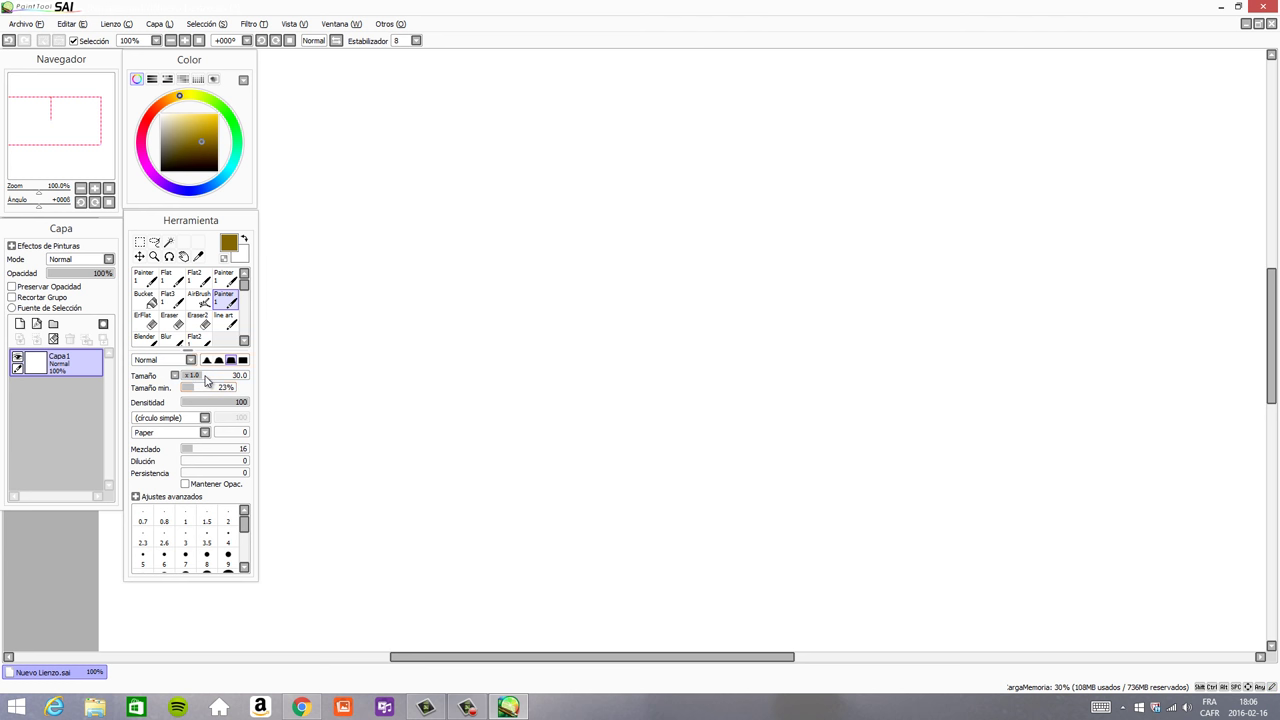
pyautogui.click(206, 387)
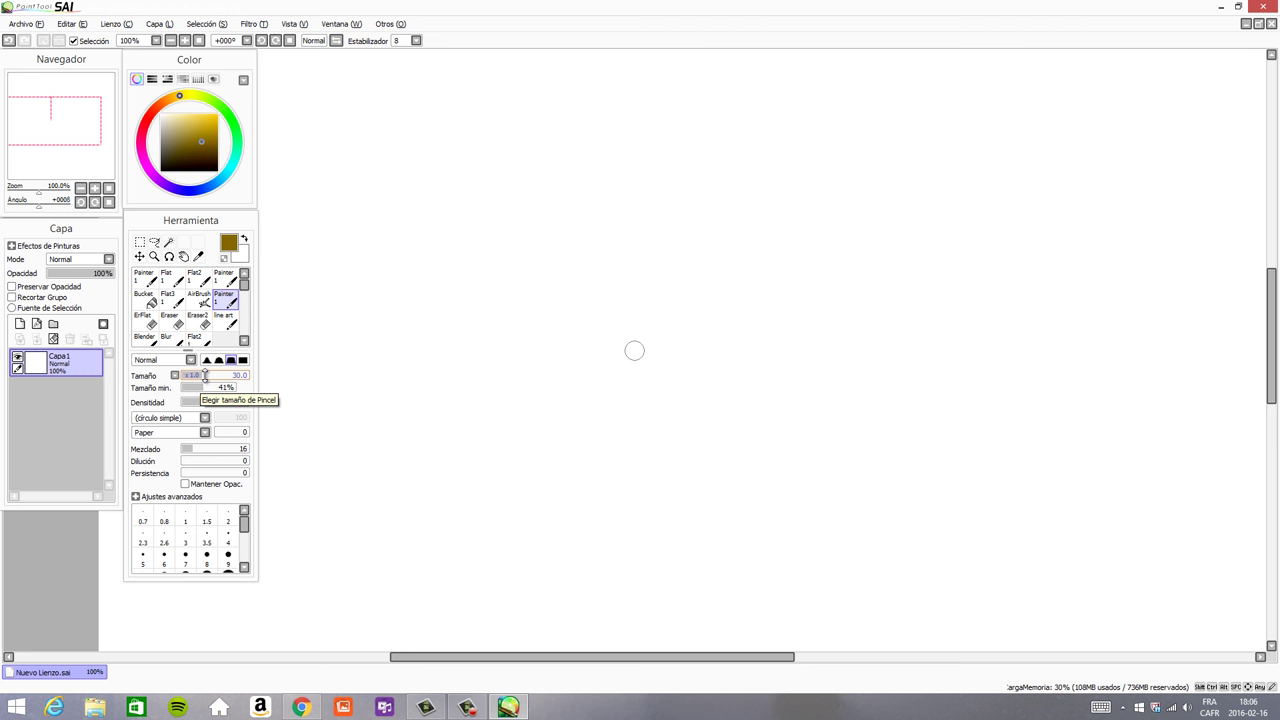
pyautogui.moveTo(234, 387); pyautogui.dragTo(238, 387)
# - Draw a thick diagonal brown test stroke with the Painter brush and undo it
pyautogui.moveTo(452, 375)
pyautogui.mouseDown()
pyautogui.moveTo(601, 260)
pyautogui.moveTo(583, 282)
pyautogui.mouseUp()
pyautogui.hotkey('ctrl', 'z')
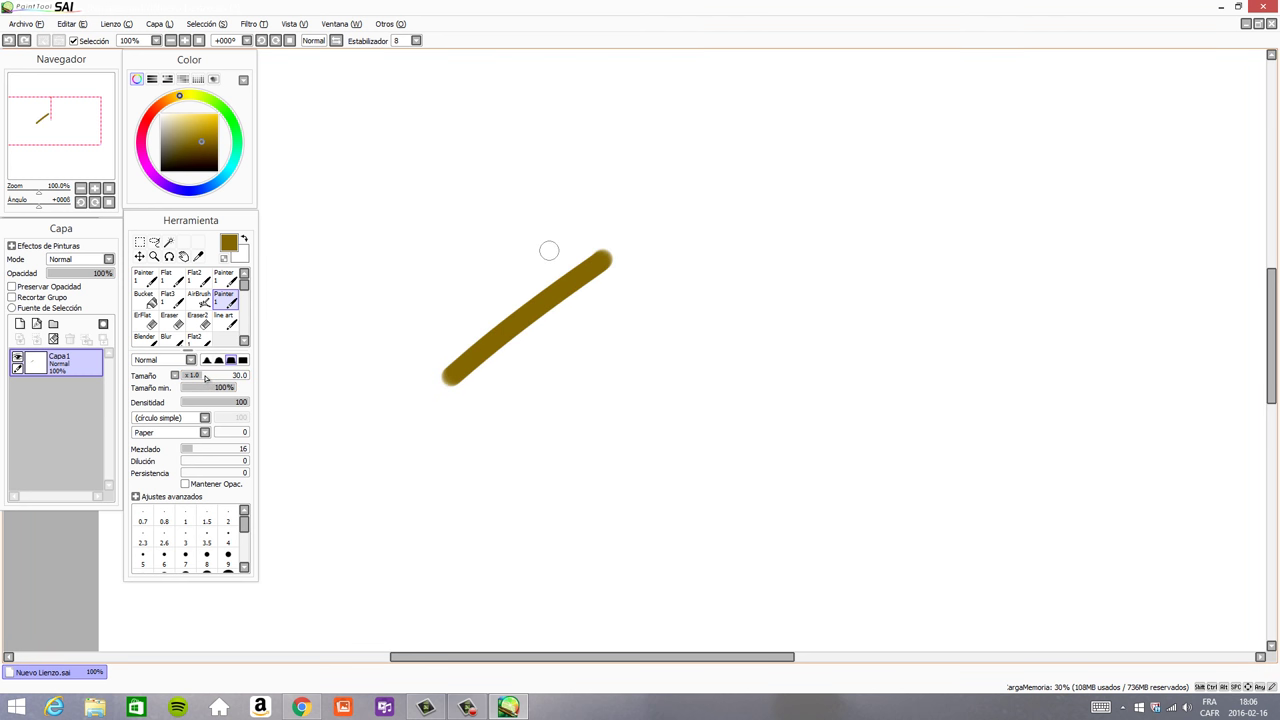
pyautogui.hotkey('ctrl', 'z')
# - Set the Painter brush's minimum size to 6%, try tapered strokes on the canvas and undo them
pyautogui.moveTo(205, 385); pyautogui.dragTo(184, 387)
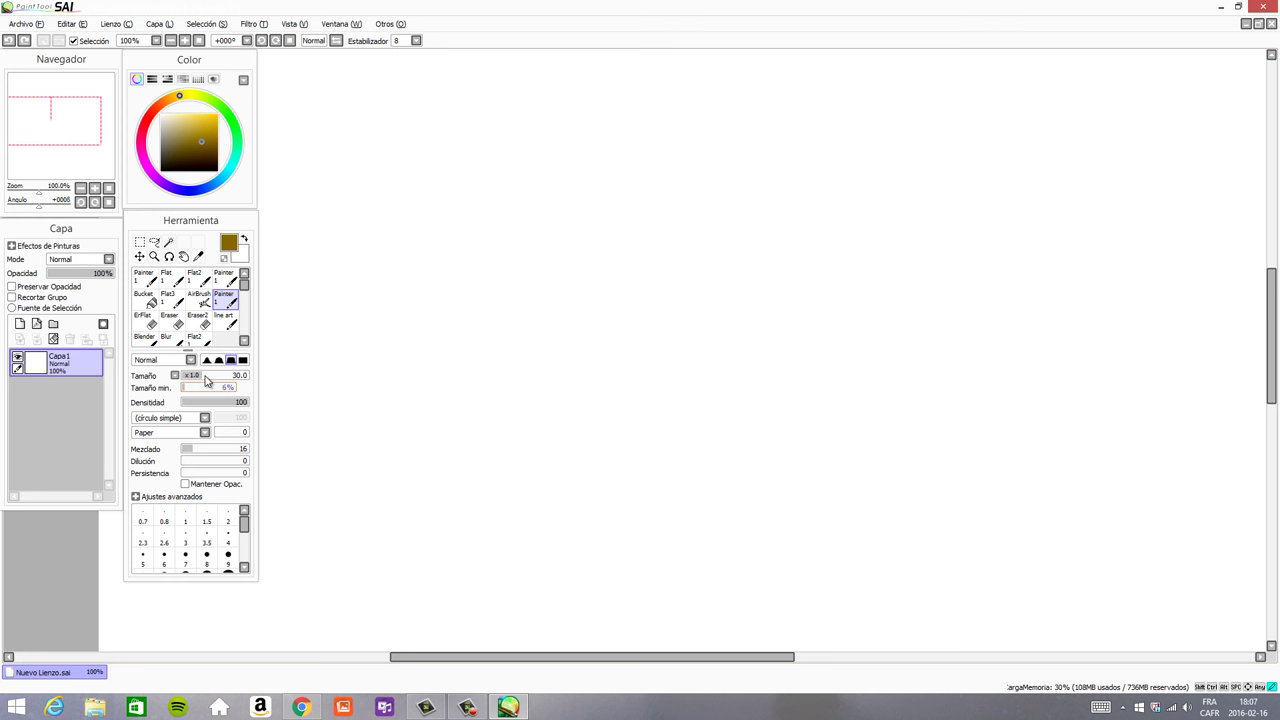
pyautogui.moveTo(420, 384)
pyautogui.mouseDown()
pyautogui.moveTo(574, 263)
pyautogui.moveTo(552, 272)
pyautogui.mouseUp()
pyautogui.hotkey('ctrl', 'z')
pyautogui.moveTo(423, 362); pyautogui.dragTo(430, 365)
pyautogui.hotkey('ctrl', 'z')
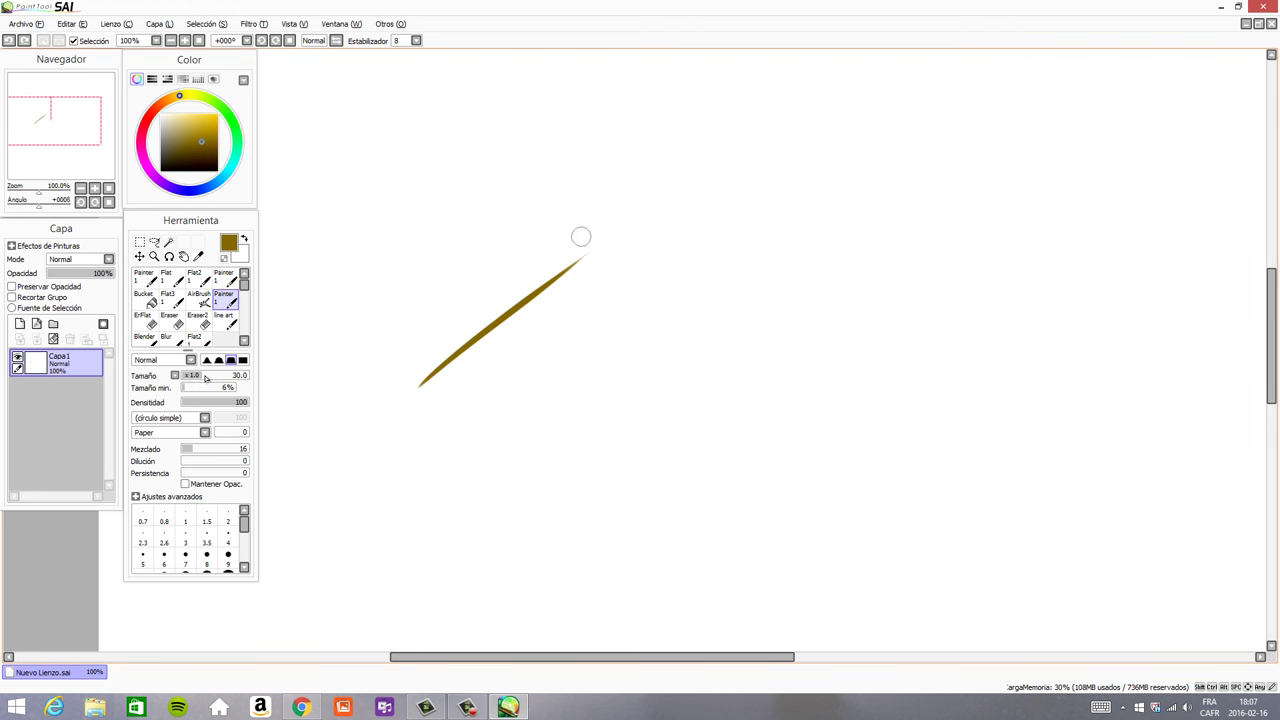
pyautogui.moveTo(580, 237); pyautogui.dragTo(600, 292)
pyautogui.hotkey('ctrl', 'z')
pyautogui.hotkey('ctrl', 'z')
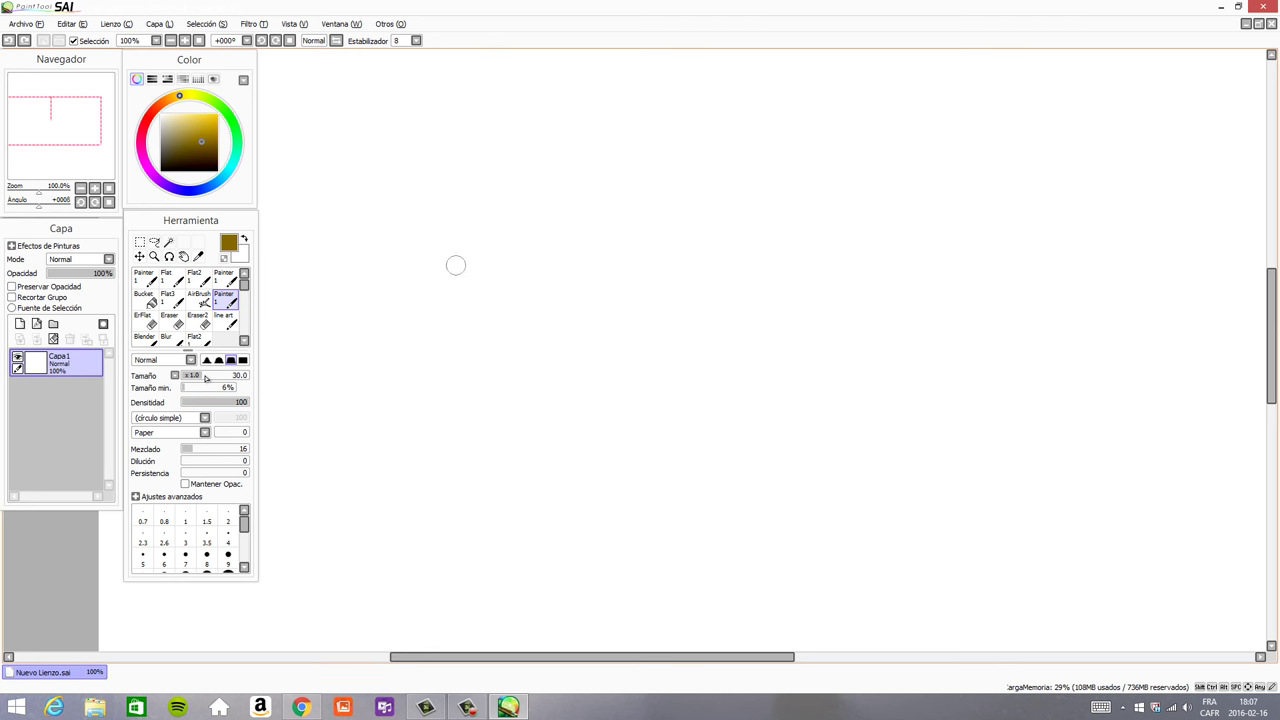
# - Enlarge the Painter brush to 62 and fill a brown patch with overlapping strokes
pyautogui.moveTo(414, 346)
pyautogui.mouseDown()
pyautogui.moveTo(474, 305)
pyautogui.moveTo(457, 363)
pyautogui.mouseUp()
pyautogui.hotkey('ctrl', 'z')
pyautogui.moveTo(470, 312)
pyautogui.mouseDown()
pyautogui.moveTo(443, 380)
pyautogui.moveTo(474, 386)
pyautogui.mouseUp()
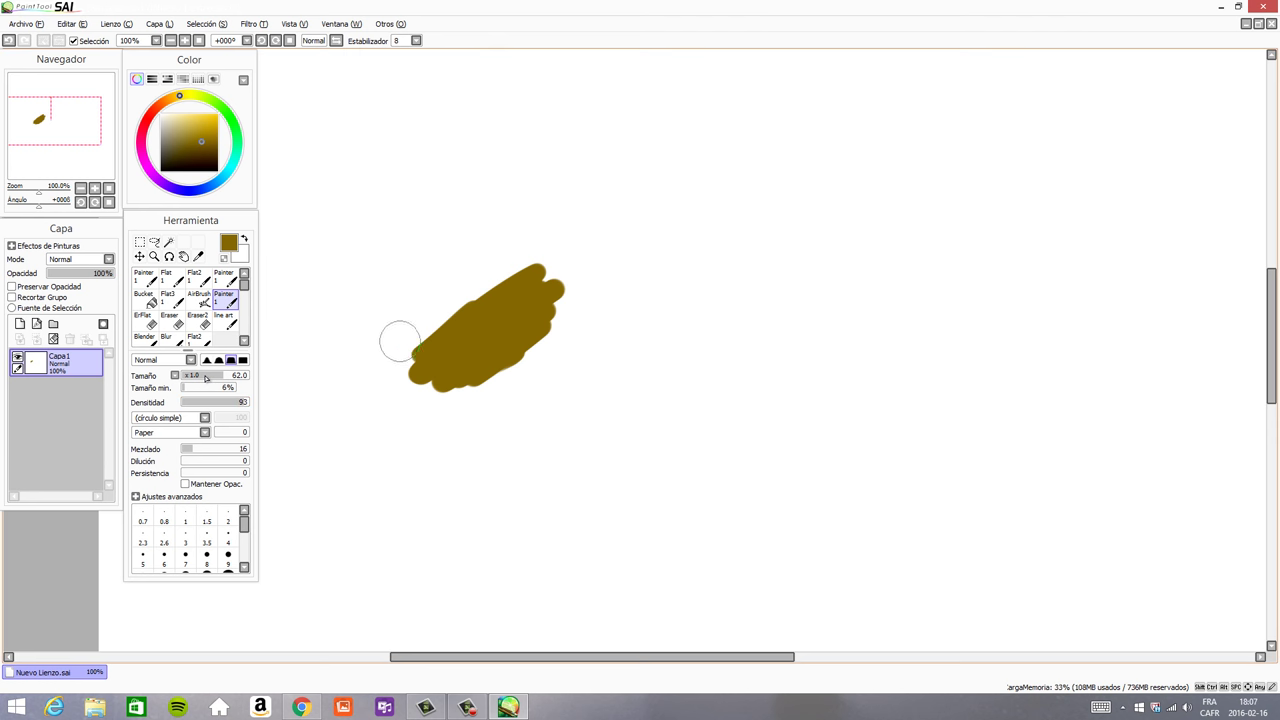
pyautogui.moveTo(451, 335)
pyautogui.mouseDown()
pyautogui.moveTo(466, 293)
pyautogui.moveTo(443, 313)
pyautogui.moveTo(552, 311)
pyautogui.moveTo(505, 370)
pyautogui.mouseUp()
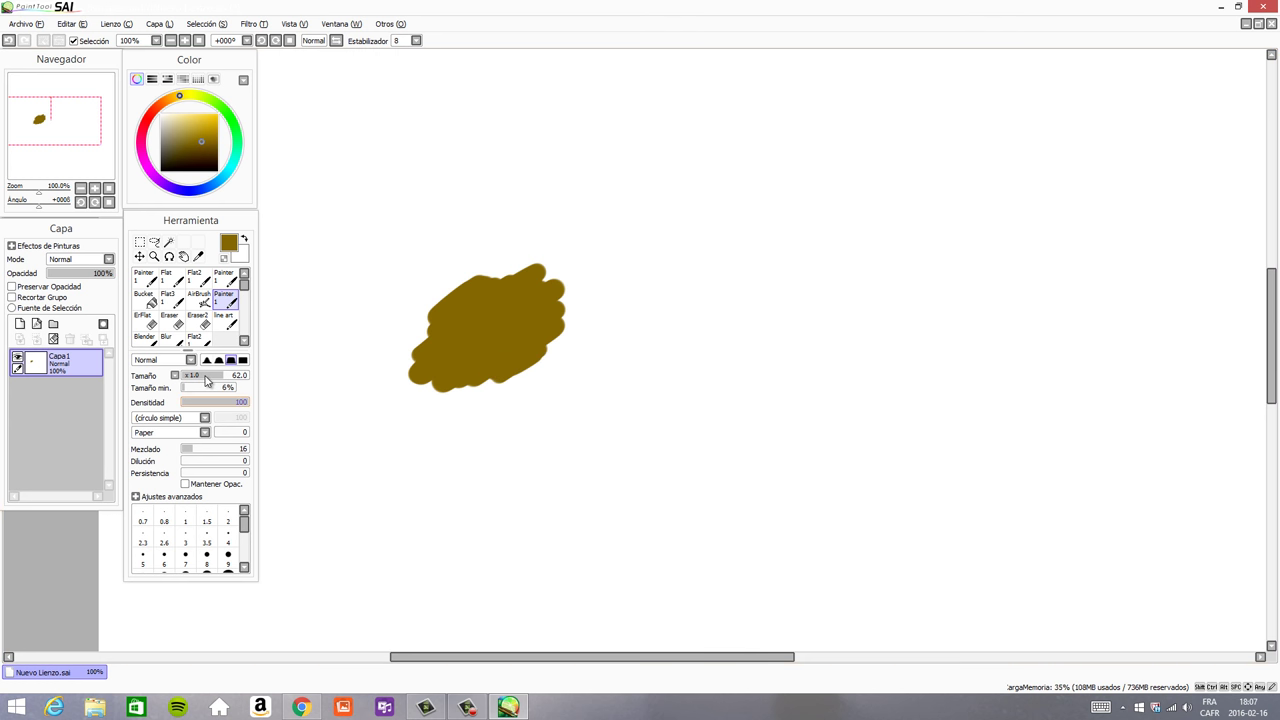
# - Test the brush around the brown patch with density lowered to 12, and undo all strokes until the canvas is blank
pyautogui.click(231, 402)
pyautogui.moveTo(523, 417)
pyautogui.mouseDown()
pyautogui.moveTo(540, 385)
pyautogui.moveTo(523, 429)
pyautogui.moveTo(577, 432)
pyautogui.moveTo(530, 423)
pyautogui.moveTo(560, 374)
pyautogui.moveTo(580, 411)
pyautogui.moveTo(549, 440)
pyautogui.moveTo(586, 429)
pyautogui.moveTo(518, 459)
pyautogui.moveTo(555, 415)
pyautogui.moveTo(525, 425)
pyautogui.moveTo(498, 399)
pyautogui.moveTo(587, 362)
pyautogui.moveTo(528, 424)
pyautogui.mouseUp()
pyautogui.hotkey('ctrl', 'z')
pyautogui.hotkey('ctrl', 'z')
pyautogui.hotkey('ctrl', 'z')
pyautogui.hotkey('ctrl', 'z')
pyautogui.hotkey('ctrl', 'z')
pyautogui.hotkey('ctrl', 'z')
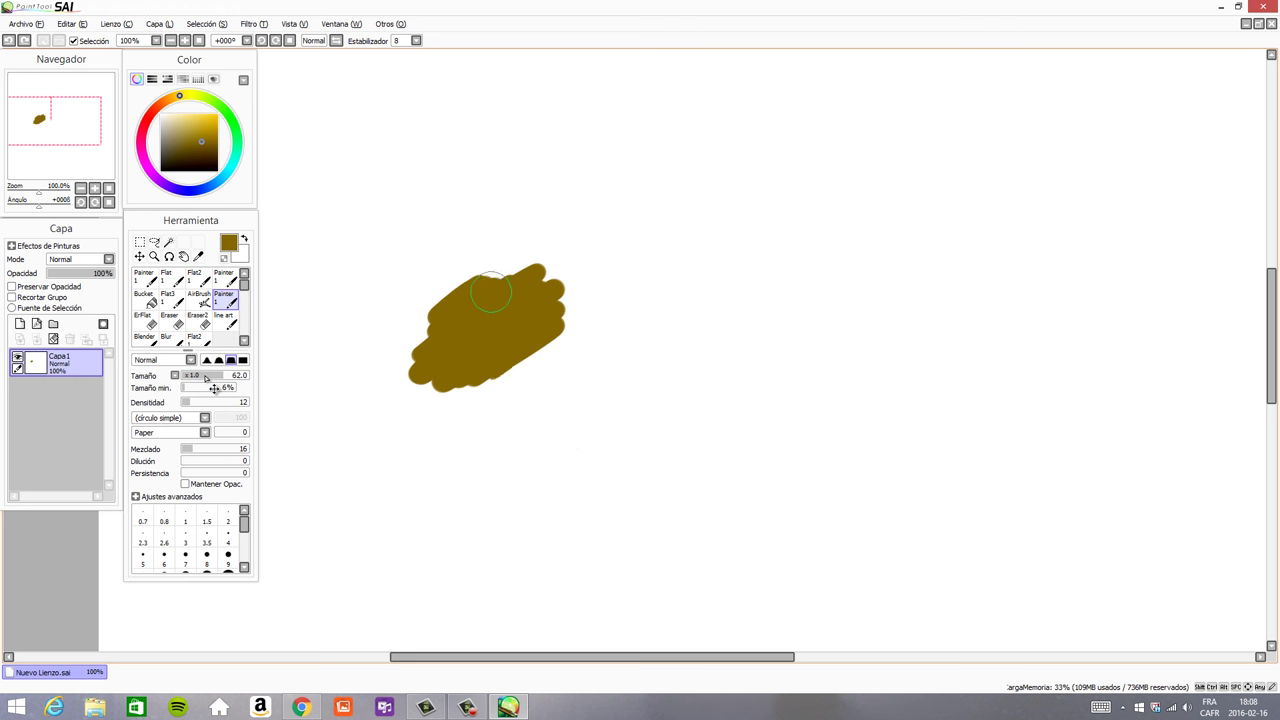
pyautogui.hotkey('ctrl', 'z')
pyautogui.hotkey('ctrl', 'z')
# - Try a stroke at density 33, undo it and set the Painter brush's density to 100
pyautogui.click(207, 402)
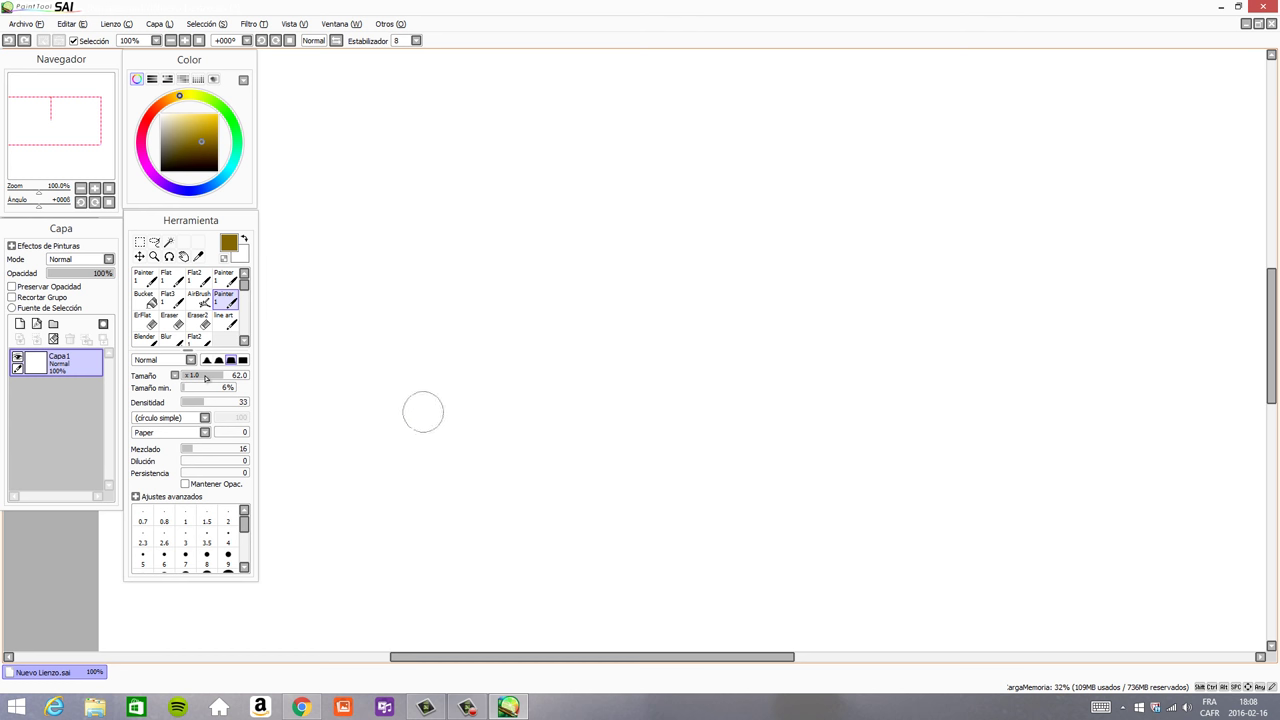
pyautogui.moveTo(423, 412)
pyautogui.mouseDown()
pyautogui.moveTo(400, 443)
pyautogui.moveTo(450, 438)
pyautogui.mouseUp()
pyautogui.hotkey('ctrl', 'z')
pyautogui.click(230, 402)
pyautogui.moveTo(230, 402); pyautogui.dragTo(254, 402)
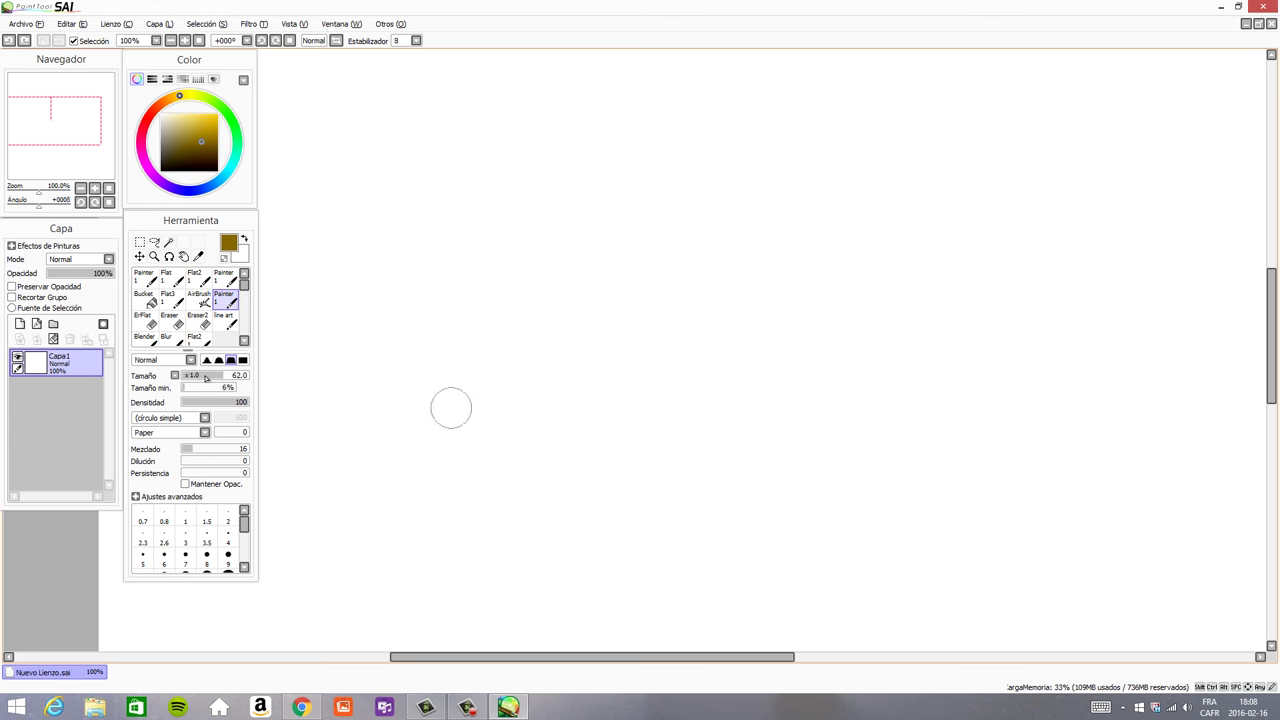
# - Paint a filled brown circle and a filled green circle right beside it
pyautogui.moveTo(447, 399)
pyautogui.mouseDown()
pyautogui.moveTo(476, 419)
pyautogui.moveTo(488, 406)
pyautogui.moveTo(452, 400)
pyautogui.moveTo(477, 410)
pyautogui.moveTo(422, 429)
pyautogui.moveTo(455, 361)
pyautogui.moveTo(505, 425)
pyautogui.mouseUp()
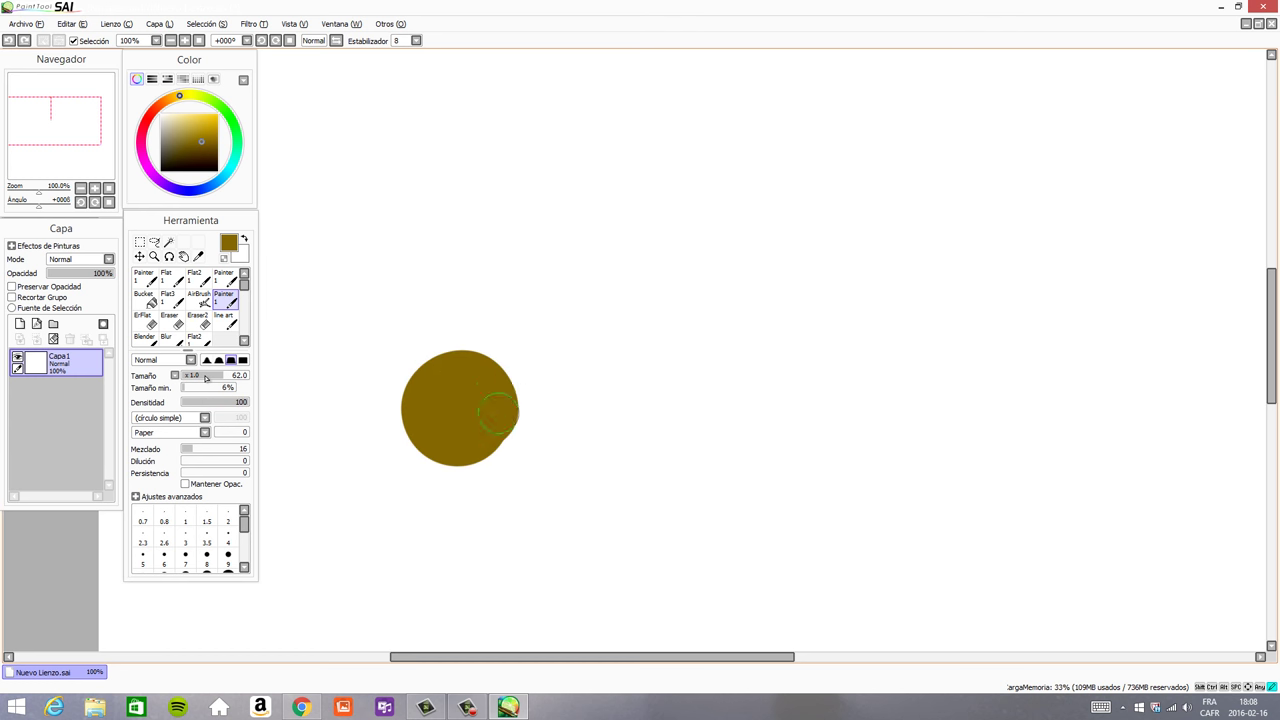
pyautogui.click(227, 113)
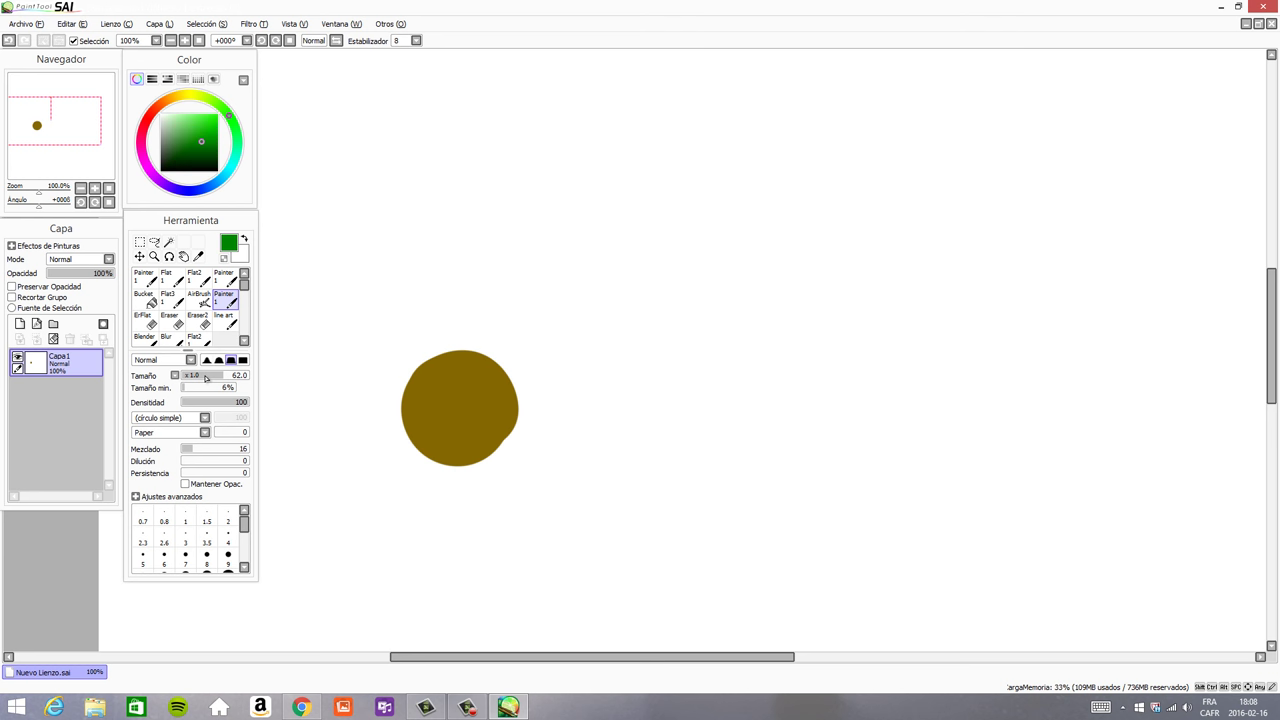
pyautogui.moveTo(612, 410); pyautogui.dragTo(600, 372)
pyautogui.hotkey('ctrl', 'z')
pyautogui.moveTo(551, 411)
pyautogui.mouseDown()
pyautogui.moveTo(588, 362)
pyautogui.moveTo(564, 414)
pyautogui.moveTo(597, 405)
pyautogui.moveTo(555, 407)
pyautogui.moveTo(558, 430)
pyautogui.moveTo(572, 437)
pyautogui.moveTo(553, 405)
pyautogui.moveTo(601, 417)
pyautogui.moveTo(619, 392)
pyautogui.moveTo(549, 372)
pyautogui.moveTo(621, 417)
pyautogui.moveTo(544, 407)
pyautogui.moveTo(532, 365)
pyautogui.mouseUp()
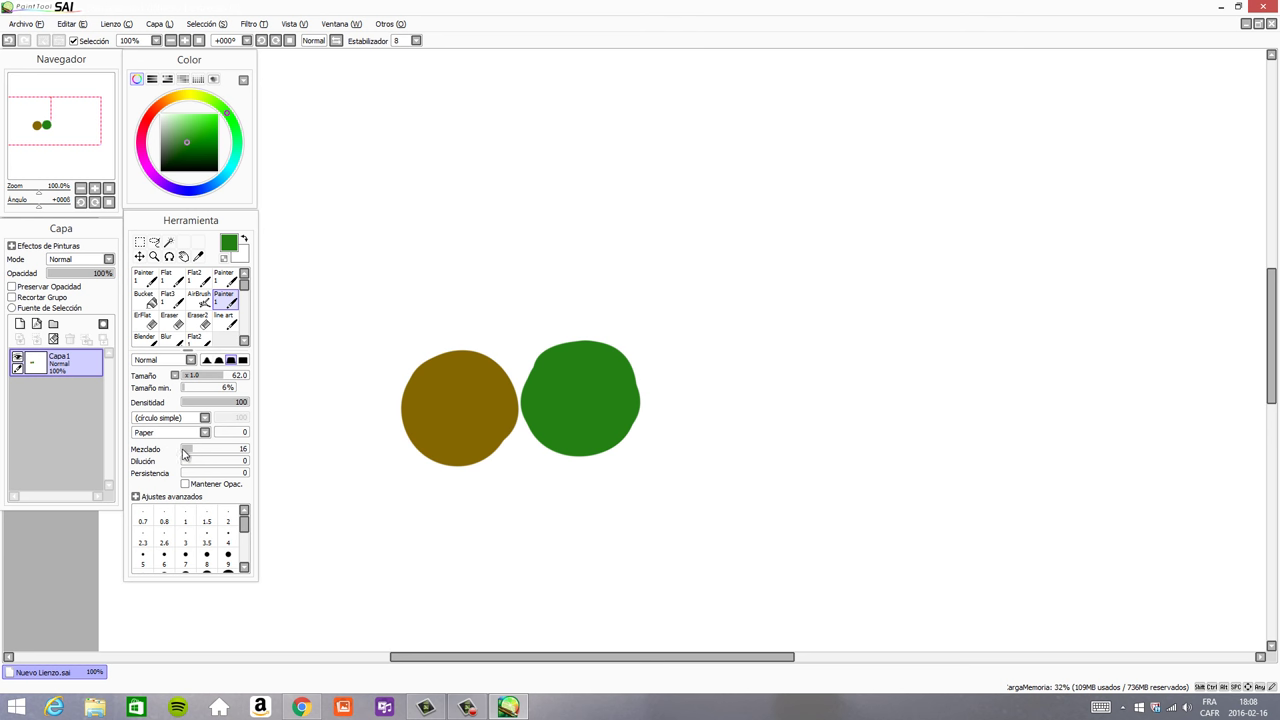
# - Blend the two circles where they meet using a high Mezclado, and paint green over the brown with Mezclado at 12
pyautogui.click(245, 451)
pyautogui.moveTo(522, 395)
pyautogui.mouseDown()
pyautogui.moveTo(498, 421)
pyautogui.moveTo(536, 394)
pyautogui.moveTo(495, 387)
pyautogui.moveTo(485, 422)
pyautogui.moveTo(523, 422)
pyautogui.moveTo(531, 402)
pyautogui.moveTo(525, 414)
pyautogui.moveTo(521, 386)
pyautogui.moveTo(496, 379)
pyautogui.moveTo(511, 379)
pyautogui.moveTo(486, 410)
pyautogui.moveTo(520, 423)
pyautogui.moveTo(513, 382)
pyautogui.moveTo(531, 388)
pyautogui.moveTo(512, 465)
pyautogui.moveTo(512, 402)
pyautogui.moveTo(503, 408)
pyautogui.moveTo(493, 383)
pyautogui.moveTo(516, 373)
pyautogui.moveTo(506, 377)
pyautogui.moveTo(535, 391)
pyautogui.moveTo(498, 422)
pyautogui.moveTo(440, 402)
pyautogui.mouseUp()
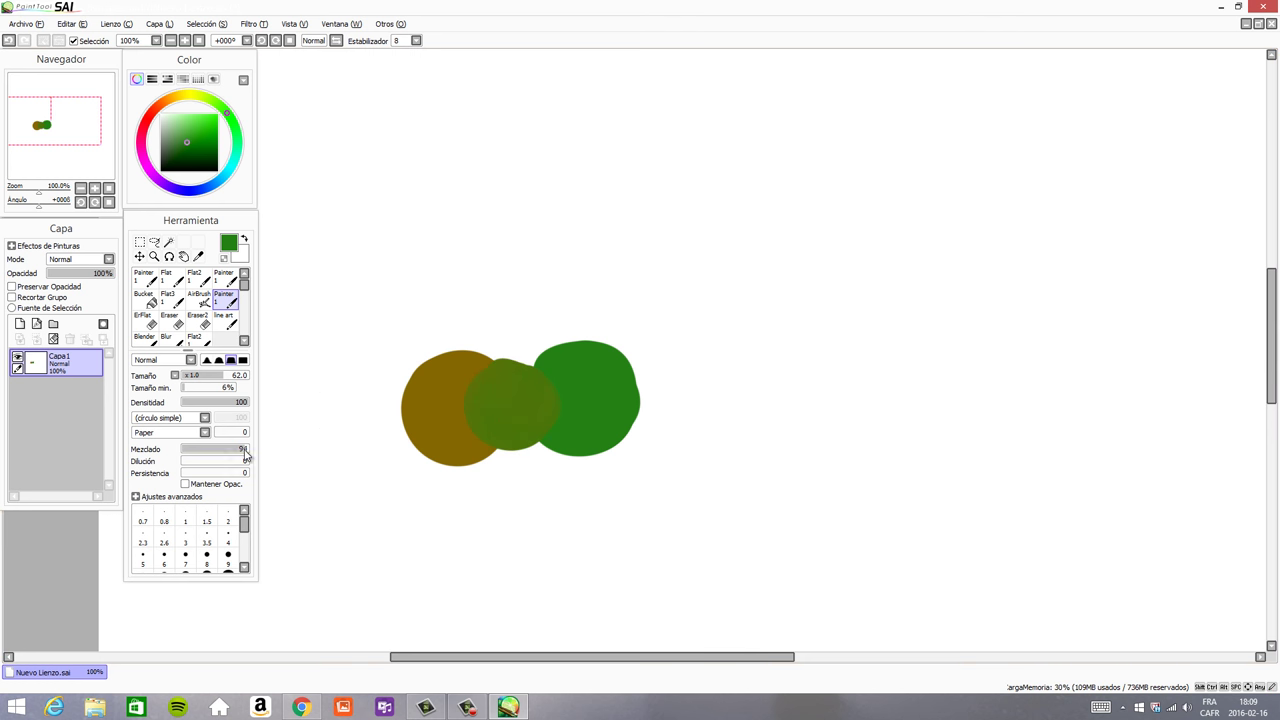
pyautogui.moveTo(245, 452); pyautogui.dragTo(246, 455)
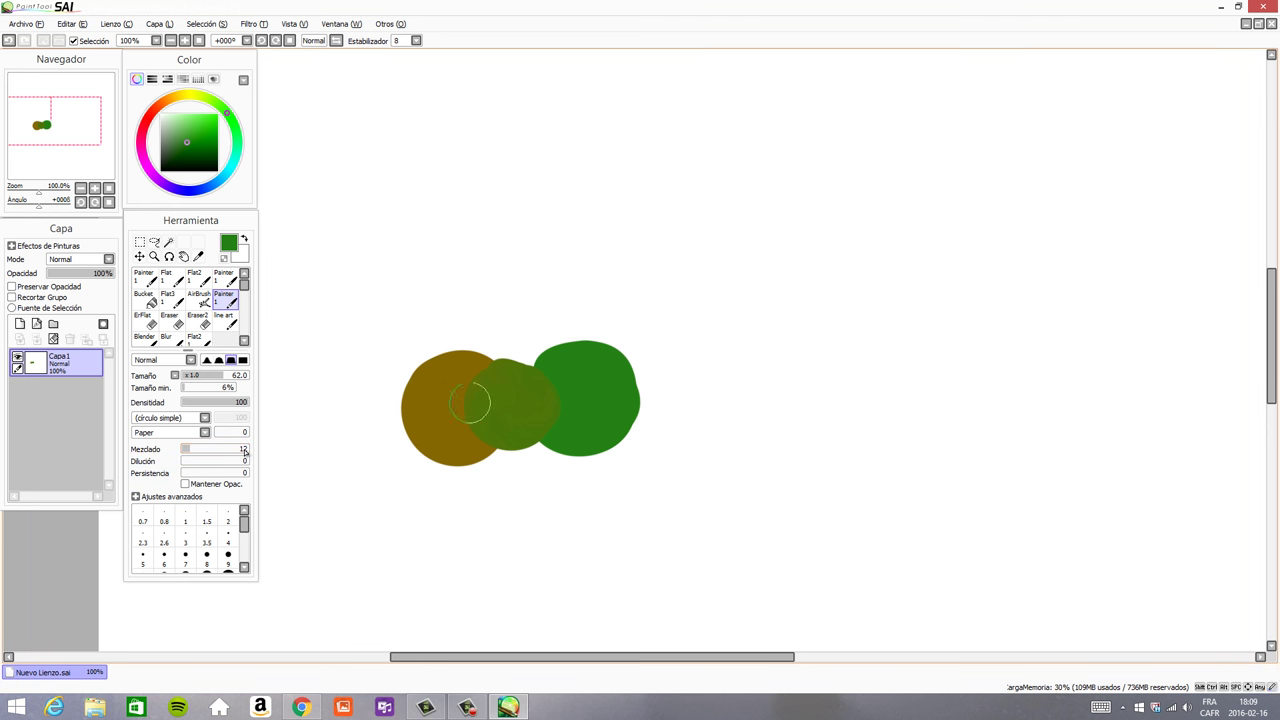
pyautogui.moveTo(588, 390)
pyautogui.mouseDown()
pyautogui.moveTo(540, 478)
pyautogui.moveTo(530, 340)
pyautogui.moveTo(441, 390)
pyautogui.moveTo(534, 377)
pyautogui.mouseUp()
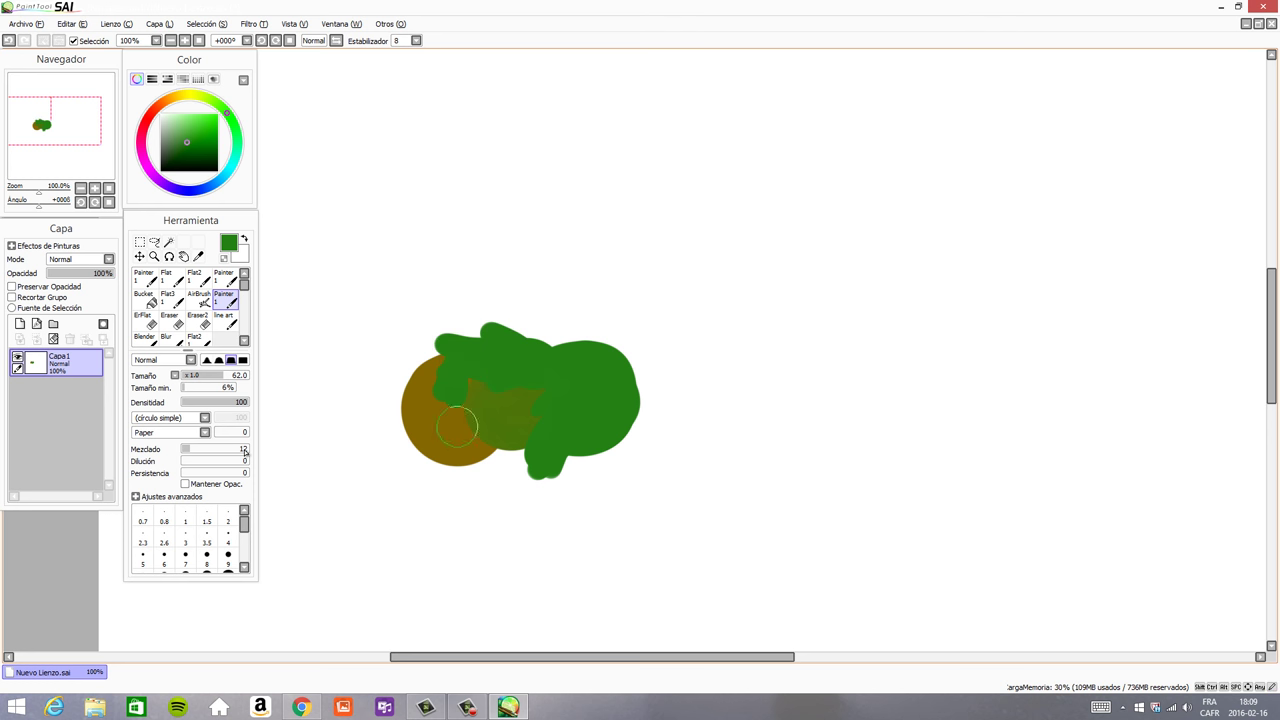
# - Undo the green overpainting, the blended area and both circles
pyautogui.hotkey('ctrl', 'z')
pyautogui.hotkey('ctrl', 'z')
pyautogui.hotkey('ctrl', 'z')
pyautogui.hotkey('ctrl', 'z')
pyautogui.hotkey('ctrl', 'z')
pyautogui.hotkey('ctrl', 'z')
pyautogui.hotkey('ctrl', 'z')
pyautogui.hotkey('ctrl', 'z')
pyautogui.hotkey('ctrl', 'z')
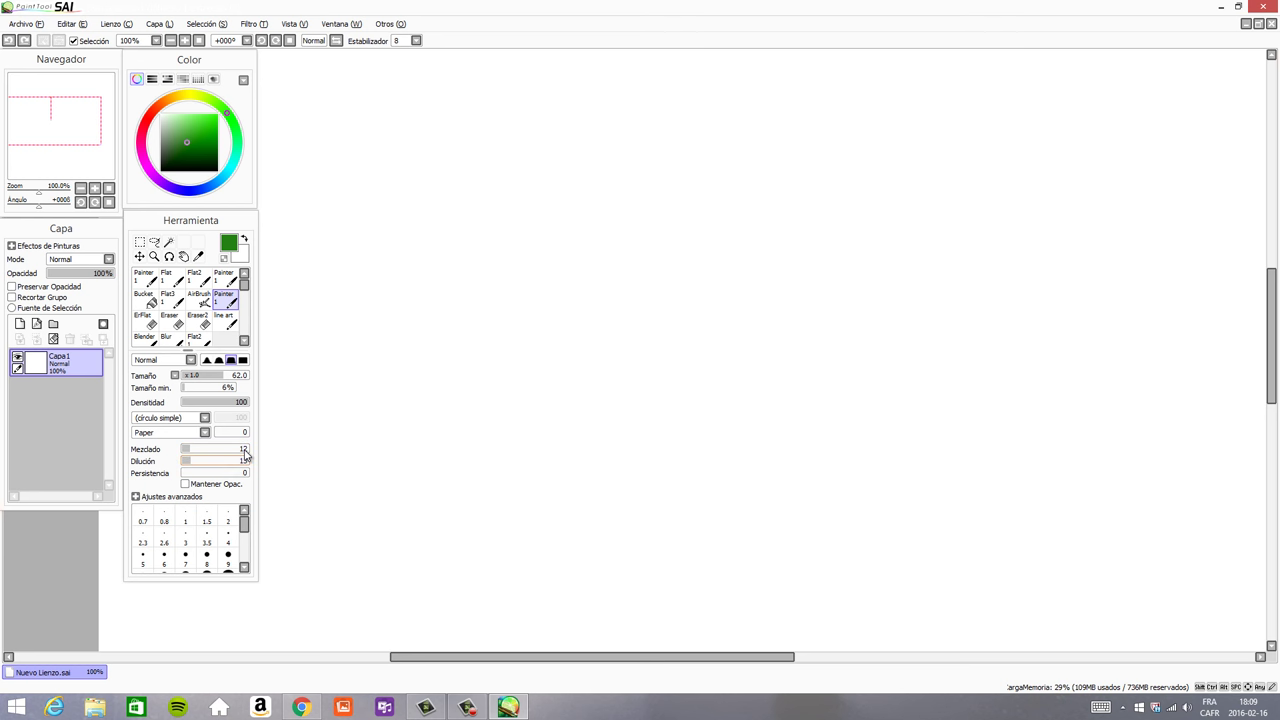
# - Try strokes at different Dilución values, undo them and paint a solid green patch
pyautogui.moveTo(411, 396)
pyautogui.mouseDown()
pyautogui.moveTo(451, 362)
pyautogui.moveTo(406, 402)
pyautogui.moveTo(426, 374)
pyautogui.mouseUp()
pyautogui.hotkey('ctrl', 'z')
pyautogui.click(236, 461)
pyautogui.hotkey('ctrl', 'z')
pyautogui.click(245, 457)
pyautogui.write('7')
pyautogui.click(245, 457)
pyautogui.moveTo(400, 386)
pyautogui.mouseDown()
pyautogui.moveTo(500, 309)
pyautogui.moveTo(550, 305)
pyautogui.moveTo(520, 388)
pyautogui.moveTo(498, 398)
pyautogui.moveTo(437, 320)
pyautogui.moveTo(476, 331)
pyautogui.mouseUp()
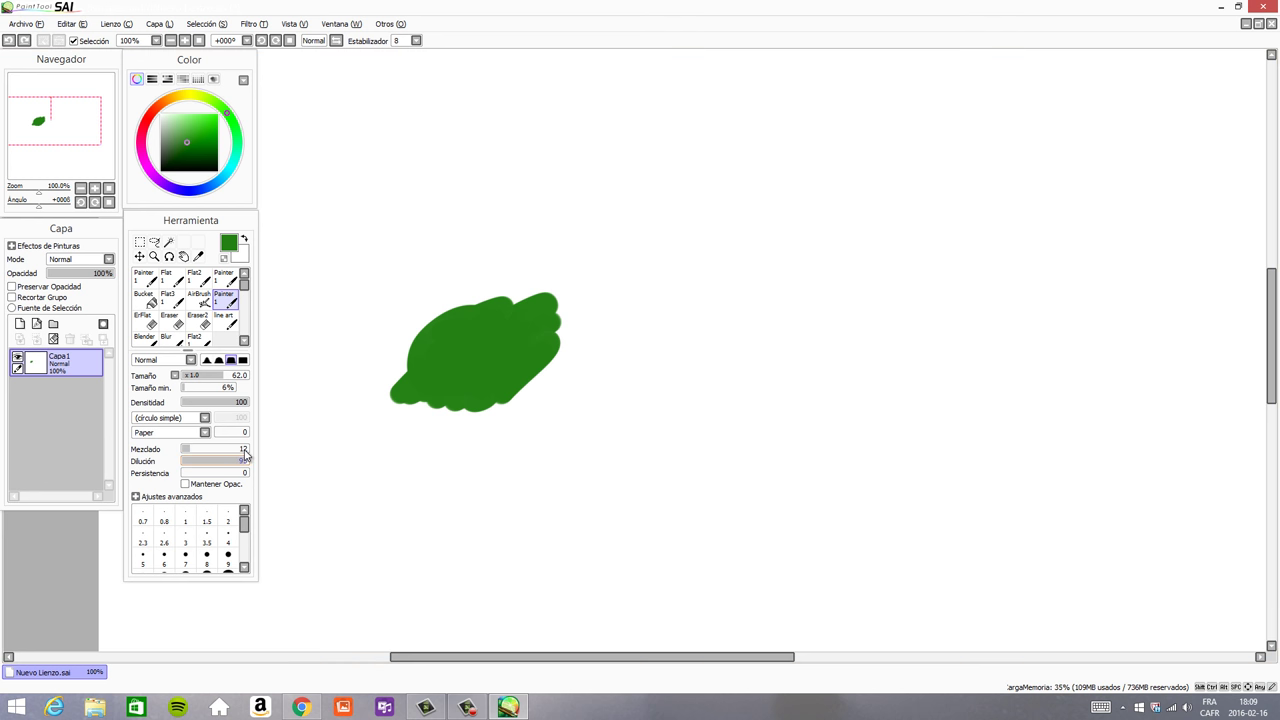
# - Paint a pale translucent patch below the green one with high Dilución, undo the extra strokes and set Dilución to 100
pyautogui.moveTo(443, 414)
pyautogui.mouseDown()
pyautogui.moveTo(487, 437)
pyautogui.moveTo(477, 457)
pyautogui.moveTo(504, 470)
pyautogui.moveTo(568, 451)
pyautogui.moveTo(578, 426)
pyautogui.moveTo(502, 429)
pyautogui.moveTo(466, 446)
pyautogui.moveTo(502, 486)
pyautogui.moveTo(574, 464)
pyautogui.moveTo(607, 436)
pyautogui.moveTo(567, 412)
pyautogui.mouseUp()
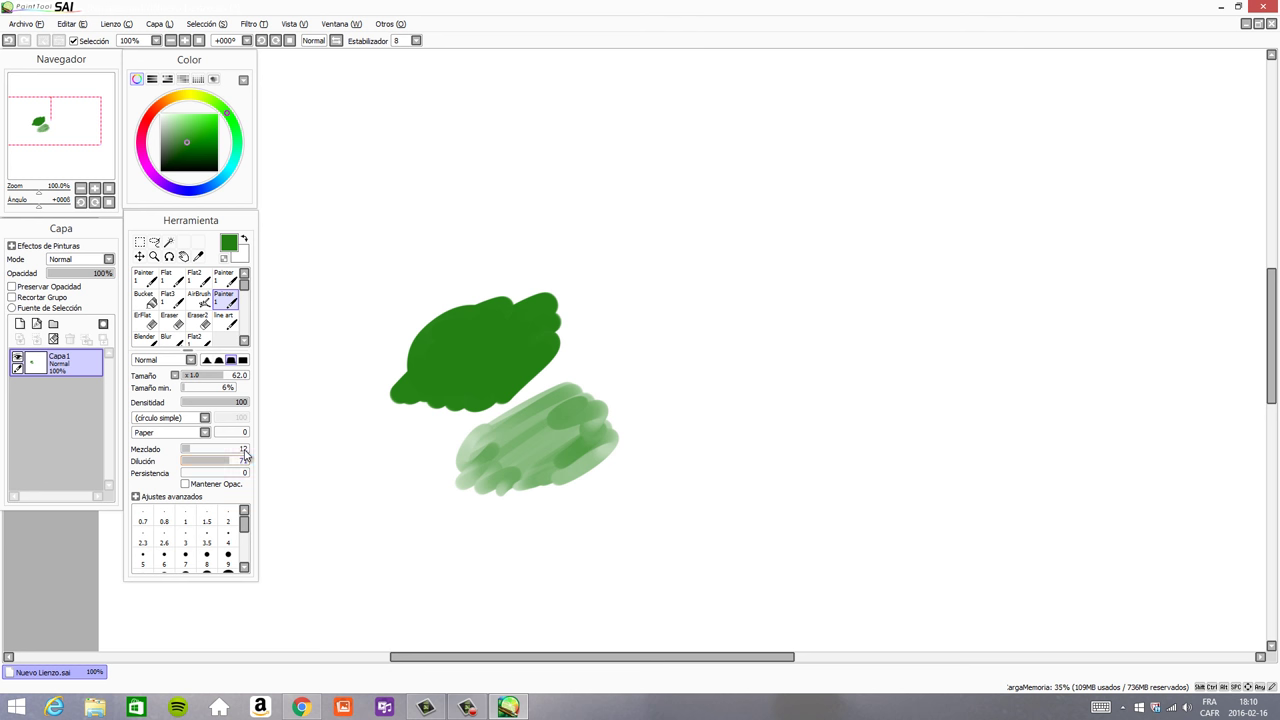
pyautogui.moveTo(590, 332)
pyautogui.mouseDown()
pyautogui.moveTo(634, 314)
pyautogui.moveTo(600, 336)
pyautogui.moveTo(624, 332)
pyautogui.mouseUp()
pyautogui.hotkey('ctrl', 'z')
pyautogui.hotkey('ctrl', 'z')
pyautogui.click(245, 461)
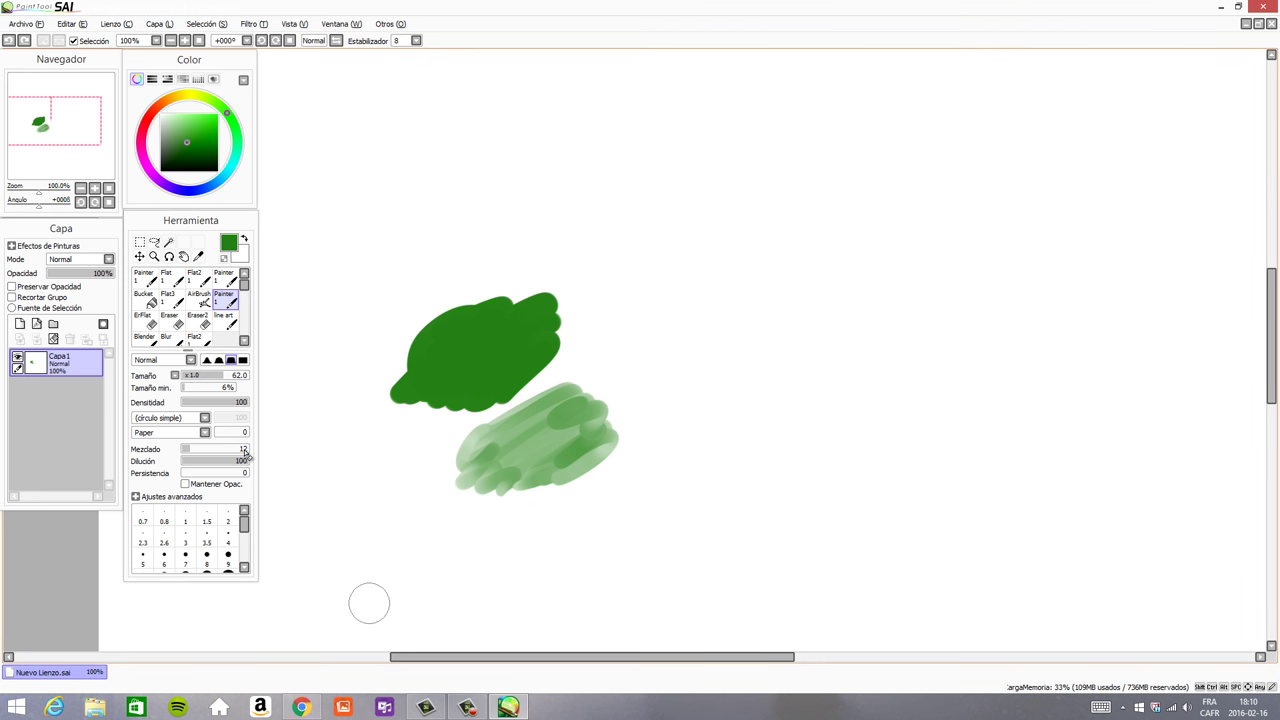
# - Erase both green patches with the Eraser2 tool and return to the Painter brush
pyautogui.press('e')
pyautogui.moveTo(507, 397)
pyautogui.mouseDown()
pyautogui.moveTo(501, 448)
pyautogui.moveTo(556, 487)
pyautogui.moveTo(603, 642)
pyautogui.mouseUp()
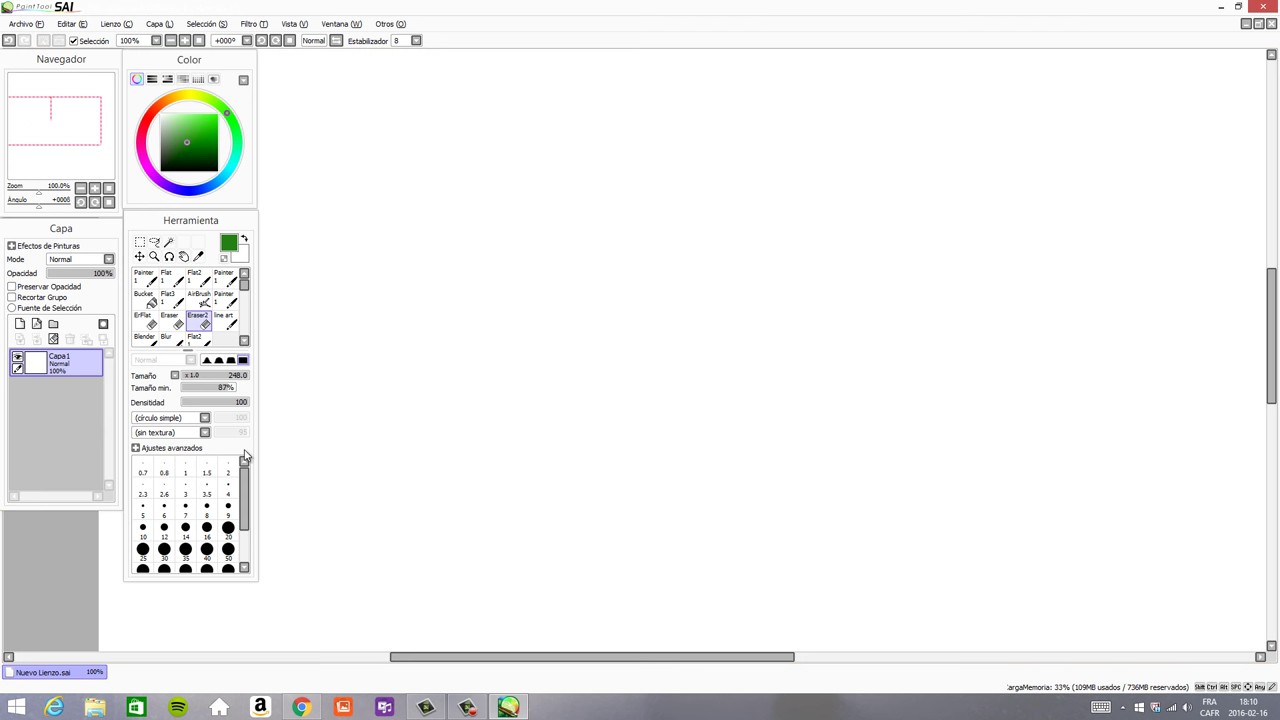
pyautogui.moveTo(508, 707)
pyautogui.press('e')
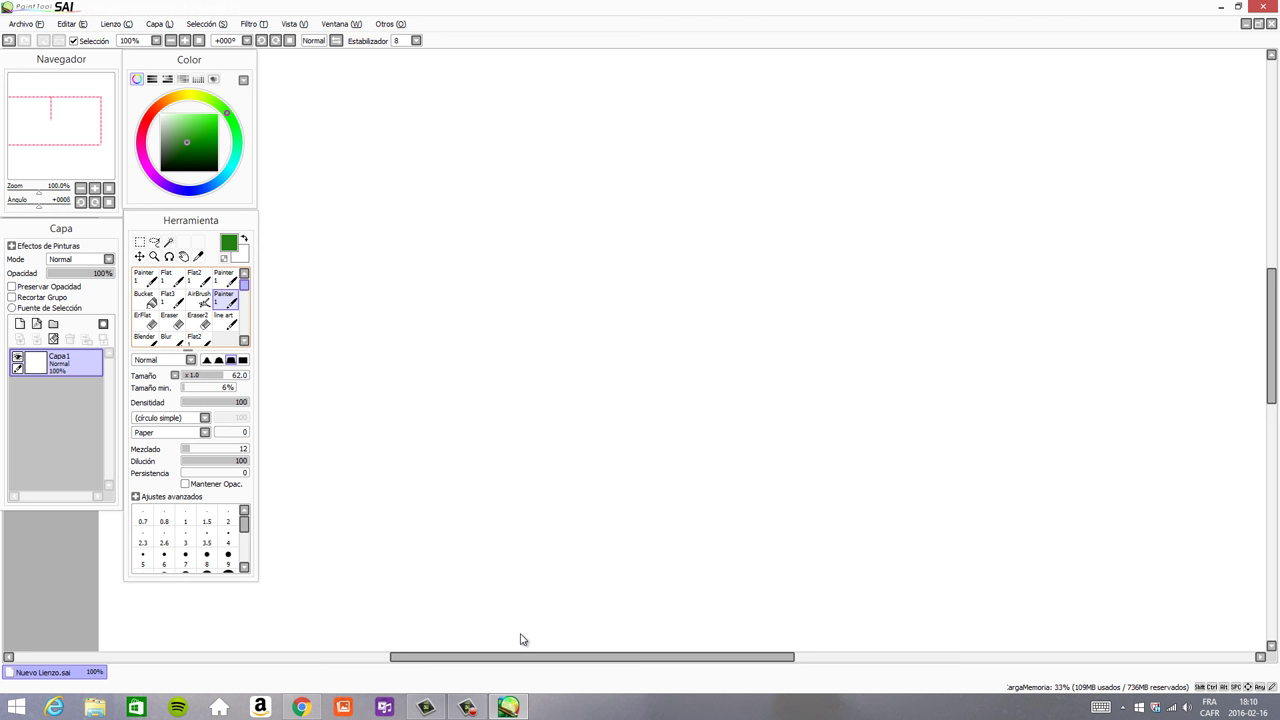
# - Compare the settings of the AirBrush, Flat, Flat2 and Painter brushes
pyautogui.moveTo(244, 285); pyautogui.dragTo(244, 284)
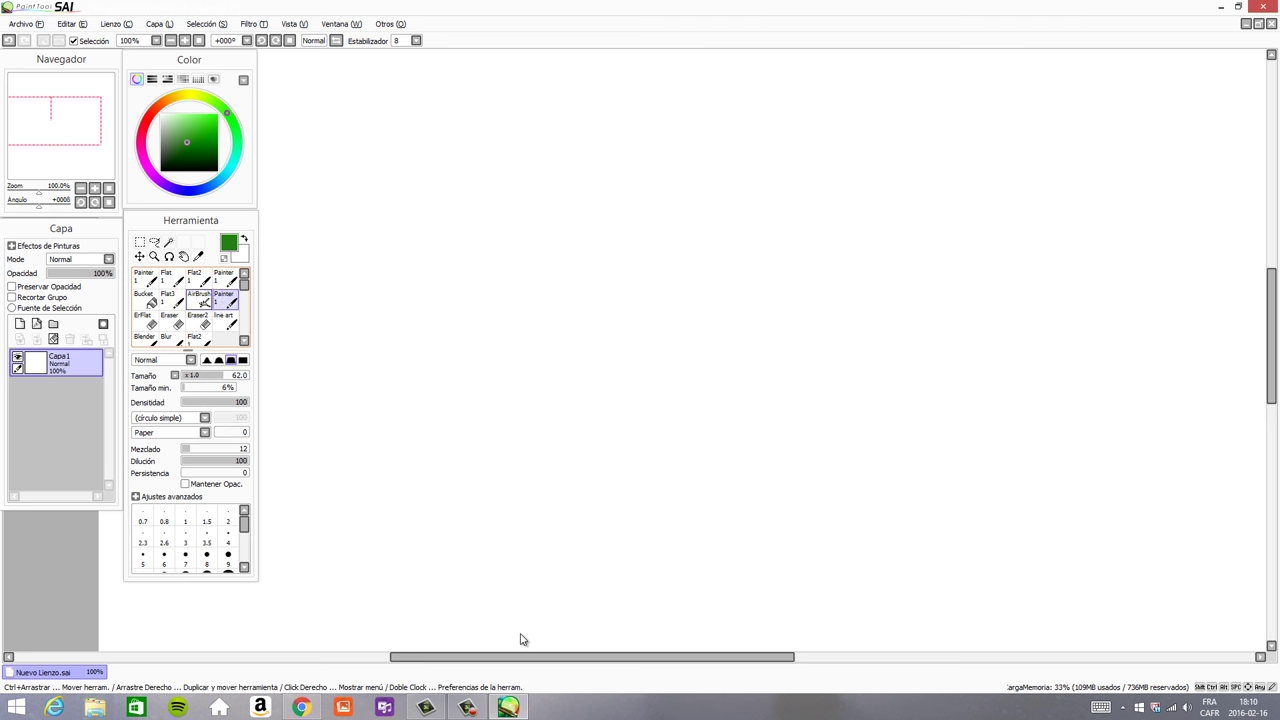
pyautogui.click(199, 300)
pyautogui.click(199, 279)
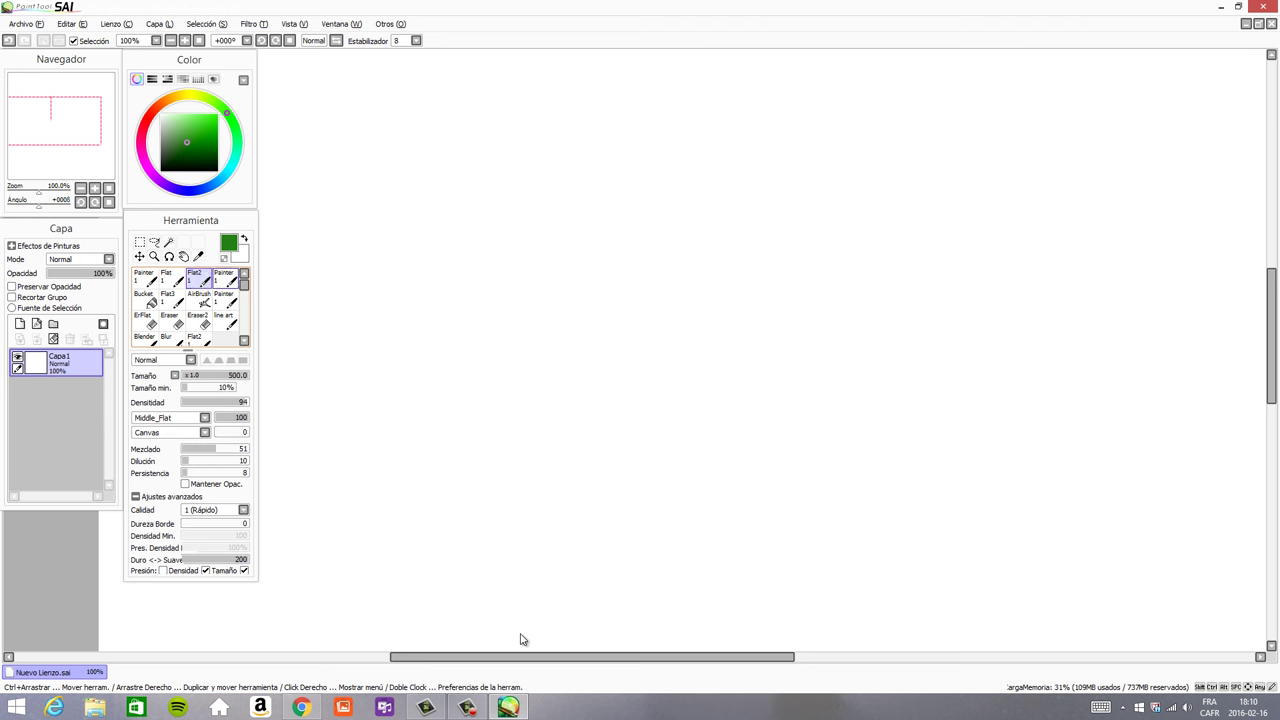
pyautogui.click(226, 279)
pyautogui.click(199, 300)
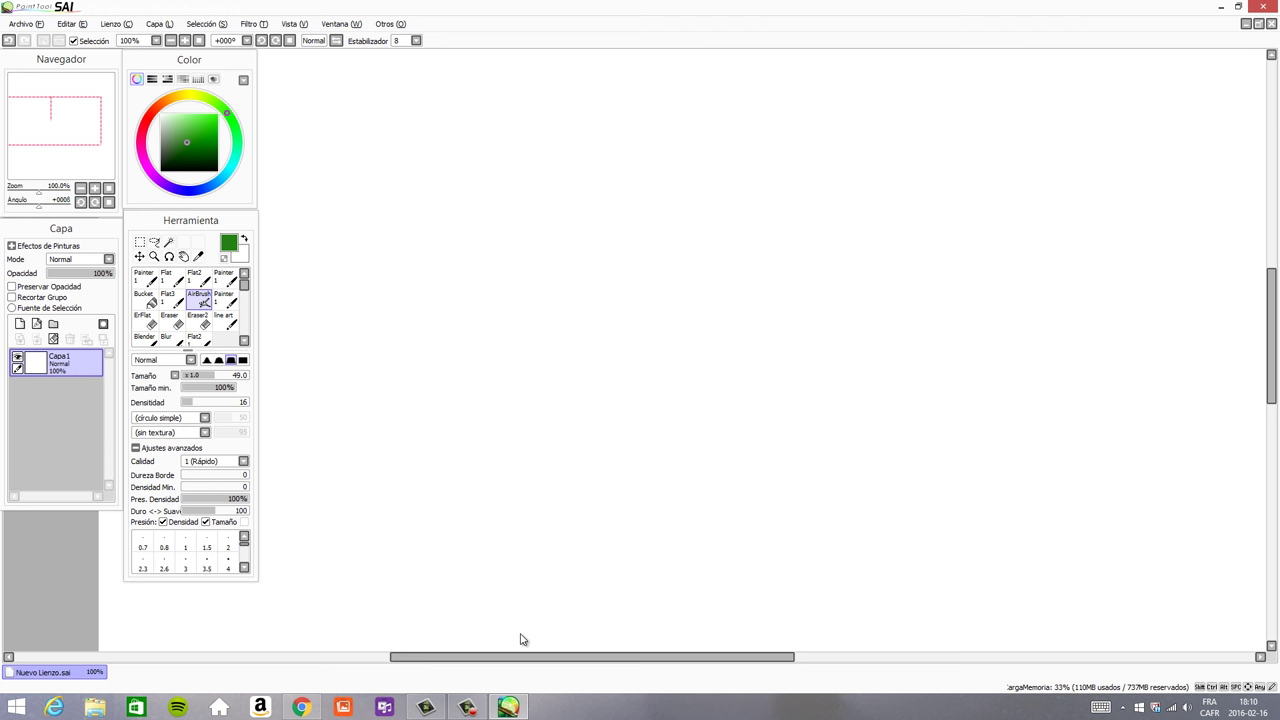
pyautogui.moveTo(244, 285); pyautogui.dragTo(244, 285)
pyautogui.click(226, 300)
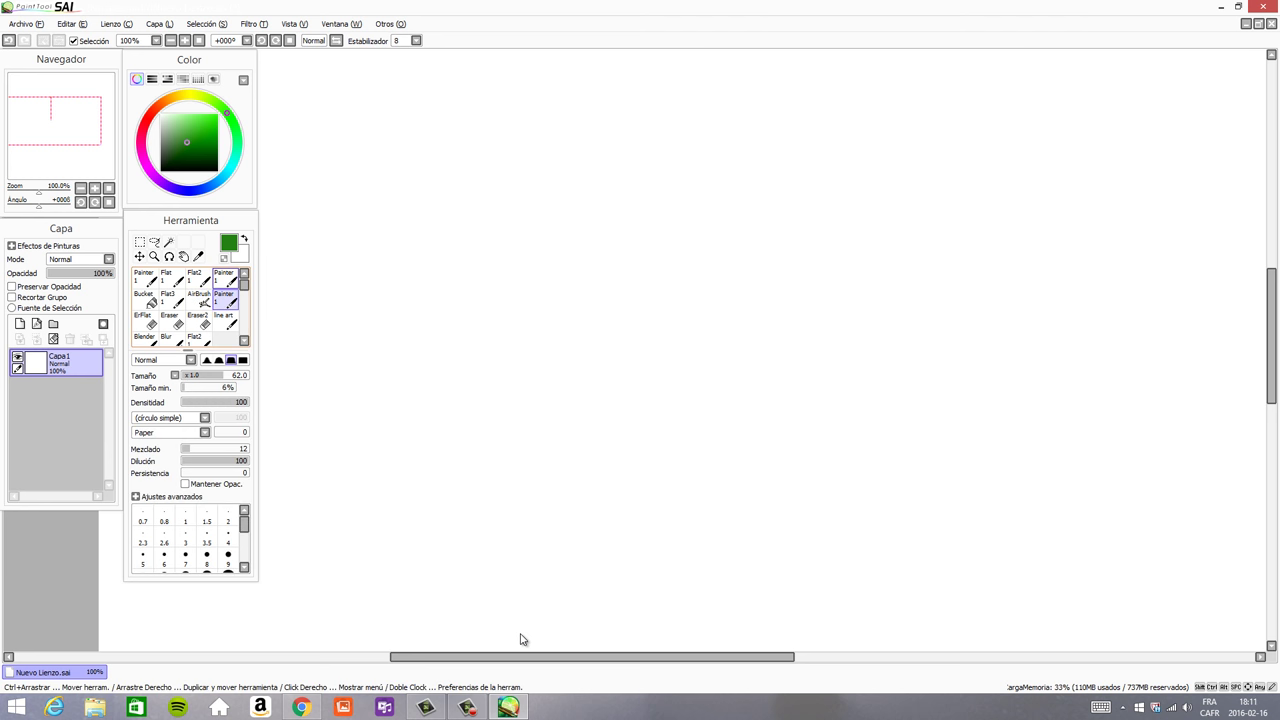
pyautogui.click(226, 279)
pyautogui.click(199, 279)
pyautogui.click(145, 279)
pyautogui.click(172, 279)
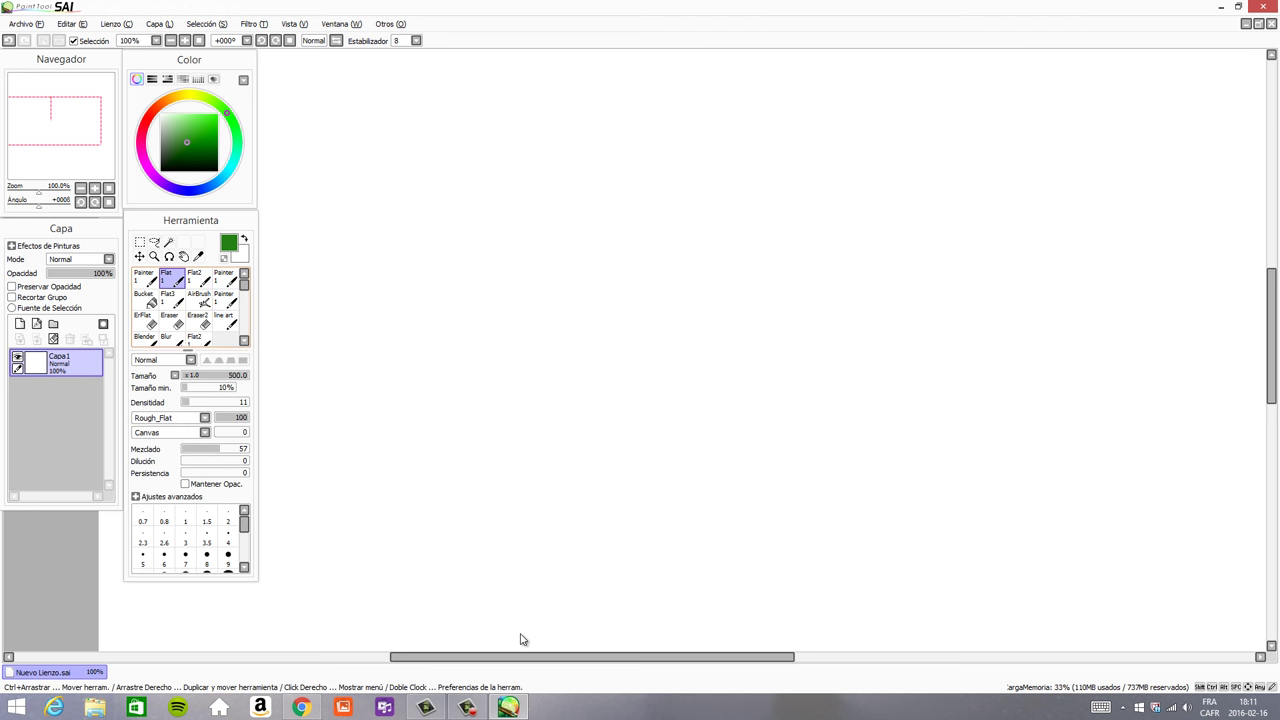
pyautogui.click(199, 279)
# - Switch repeatedly between brushes, ending on the AirBrush, and undo a test stroke made with it
pyautogui.press('b')
pyautogui.press('b')
pyautogui.press('b')
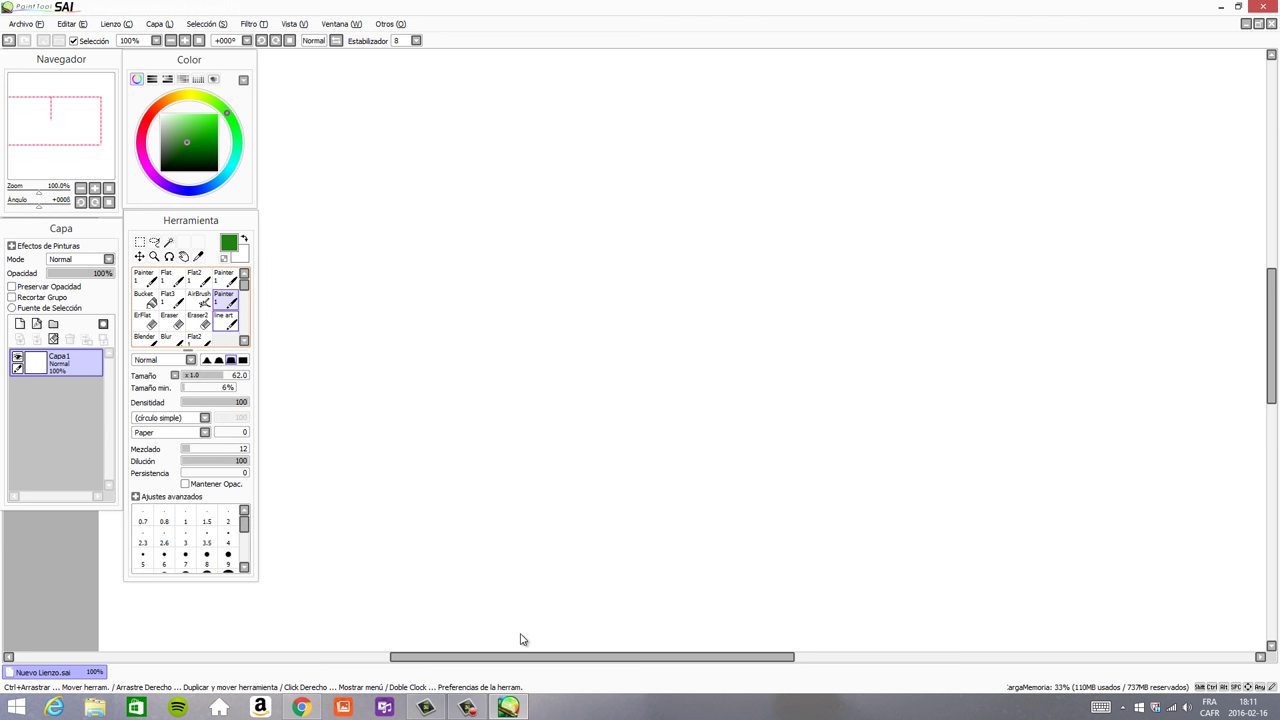
pyautogui.press('b')
pyautogui.press('b')
pyautogui.press('b')
pyautogui.press('b')
pyautogui.press('b')
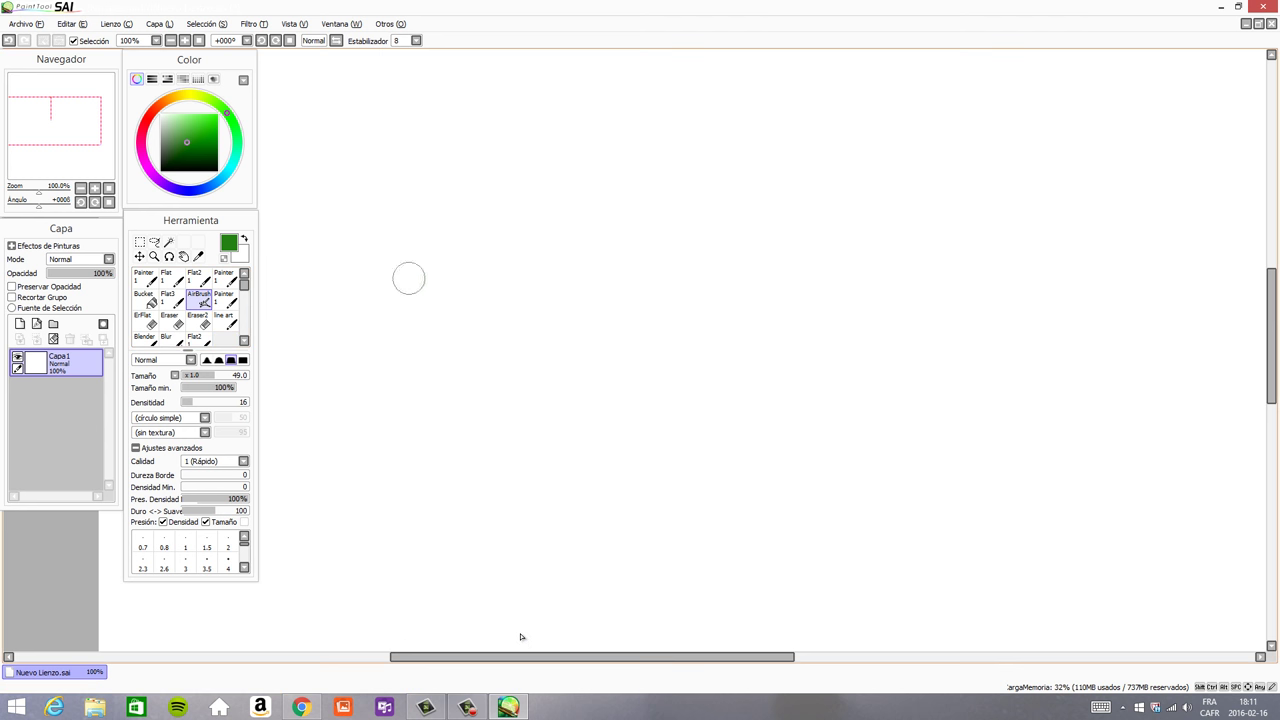
pyautogui.moveTo(440, 285); pyautogui.dragTo(380, 255)
pyautogui.hotkey('ctrl', 'z')
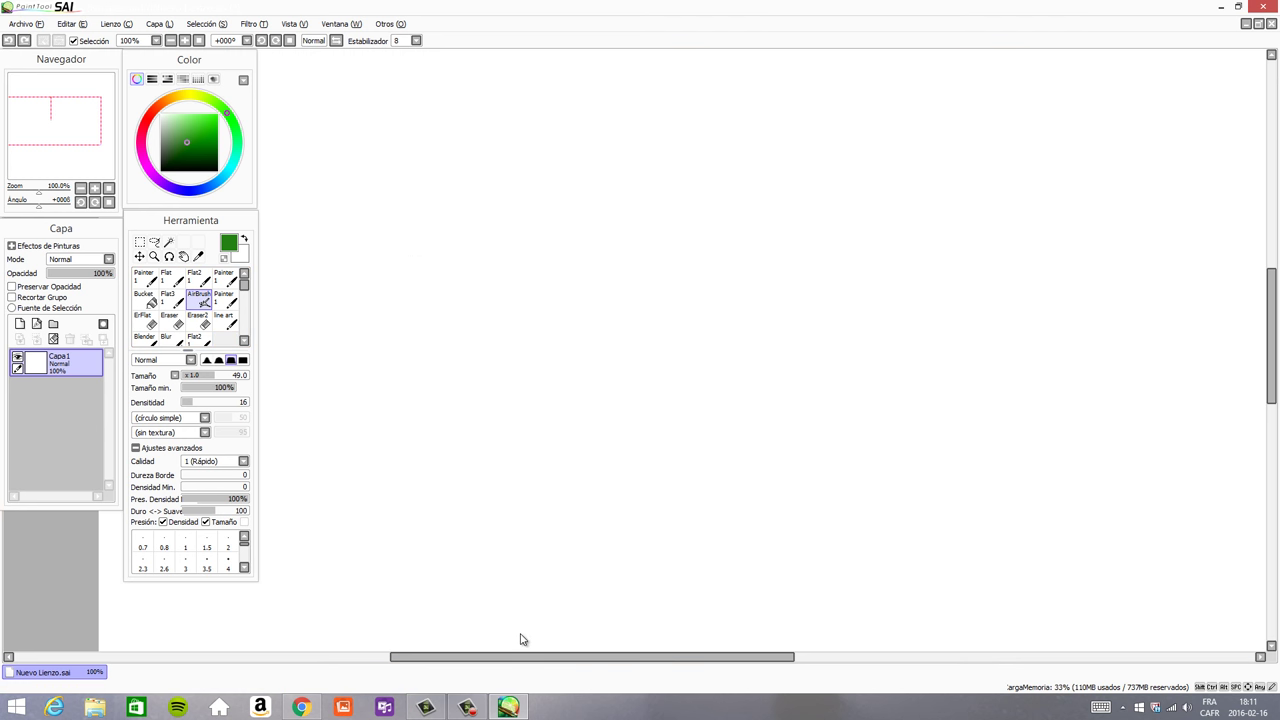
# - Look over the settings of the AirBrush, the first Painter brush and the selection tool
pyautogui.click(225, 300)
pyautogui.click(199, 300)
pyautogui.moveTo(244, 285)
pyautogui.mouseDown()
pyautogui.moveTo(244, 314)
pyautogui.moveTo(244, 285)
pyautogui.mouseUp()
pyautogui.click(145, 279)
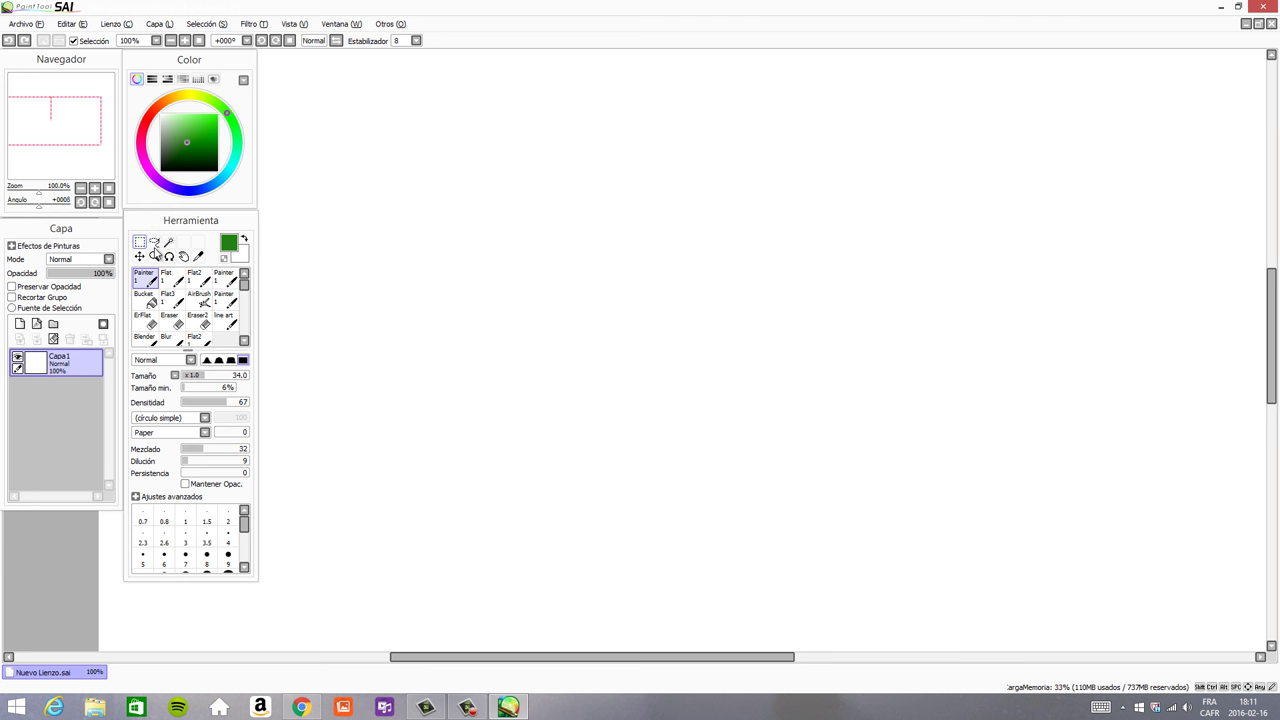
pyautogui.click(155, 249)
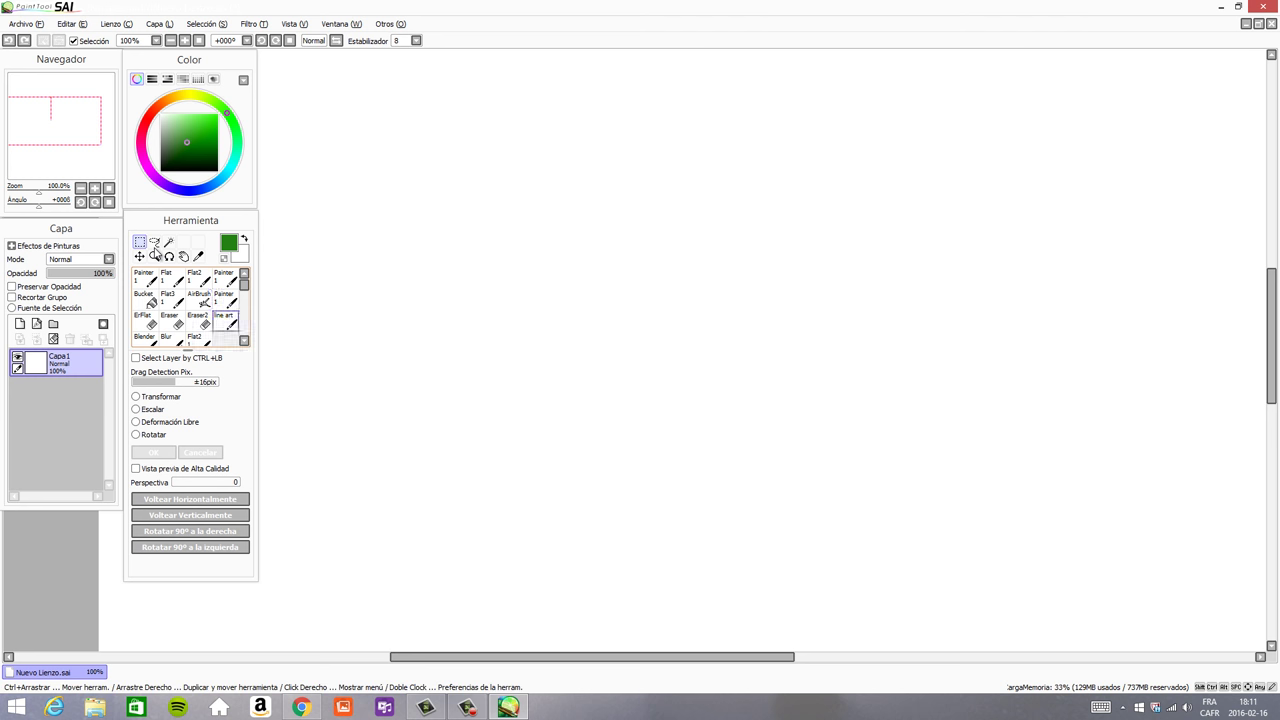
# - Reselect the size 62 Painter brush and choose a more saturated, darker green
pyautogui.click(224, 297)
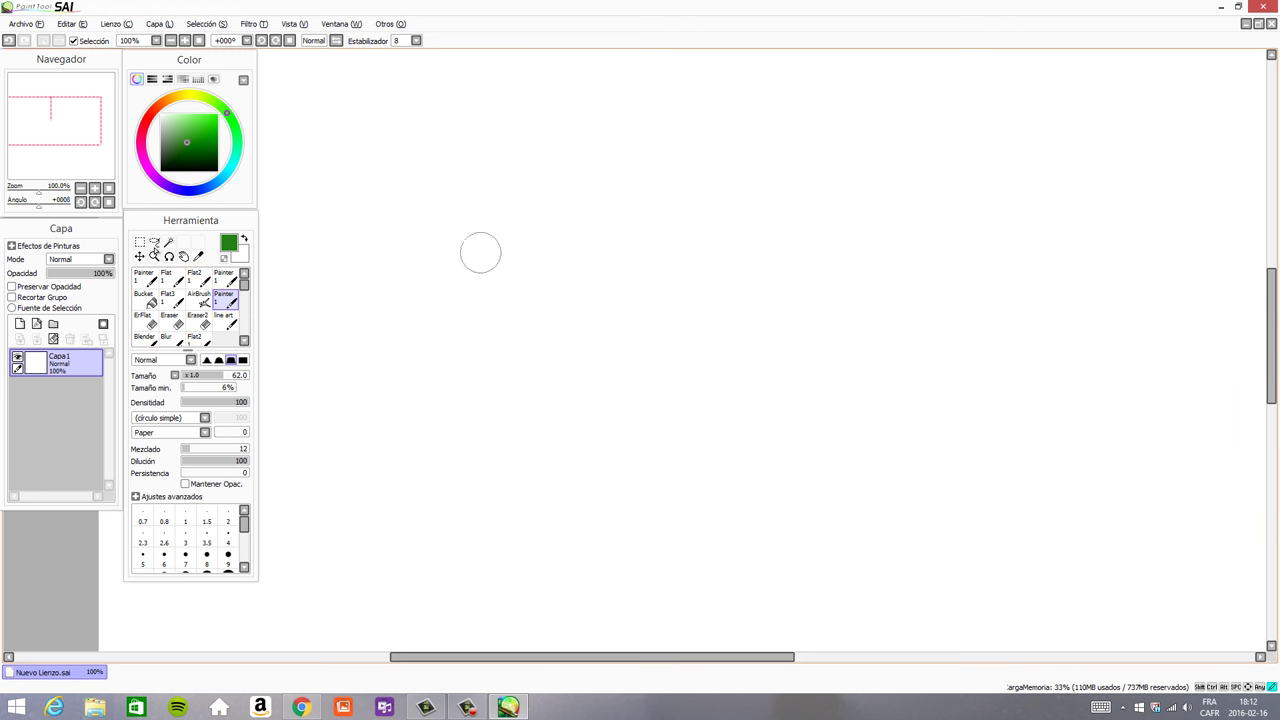
pyautogui.click(201, 143)
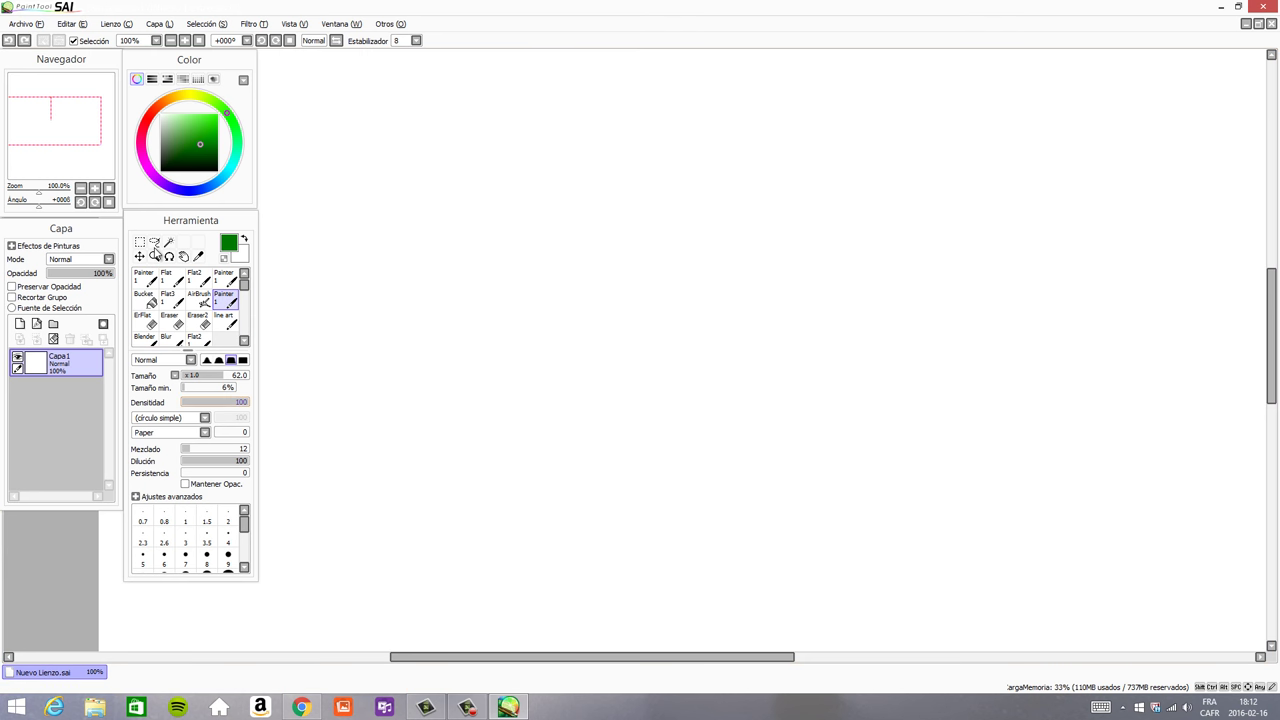
# - Try a green test stroke with the size 34 Painter brush and undo it
pyautogui.click(144, 276)
pyautogui.moveTo(389, 290); pyautogui.dragTo(428, 252)
pyautogui.hotkey('ctrl', 'z')
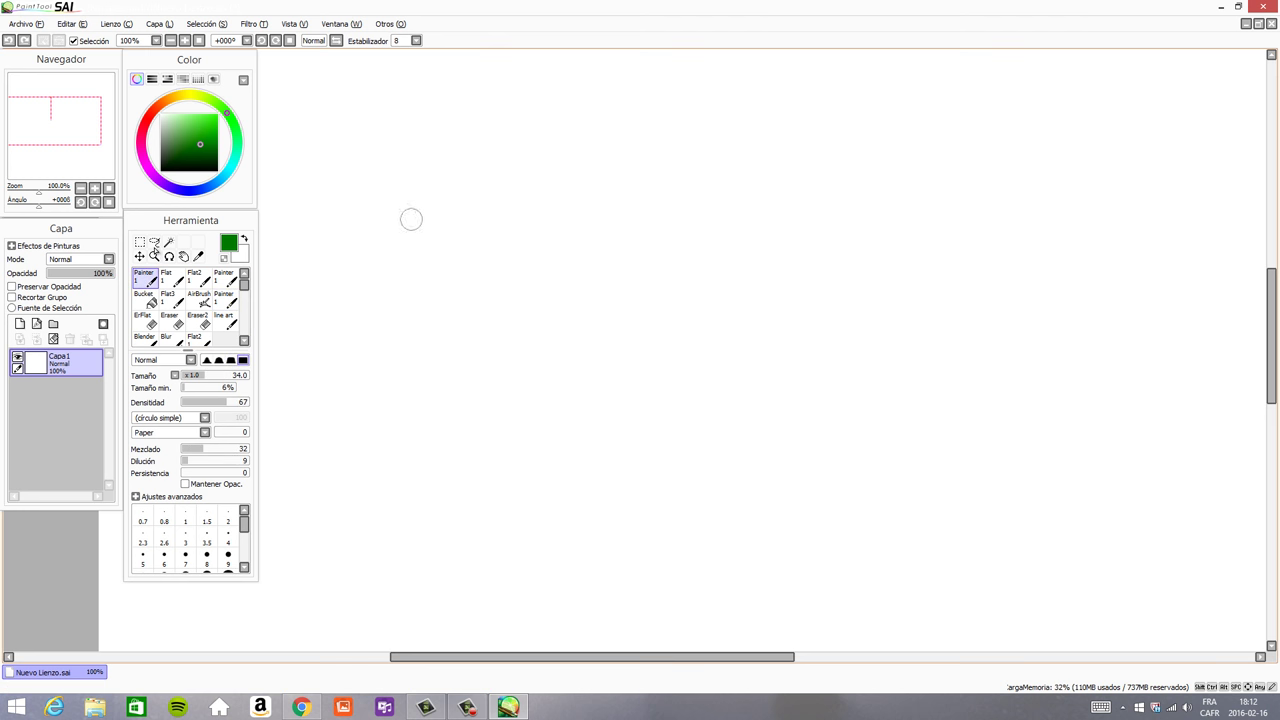
# - Lower the size 62 Painter brush's dilution to 7, testing the setting with green strokes and undoing them
pyautogui.click(223, 297)
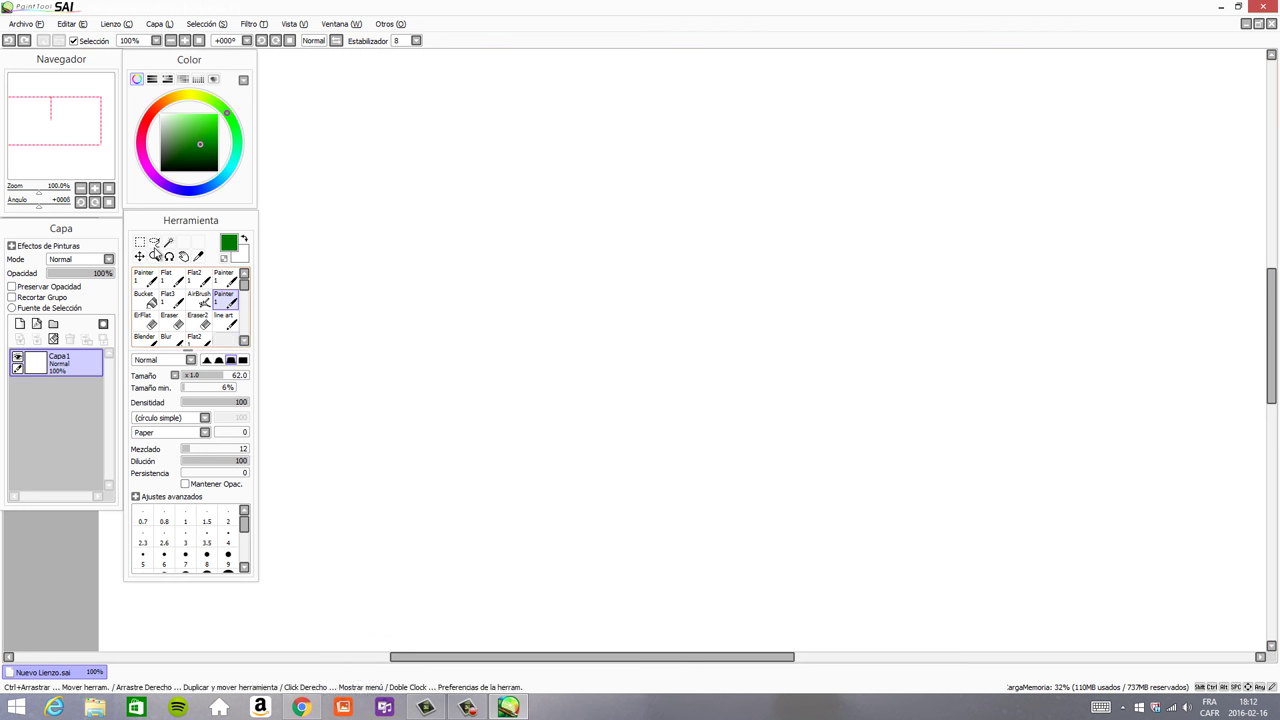
pyautogui.click(204, 461)
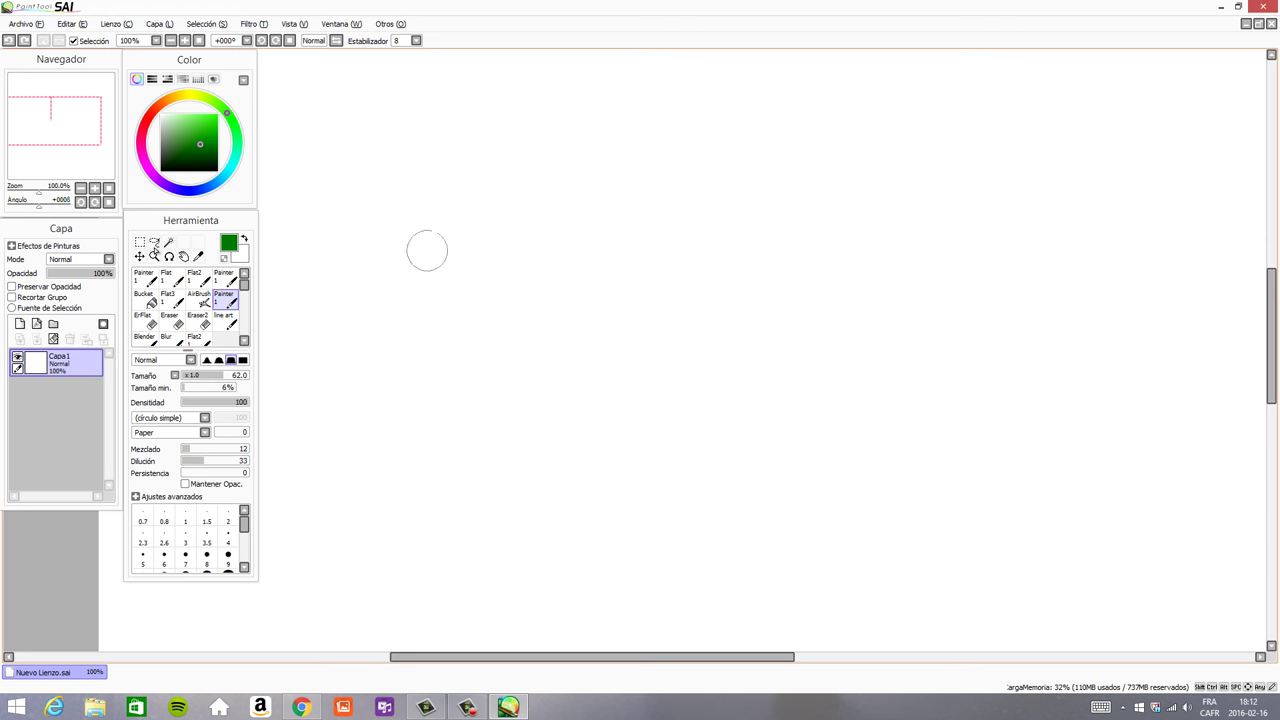
pyautogui.moveTo(530, 218); pyautogui.dragTo(452, 302)
pyautogui.hotkey('ctrl', 'z')
pyautogui.moveTo(491, 251)
pyautogui.mouseDown()
pyautogui.moveTo(523, 240)
pyautogui.moveTo(497, 347)
pyautogui.moveTo(613, 195)
pyautogui.moveTo(501, 258)
pyautogui.moveTo(588, 217)
pyautogui.moveTo(603, 214)
pyautogui.moveTo(561, 252)
pyautogui.moveTo(623, 230)
pyautogui.moveTo(547, 327)
pyautogui.moveTo(701, 271)
pyautogui.moveTo(698, 305)
pyautogui.moveTo(688, 291)
pyautogui.moveTo(706, 291)
pyautogui.moveTo(621, 336)
pyautogui.moveTo(595, 320)
pyautogui.mouseUp()
pyautogui.hotkey('ctrl', 'z')
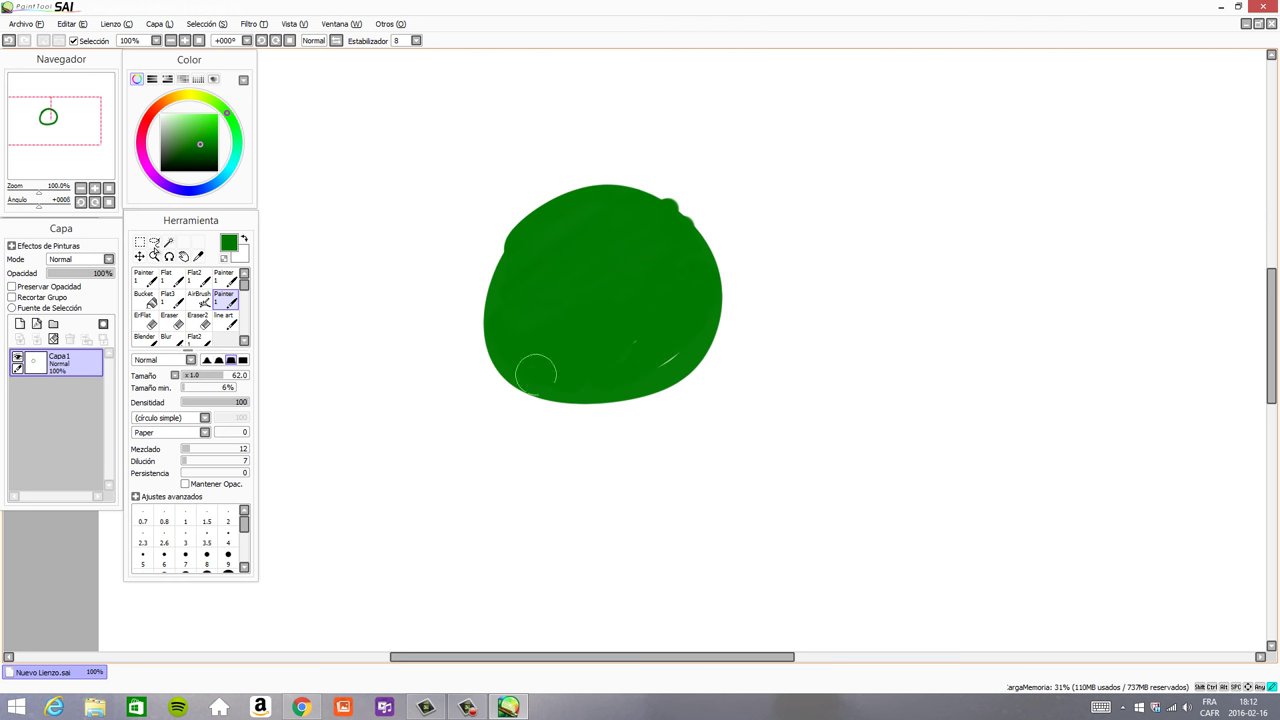
# - Clear the layer and paint a round green creature with reddish-brown ears, using brush size 15 for its eyes, mouth and cheek marks
pyautogui.click(53, 338)
pyautogui.moveTo(626, 189)
pyautogui.mouseDown()
pyautogui.moveTo(644, 358)
pyautogui.moveTo(524, 231)
pyautogui.moveTo(508, 266)
pyautogui.moveTo(544, 262)
pyautogui.moveTo(525, 318)
pyautogui.moveTo(551, 305)
pyautogui.moveTo(568, 327)
pyautogui.moveTo(697, 273)
pyautogui.moveTo(676, 209)
pyautogui.moveTo(559, 272)
pyautogui.moveTo(526, 307)
pyautogui.moveTo(570, 332)
pyautogui.moveTo(646, 342)
pyautogui.moveTo(600, 223)
pyautogui.mouseUp()
pyautogui.click(160, 104)
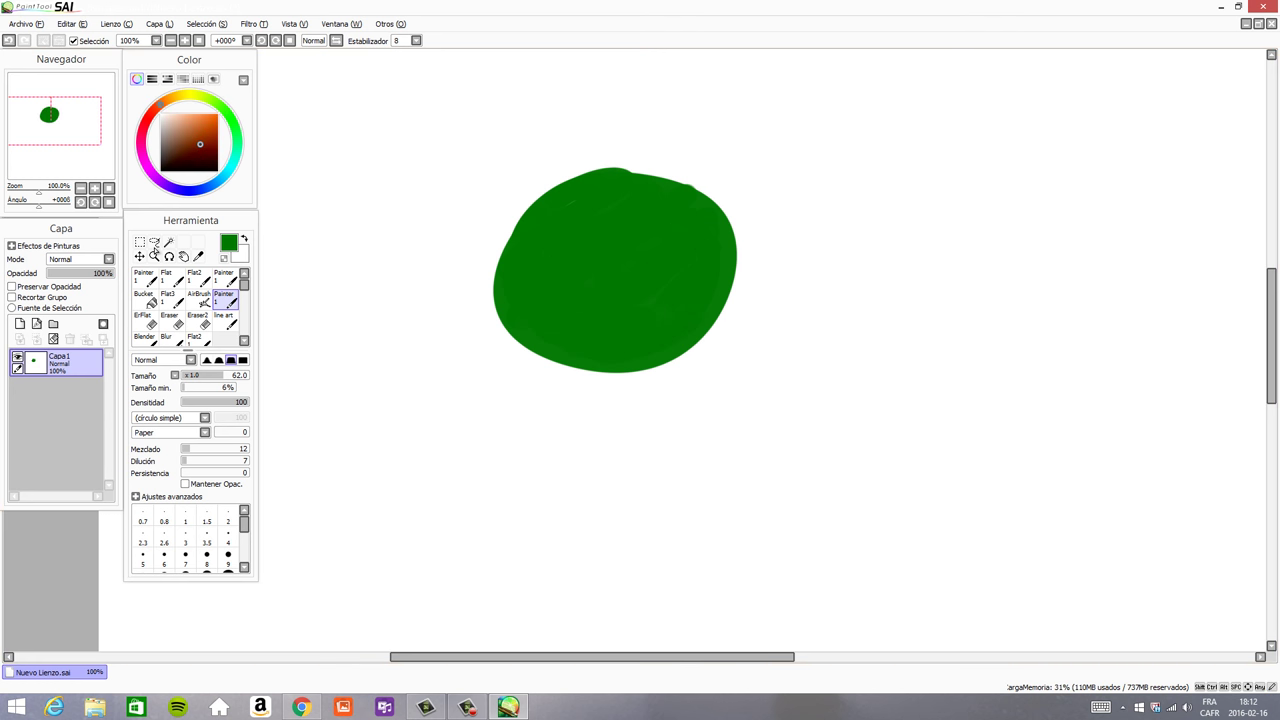
pyautogui.moveTo(678, 186); pyautogui.dragTo(722, 126)
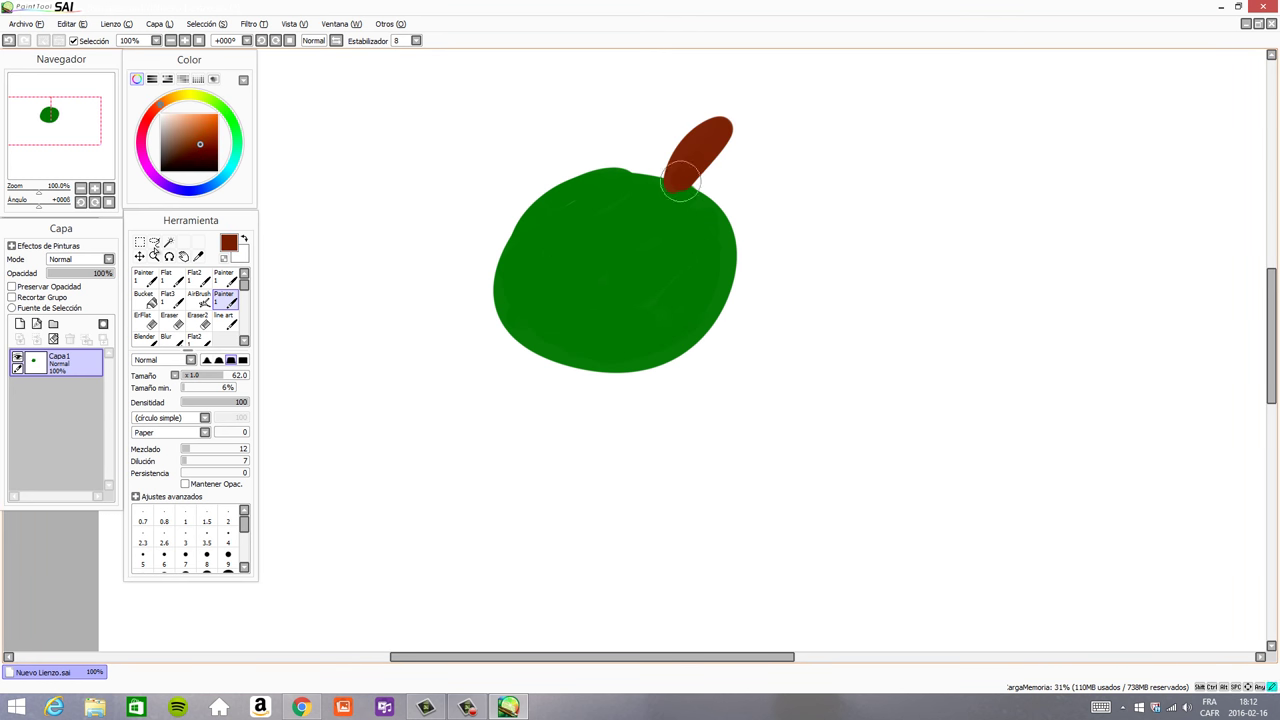
pyautogui.moveTo(557, 191)
pyautogui.mouseDown()
pyautogui.moveTo(518, 145)
pyautogui.moveTo(555, 190)
pyautogui.mouseUp()
pyautogui.moveTo(570, 262); pyautogui.dragTo(557, 261)
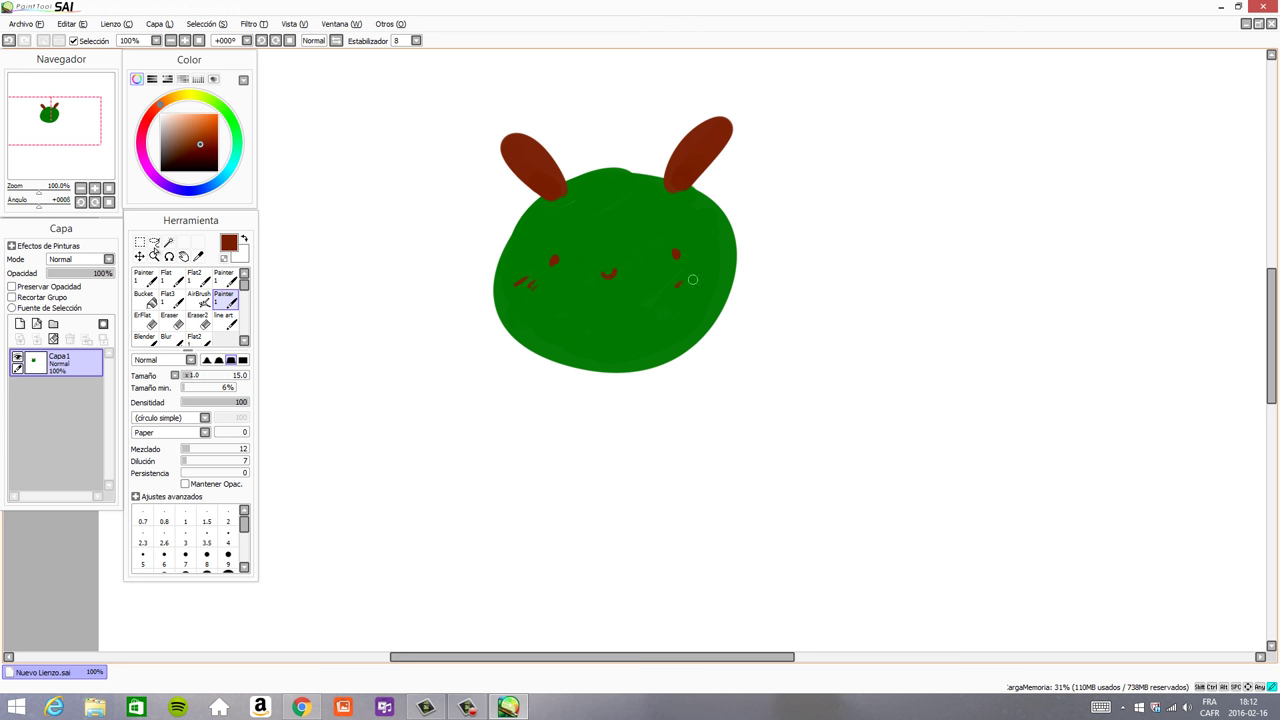
# - Enclose the creature in a rectangular selection, try resizing it with Transformar, and cancel and deselect
pyautogui.click(140, 242)
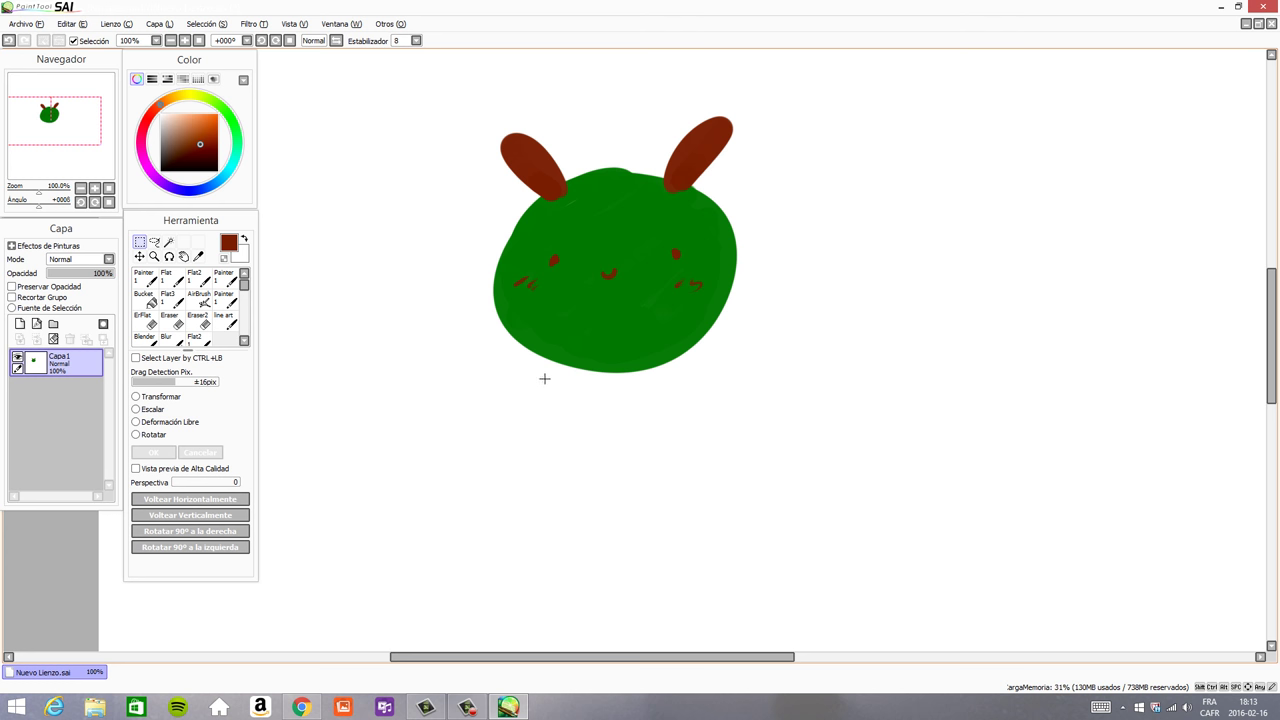
pyautogui.moveTo(551, 380); pyautogui.dragTo(543, 438)
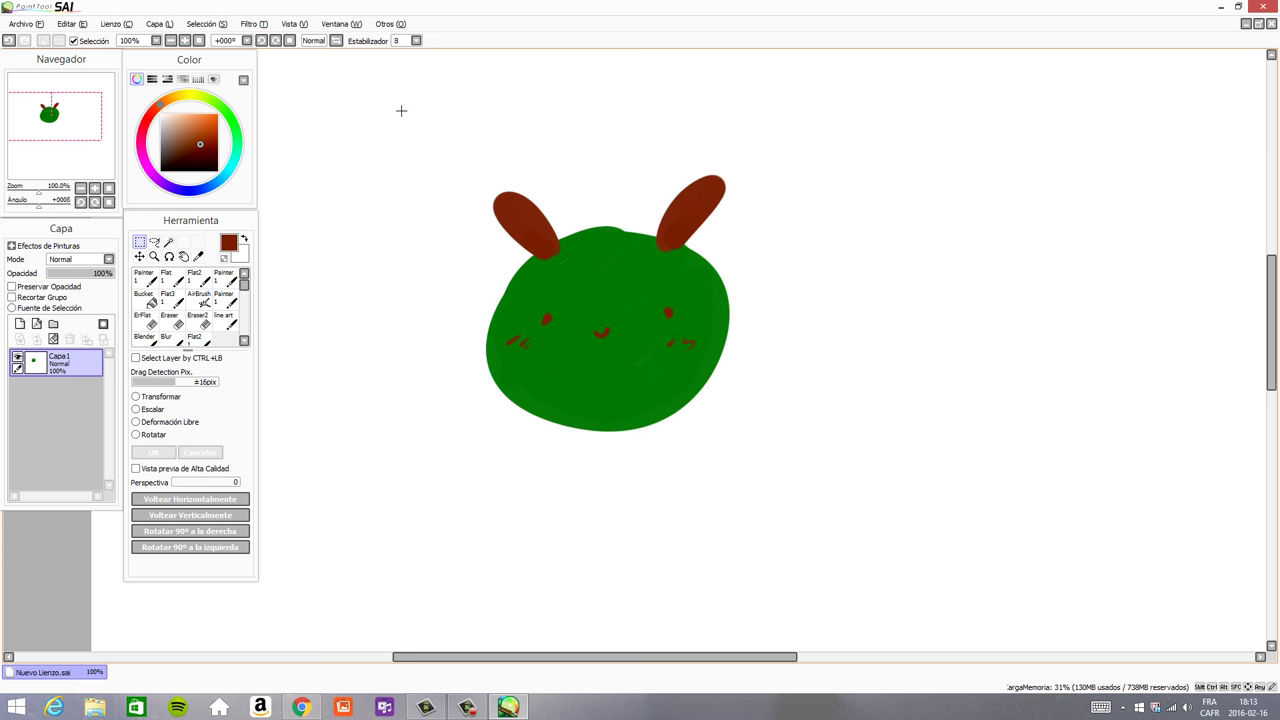
pyautogui.moveTo(401, 110)
pyautogui.mouseDown()
pyautogui.moveTo(777, 480)
pyautogui.moveTo(751, 494)
pyautogui.moveTo(797, 430)
pyautogui.moveTo(805, 479)
pyautogui.mouseUp()
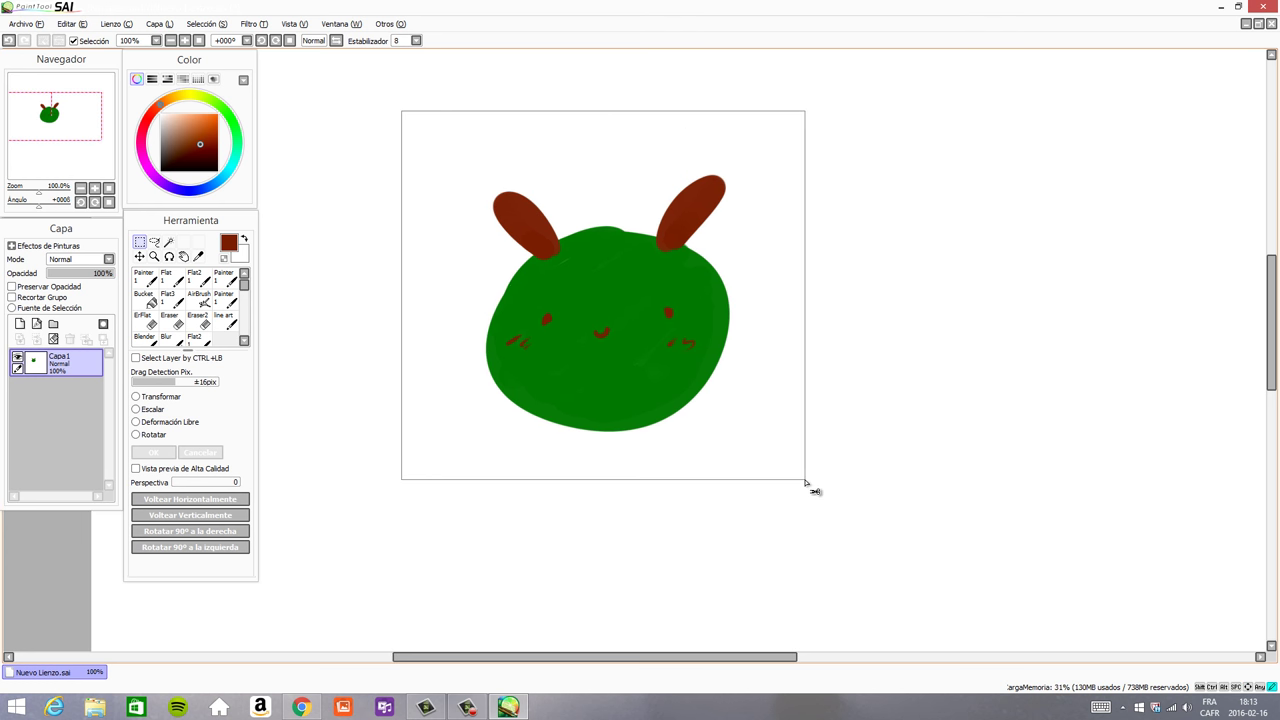
pyautogui.click(151, 400)
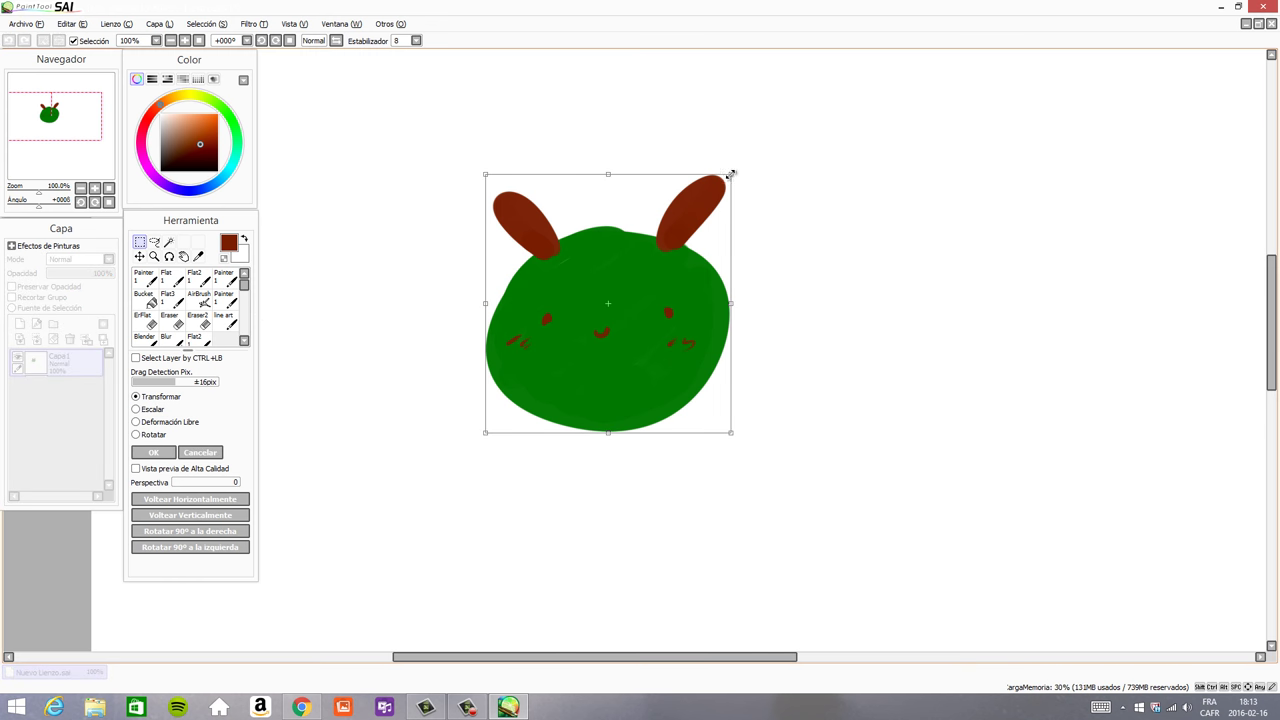
pyautogui.moveTo(740, 168)
pyautogui.mouseDown()
pyautogui.moveTo(849, 63)
pyautogui.moveTo(648, 128)
pyautogui.moveTo(686, 206)
pyautogui.moveTo(650, 133)
pyautogui.moveTo(700, 131)
pyautogui.moveTo(618, 133)
pyautogui.moveTo(668, 333)
pyautogui.moveTo(830, 153)
pyautogui.moveTo(797, 217)
pyautogui.moveTo(721, 173)
pyautogui.mouseUp()
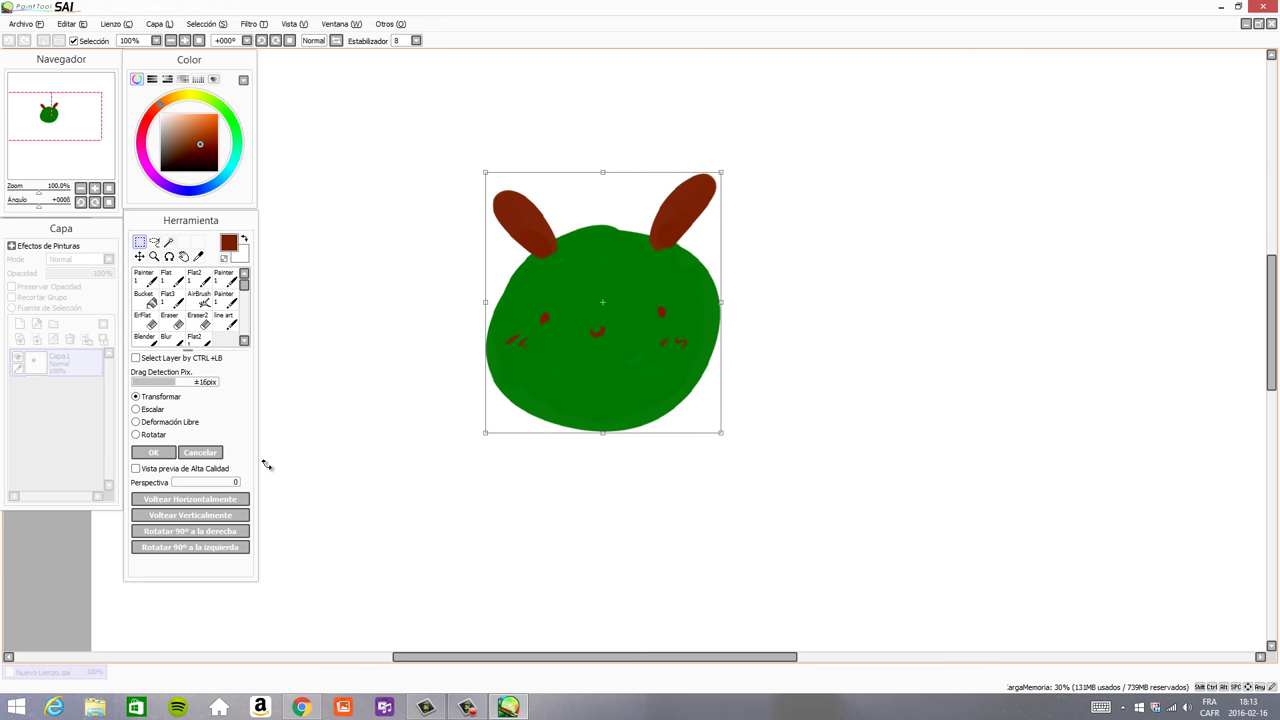
pyautogui.click(219, 453)
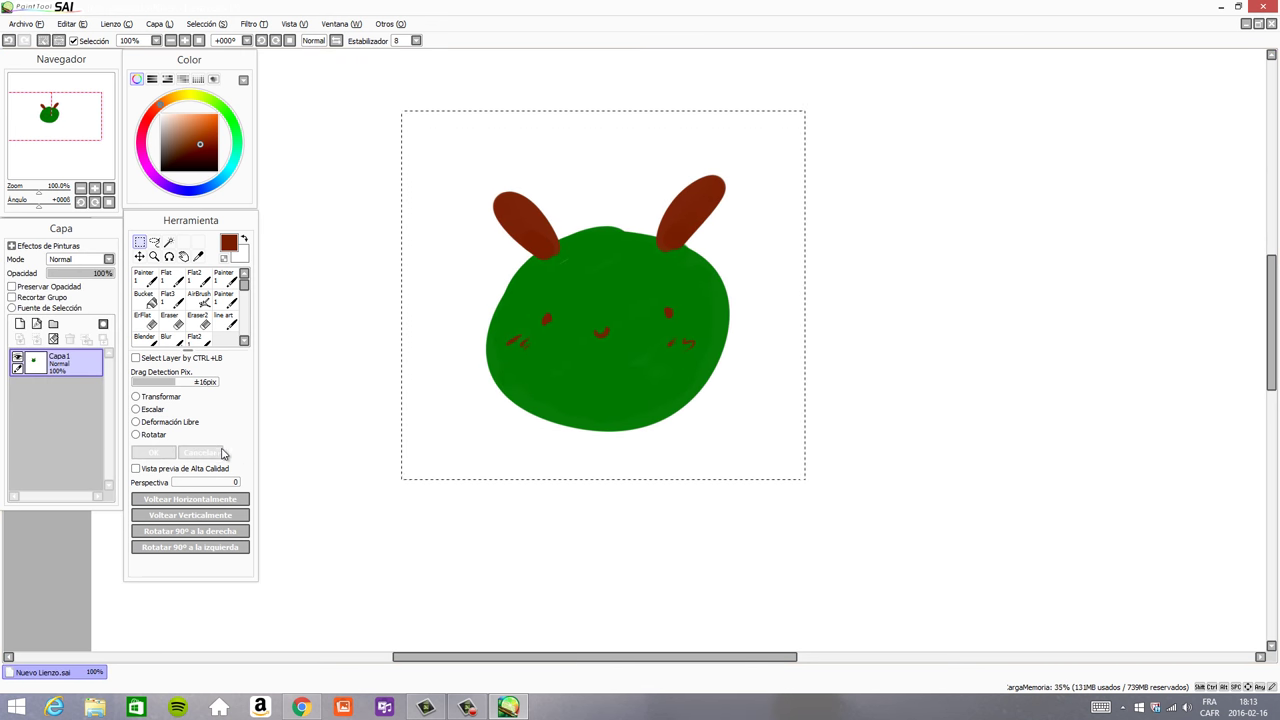
pyautogui.click(352, 445)
# - Handwrite "ctrl+t" beside the creature with the size 34 Painter brush and draw a frame around it
pyautogui.press('b')
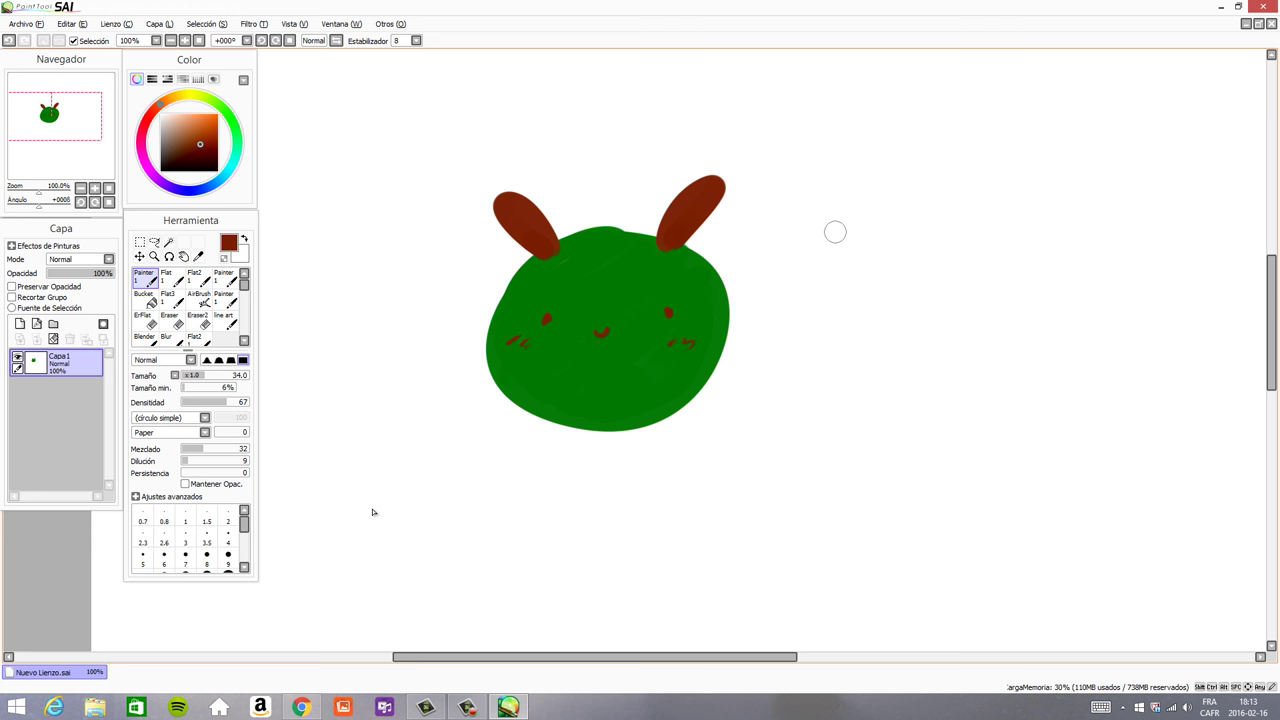
pyautogui.moveTo(864, 292)
pyautogui.mouseDown()
pyautogui.moveTo(833, 323)
pyautogui.moveTo(868, 340)
pyautogui.mouseUp()
pyautogui.moveTo(880, 214); pyautogui.dragTo(884, 318)
pyautogui.moveTo(872, 302); pyautogui.dragTo(918, 288)
pyautogui.moveTo(926, 228); pyautogui.dragTo(958, 322)
pyautogui.moveTo(900, 288); pyautogui.dragTo(914, 313)
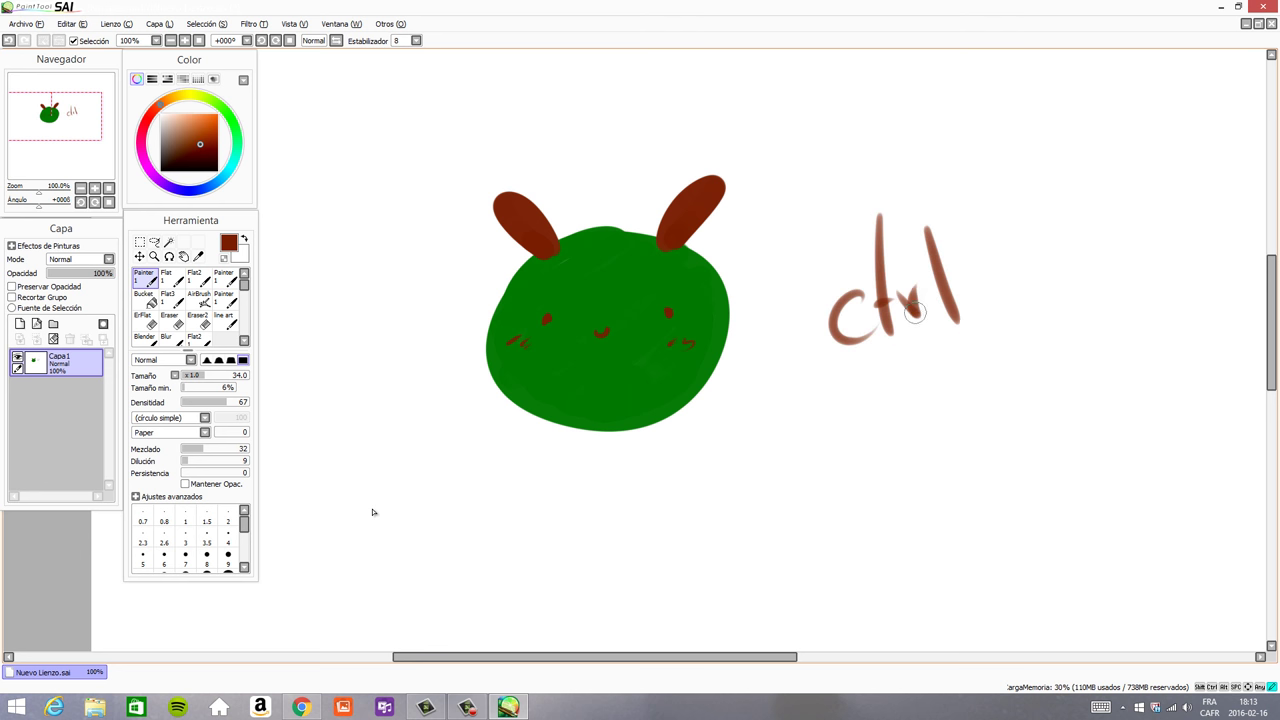
pyautogui.moveTo(983, 270); pyautogui.dragTo(1001, 305)
pyautogui.moveTo(978, 295); pyautogui.dragTo(1005, 290)
pyautogui.moveTo(1036, 212)
pyautogui.mouseDown()
pyautogui.moveTo(1057, 297)
pyautogui.moveTo(1064, 255)
pyautogui.mouseUp()
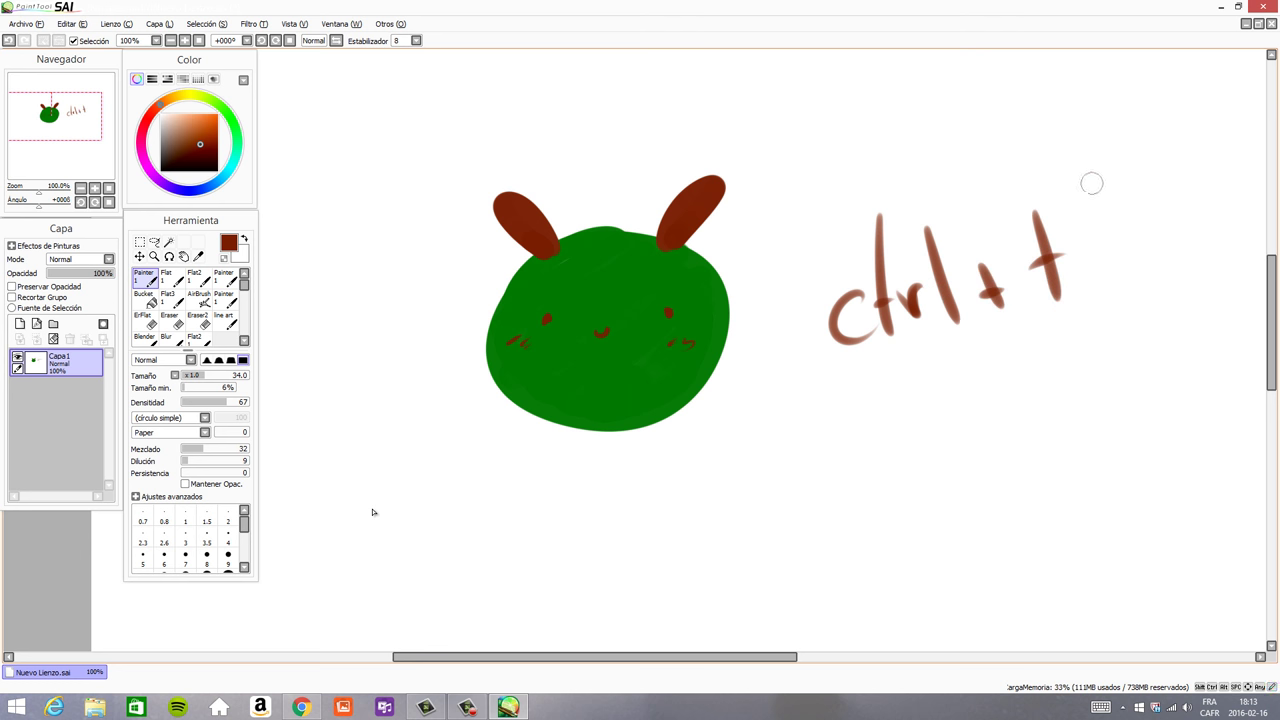
pyautogui.moveTo(1091, 183)
pyautogui.mouseDown()
pyautogui.moveTo(790, 405)
pyautogui.moveTo(1087, 200)
pyautogui.mouseUp()
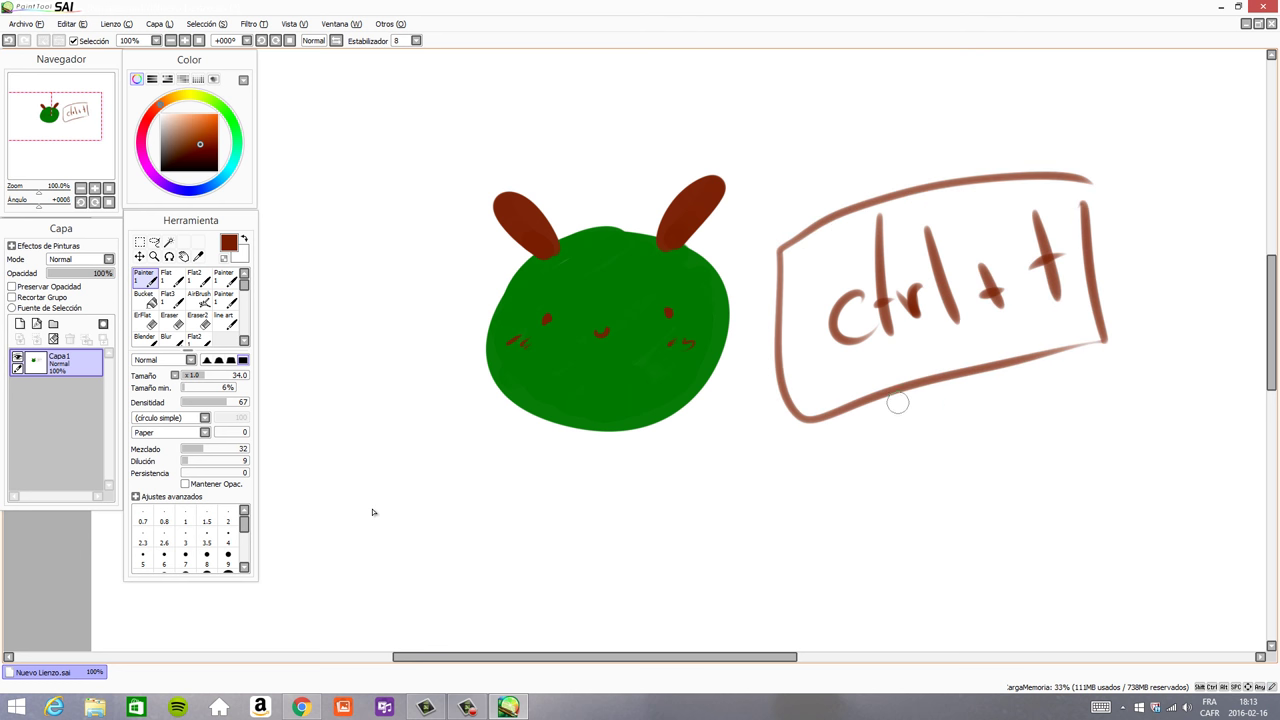
# - Undo all strokes of the framed "ctrl+t" note
pyautogui.hotkey('ctrl', 'z')
pyautogui.hotkey('ctrl', 'z')
pyautogui.hotkey('ctrl', 'z')
pyautogui.hotkey('ctrl', 'z')
pyautogui.hotkey('ctrl', 'z')
pyautogui.hotkey('ctrl', 'z')
pyautogui.hotkey('ctrl', 'z')
pyautogui.hotkey('ctrl', 'z')
pyautogui.hotkey('ctrl', 'z')
pyautogui.hotkey('ctrl', 'z')
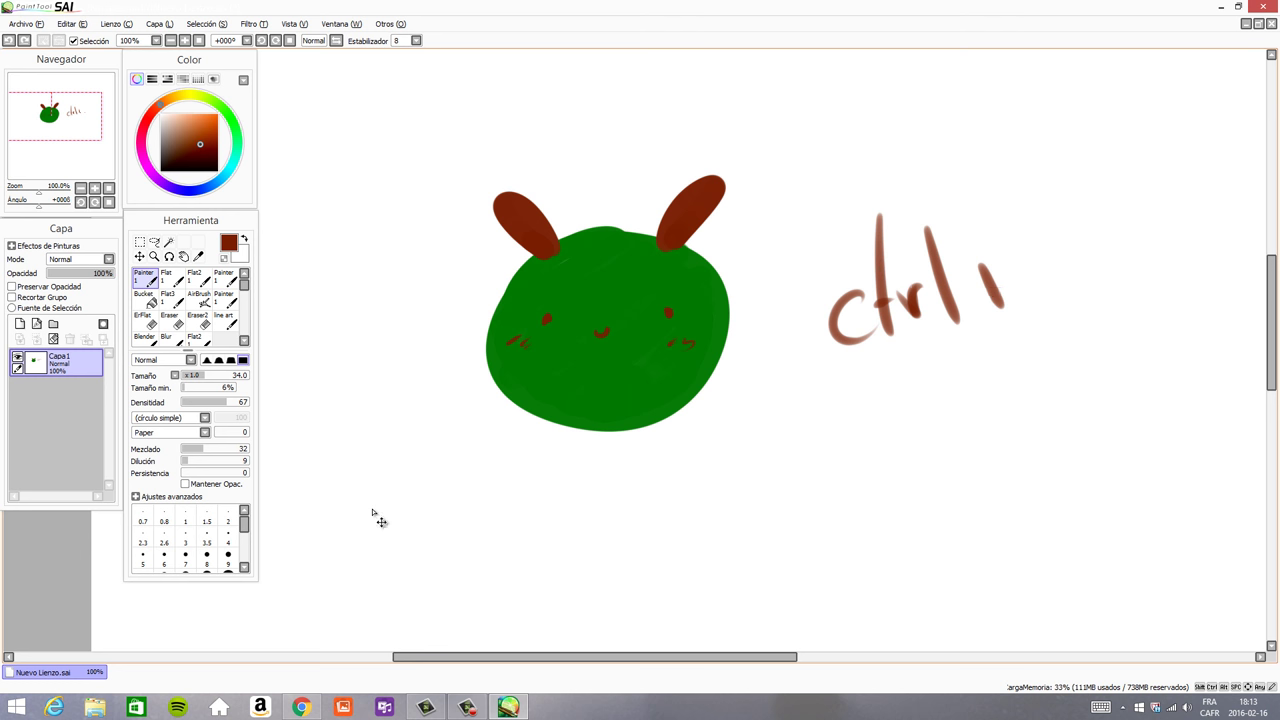
pyautogui.hotkey('ctrl', 'z')
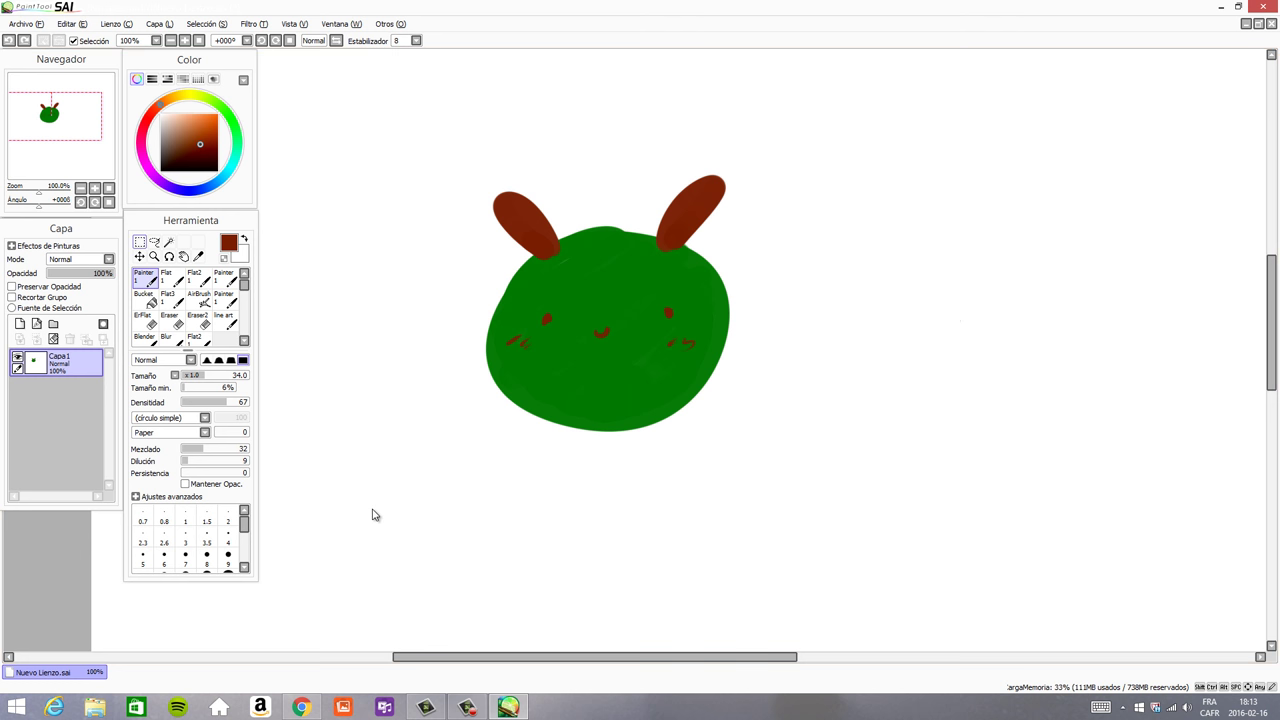
# - Try to distort the creature by one corner with Deformación Libre and cancel the change
pyautogui.click(140, 242)
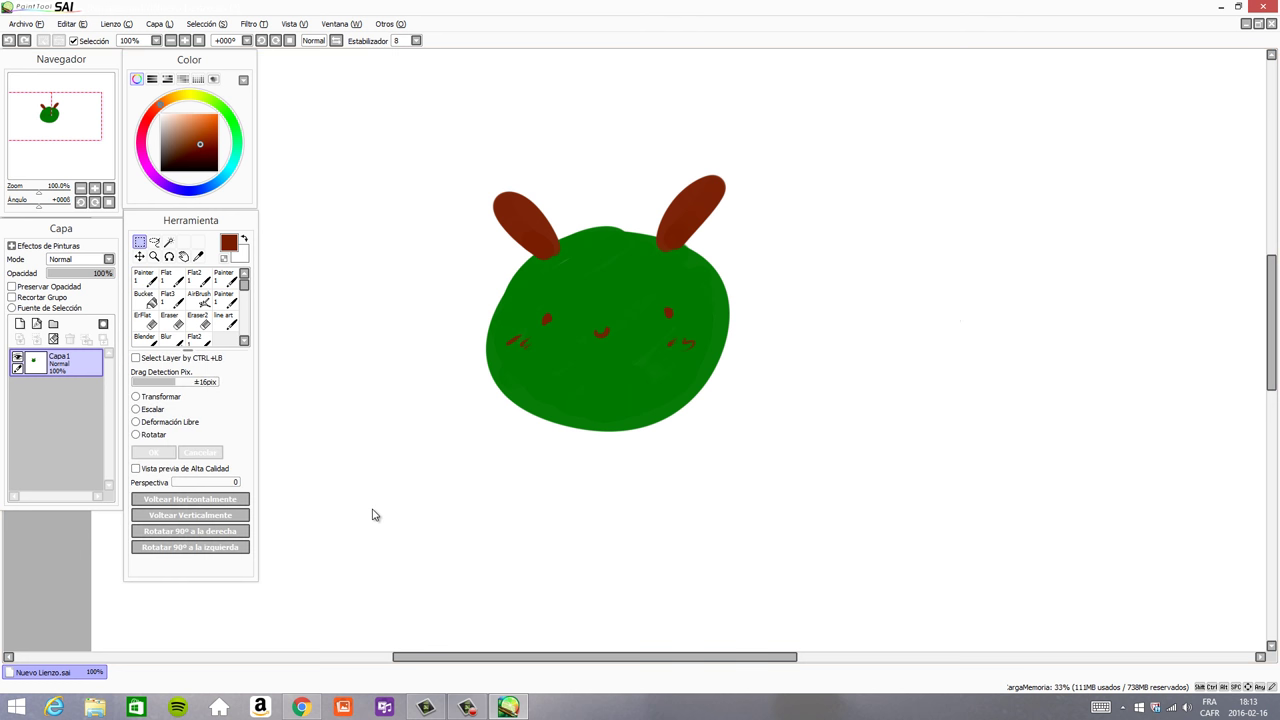
pyautogui.click(168, 422)
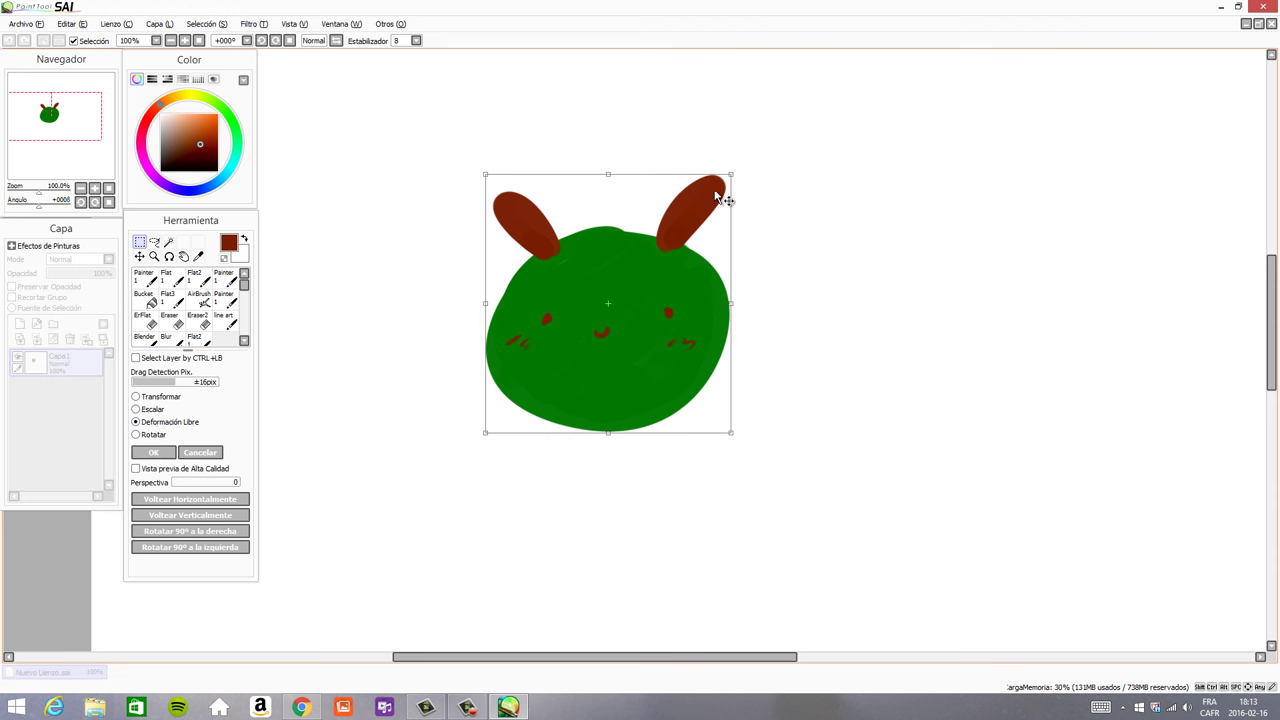
pyautogui.moveTo(733, 182)
pyautogui.mouseDown()
pyautogui.moveTo(737, 251)
pyautogui.moveTo(651, 177)
pyautogui.moveTo(600, 177)
pyautogui.moveTo(786, 167)
pyautogui.moveTo(545, 318)
pyautogui.moveTo(646, 234)
pyautogui.moveTo(778, 177)
pyautogui.mouseUp()
pyautogui.click(200, 453)
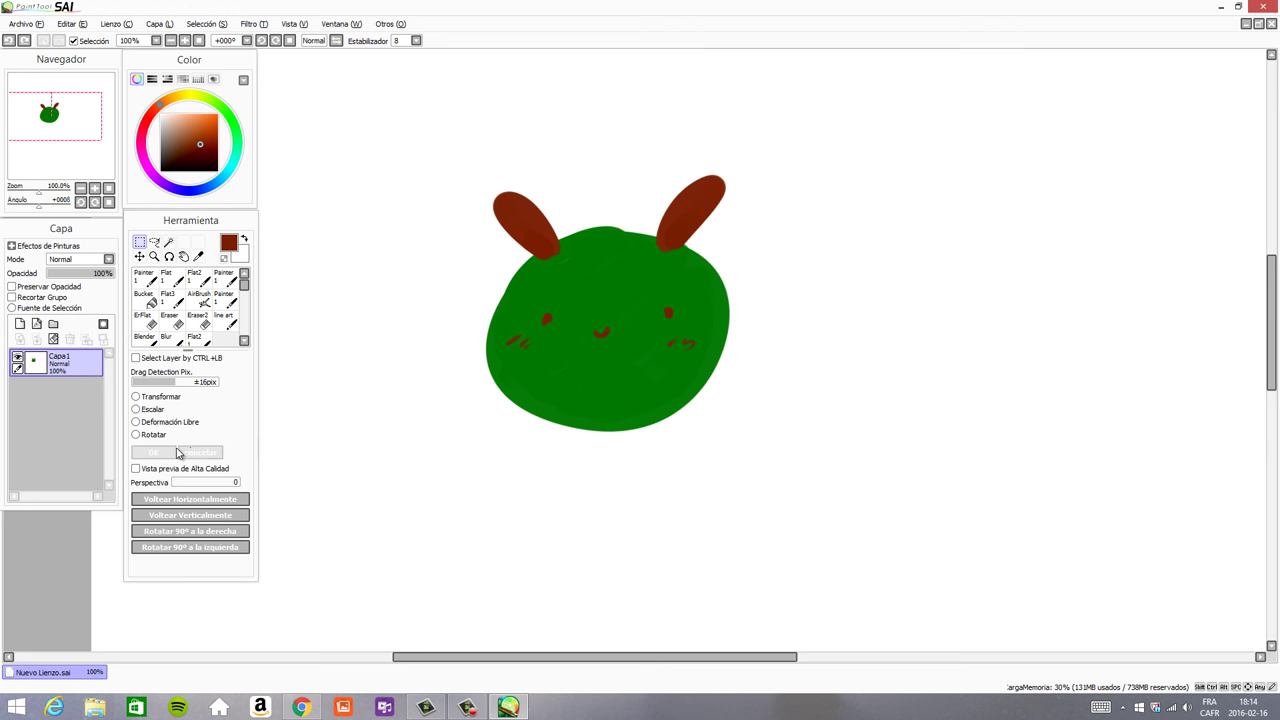
# - Try rotating the creature with Rotatar without keeping the rotation
pyautogui.click(152, 435)
pyautogui.moveTo(786, 244)
pyautogui.mouseDown()
pyautogui.moveTo(803, 383)
pyautogui.moveTo(577, 626)
pyautogui.moveTo(448, 461)
pyautogui.moveTo(743, 166)
pyautogui.moveTo(803, 254)
pyautogui.moveTo(796, 244)
pyautogui.mouseUp()
pyautogui.click(165, 455)
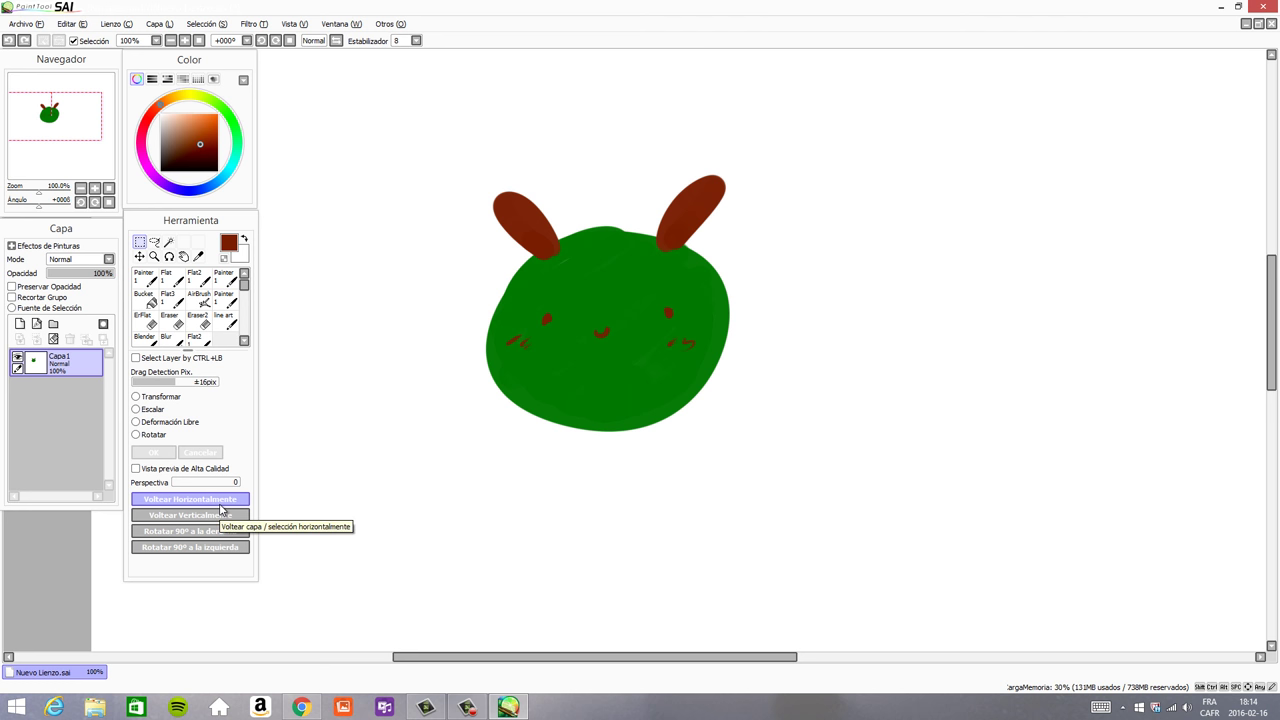
# - Flip the creature's layer horizontally back and forth, ending in its original orientation
pyautogui.click(220, 505)
pyautogui.click(220, 505)
pyautogui.click(220, 505)
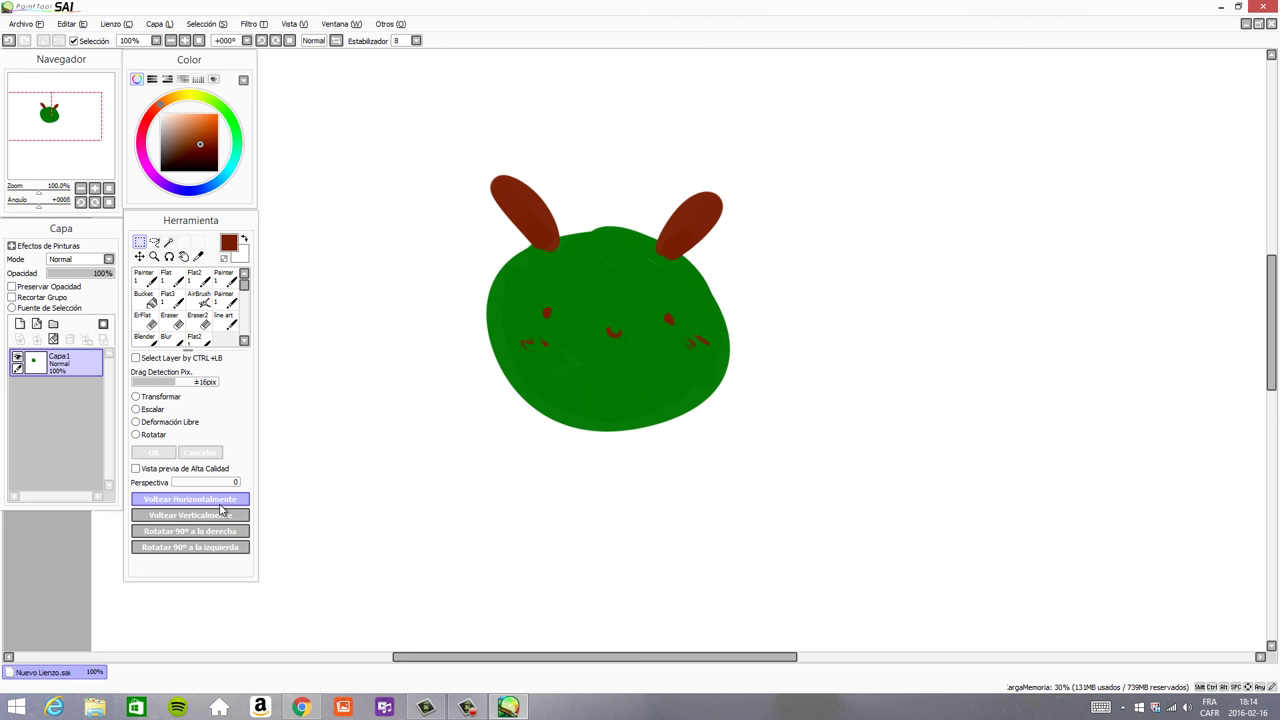
pyautogui.click(220, 507)
pyautogui.click(220, 507)
pyautogui.click(220, 507)
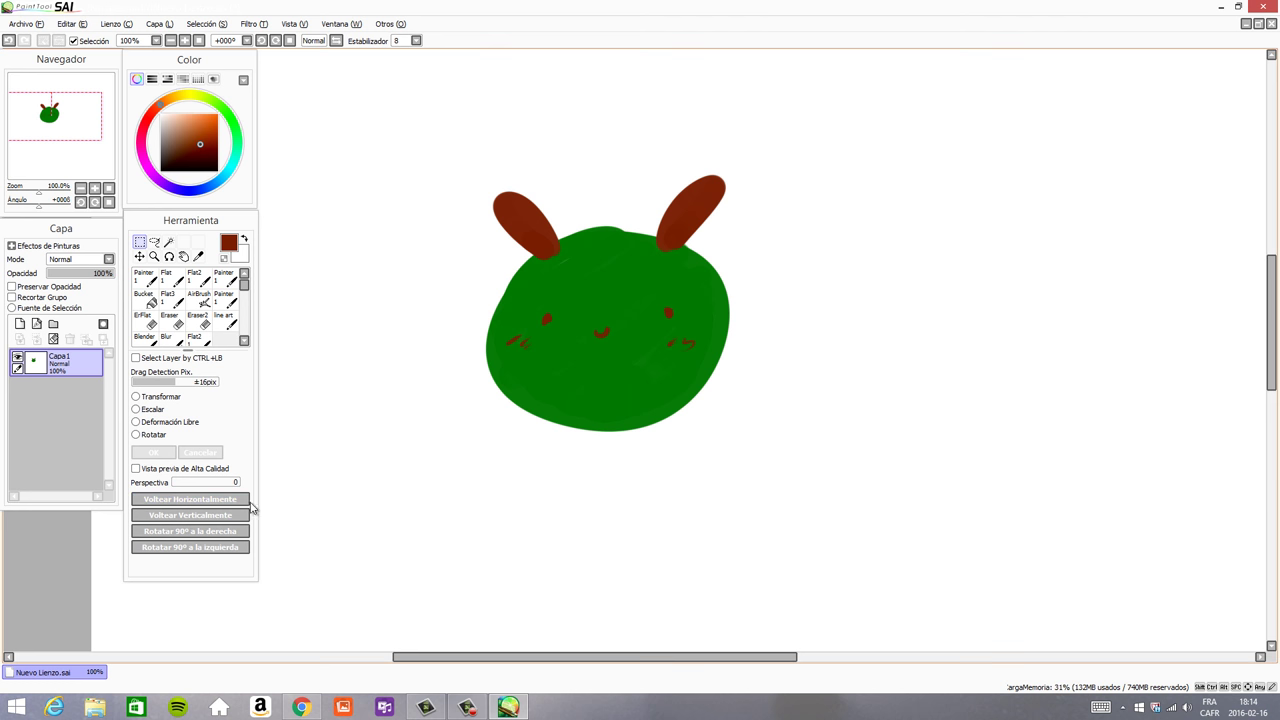
pyautogui.click(192, 507)
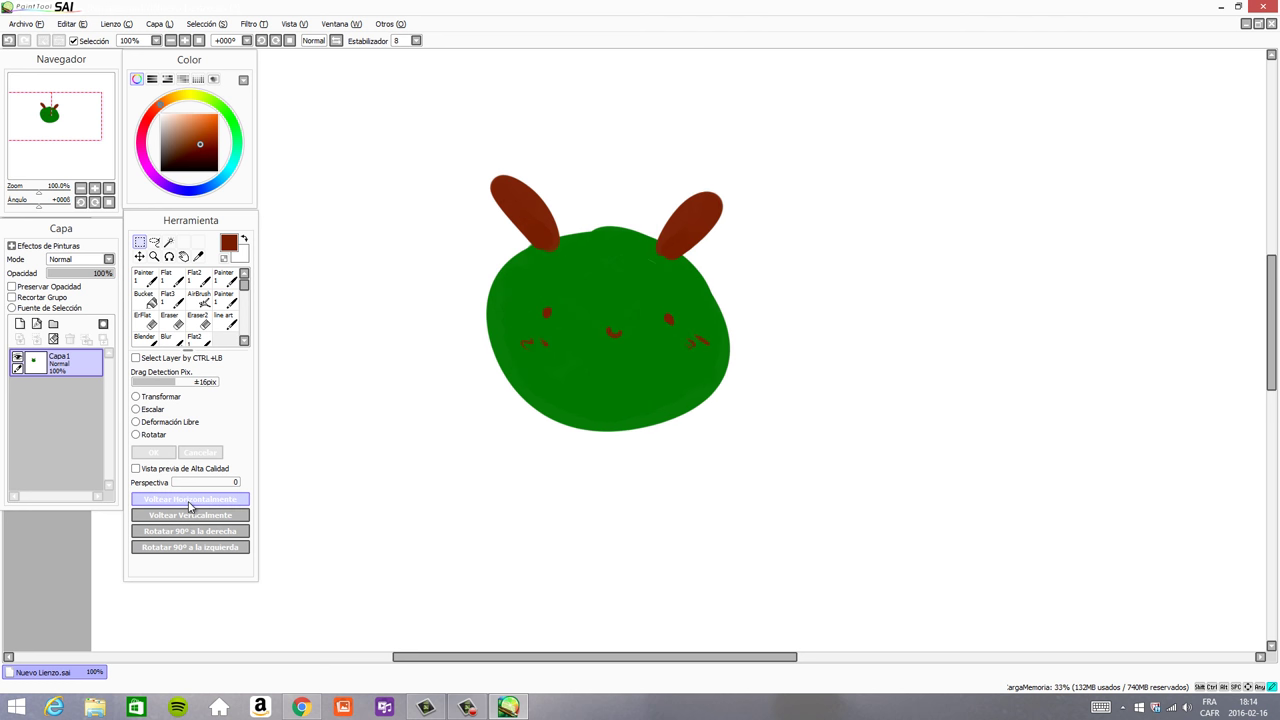
pyautogui.click(192, 507)
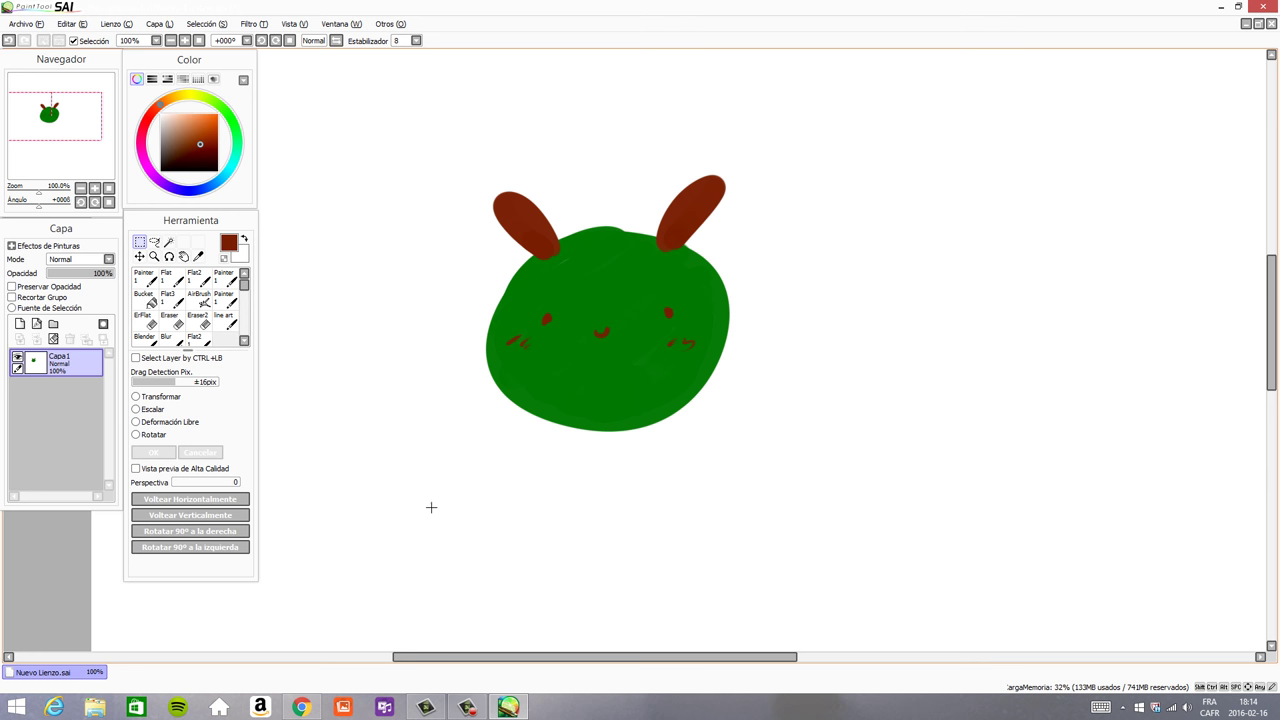
# - Draw a letter H inside a frame beside the creature with the size 15 Painter brush
pyautogui.click(226, 300)
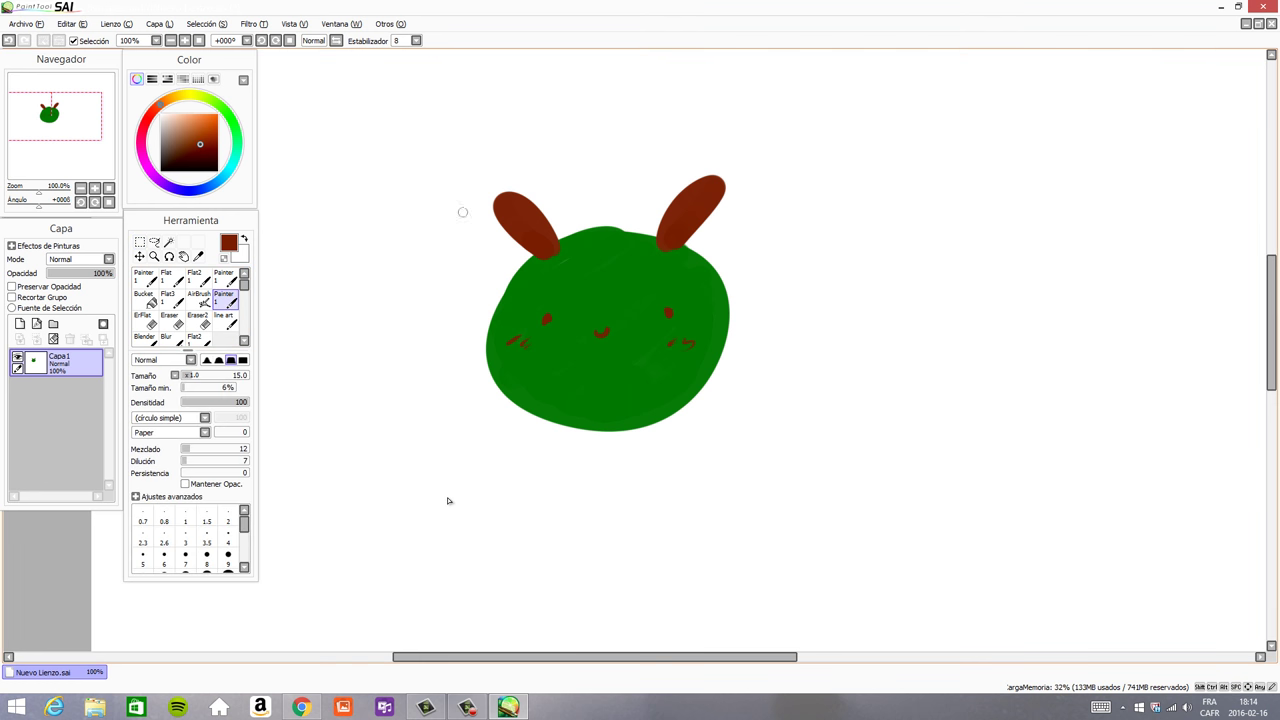
pyautogui.moveTo(832, 224); pyautogui.dragTo(847, 327)
pyautogui.moveTo(870, 215); pyautogui.dragTo(884, 320)
pyautogui.moveTo(840, 285); pyautogui.dragTo(871, 274)
pyautogui.moveTo(898, 186)
pyautogui.mouseDown()
pyautogui.moveTo(781, 271)
pyautogui.moveTo(908, 201)
pyautogui.mouseUp()
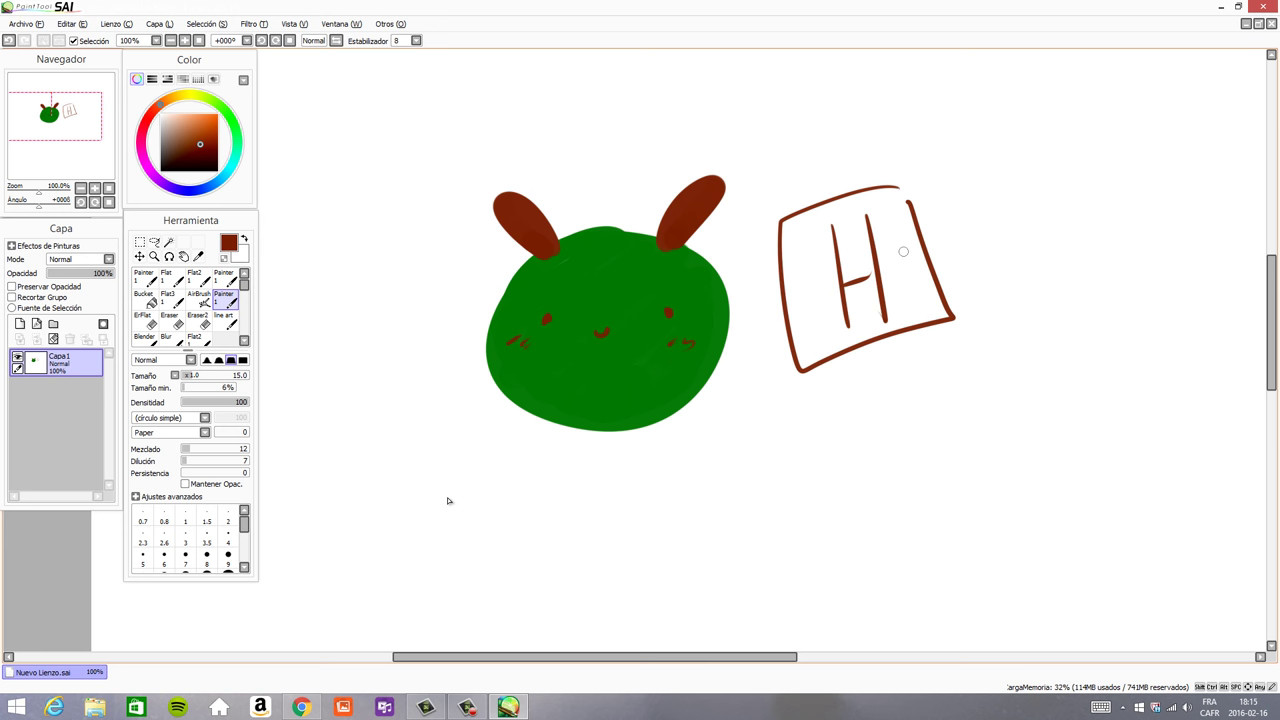
# - Mirror the canvas view horizontally several times, ending in the normal view
pyautogui.press('h')
pyautogui.press('h')
pyautogui.press('h')
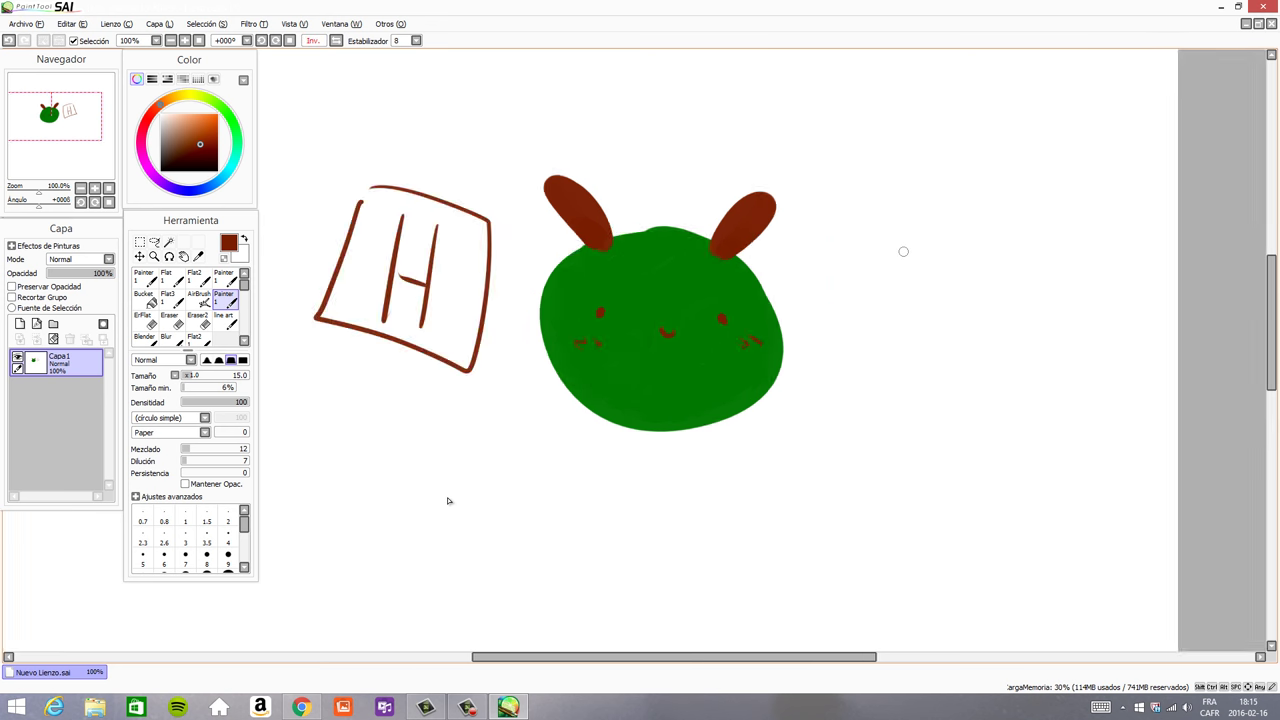
pyautogui.press('h')
# - Undo all strokes of the framed letter H
pyautogui.hotkey('ctrl', 'z')
pyautogui.hotkey('ctrl', 'z')
pyautogui.hotkey('ctrl', 'z')
pyautogui.hotkey('ctrl', 'z')
pyautogui.hotkey('ctrl', 'z')
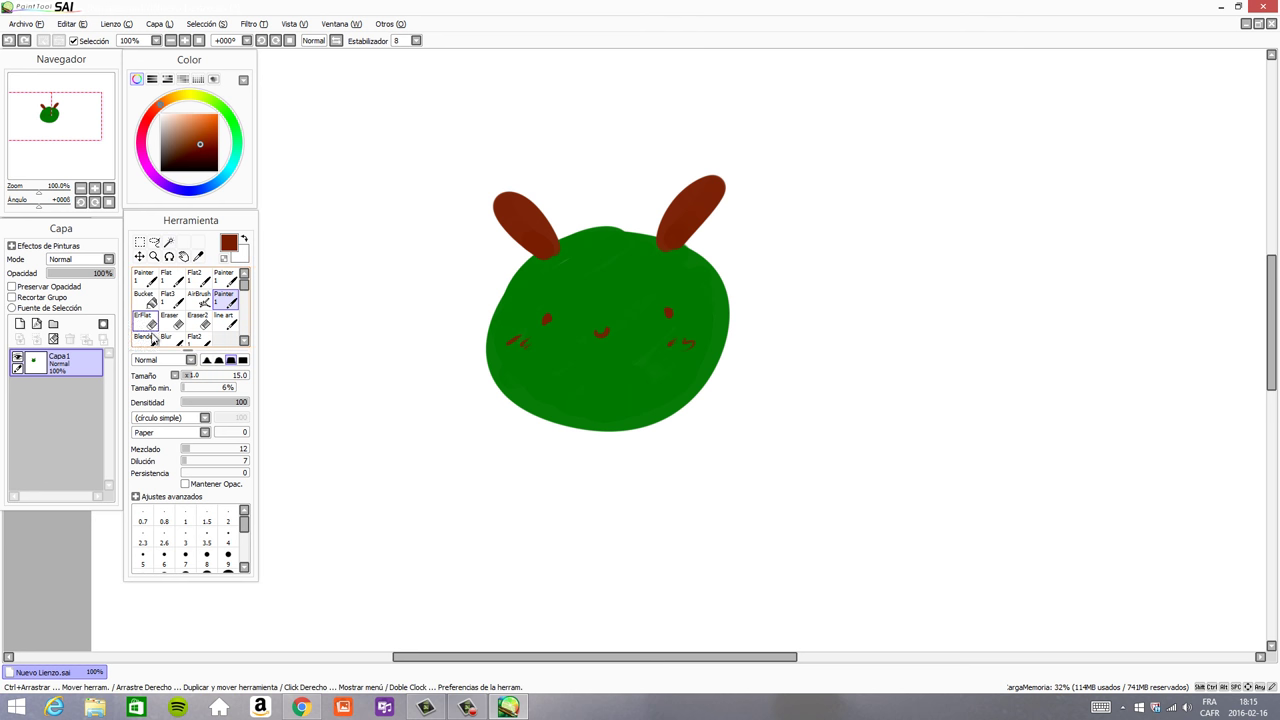
# - Look through the remaining brushes and tools further down the brush list
pyautogui.click(243, 341)
pyautogui.click(243, 343)
pyautogui.click(243, 343)
pyautogui.click(243, 343)
pyautogui.click(243, 343)
pyautogui.click(244, 274)
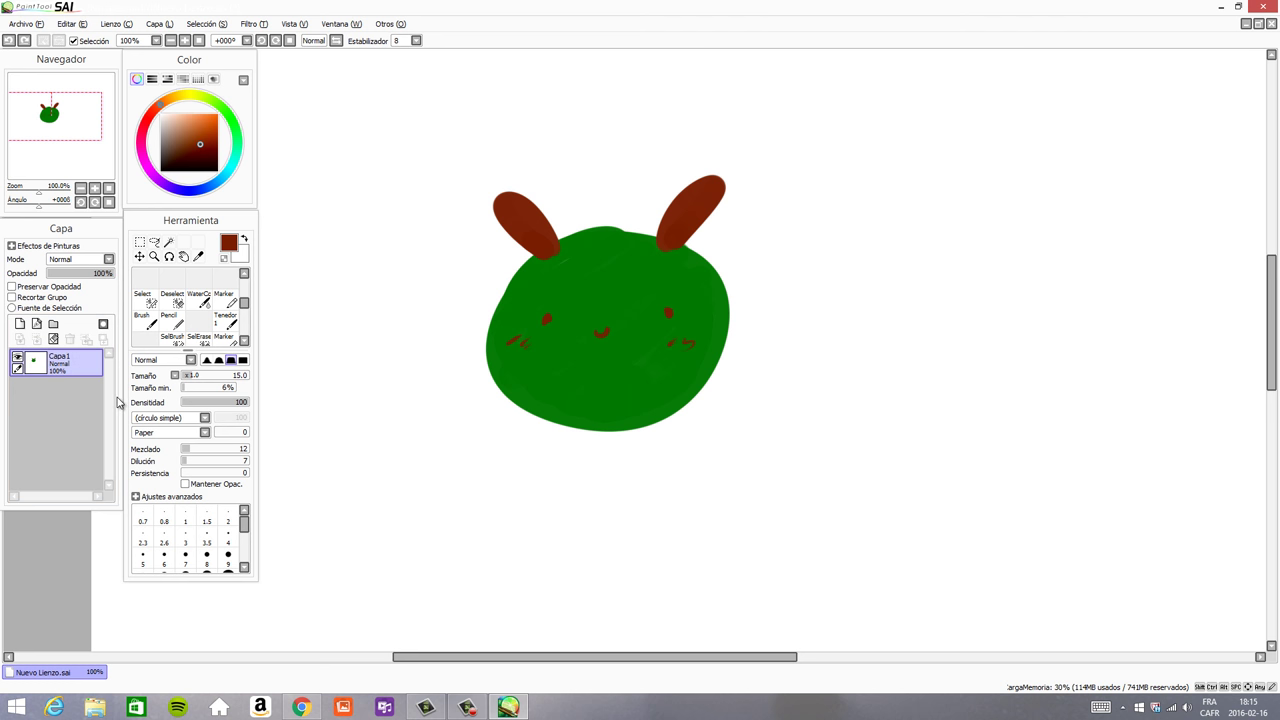
# - Clear the creature drawing, add a new layer beneath Capa1 and make Capa1 the active layer
pyautogui.click(53, 338)
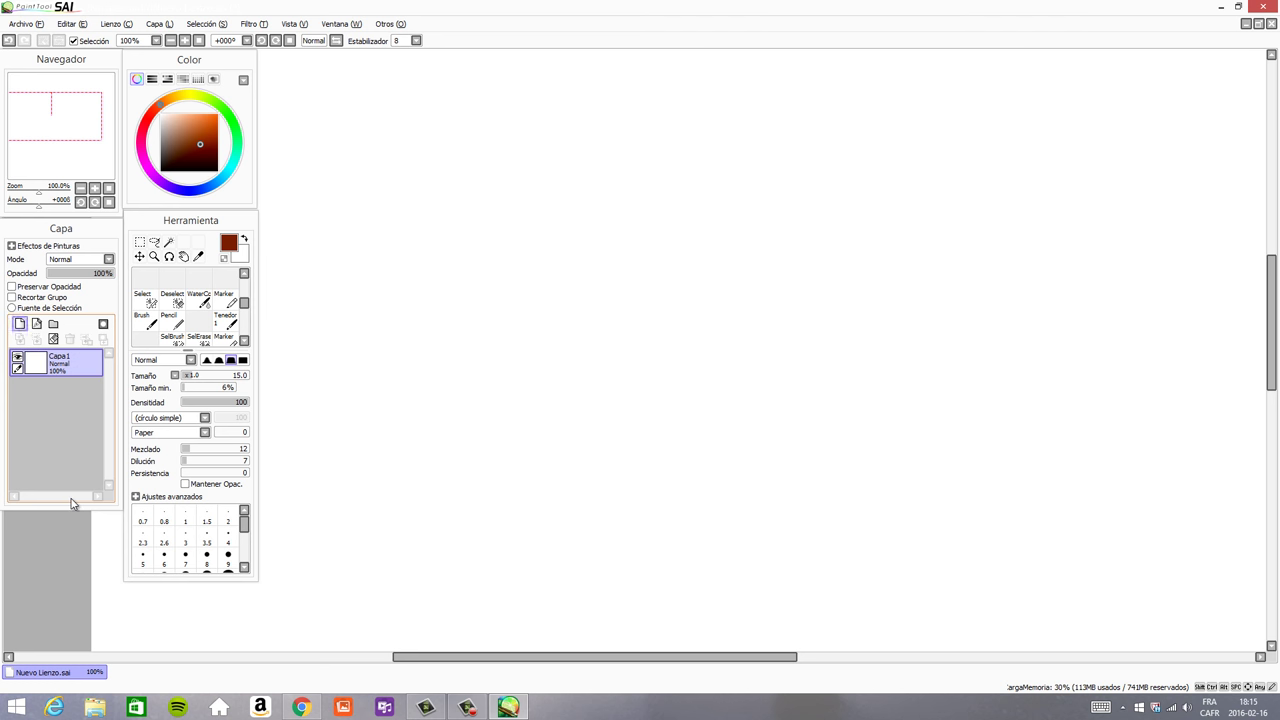
pyautogui.click(20, 324)
pyautogui.moveTo(74, 364); pyautogui.dragTo(74, 402)
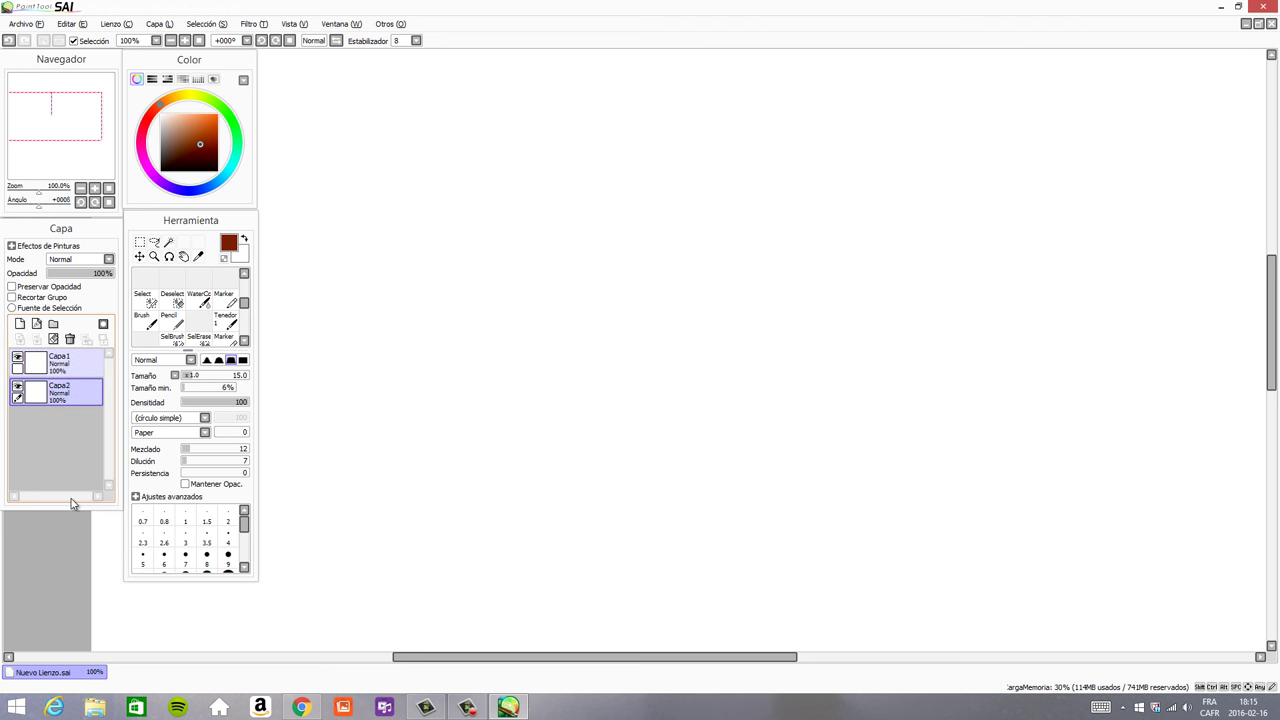
pyautogui.click(74, 364)
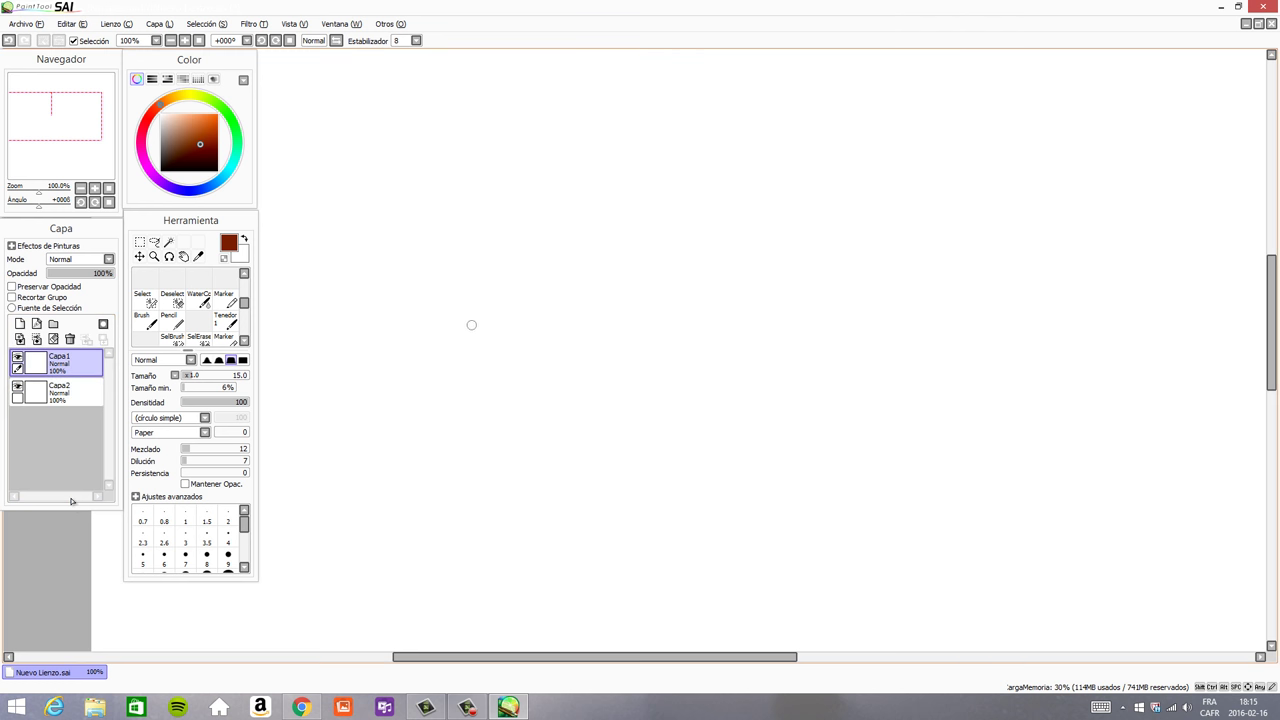
# - Paint a dark red-brown diagonal patch on Capa1 and a light orange vertical patch crossing it on Capa2 with a size 57 brush
pyautogui.moveTo(480, 334); pyautogui.dragTo(508, 334)
pyautogui.moveTo(494, 297)
pyautogui.mouseDown()
pyautogui.moveTo(572, 220)
pyautogui.moveTo(659, 187)
pyautogui.moveTo(659, 227)
pyautogui.moveTo(548, 308)
pyautogui.moveTo(567, 259)
pyautogui.moveTo(509, 337)
pyautogui.mouseUp()
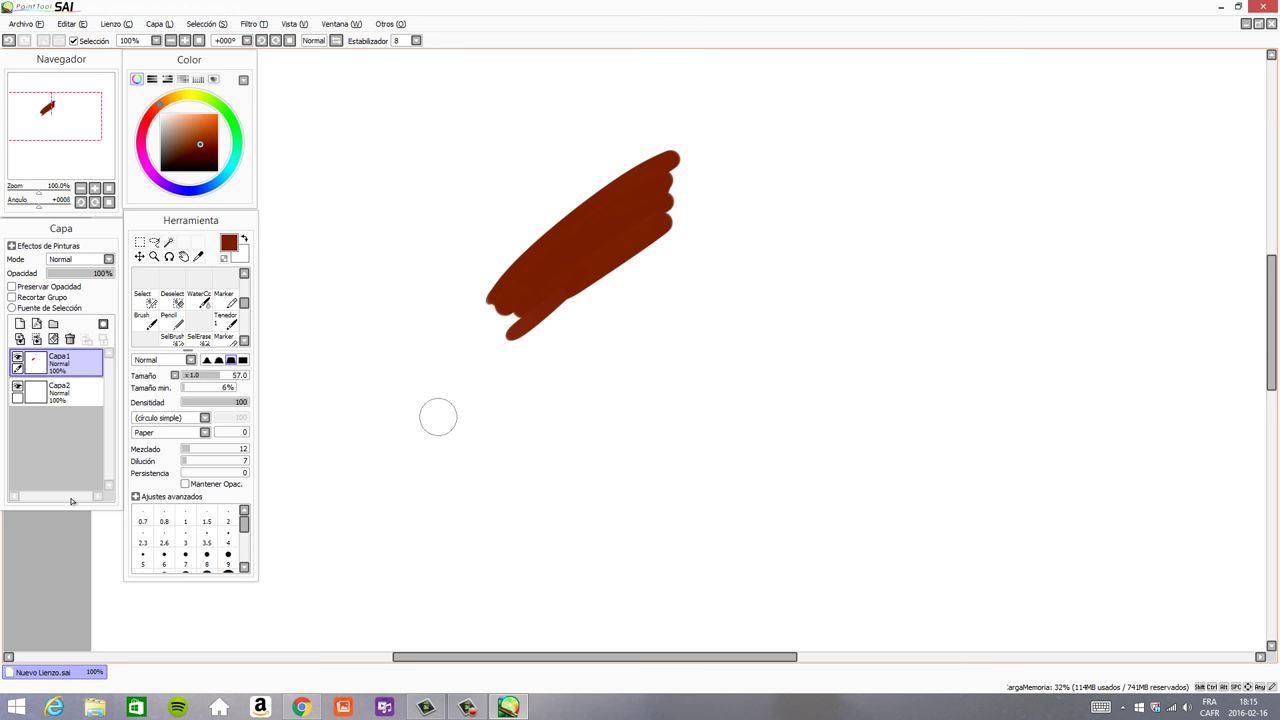
pyautogui.click(36, 392)
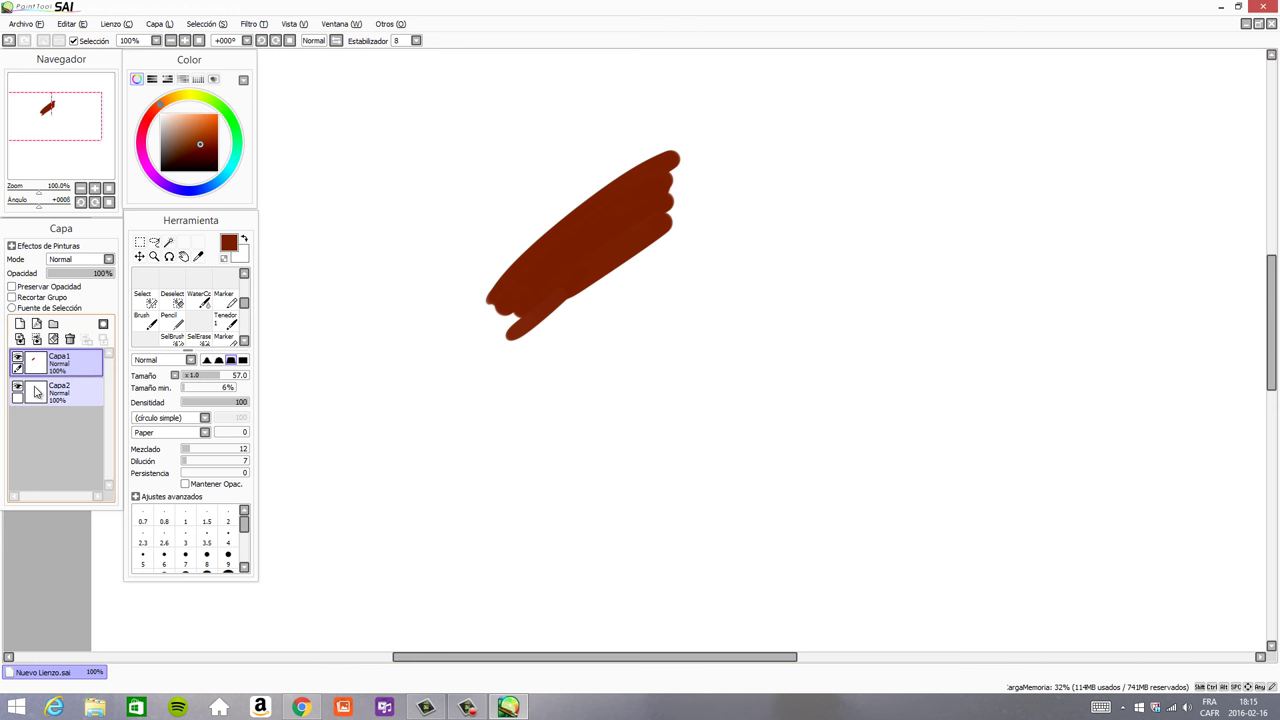
pyautogui.moveTo(204, 130); pyautogui.dragTo(200, 122)
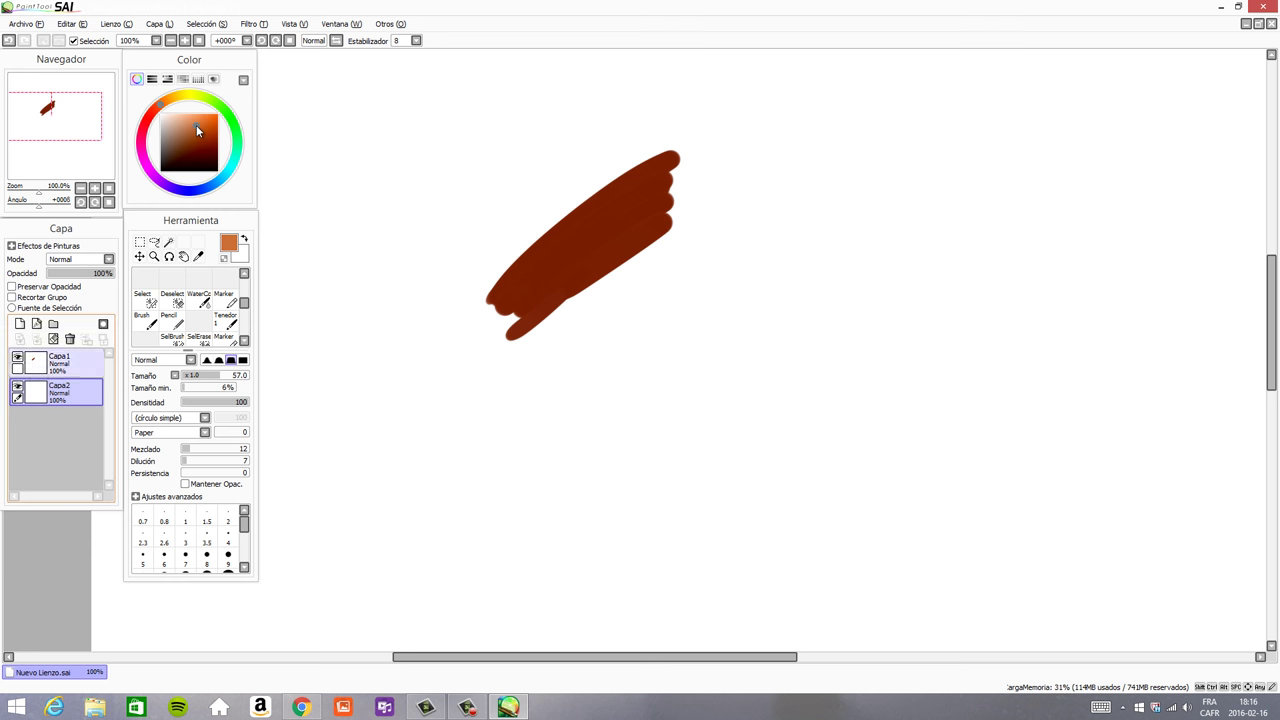
pyautogui.moveTo(543, 229)
pyautogui.mouseDown()
pyautogui.moveTo(580, 302)
pyautogui.moveTo(578, 145)
pyautogui.moveTo(620, 322)
pyautogui.mouseUp()
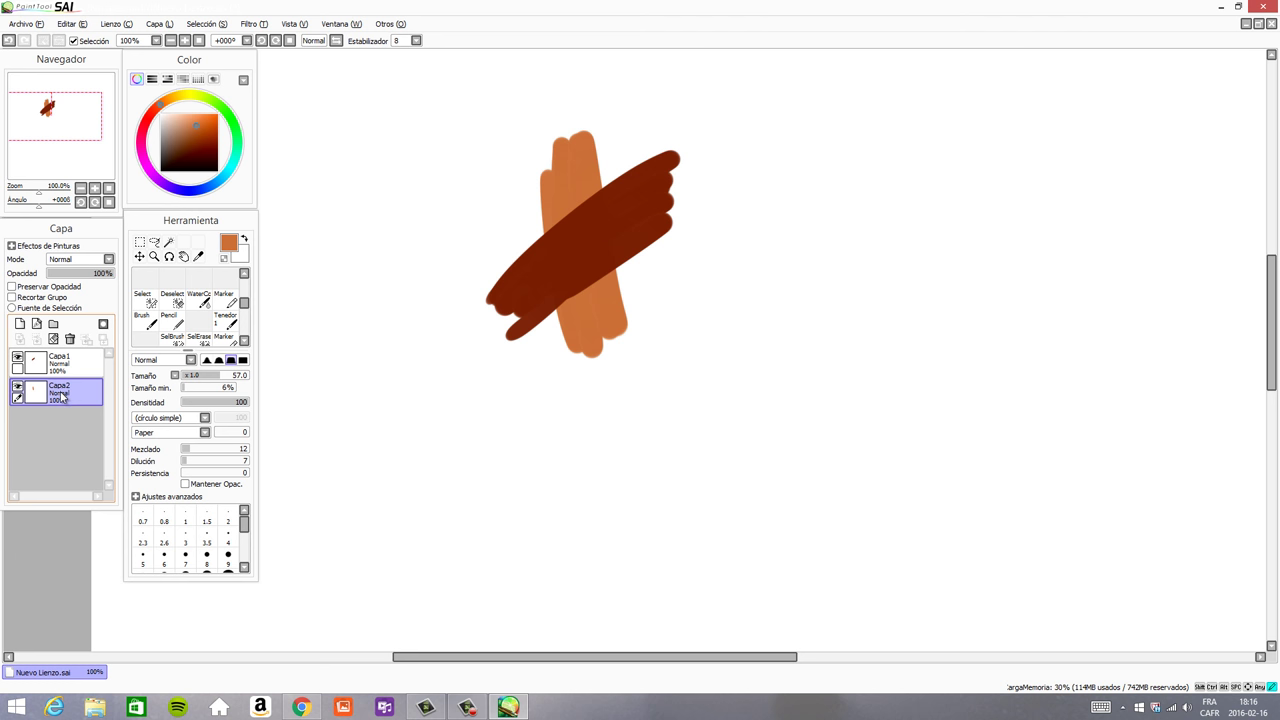
# - Move Capa2 above Capa1 and add a new layer at the very bottom of the layer stack
pyautogui.moveTo(61, 395); pyautogui.dragTo(61, 364)
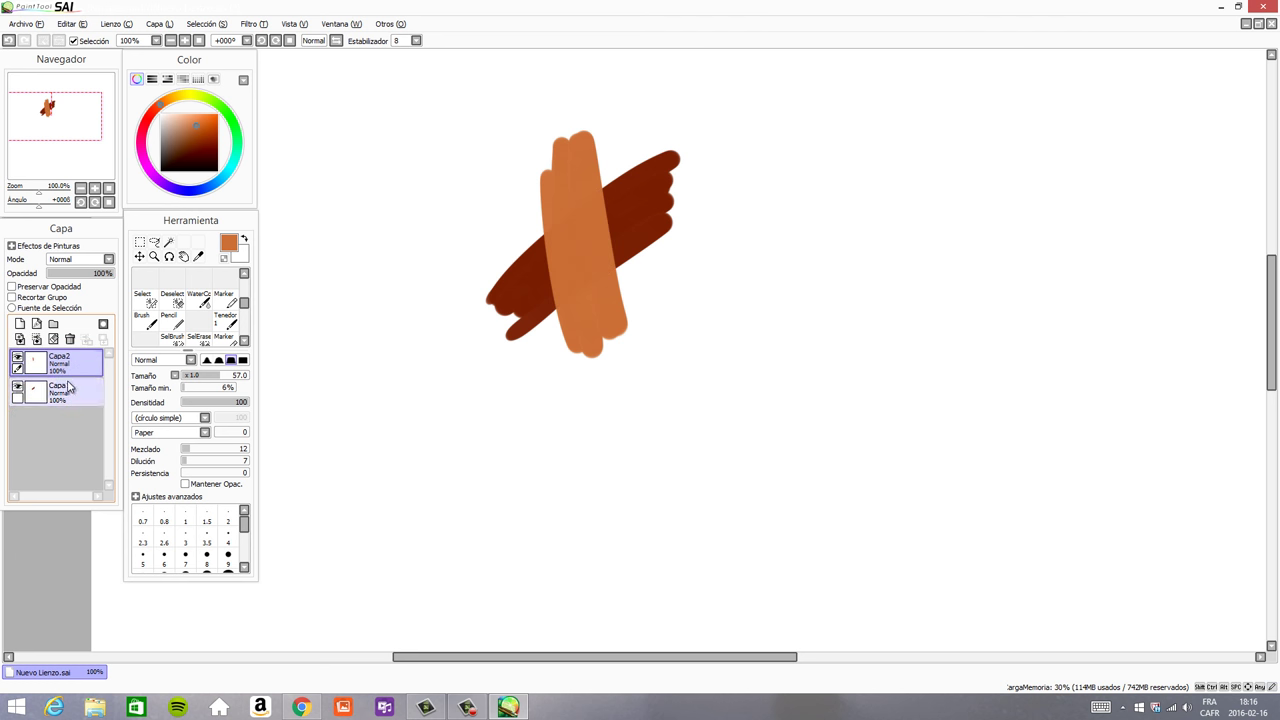
pyautogui.click(20, 324)
pyautogui.moveTo(70, 362); pyautogui.dragTo(74, 440)
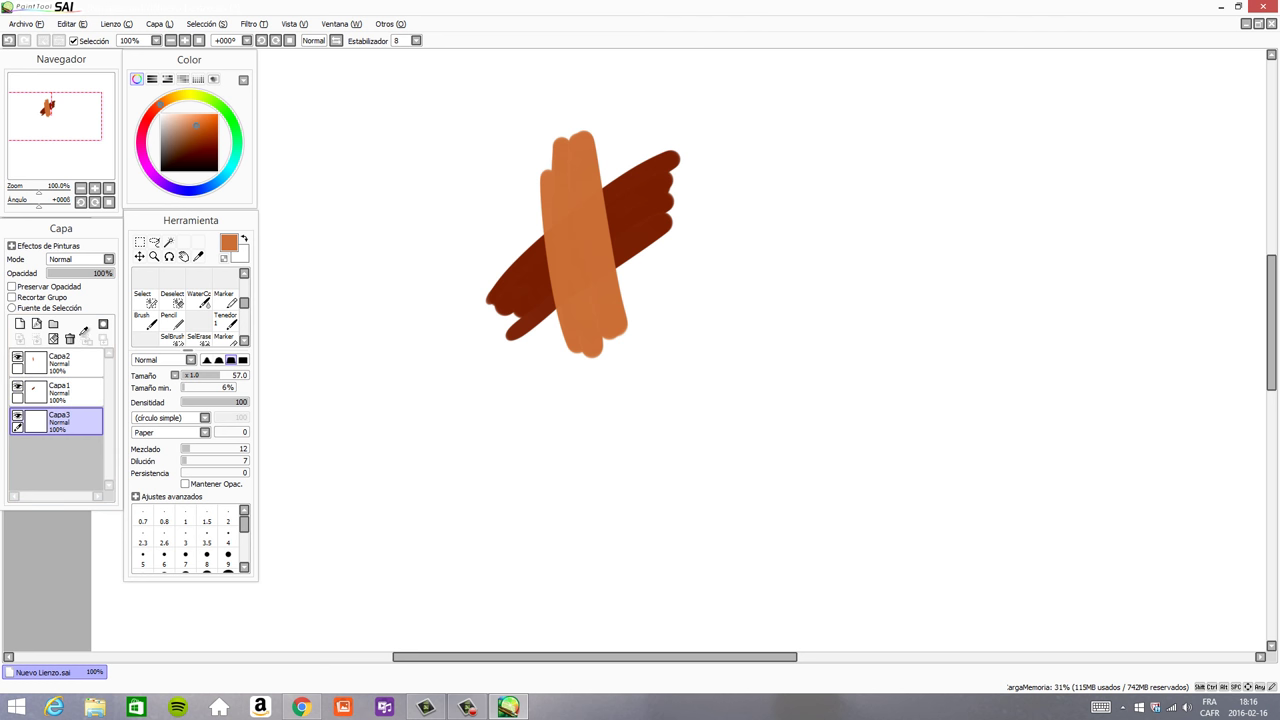
# - Paint green diagonal strokes on the bottom layer so they cross behind the brown and orange patches
pyautogui.click(235, 128)
pyautogui.click(188, 140)
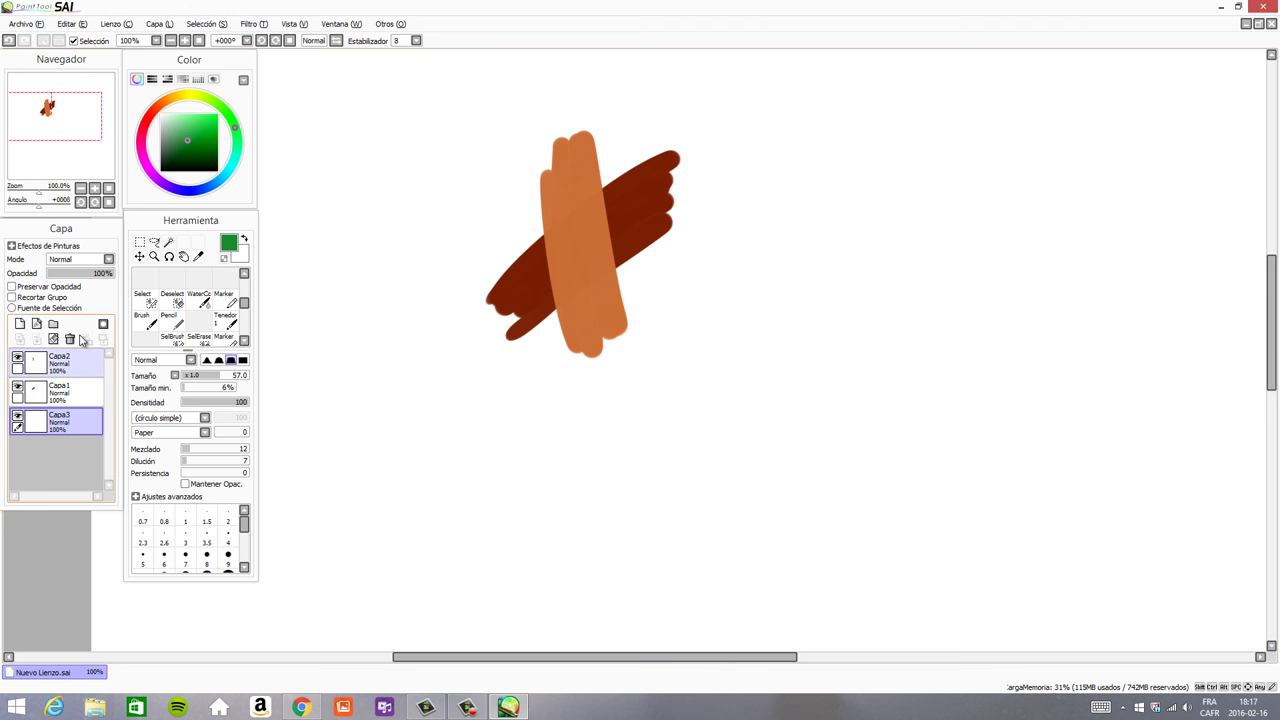
pyautogui.moveTo(468, 176)
pyautogui.mouseDown()
pyautogui.moveTo(543, 243)
pyautogui.moveTo(684, 308)
pyautogui.mouseUp()
pyautogui.moveTo(540, 228); pyautogui.dragTo(452, 202)
pyautogui.moveTo(542, 250); pyautogui.dragTo(482, 248)
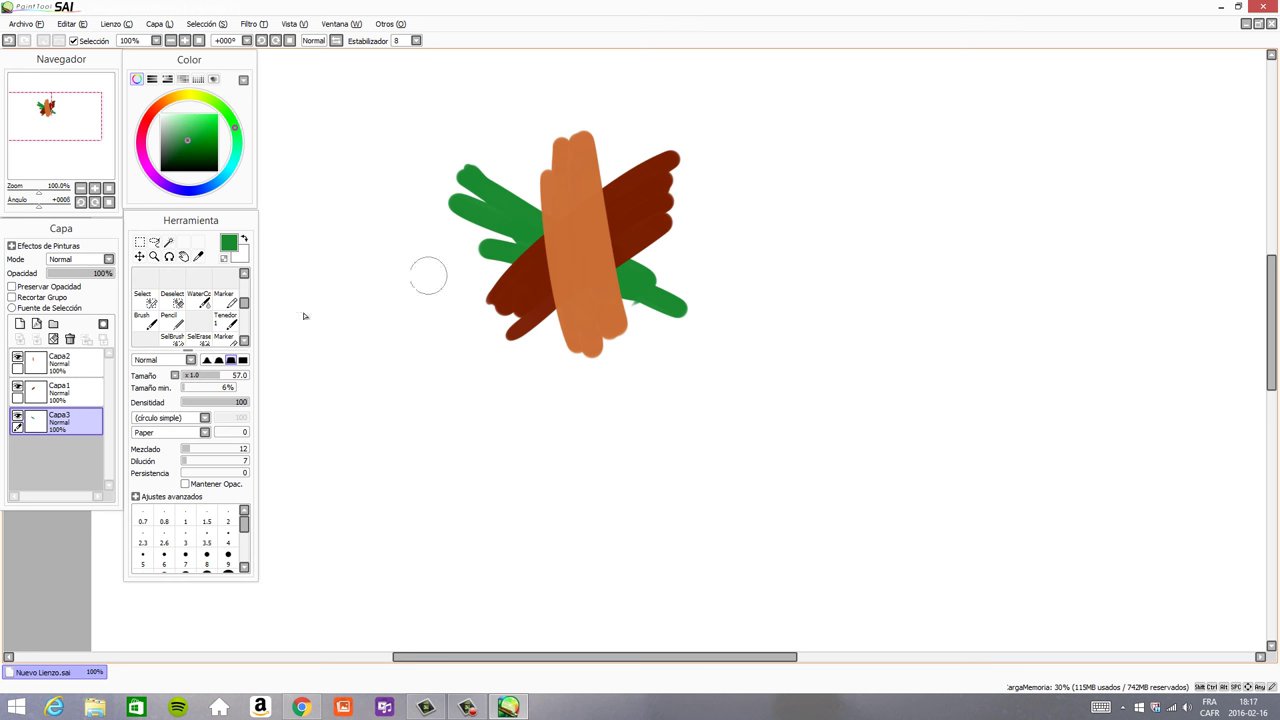
# - Undo the green strokes, the bottom layer, the layer reordering and the orange patch
pyautogui.click(8, 40)
pyautogui.click(8, 40)
pyautogui.click(8, 40)
pyautogui.click(8, 40)
pyautogui.click(8, 40)
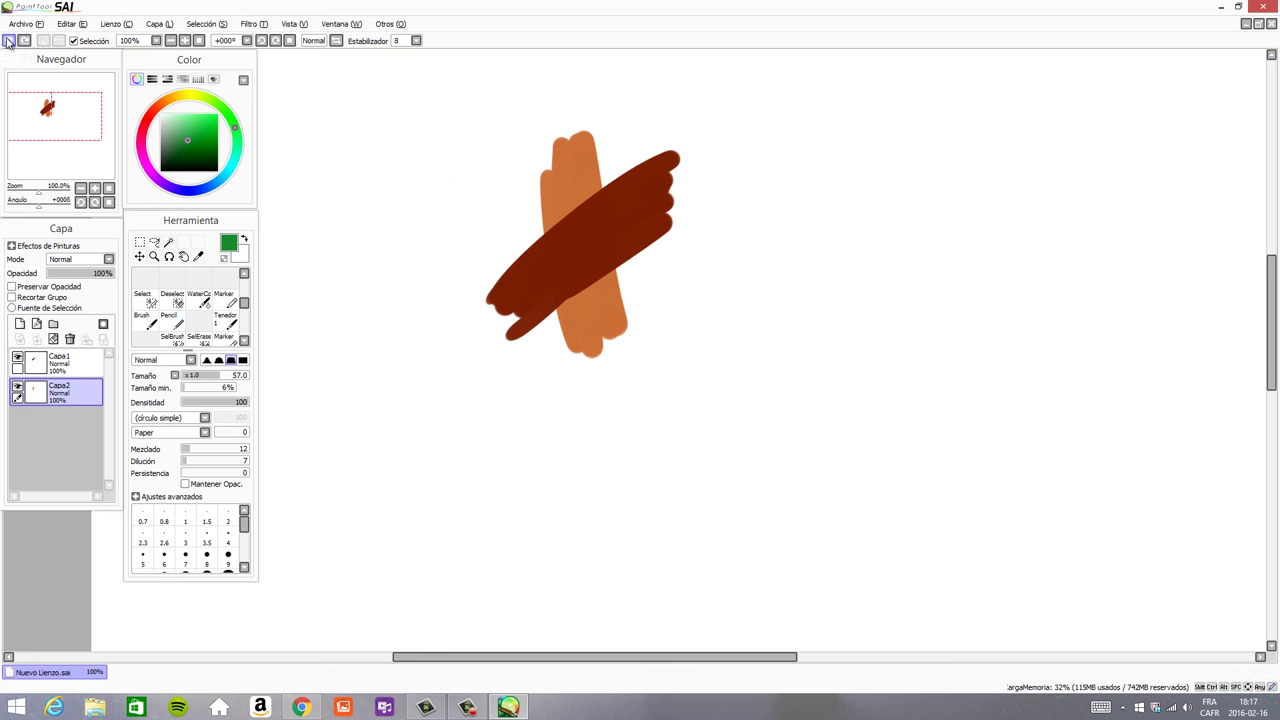
pyautogui.click(8, 40)
pyautogui.click(8, 40)
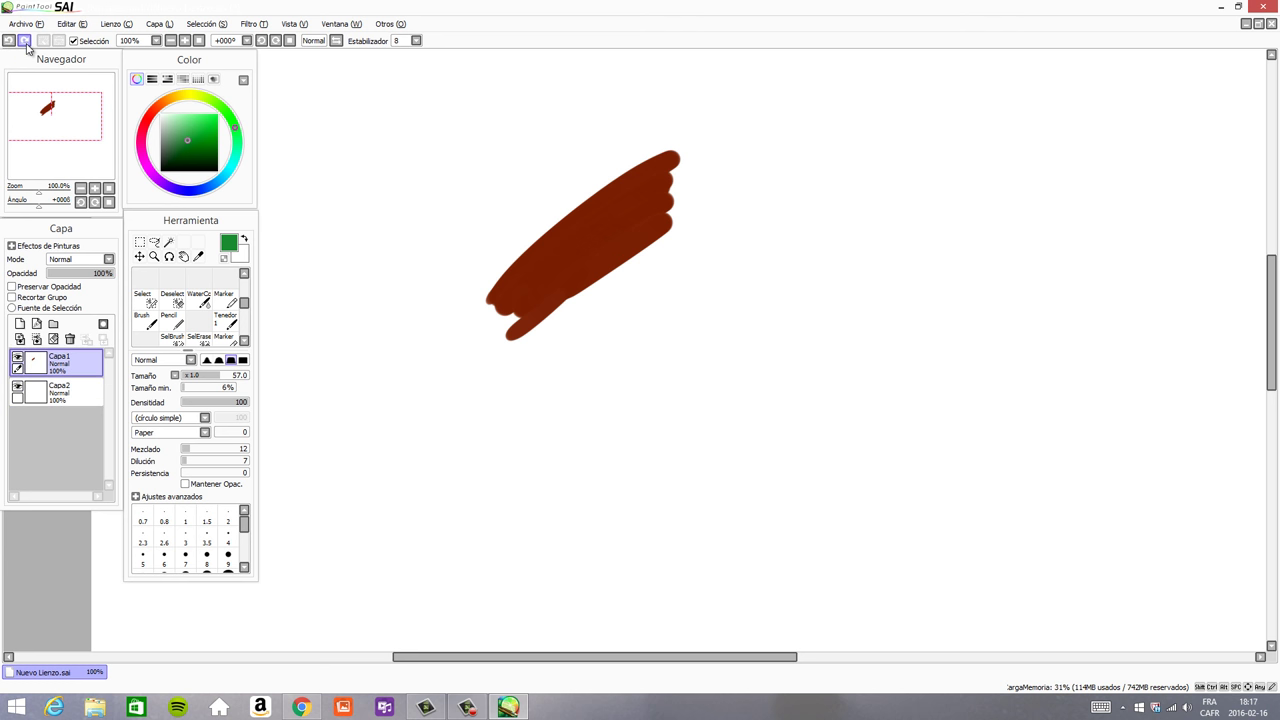
# - Clear the brown patch from Capa1 and delete the Capa2 layer
pyautogui.click(53, 339)
pyautogui.click(60, 391)
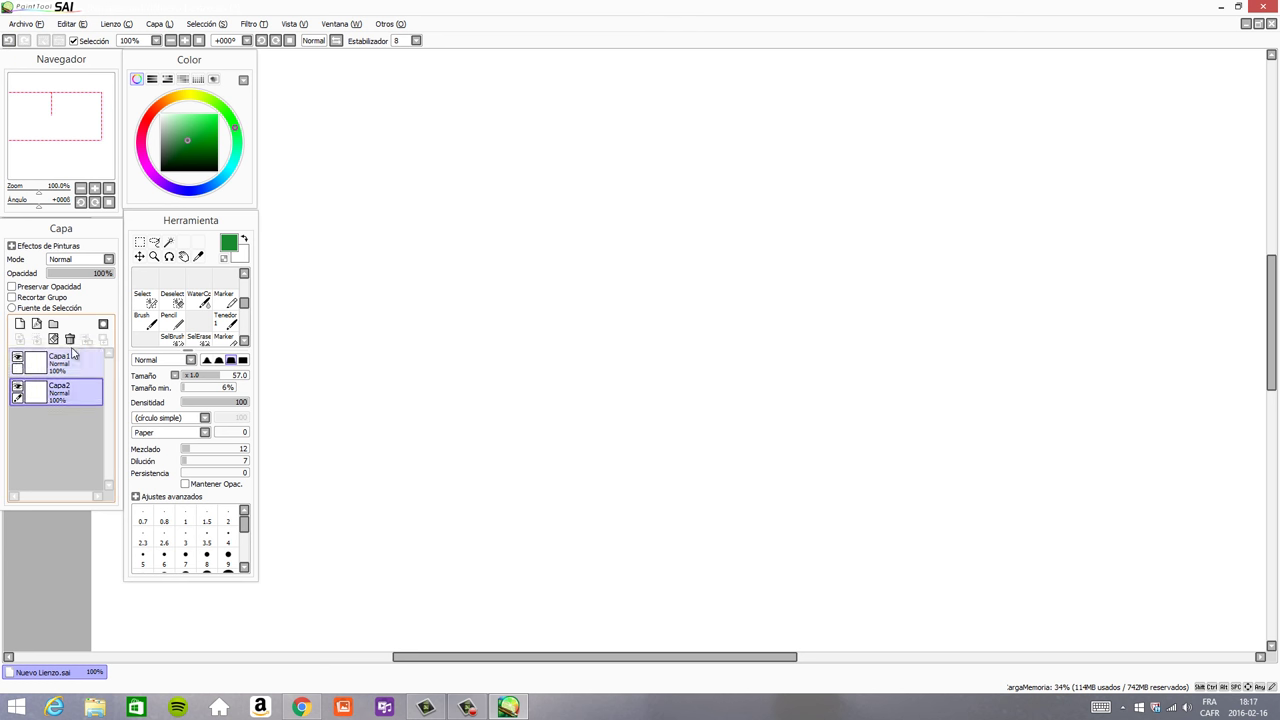
pyautogui.click(70, 341)
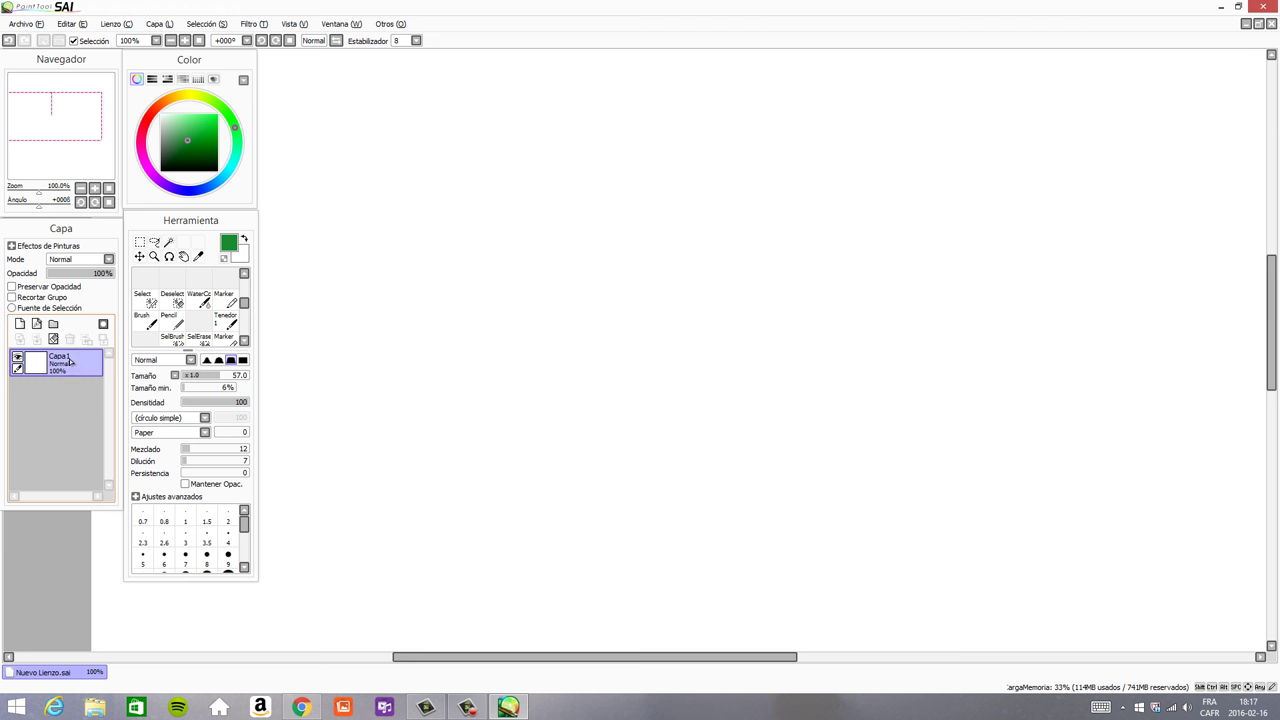
pyautogui.click(196, 141)
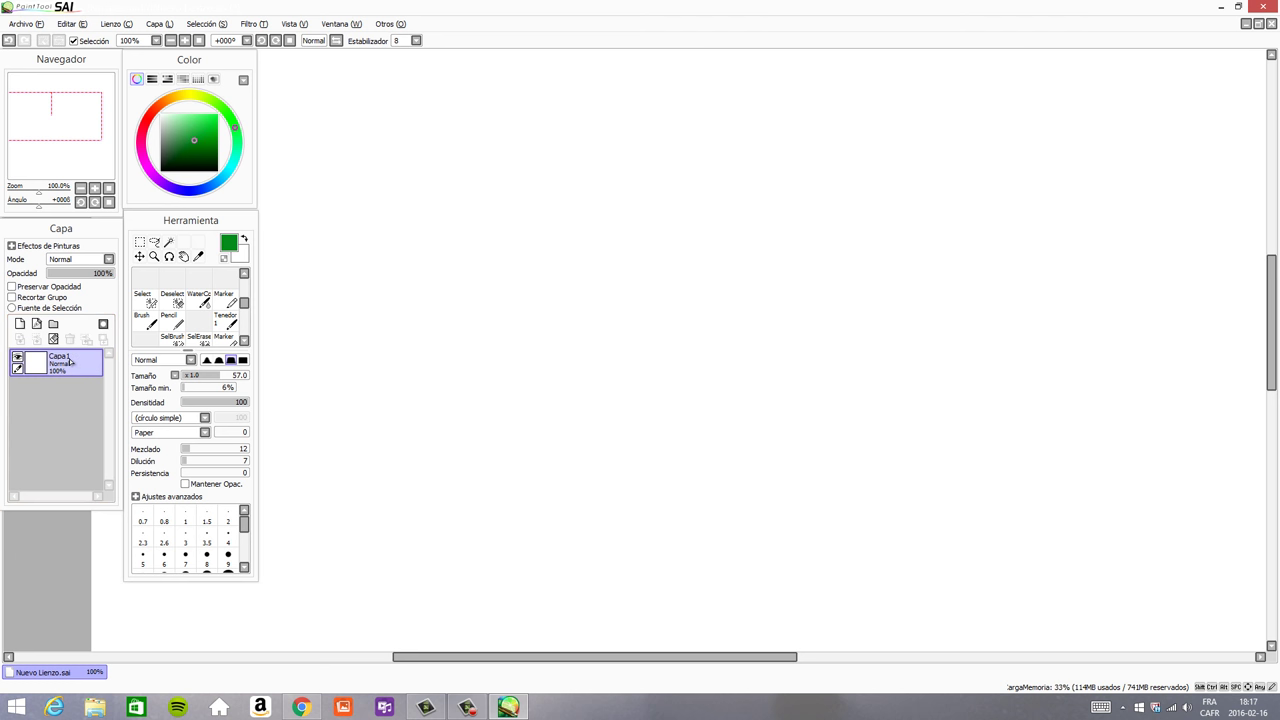
pyautogui.moveTo(632, 244); pyautogui.dragTo(603, 335)
pyautogui.hotkey('ctrl', 'z')
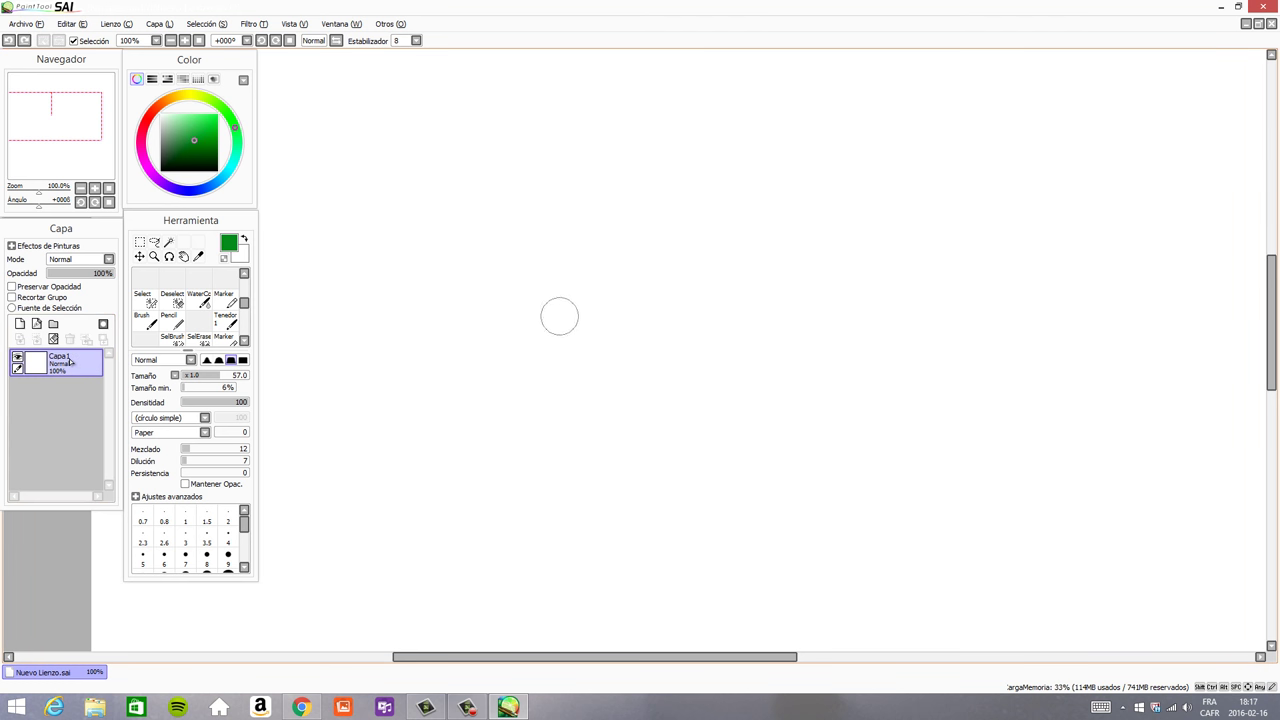
# - Paint a large round fruit on Capa1 in light orange, outlining it and filling the inside with a size 125 brush
pyautogui.click(152, 112)
pyautogui.click(156, 107)
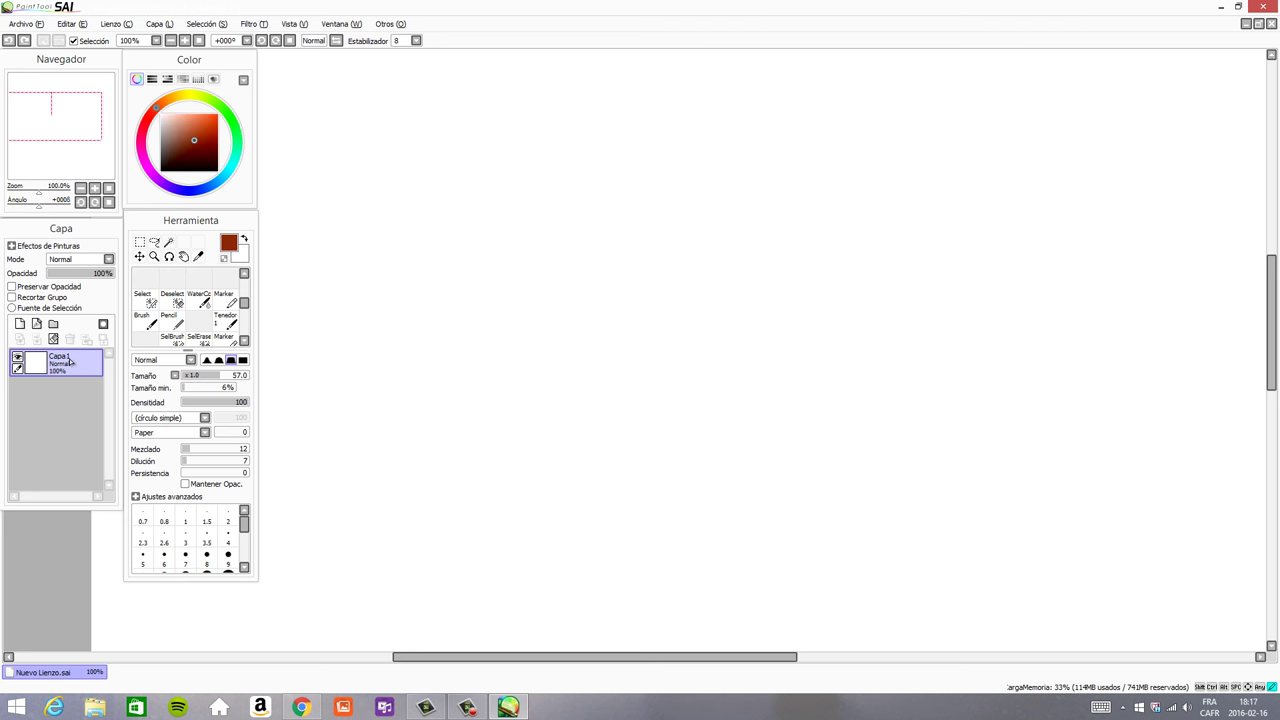
pyautogui.click(192, 131)
pyautogui.moveTo(665, 178)
pyautogui.mouseDown()
pyautogui.moveTo(625, 185)
pyautogui.moveTo(757, 206)
pyautogui.moveTo(617, 194)
pyautogui.moveTo(594, 240)
pyautogui.moveTo(683, 196)
pyautogui.mouseUp()
pyautogui.moveTo(588, 303)
pyautogui.mouseDown()
pyautogui.moveTo(562, 303)
pyautogui.moveTo(640, 303)
pyautogui.mouseUp()
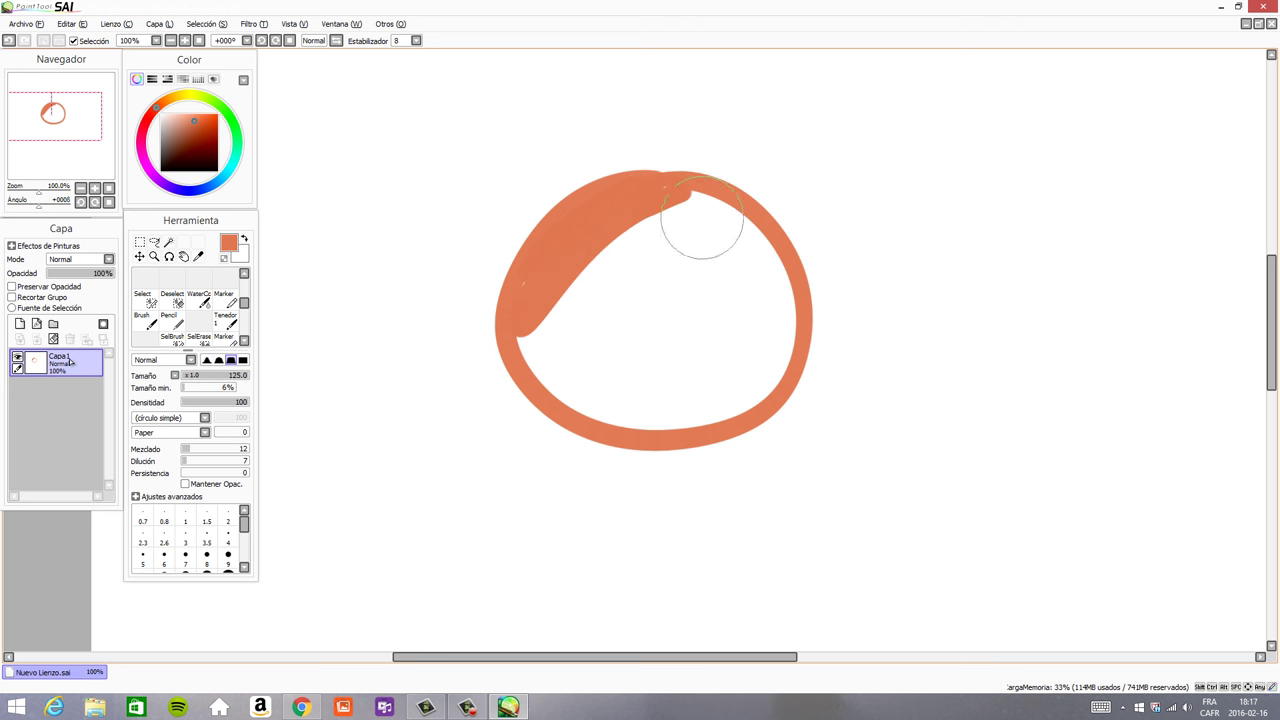
pyautogui.moveTo(698, 222)
pyautogui.mouseDown()
pyautogui.moveTo(566, 344)
pyautogui.moveTo(577, 240)
pyautogui.moveTo(710, 312)
pyautogui.moveTo(610, 380)
pyautogui.moveTo(600, 311)
pyautogui.moveTo(528, 298)
pyautogui.moveTo(612, 415)
pyautogui.moveTo(743, 370)
pyautogui.moveTo(717, 354)
pyautogui.moveTo(742, 283)
pyautogui.moveTo(734, 402)
pyautogui.moveTo(766, 345)
pyautogui.moveTo(739, 225)
pyautogui.moveTo(704, 209)
pyautogui.moveTo(635, 299)
pyautogui.mouseUp()
# - Draw a small dark brown stem mark at the top of the fruit with a size 13 brush, undoing the specks dotted on its skin
pyautogui.click(181, 146)
pyautogui.moveTo(692, 209)
pyautogui.mouseDown()
pyautogui.moveTo(651, 209)
pyautogui.moveTo(657, 176)
pyautogui.mouseUp()
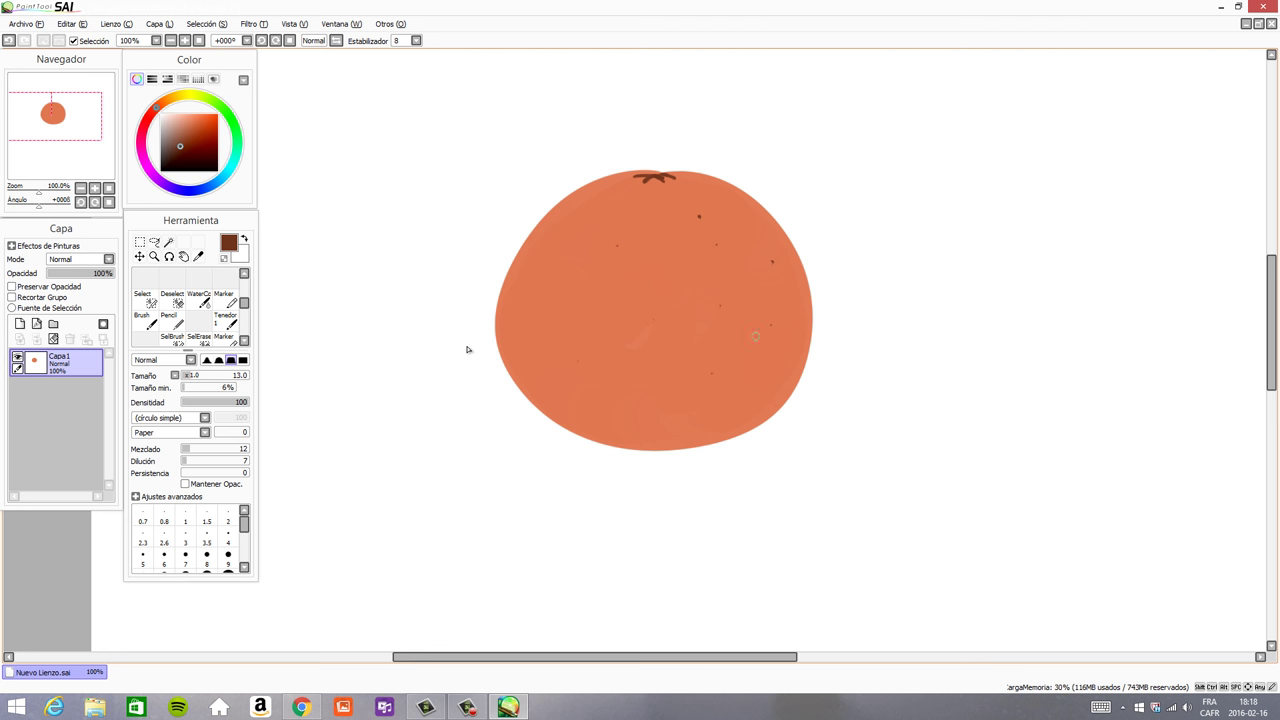
pyautogui.hotkey('ctrl', 'z')
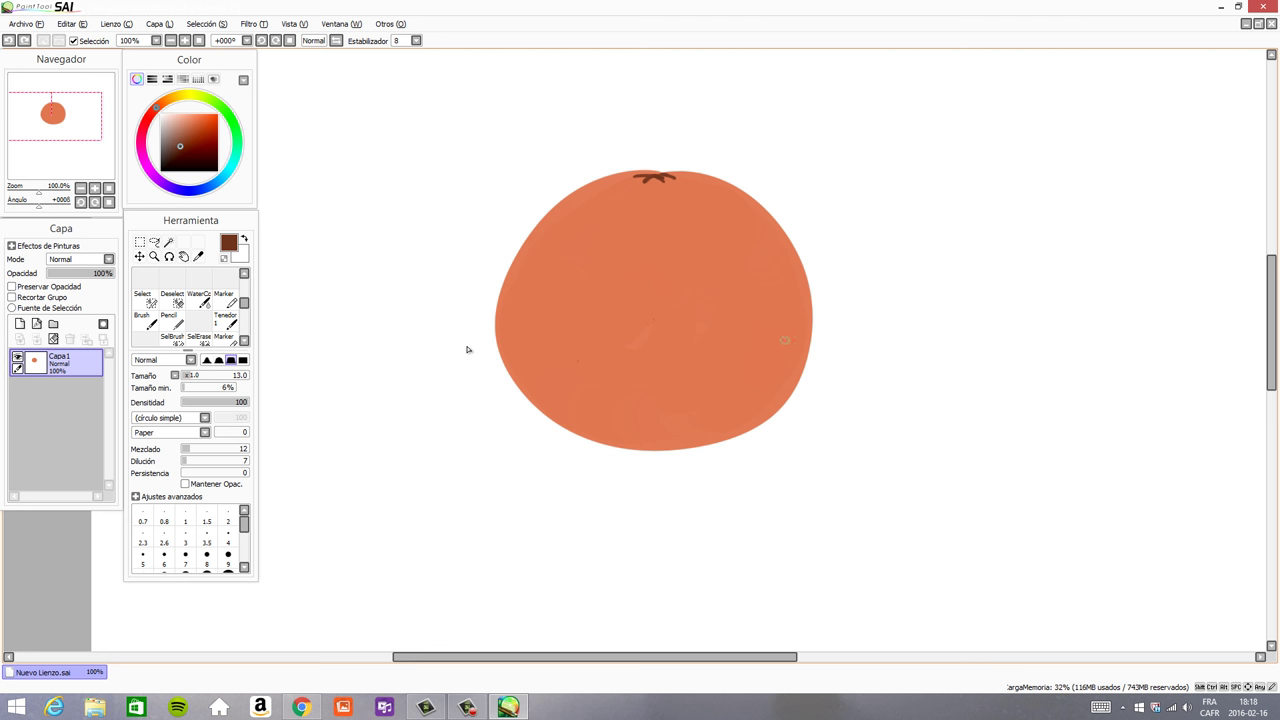
# - Add a new layer above the fruit's layer and sample the fruit's orange as the brush colour
pyautogui.click(22, 325)
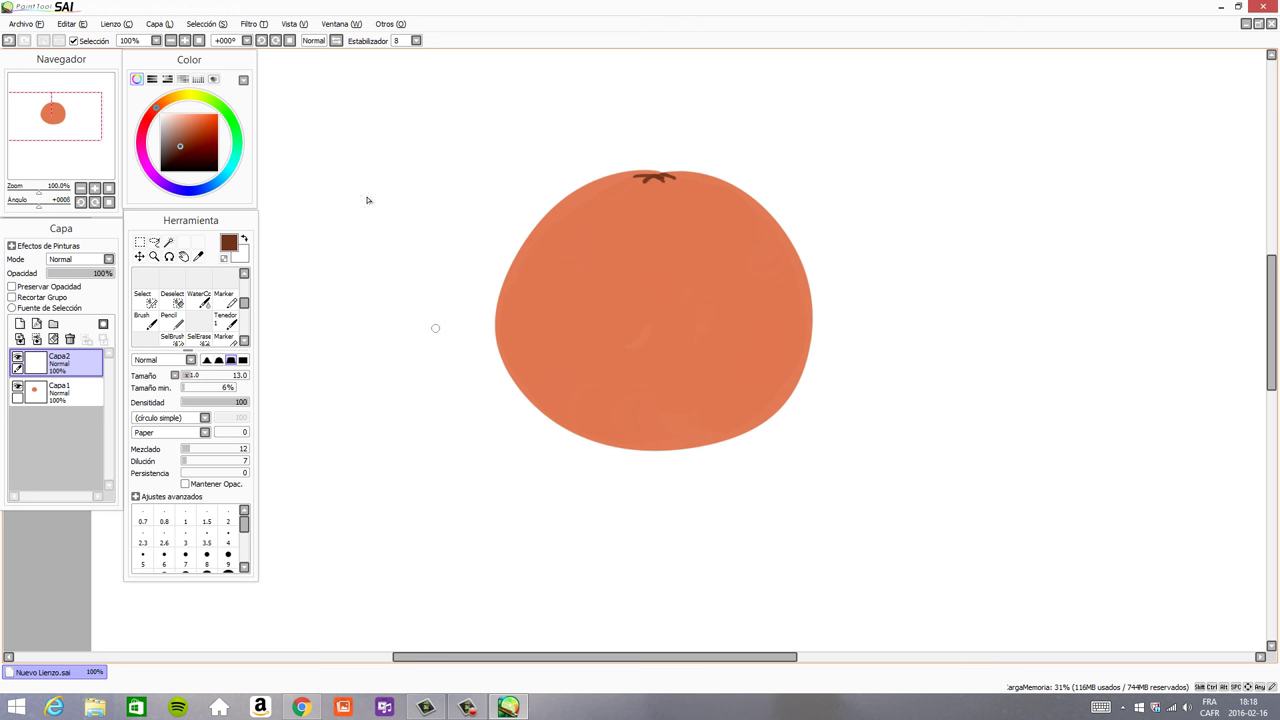
pyautogui.click(87, 370)
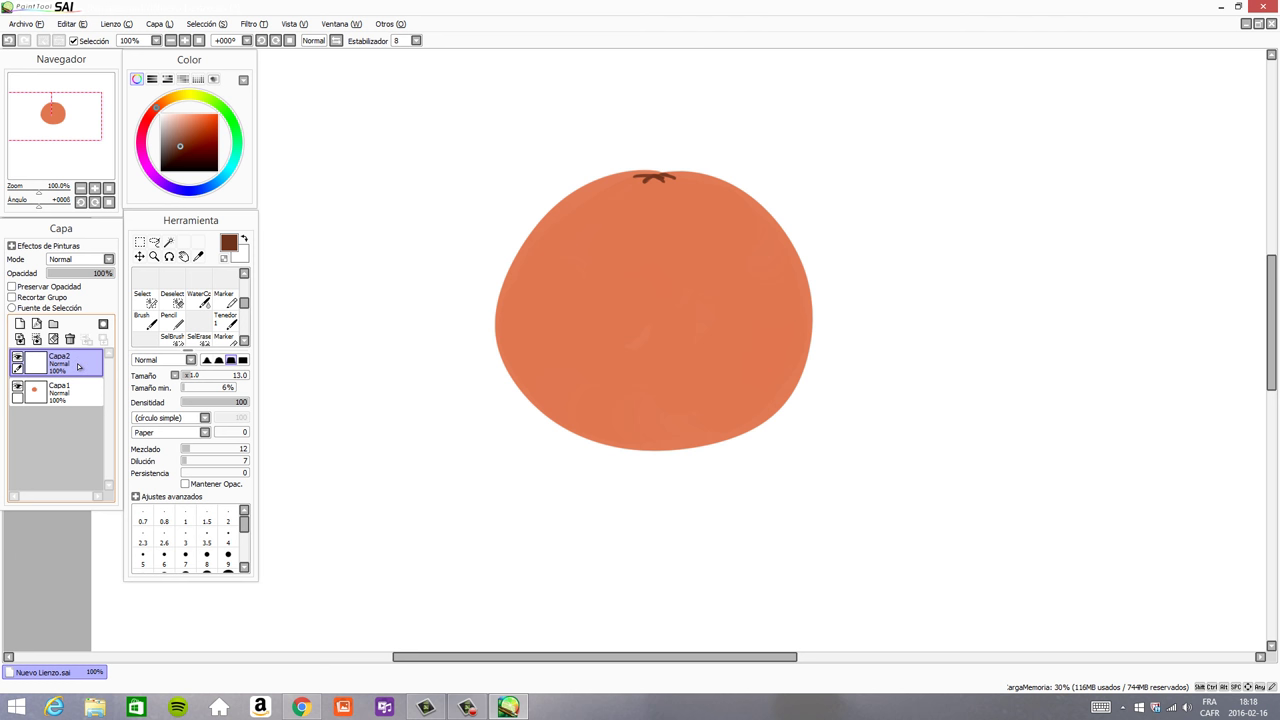
pyautogui.rightClick(655, 178)
pyautogui.rightClick(657, 200)
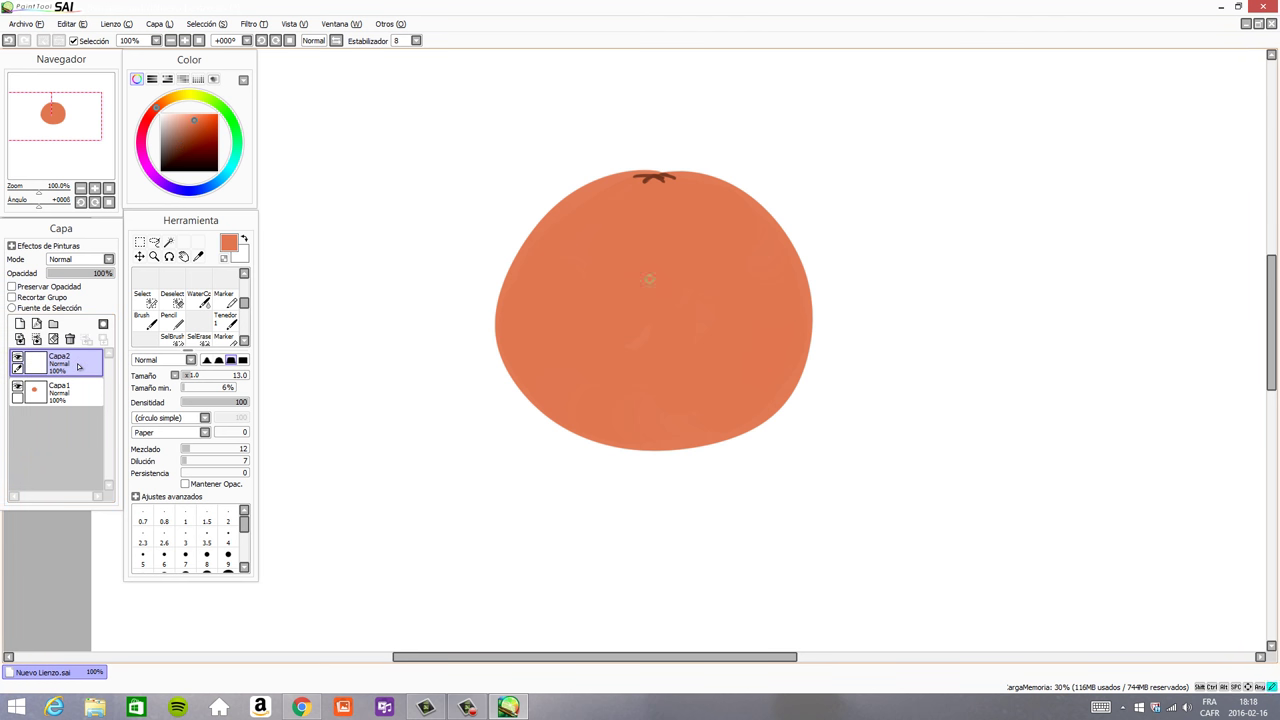
pyautogui.click(199, 127)
pyautogui.click(151, 113)
pyautogui.moveTo(682, 314); pyautogui.dragTo(737, 314)
pyautogui.moveTo(737, 213); pyautogui.dragTo(740, 290)
pyautogui.hotkey('ctrl', 'z')
pyautogui.rightClick(696, 251)
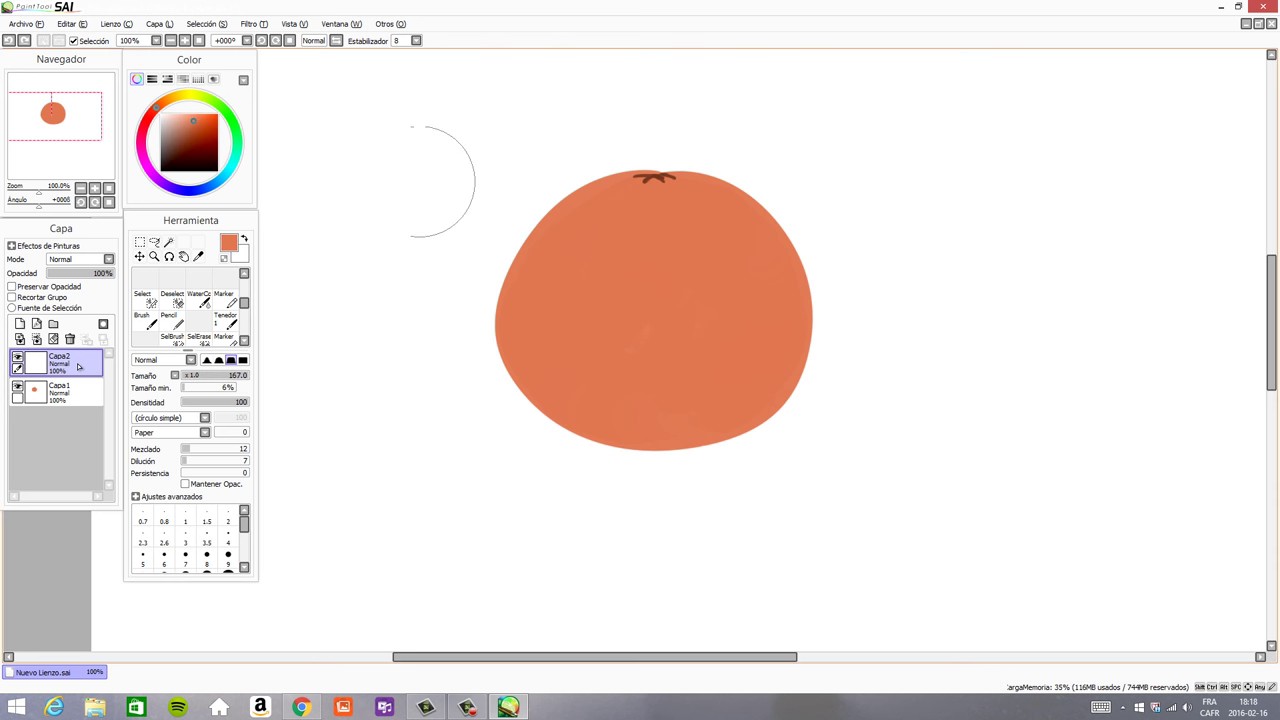
# - Shade the right and lower-right edge of the fruit in darker red-orange on Capa2 with a size 74 brush
pyautogui.click(194, 121)
pyautogui.moveTo(728, 242); pyautogui.dragTo(698, 242)
pyautogui.moveTo(684, 181)
pyautogui.mouseDown()
pyautogui.moveTo(741, 230)
pyautogui.moveTo(692, 185)
pyautogui.moveTo(754, 241)
pyautogui.moveTo(779, 290)
pyautogui.moveTo(752, 362)
pyautogui.mouseUp()
pyautogui.moveTo(745, 195); pyautogui.dragTo(790, 360)
pyautogui.moveTo(787, 230)
pyautogui.mouseDown()
pyautogui.moveTo(781, 338)
pyautogui.moveTo(720, 422)
pyautogui.mouseUp()
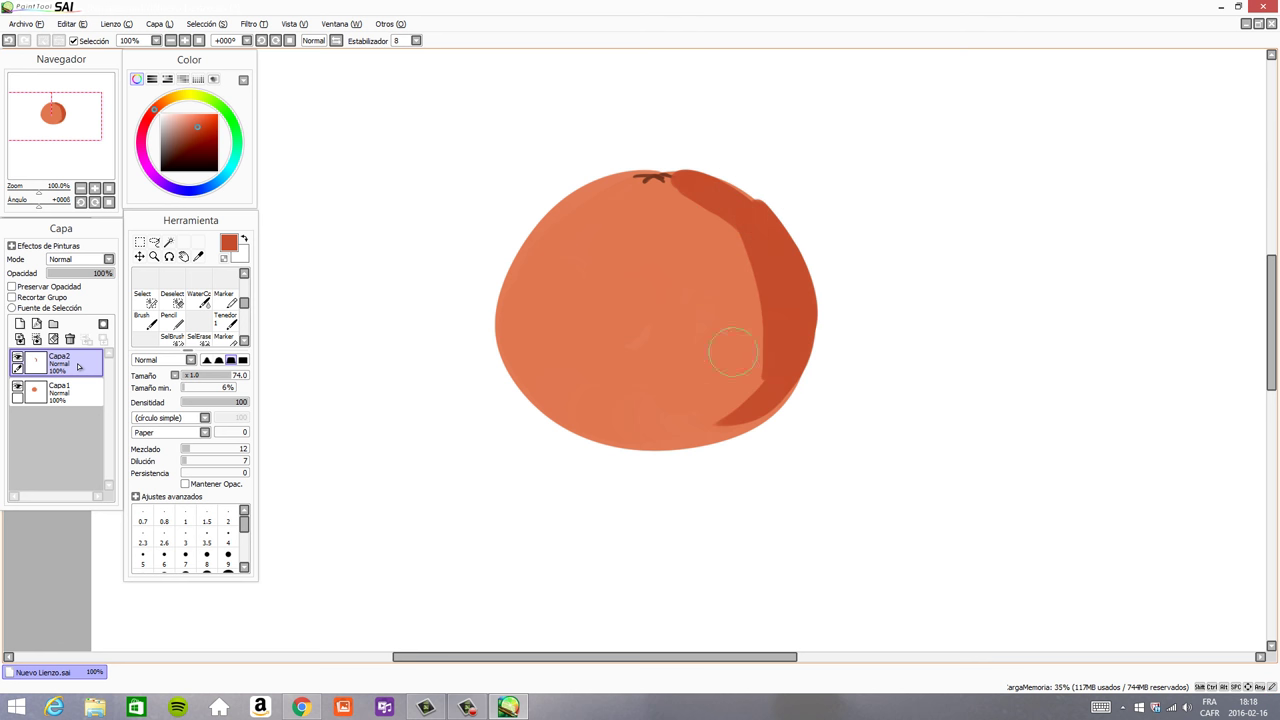
pyautogui.moveTo(748, 310); pyautogui.dragTo(660, 457)
pyautogui.hotkey('ctrl', 'z')
pyautogui.moveTo(778, 358)
pyautogui.mouseDown()
pyautogui.moveTo(675, 419)
pyautogui.moveTo(793, 341)
pyautogui.moveTo(705, 419)
pyautogui.moveTo(636, 440)
pyautogui.mouseUp()
# - Erase a gap through the middle of the shading on Capa2 with a size 52 eraser
pyautogui.click(79, 369)
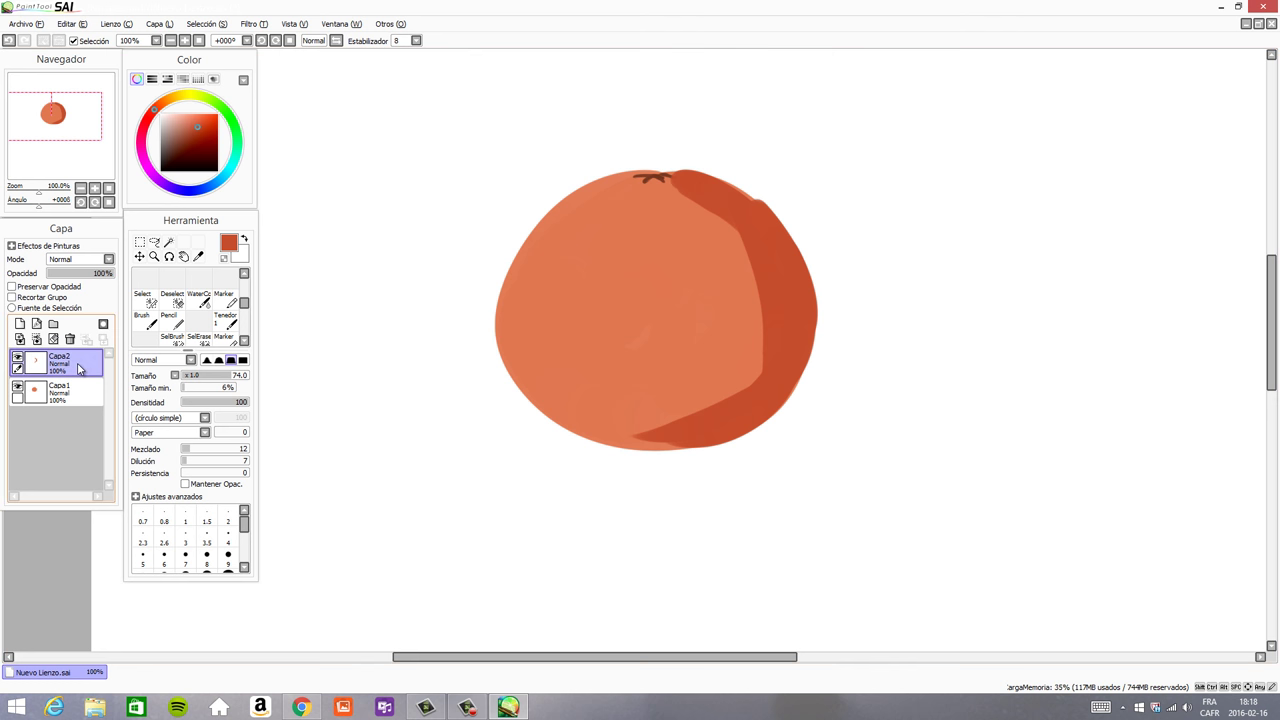
pyautogui.click(79, 391)
pyautogui.click(79, 369)
pyautogui.press('e')
pyautogui.moveTo(711, 329)
pyautogui.mouseDown()
pyautogui.moveTo(843, 294)
pyautogui.moveTo(760, 340)
pyautogui.mouseUp()
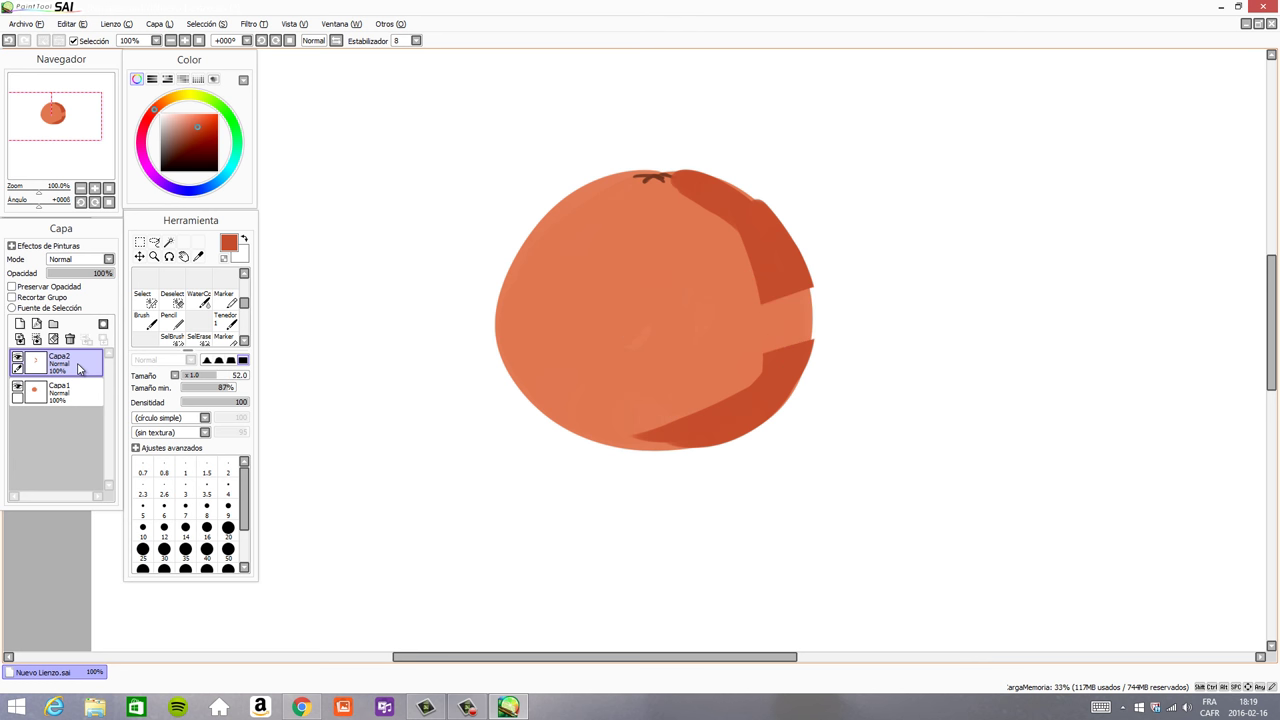
pyautogui.moveTo(758, 318); pyautogui.dragTo(812, 304)
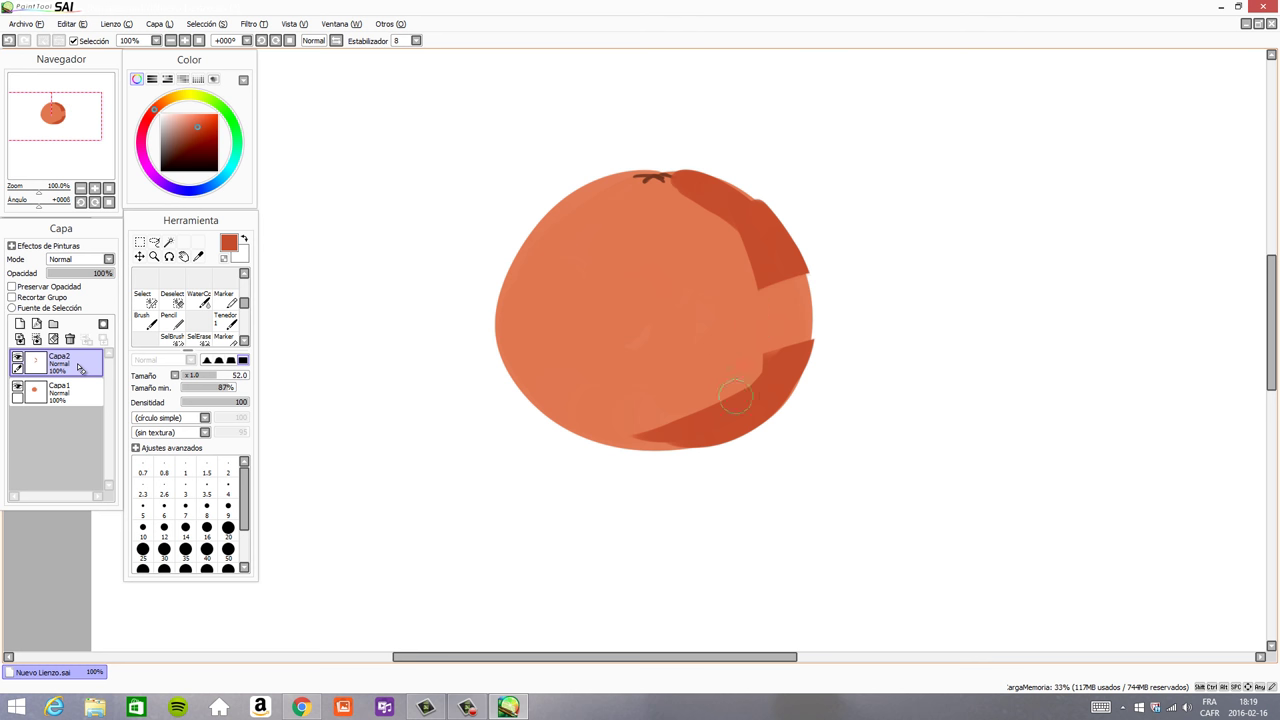
# - Undo the erased gap and the last shading stroke on Capa2, returning to the size 74 brush
pyautogui.press('e')
pyautogui.hotkey('ctrl', 'z')
pyautogui.hotkey('ctrl', 'z')
pyautogui.hotkey('ctrl', 'z')
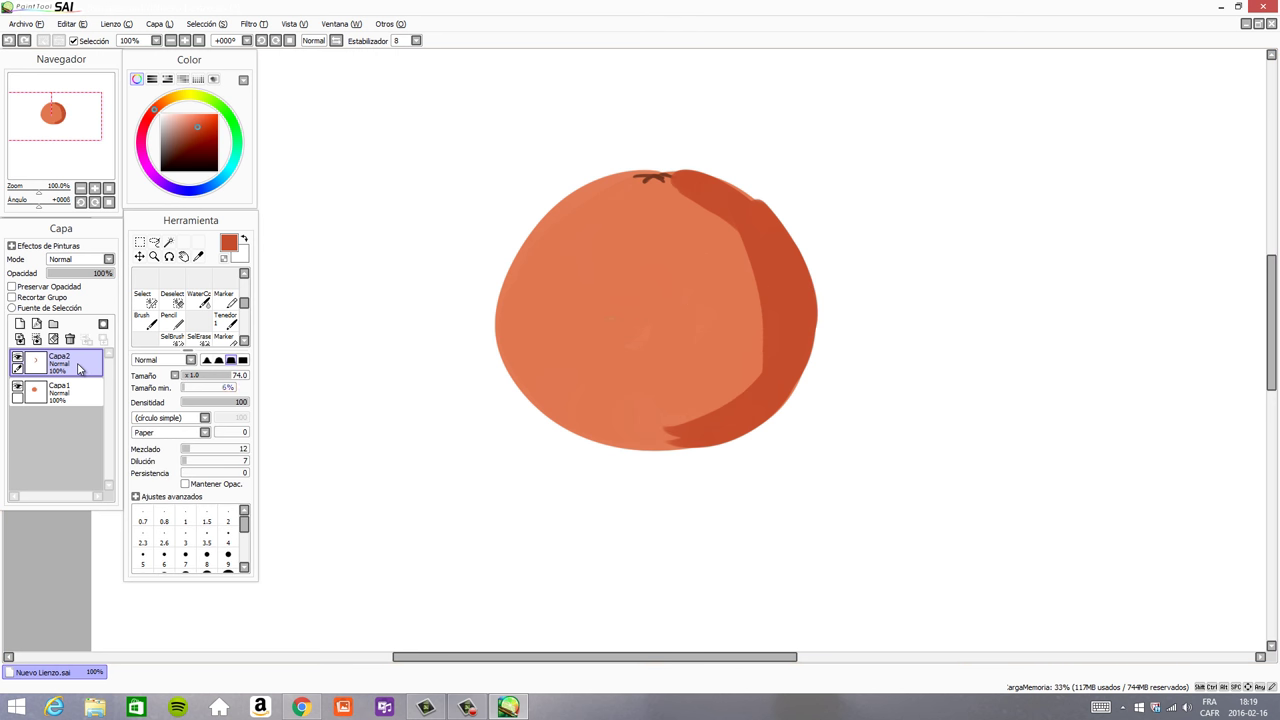
# - Clear the shading from Capa2 and make Capa1 the active layer
pyautogui.click(78, 392)
pyautogui.click(79, 367)
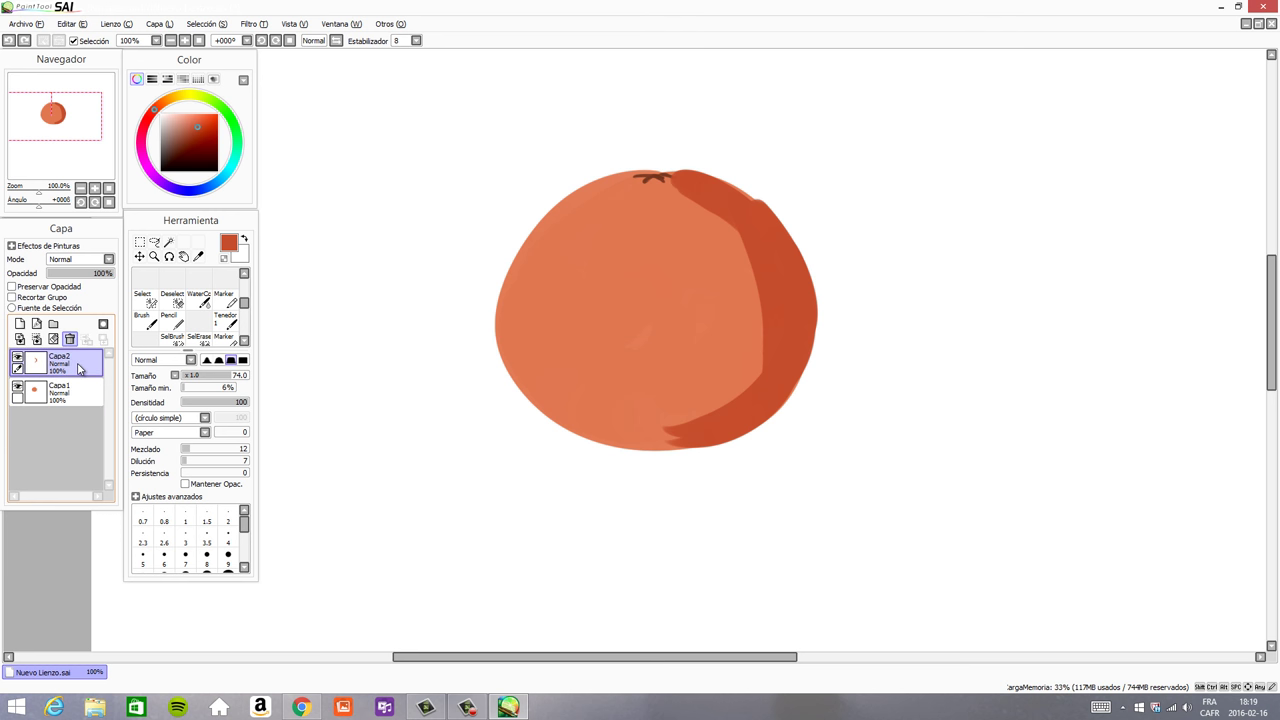
pyautogui.click(54, 339)
pyautogui.click(58, 392)
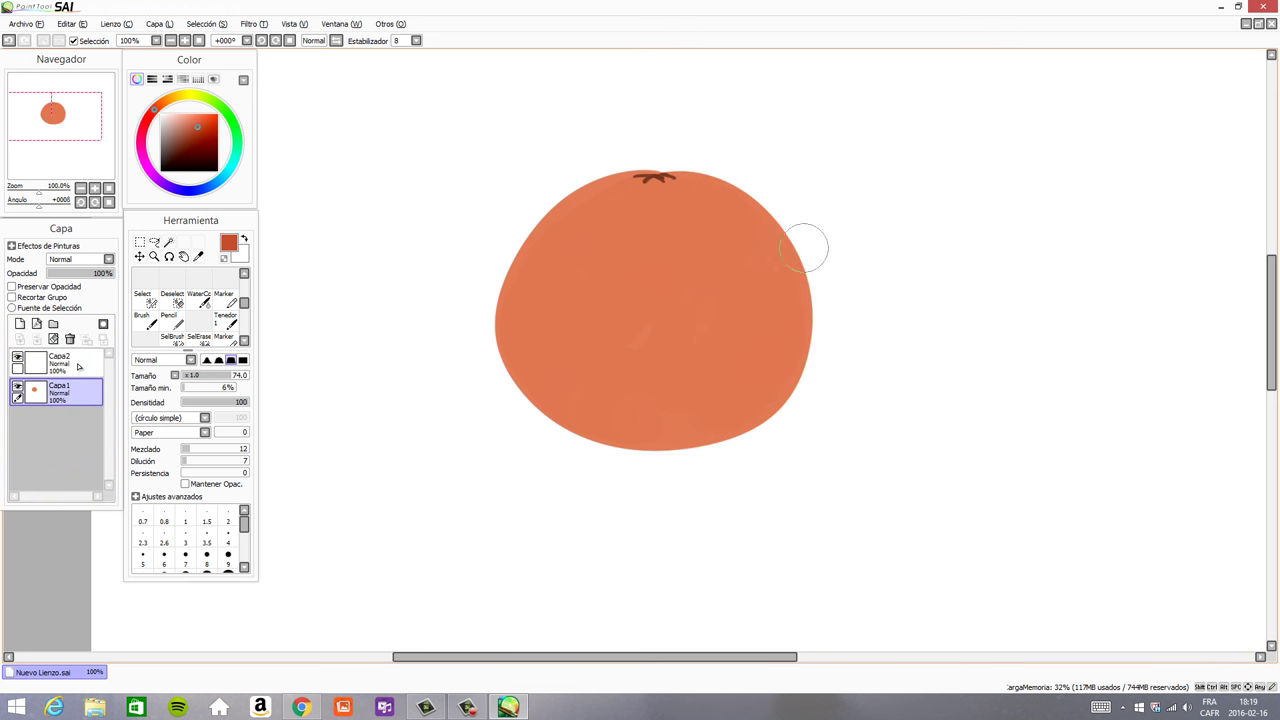
# - Shade the fruit's right edge in dark red-orange directly on Capa1 and erase a gap through it
pyautogui.moveTo(712, 190); pyautogui.dragTo(768, 312)
pyautogui.moveTo(697, 189)
pyautogui.mouseDown()
pyautogui.moveTo(733, 214)
pyautogui.moveTo(744, 397)
pyautogui.moveTo(777, 268)
pyautogui.moveTo(749, 411)
pyautogui.moveTo(776, 237)
pyautogui.moveTo(687, 426)
pyautogui.mouseUp()
pyautogui.press('e')
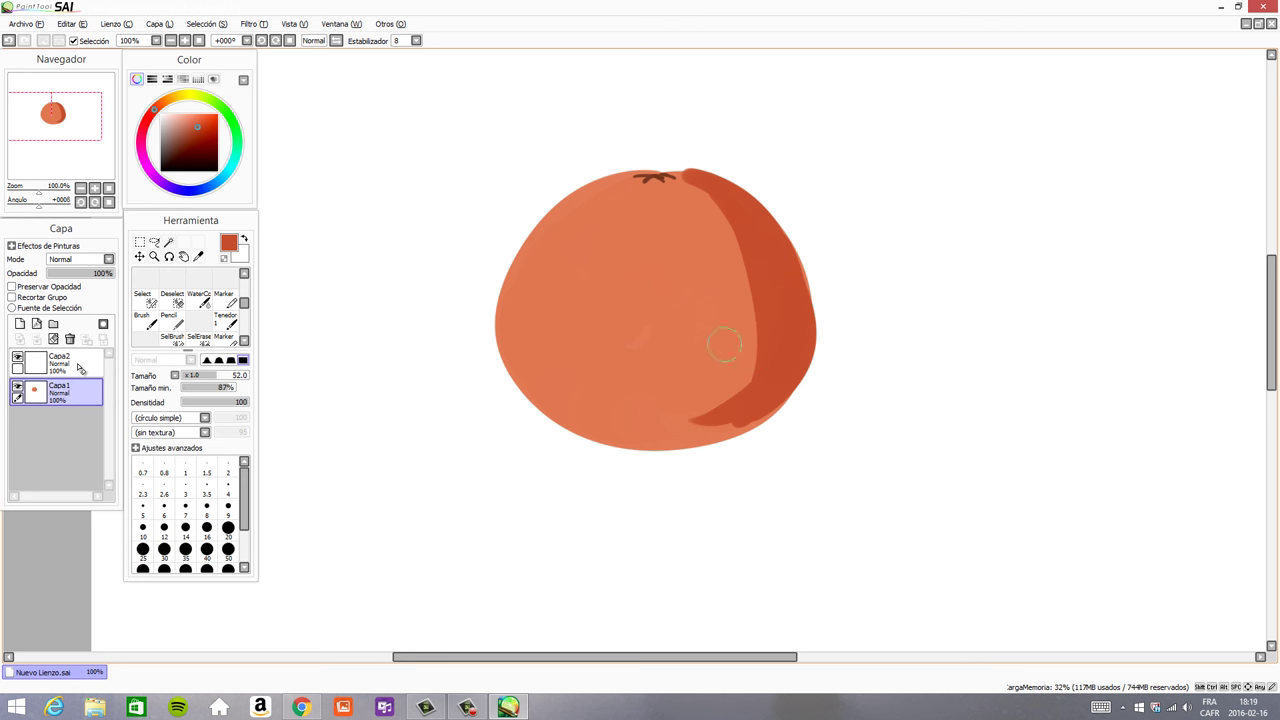
pyautogui.moveTo(717, 335)
pyautogui.mouseDown()
pyautogui.moveTo(771, 308)
pyautogui.moveTo(720, 333)
pyautogui.mouseUp()
# - Sample the fruit's base orange and repaint the part of the erased gap that cuts into the unshaded body
pyautogui.press('b')
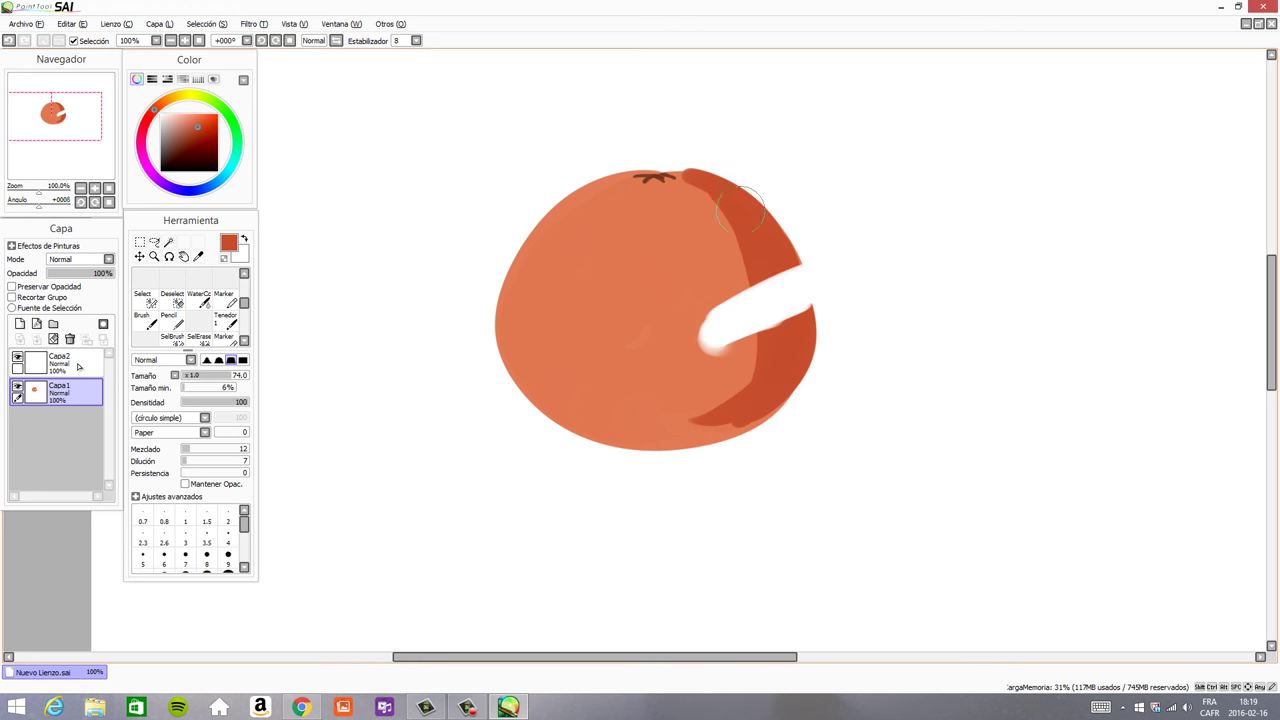
pyautogui.rightClick(703, 279)
pyautogui.moveTo(719, 277)
pyautogui.mouseDown()
pyautogui.moveTo(719, 335)
pyautogui.moveTo(696, 357)
pyautogui.moveTo(715, 261)
pyautogui.moveTo(752, 330)
pyautogui.mouseUp()
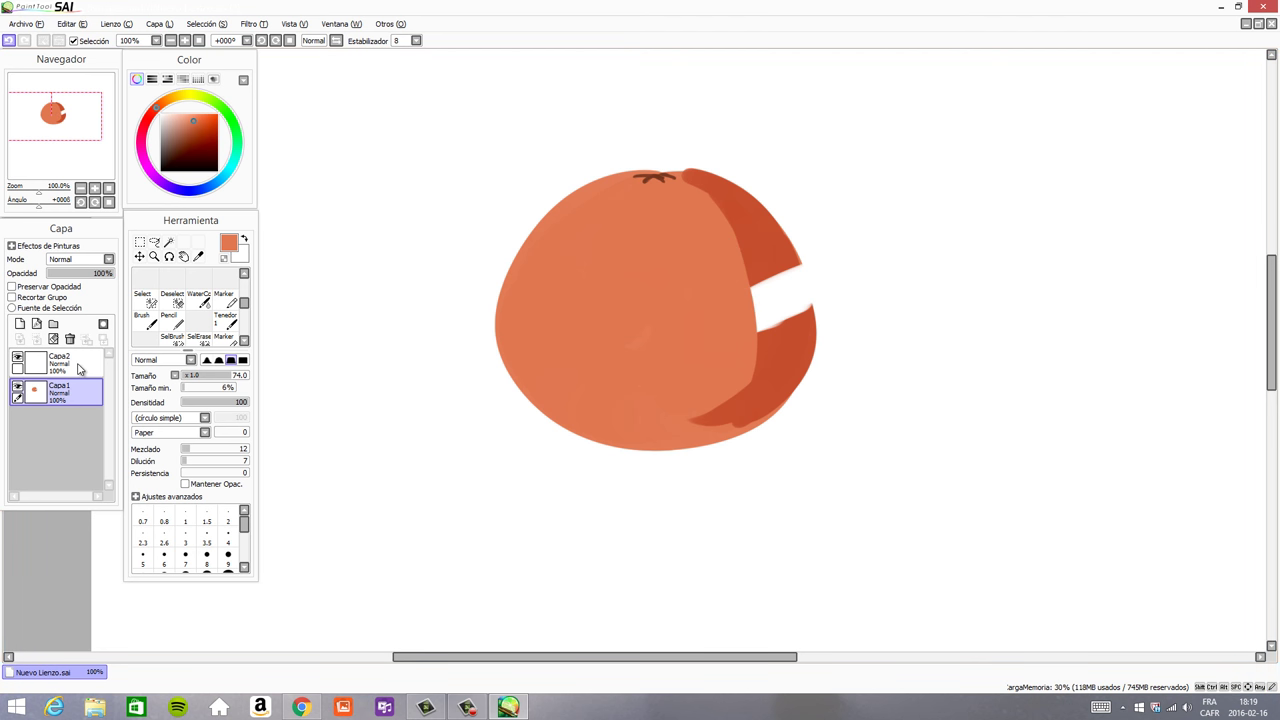
# - Undo the repainting, the erased gap and the shading strokes on Capa1
pyautogui.hotkey('ctrl', 'z')
pyautogui.hotkey('ctrl', 'z')
pyautogui.hotkey('ctrl', 'z')
pyautogui.hotkey('ctrl', 'z')
pyautogui.hotkey('ctrl', 'z')
pyautogui.hotkey('ctrl', 'z')
pyautogui.hotkey('ctrl', 'z')
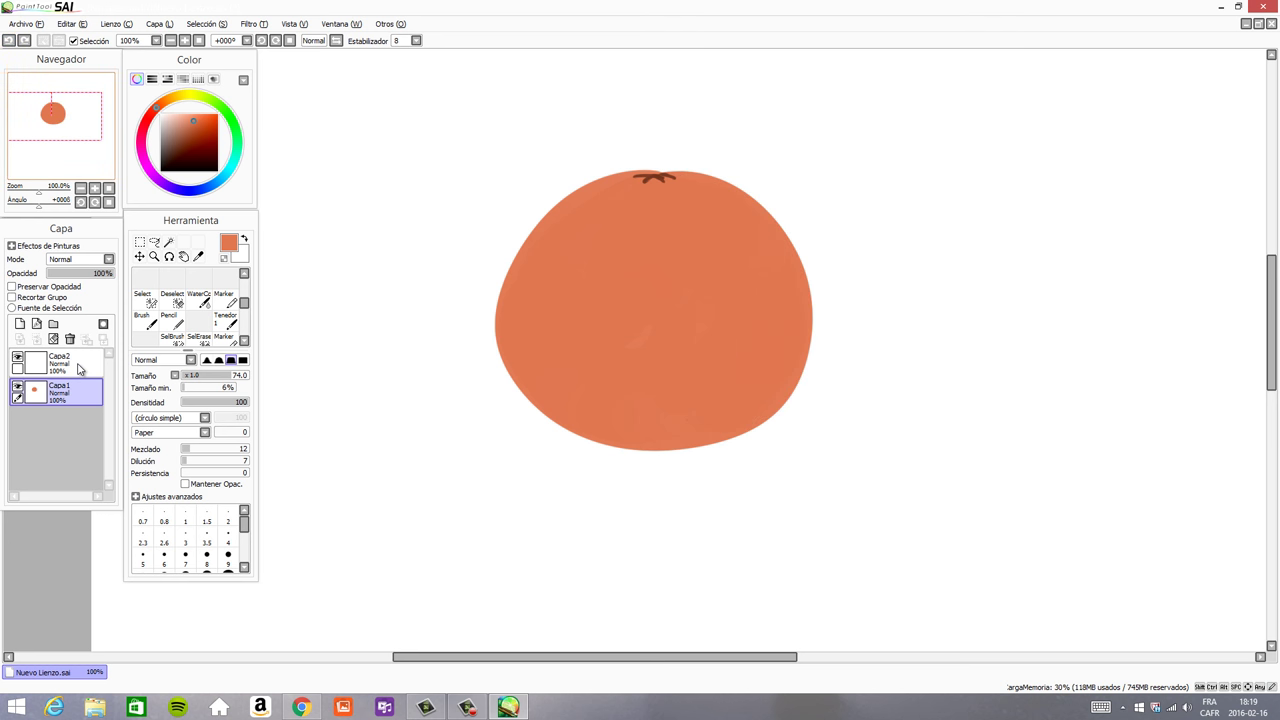
# - Move Capa2 below Capa1 and paint a wide dark red-orange ground shadow beneath the fruit on Capa2
pyautogui.click(65, 358)
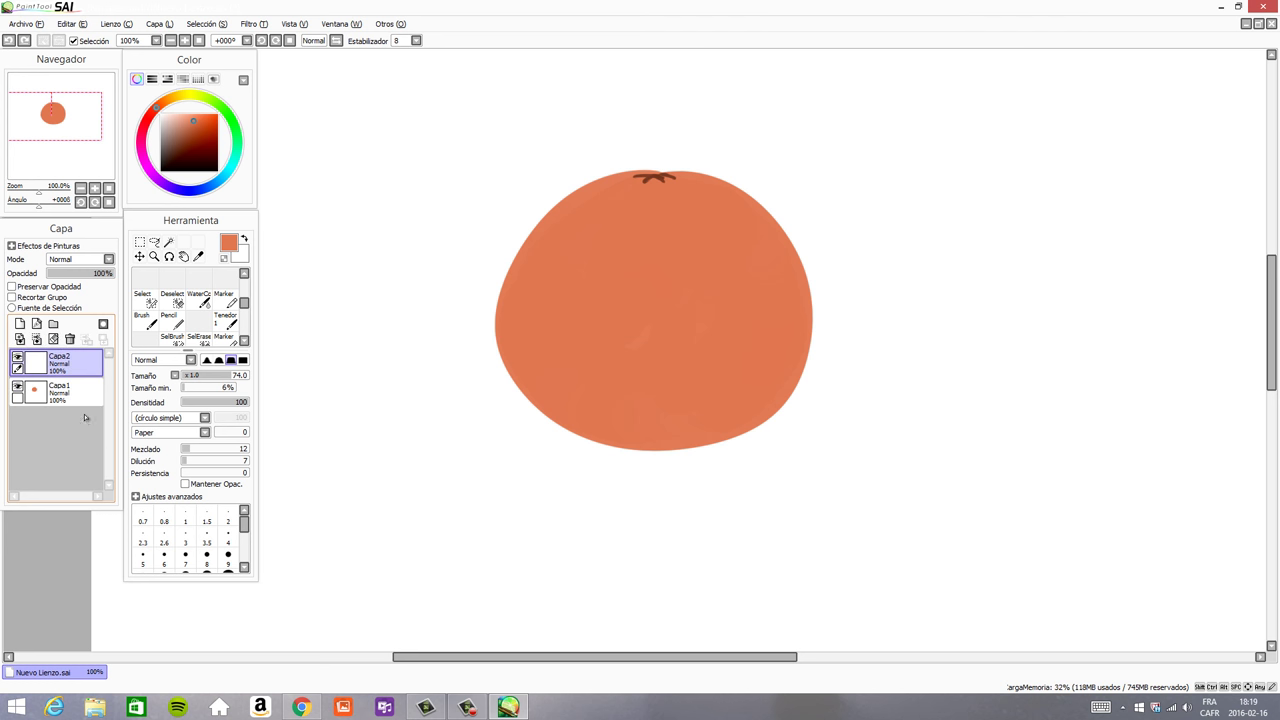
pyautogui.click(197, 130)
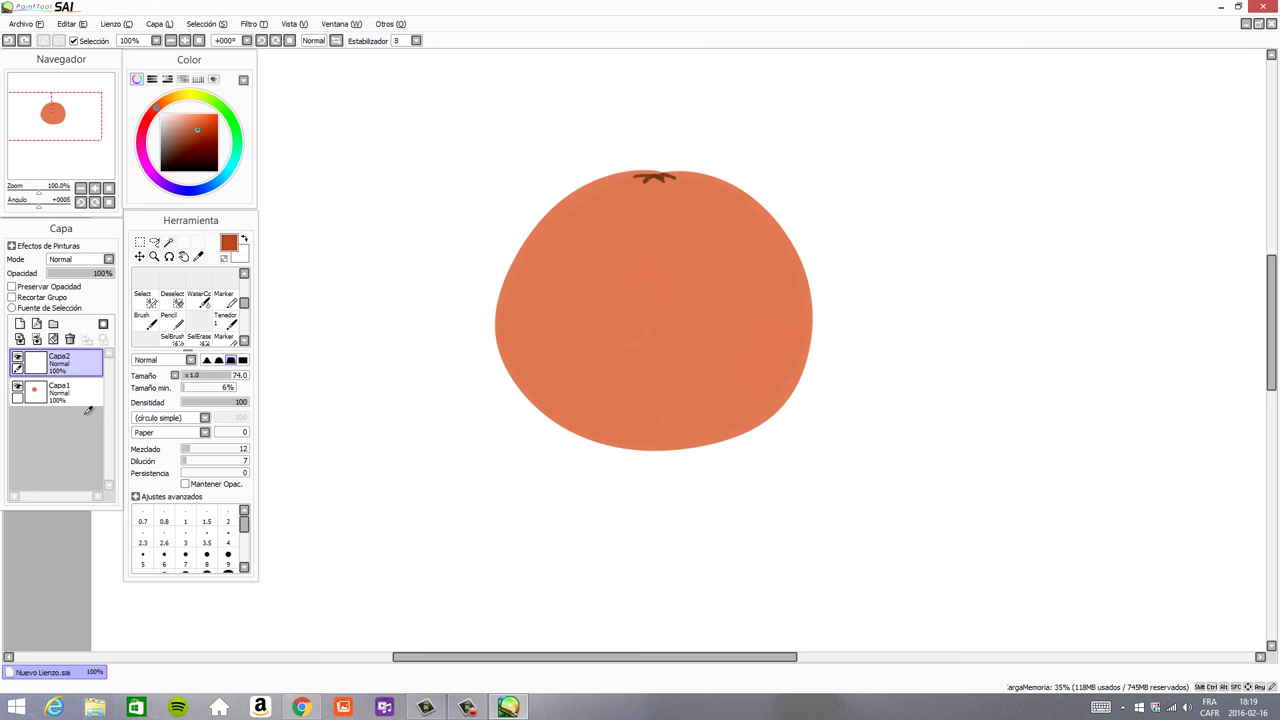
pyautogui.moveTo(551, 439); pyautogui.dragTo(434, 448)
pyautogui.hotkey('ctrl', 'z')
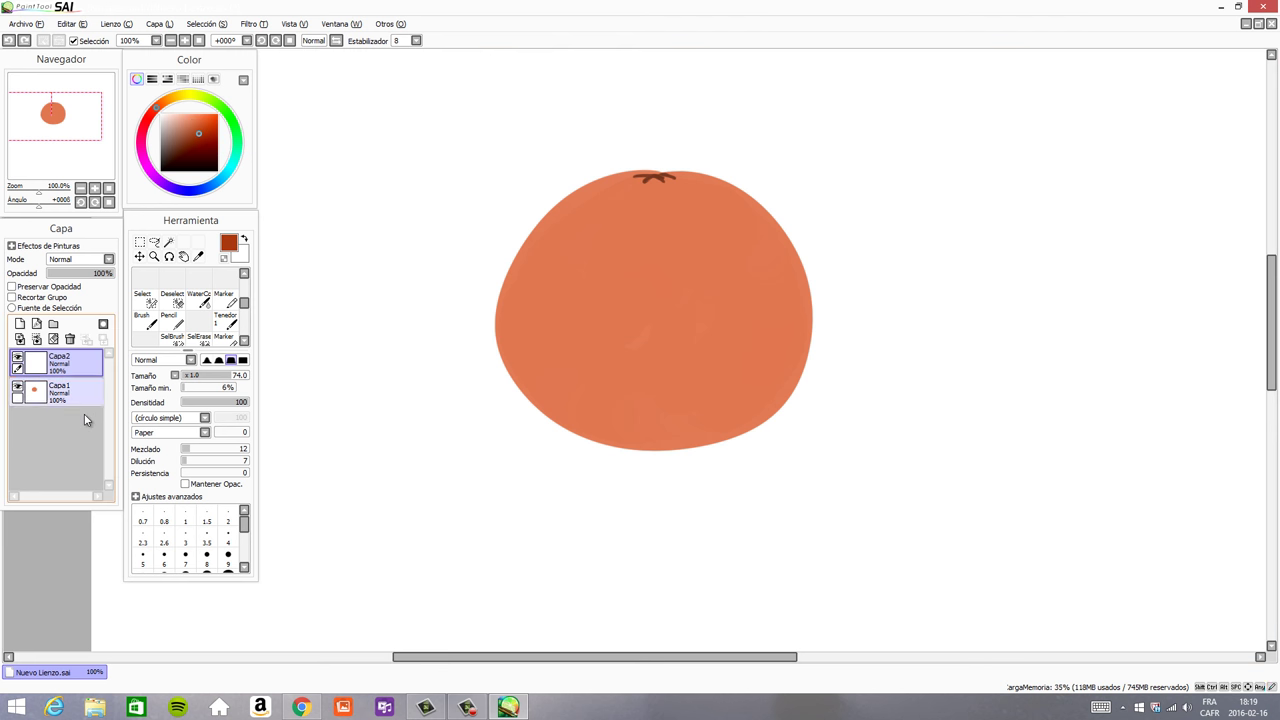
pyautogui.moveTo(76, 364); pyautogui.dragTo(76, 400)
pyautogui.moveTo(567, 457)
pyautogui.mouseDown()
pyautogui.moveTo(669, 442)
pyautogui.moveTo(407, 453)
pyautogui.moveTo(660, 480)
pyautogui.moveTo(905, 458)
pyautogui.moveTo(684, 432)
pyautogui.moveTo(854, 459)
pyautogui.moveTo(477, 454)
pyautogui.moveTo(886, 466)
pyautogui.mouseUp()
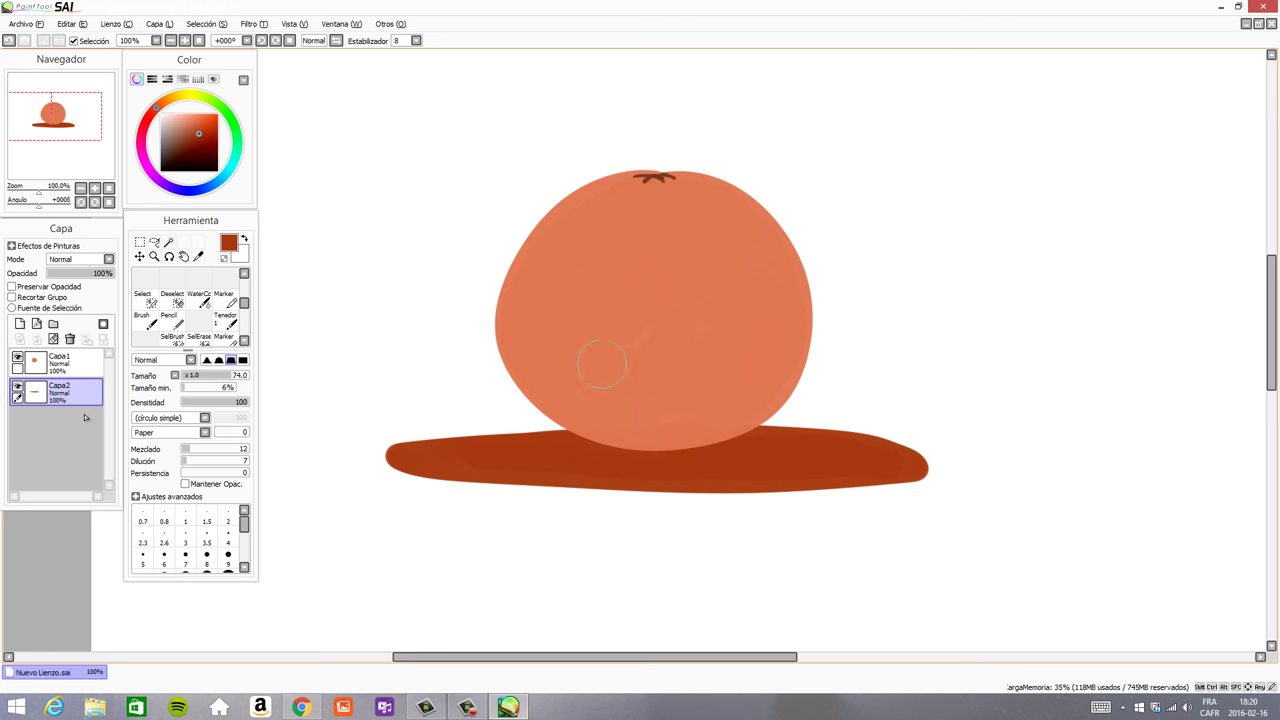
pyautogui.click(72, 364)
pyautogui.click(72, 392)
pyautogui.click(72, 364)
pyautogui.click(72, 392)
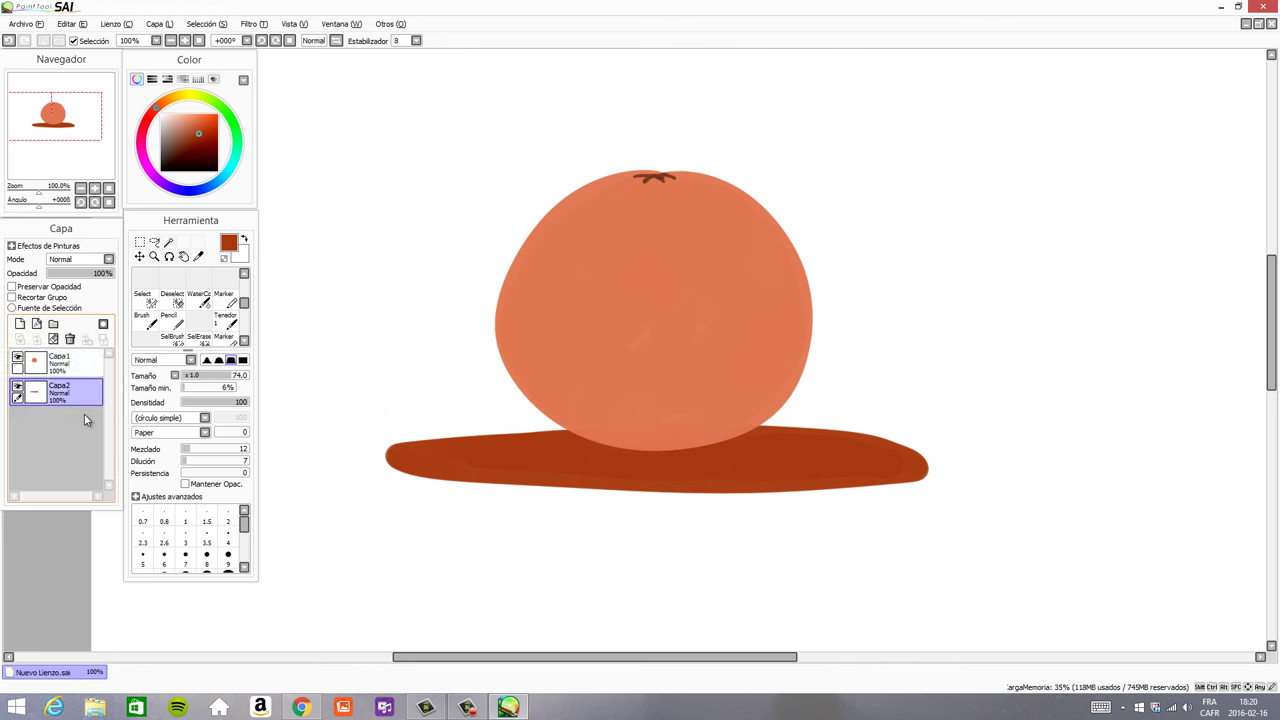
pyautogui.click(72, 364)
pyautogui.click(72, 392)
# - Choose a medium green and paint several strokes on Capa2 behind the fruit's lower part
pyautogui.click(233, 122)
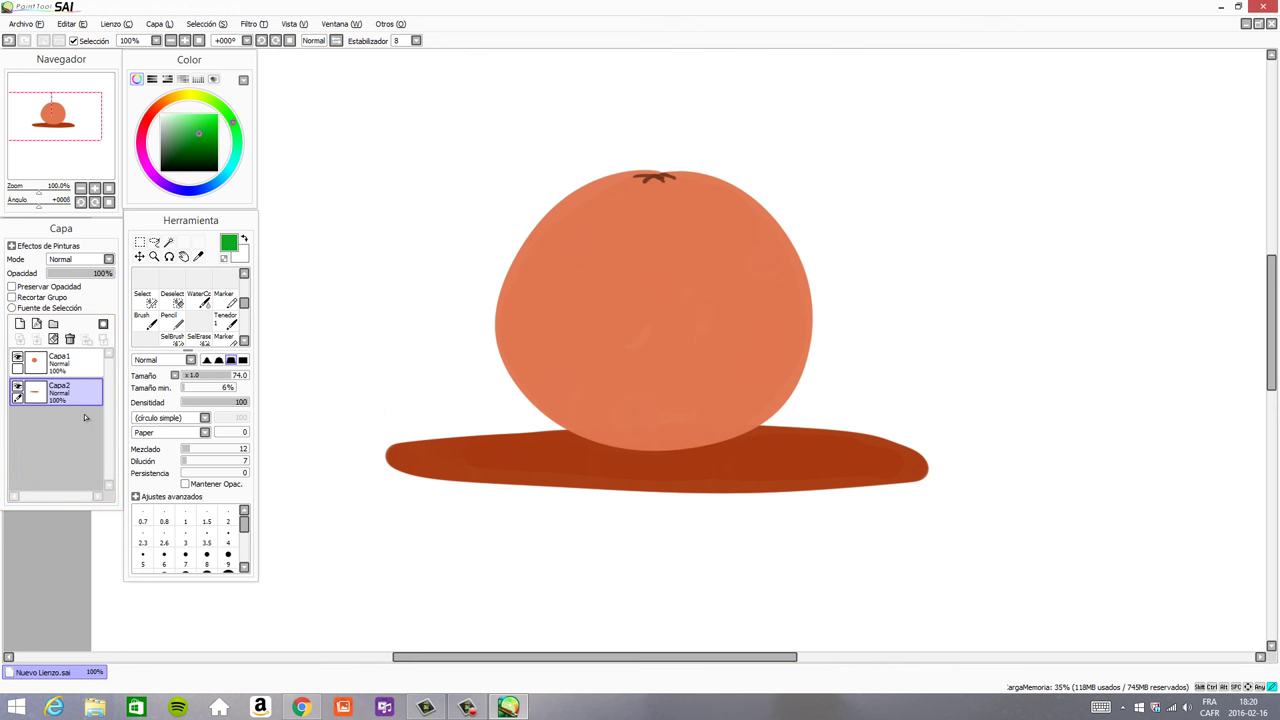
pyautogui.press('space')
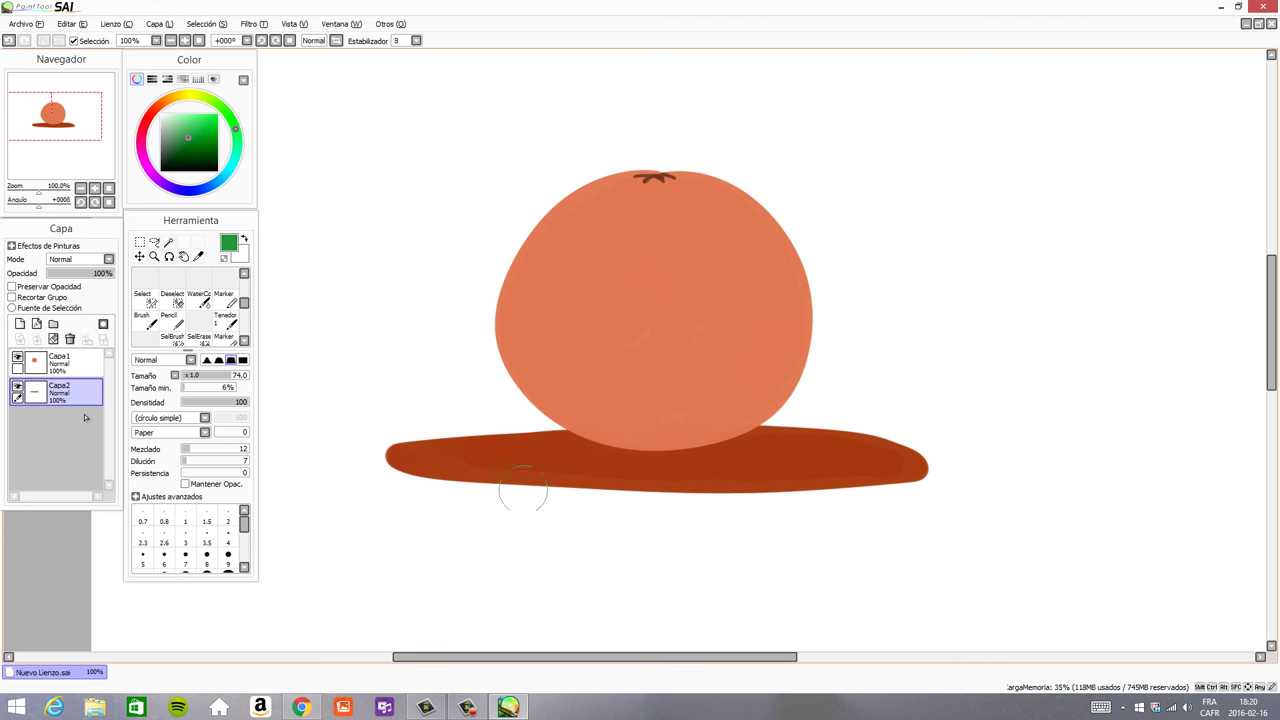
pyautogui.moveTo(443, 520); pyautogui.dragTo(548, 418)
pyautogui.moveTo(520, 582); pyautogui.dragTo(630, 452)
pyautogui.moveTo(605, 512); pyautogui.dragTo(770, 530)
pyautogui.moveTo(700, 445); pyautogui.dragTo(805, 418)
# - Undo the green strokes, the ground shadow and the reordering of Capa2
pyautogui.hotkey('ctrl', 'z')
pyautogui.hotkey('ctrl', 'z')
pyautogui.hotkey('ctrl', 'z')
pyautogui.hotkey('ctrl', 'z')
pyautogui.hotkey('ctrl', 'z')
pyautogui.hotkey('ctrl', 'z')
pyautogui.hotkey('ctrl', 'z')
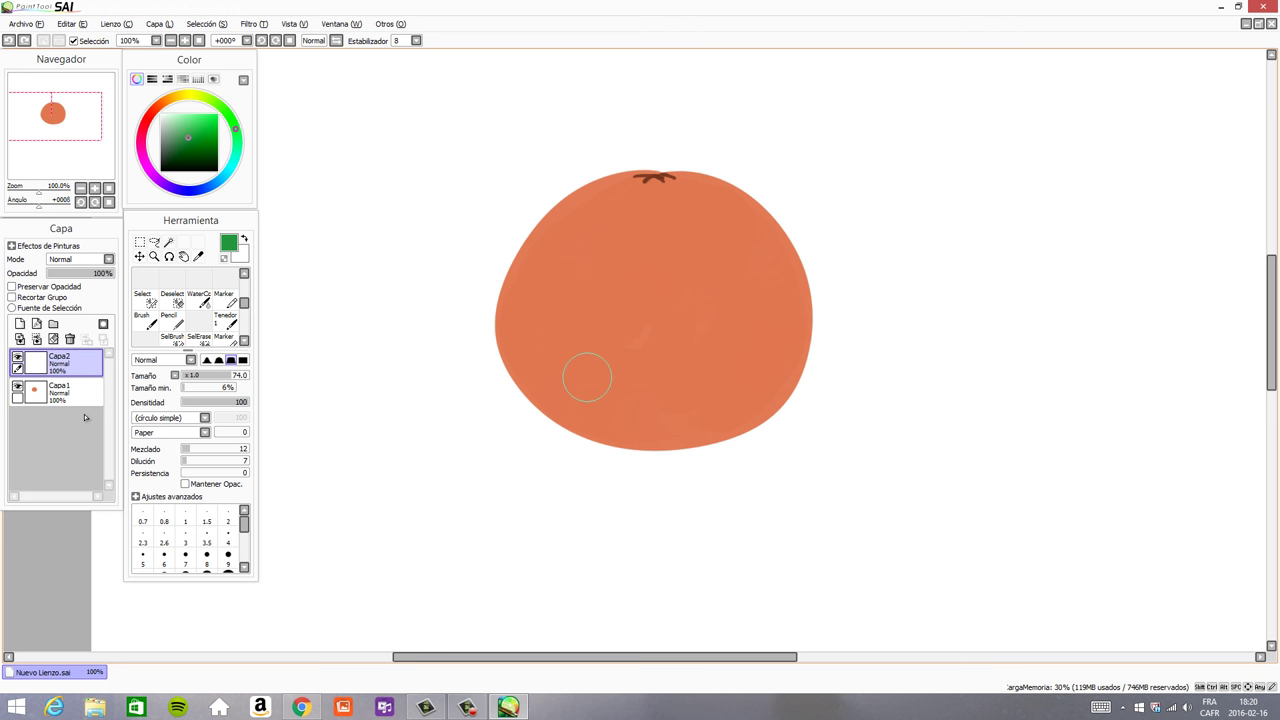
# - Delete the empty Capa2 layer
pyautogui.scroll(-1, 587, 378)
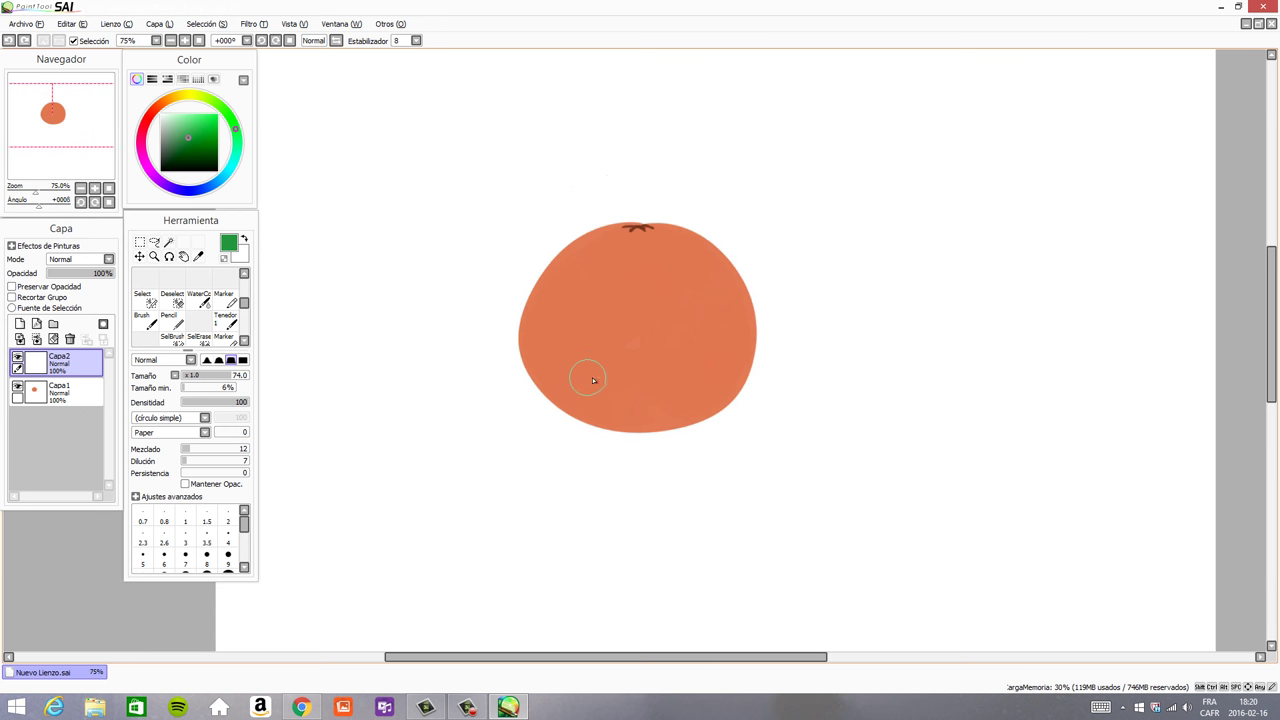
pyautogui.scroll(1, 670, 375)
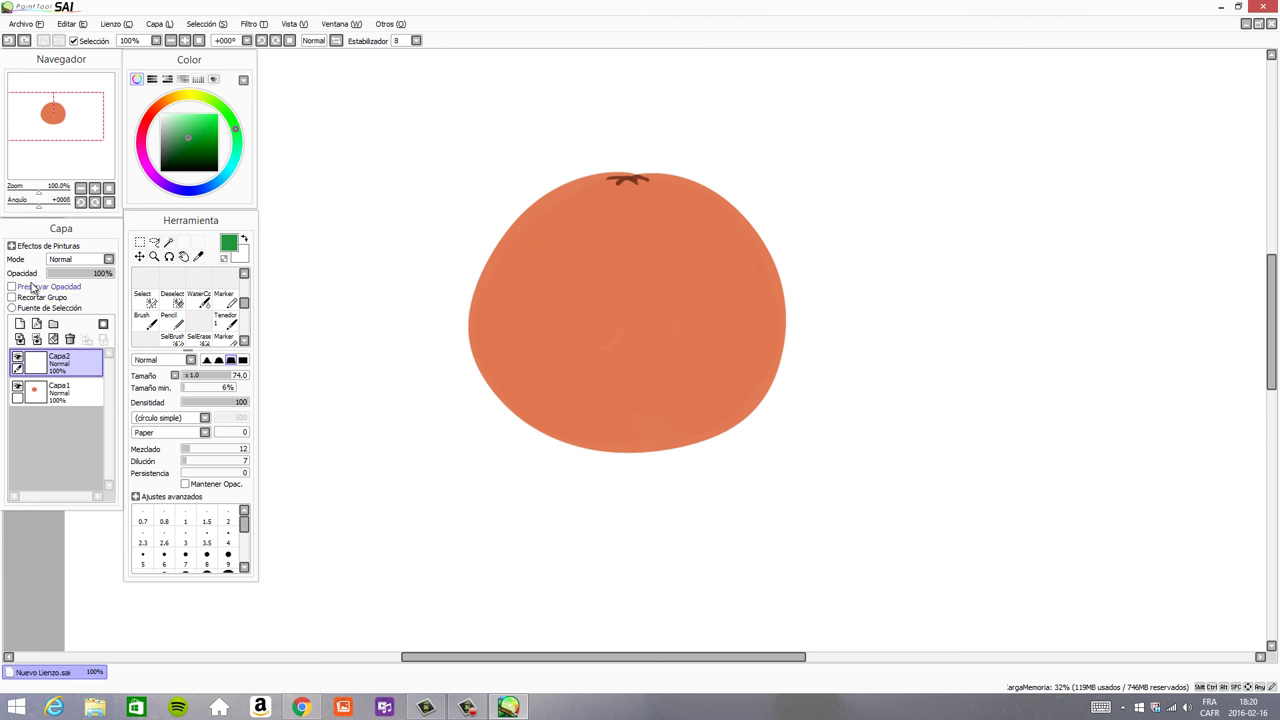
pyautogui.click(71, 339)
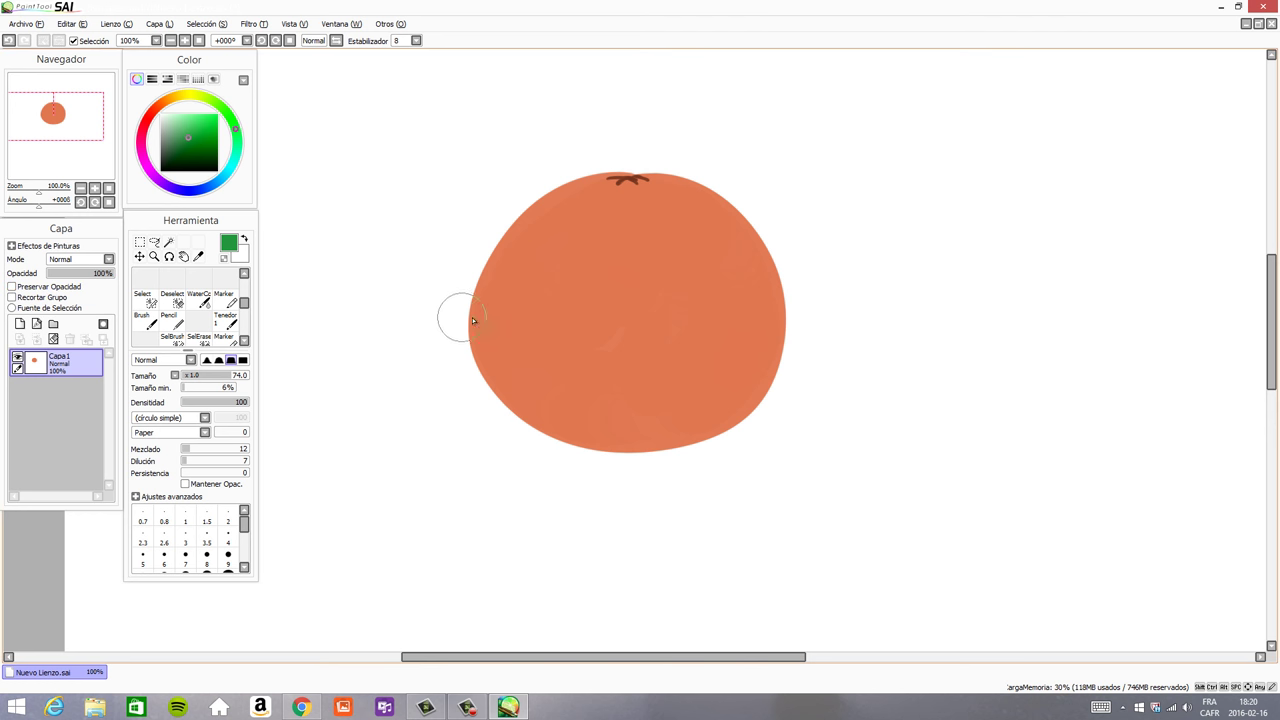
# - With Preservar Opacidad on for Capa1, try recolouring the whole fruit light green with brush size 344 and undo it
pyautogui.moveTo(501, 340); pyautogui.dragTo(531, 317)
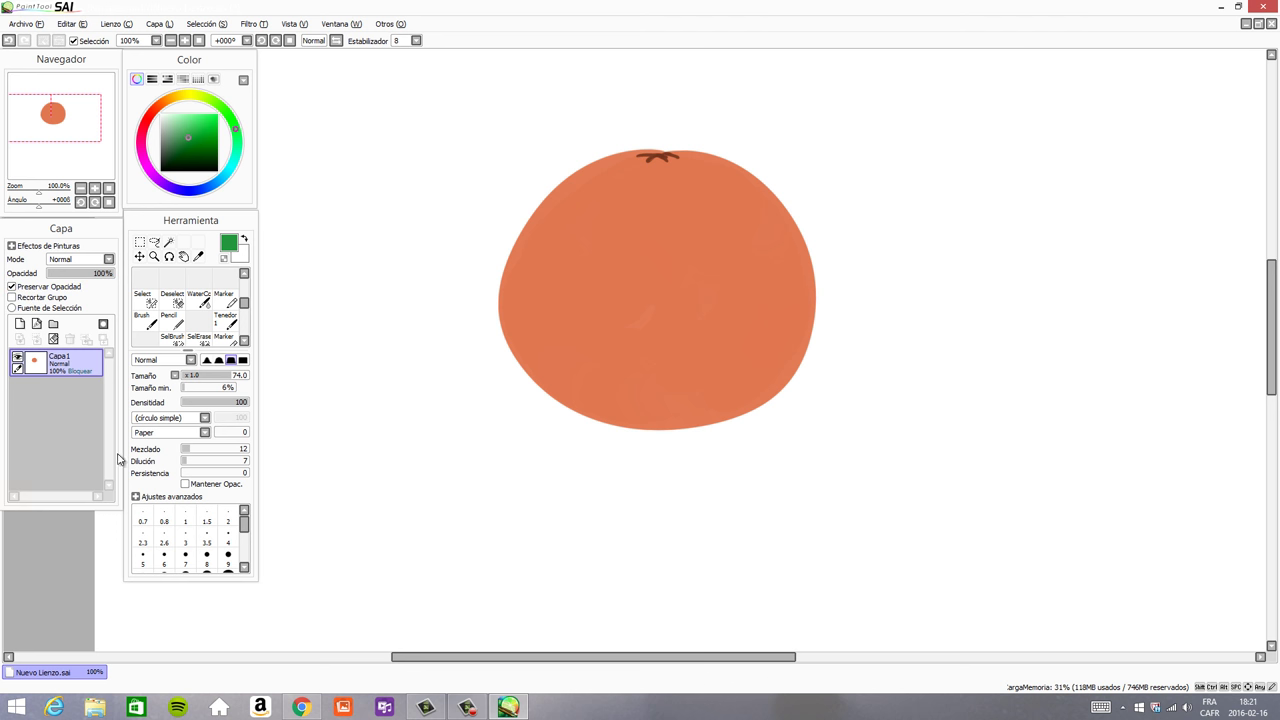
pyautogui.click(193, 124)
pyautogui.moveTo(546, 340); pyautogui.dragTo(575, 340)
pyautogui.moveTo(675, 158)
pyautogui.mouseDown()
pyautogui.moveTo(613, 178)
pyautogui.moveTo(571, 343)
pyautogui.moveTo(809, 257)
pyautogui.moveTo(580, 297)
pyautogui.mouseUp()
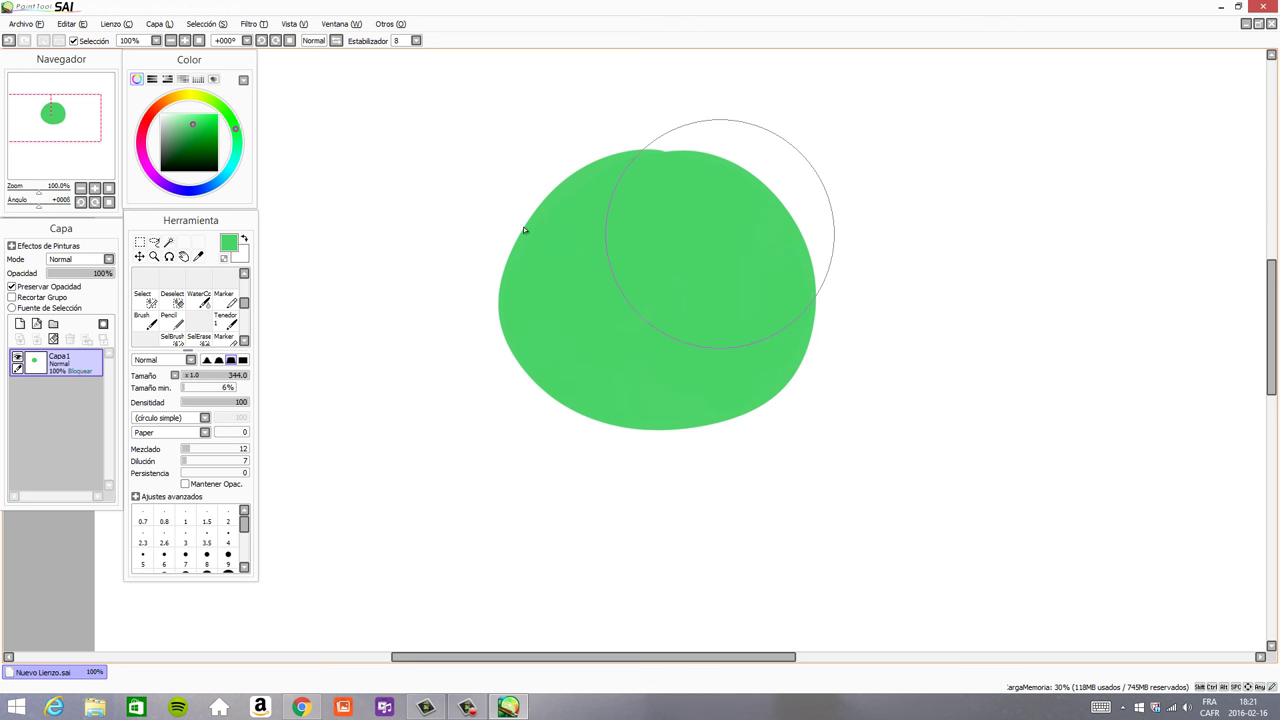
pyautogui.click(9, 40)
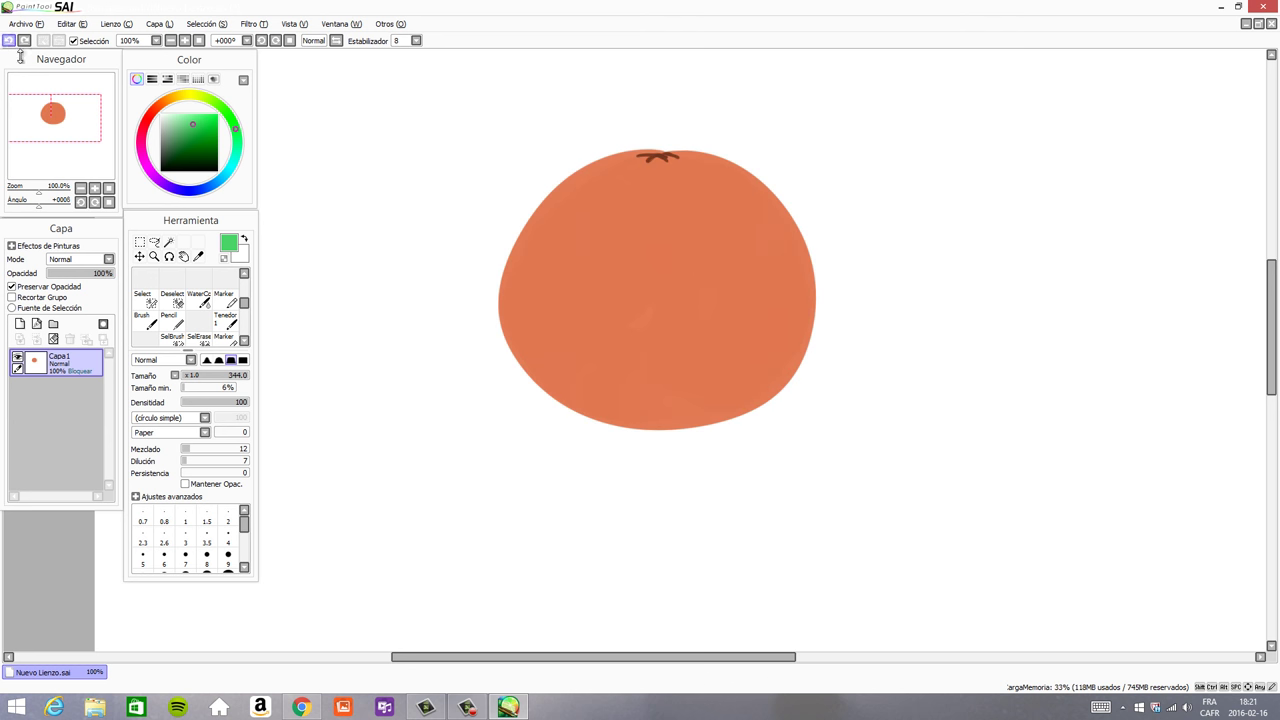
# - Turn off Preservar Opacidad on Capa1 and paint trial light green strokes across the fruit's left side
pyautogui.click(12, 287)
pyautogui.moveTo(600, 194)
pyautogui.mouseDown()
pyautogui.moveTo(675, 166)
pyautogui.moveTo(530, 278)
pyautogui.mouseUp()
pyautogui.moveTo(553, 202); pyautogui.dragTo(552, 340)
pyautogui.moveTo(538, 238); pyautogui.dragTo(686, 380)
pyautogui.moveTo(615, 245)
pyautogui.mouseDown()
pyautogui.moveTo(664, 177)
pyautogui.moveTo(614, 312)
pyautogui.mouseUp()
# - Undo the light green trial strokes on Capa1
pyautogui.hotkey('ctrl', 'z')
pyautogui.hotkey('ctrl', 'z')
pyautogui.hotkey('ctrl', 'z')
pyautogui.hotkey('ctrl', 'z')
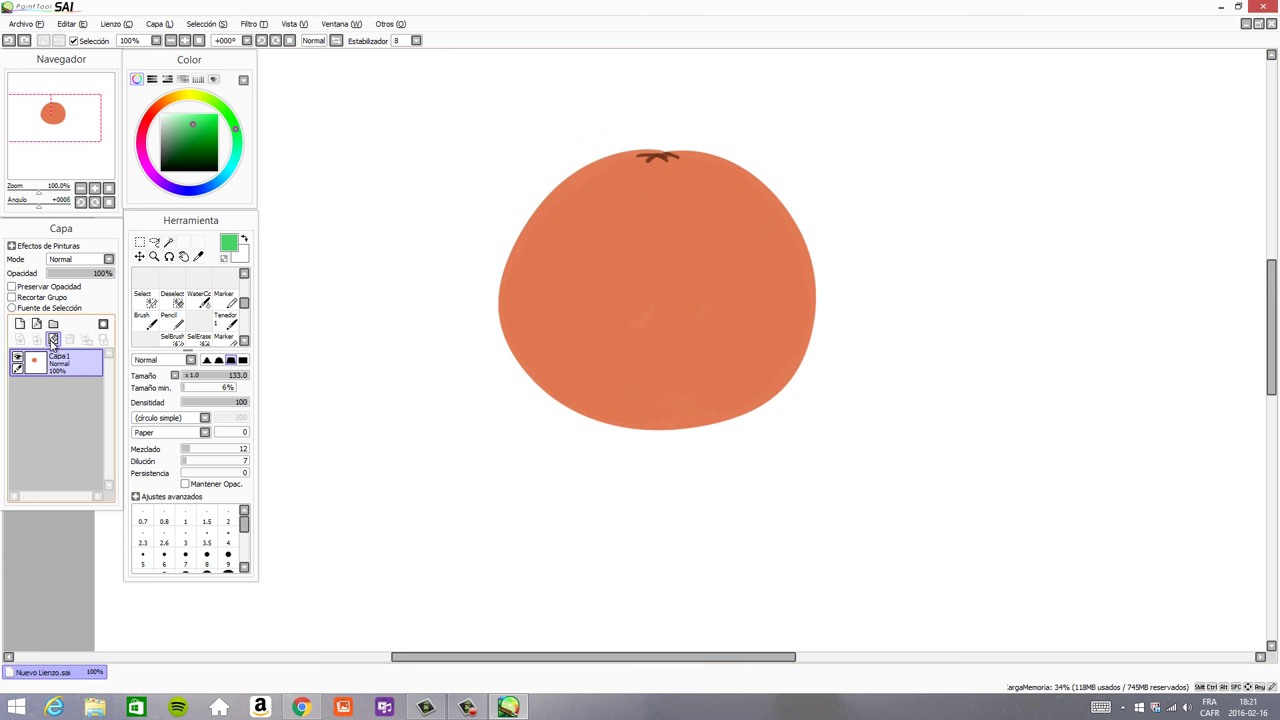
# - Turn on Preservar Opacidad for Capa1 and shade the fruit's right side in a redder, darker tone with brush size 133
pyautogui.click(60, 289)
pyautogui.keyDown('alt'); pyautogui.click(700, 286); pyautogui.keyUp('alt')
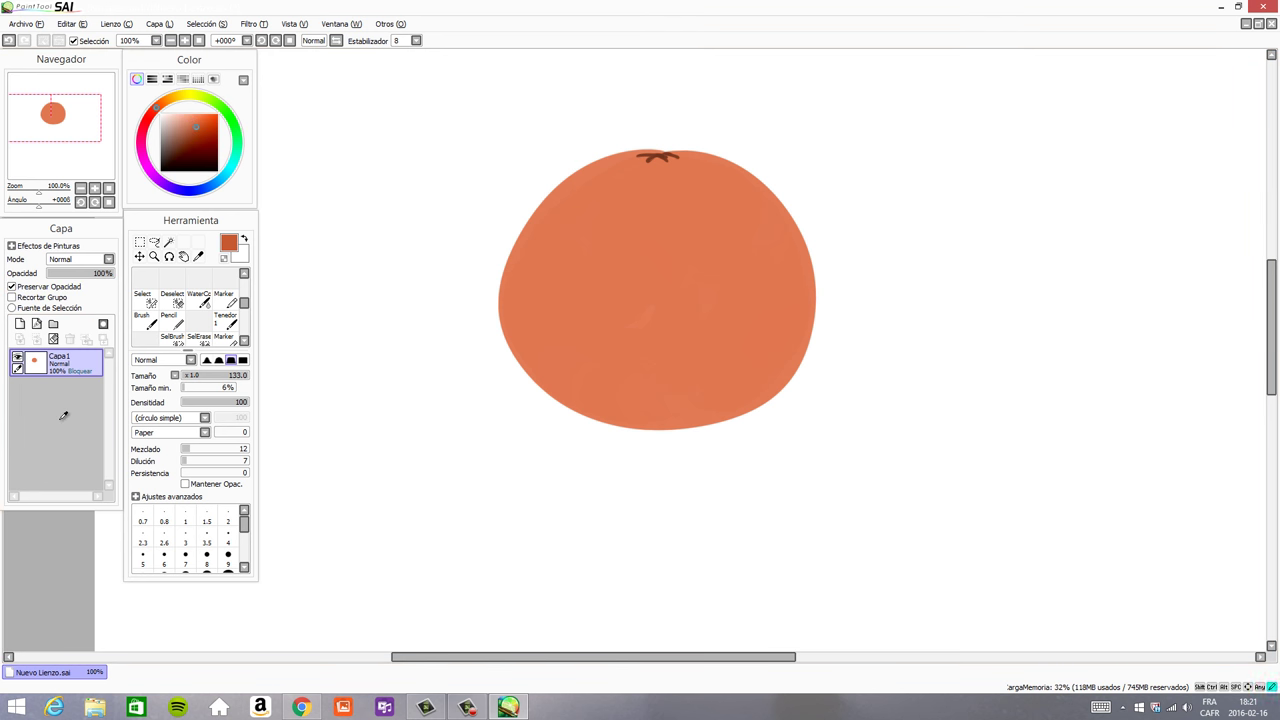
pyautogui.click(152, 112)
pyautogui.moveTo(740, 182); pyautogui.dragTo(780, 332)
pyautogui.moveTo(762, 182)
pyautogui.mouseDown()
pyautogui.moveTo(754, 374)
pyautogui.moveTo(738, 408)
pyautogui.mouseUp()
pyautogui.moveTo(807, 243)
pyautogui.mouseDown()
pyautogui.moveTo(722, 432)
pyautogui.moveTo(739, 175)
pyautogui.moveTo(754, 157)
pyautogui.moveTo(706, 165)
pyautogui.moveTo(711, 153)
pyautogui.moveTo(670, 144)
pyautogui.mouseUp()
pyautogui.moveTo(752, 185)
pyautogui.mouseDown()
pyautogui.moveTo(777, 328)
pyautogui.moveTo(699, 436)
pyautogui.moveTo(766, 231)
pyautogui.moveTo(794, 230)
pyautogui.mouseUp()
pyautogui.hotkey('ctrl', 'z')
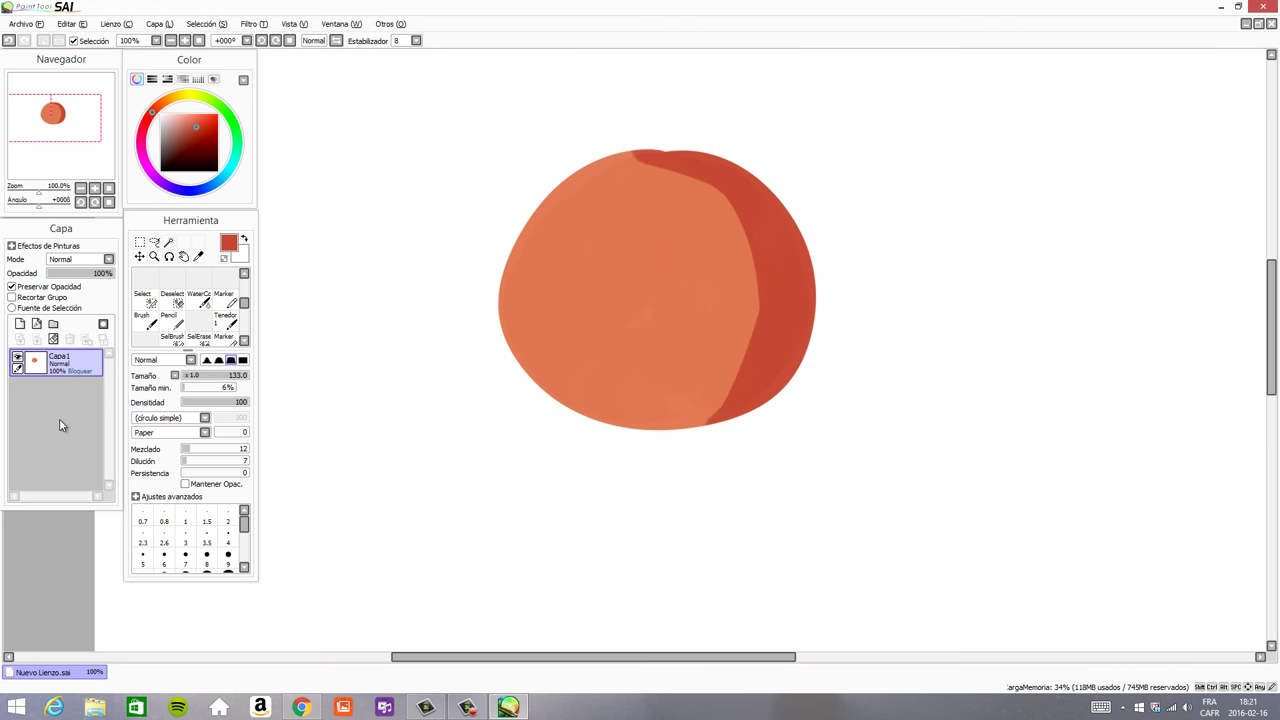
# - Erase a diagonal gap through the red shading into the fruit's body with eraser size 52
pyautogui.press('e')
pyautogui.moveTo(716, 304); pyautogui.dragTo(810, 252)
pyautogui.moveTo(810, 252); pyautogui.dragTo(676, 334)
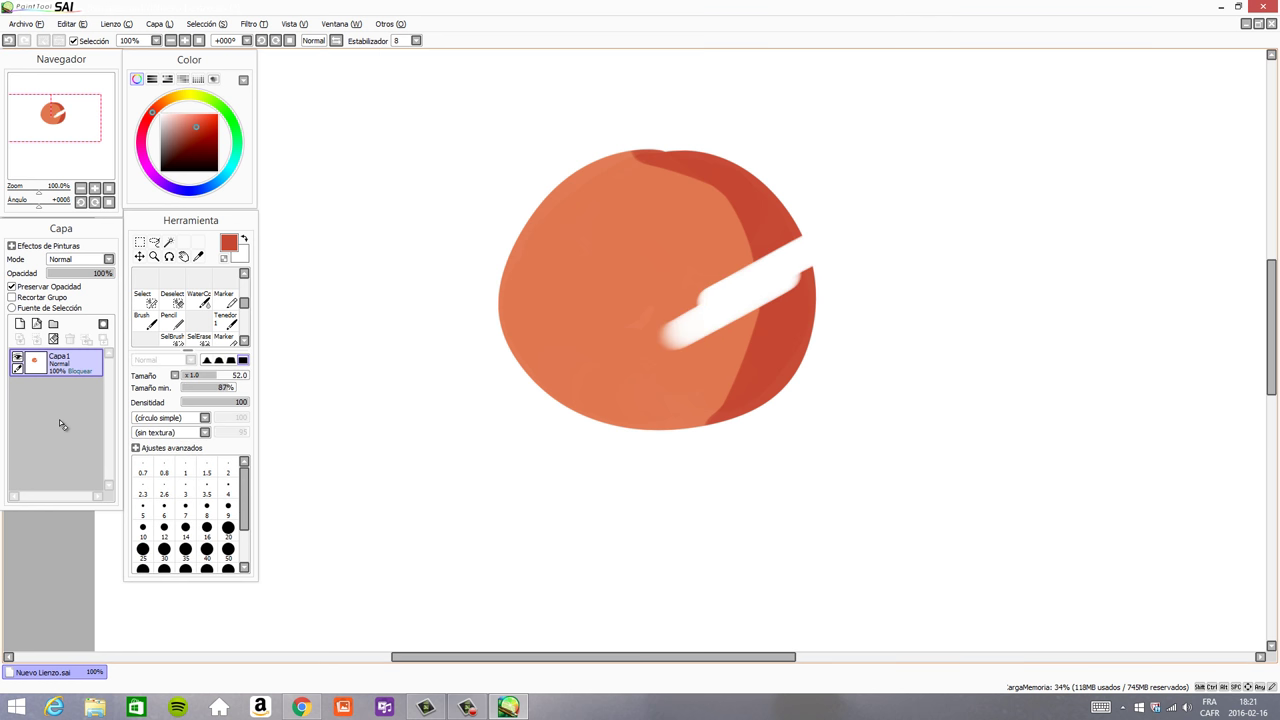
pyautogui.press('b')
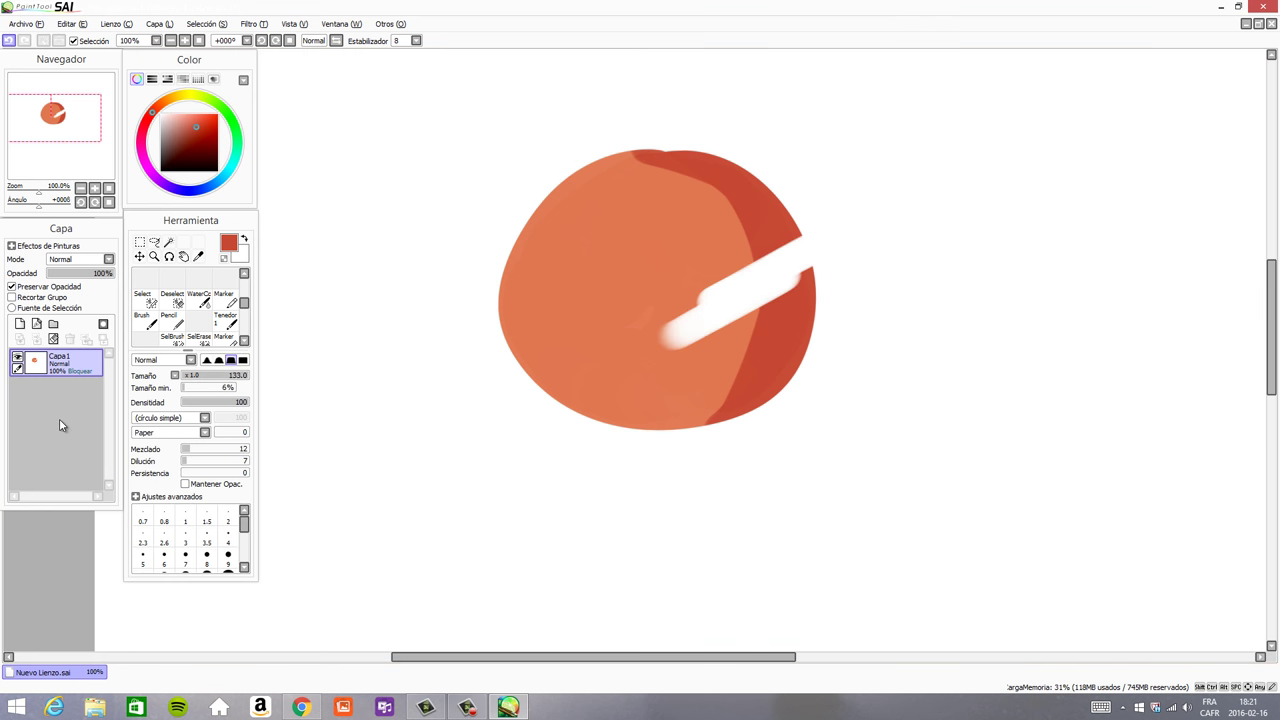
# - Undo the erased gap, the red shading and the Preservar Opacidad setting on Capa1
pyautogui.hotkey('ctrl', 'z')
pyautogui.hotkey('ctrl', 'z')
pyautogui.hotkey('ctrl', 'z')
pyautogui.hotkey('ctrl', 'z')
pyautogui.hotkey('ctrl', 'z')
pyautogui.hotkey('ctrl', 'z')
pyautogui.hotkey('ctrl', 'z')
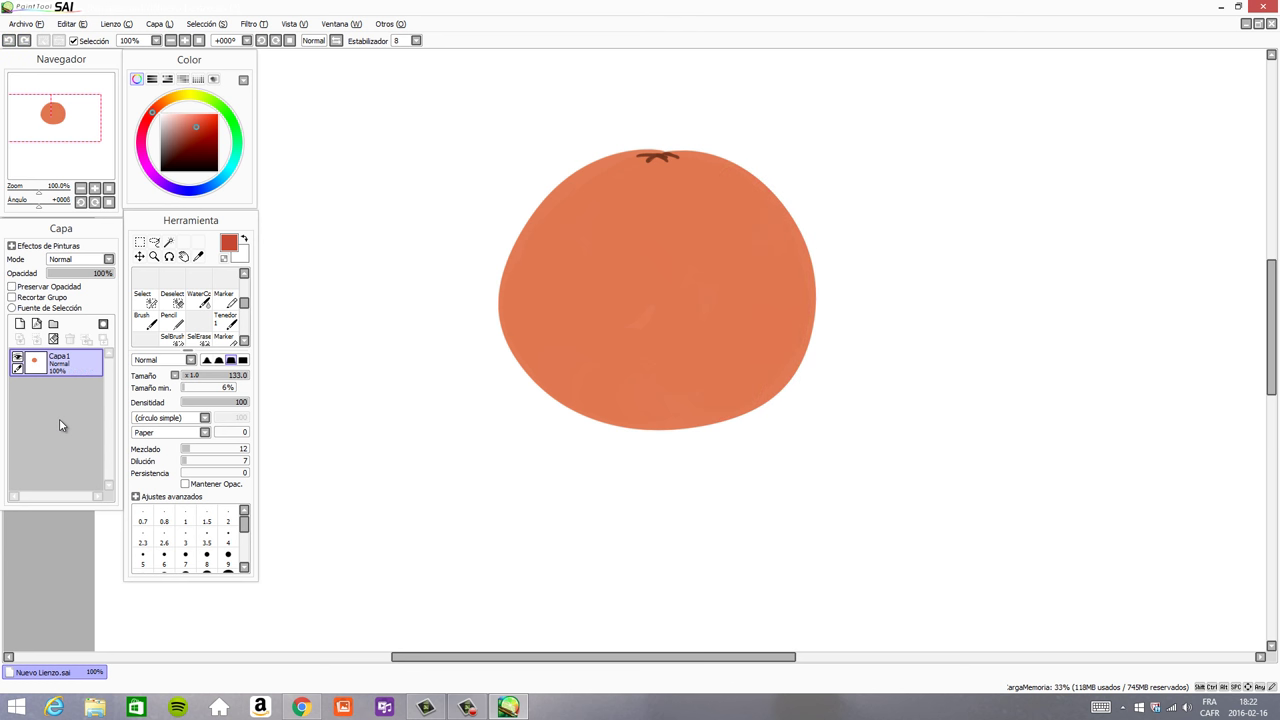
# - Handwrite "Preservar opacidad para" in red beside the fruit's upper right with the Painter brush at size 12
pyautogui.click(145, 321)
pyautogui.moveTo(244, 303); pyautogui.dragTo(244, 285)
pyautogui.click(225, 279)
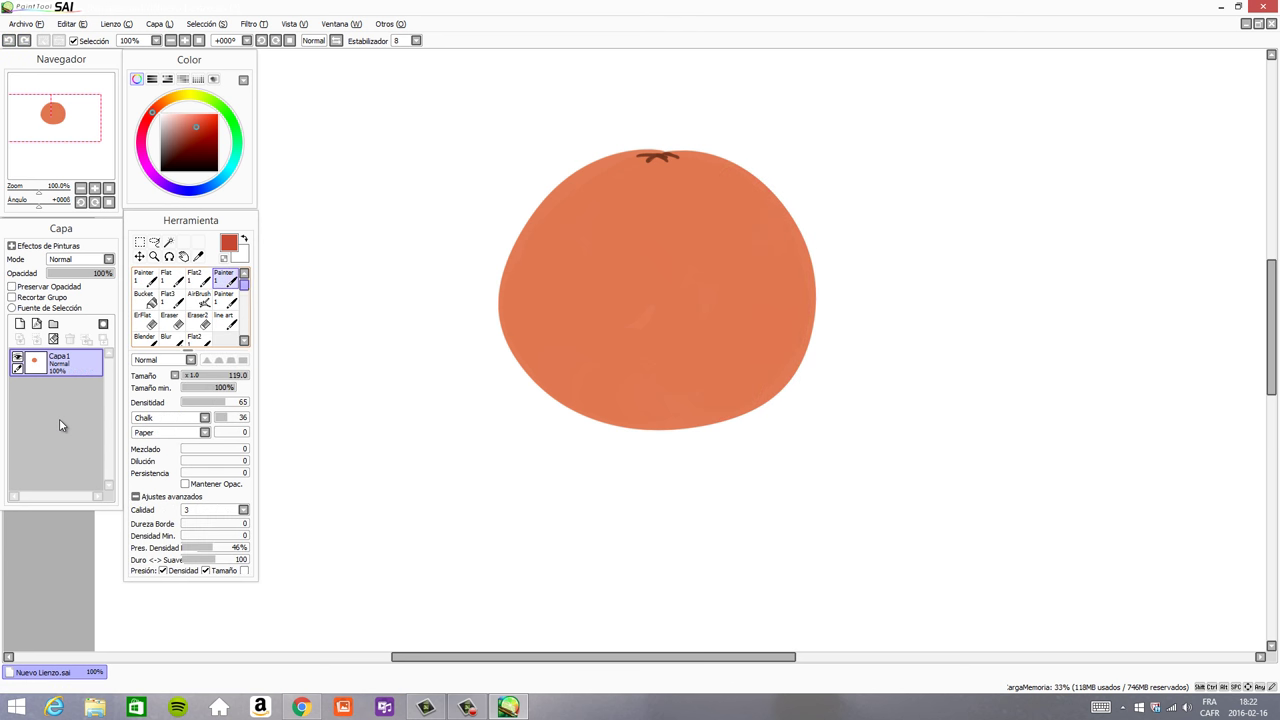
pyautogui.moveTo(820, 354); pyautogui.dragTo(831, 334)
pyautogui.moveTo(885, 128)
pyautogui.mouseDown()
pyautogui.moveTo(889, 165)
pyautogui.moveTo(886, 154)
pyautogui.moveTo(912, 170)
pyautogui.moveTo(901, 143)
pyautogui.mouseUp()
pyautogui.hotkey('ctrl', 'z')
pyautogui.click(225, 300)
pyautogui.moveTo(922, 155); pyautogui.dragTo(926, 159)
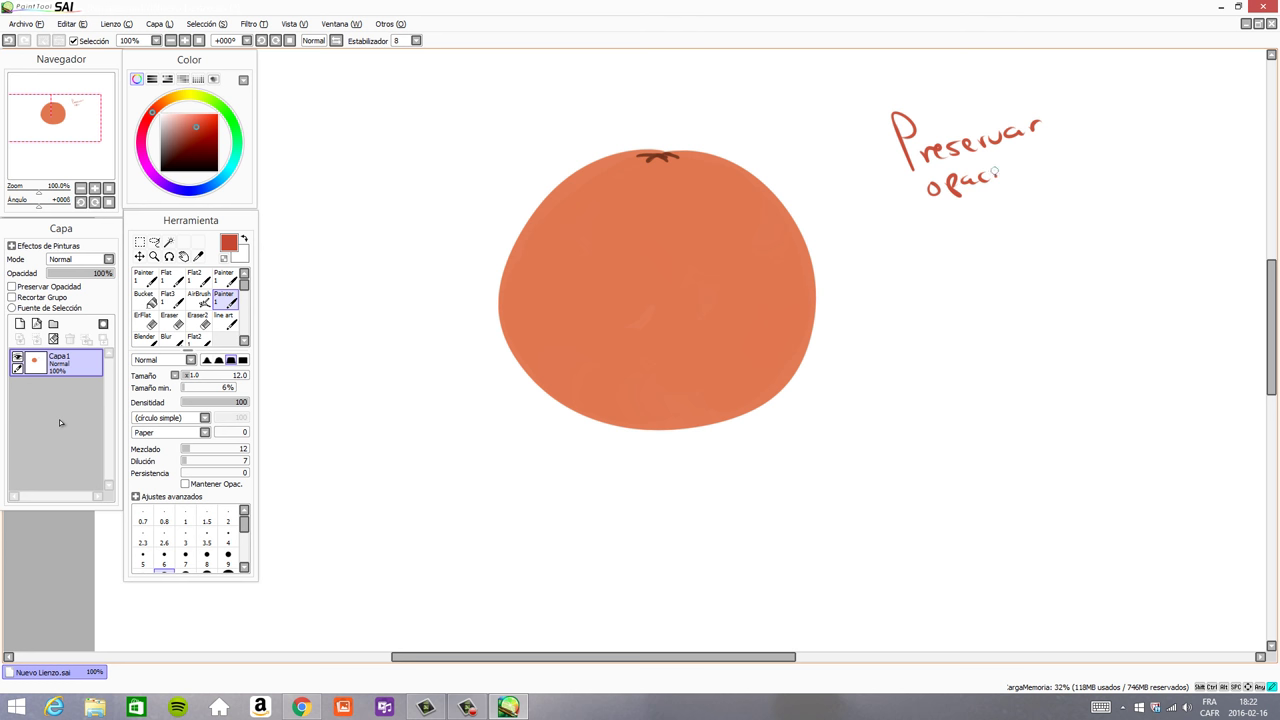
pyautogui.moveTo(1047, 157); pyautogui.dragTo(1056, 167)
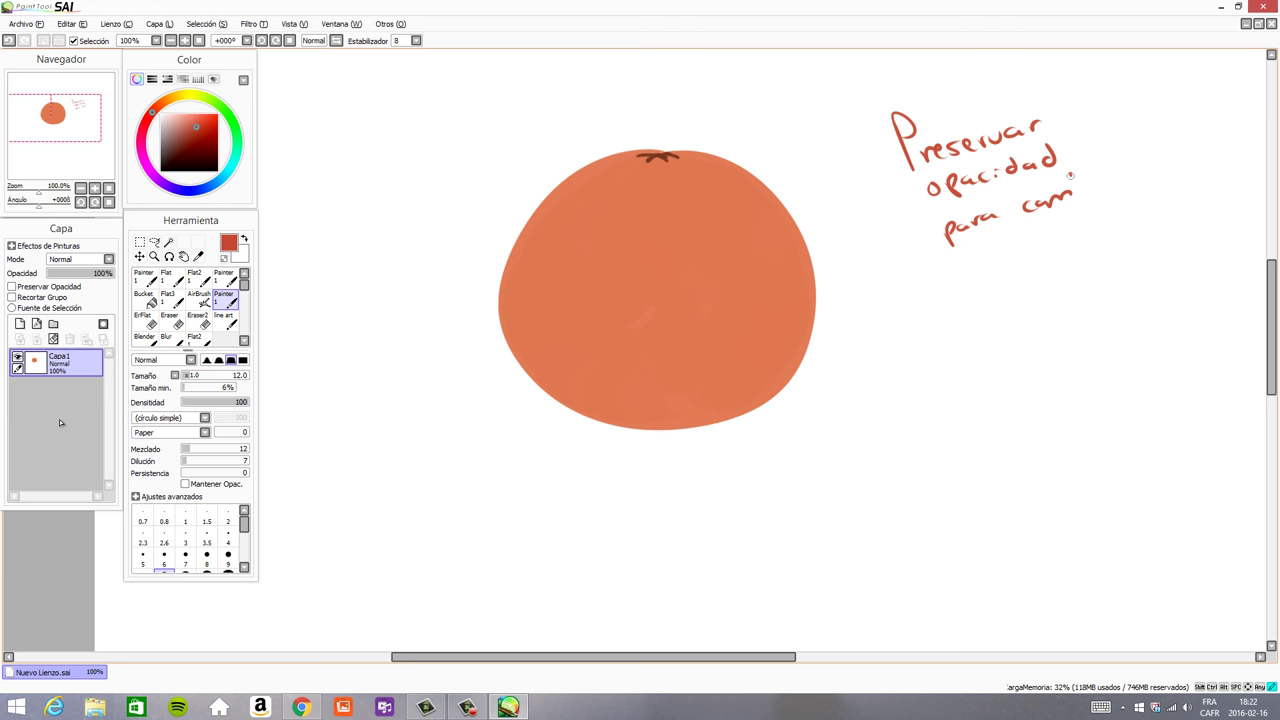
# - Complete the note with "cambiar colores sin salirse", draw a frame around it and number it 1
pyautogui.moveTo(1072, 176); pyautogui.dragTo(1090, 196)
pyautogui.moveTo(1098, 186); pyautogui.dragTo(1099, 196)
pyautogui.hotkey('ctrl', 'z')
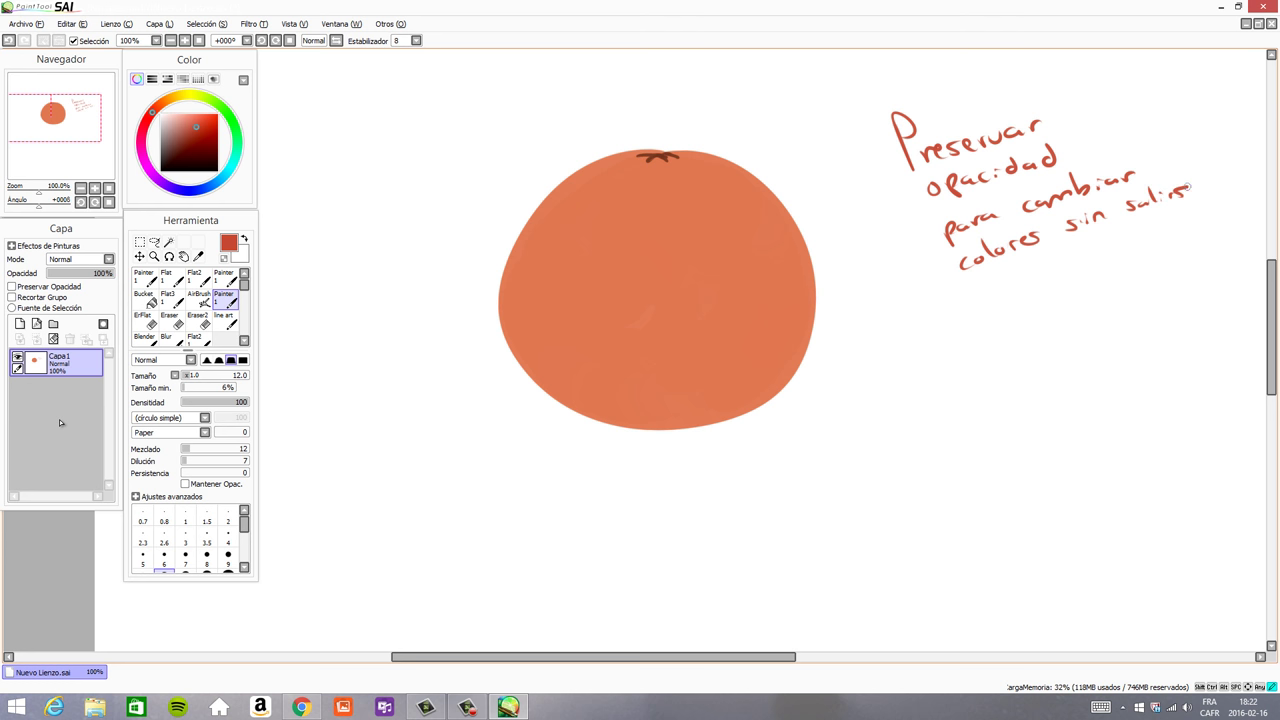
pyautogui.moveTo(1062, 92)
pyautogui.mouseDown()
pyautogui.moveTo(920, 293)
pyautogui.moveTo(1155, 263)
pyautogui.moveTo(1206, 113)
pyautogui.moveTo(1096, 84)
pyautogui.mouseUp()
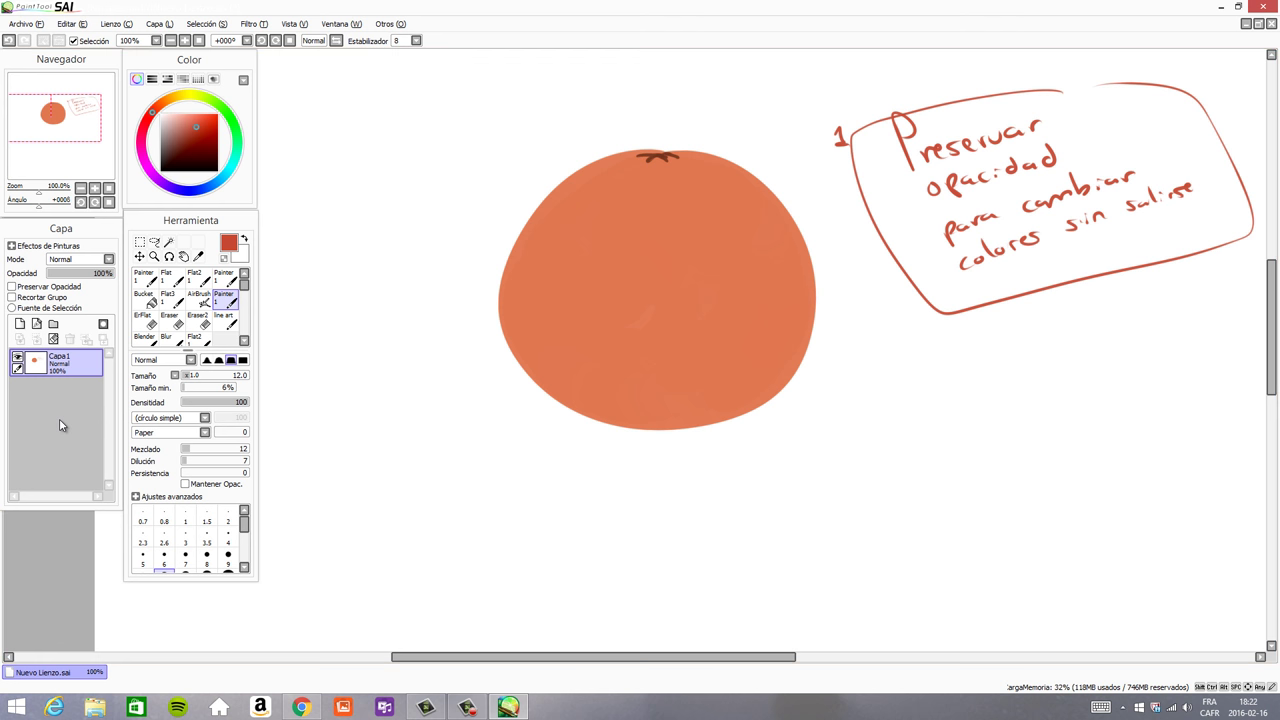
pyautogui.press('m')
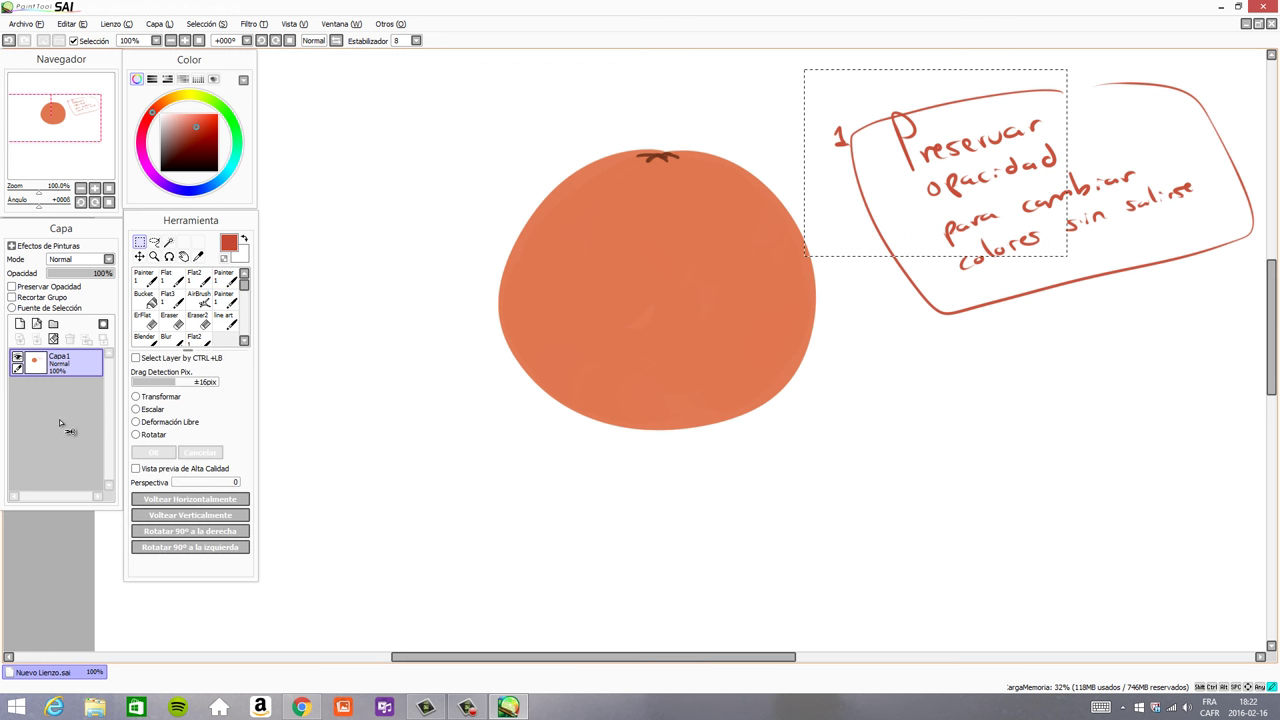
pyautogui.moveTo(875, 119); pyautogui.dragTo(896, 146)
pyautogui.hotkey('ctrl', 'd')
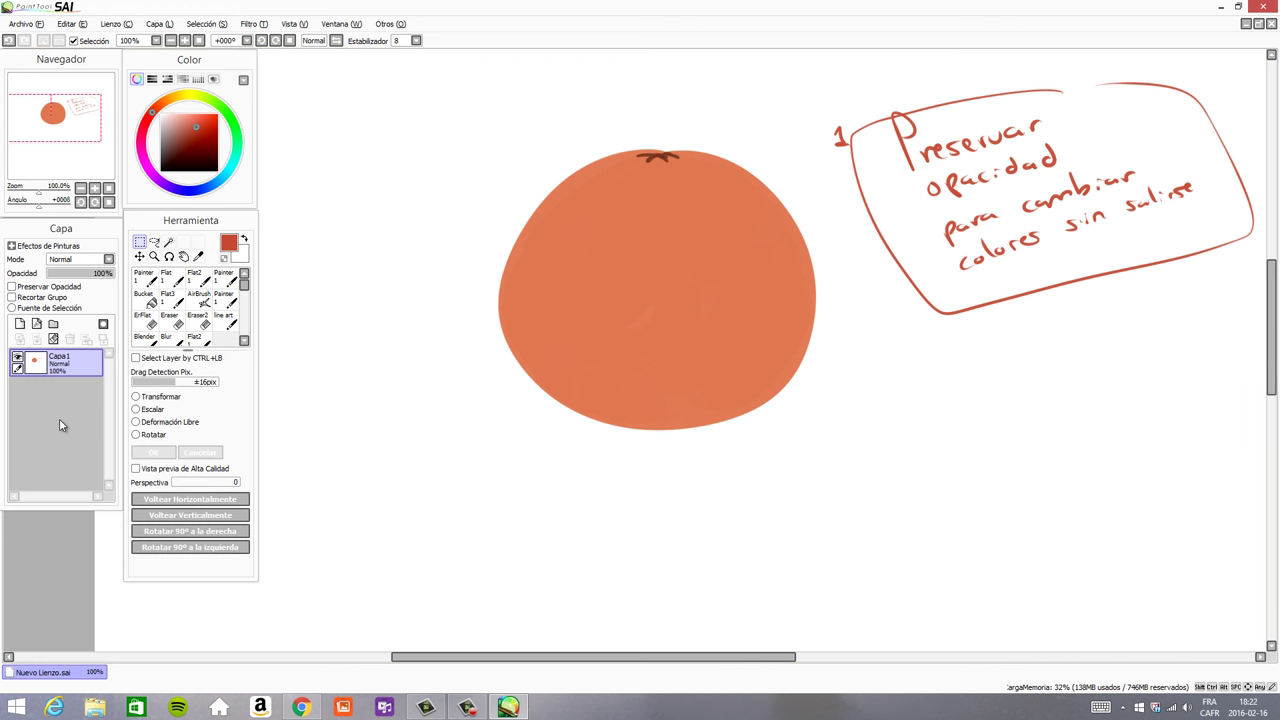
# - Cover the framed note with the Select brush at size 130, cut and paste it onto its own layer, and deselect
pyautogui.moveTo(244, 285); pyautogui.dragTo(244, 299)
pyautogui.moveTo(885, 115)
pyautogui.mouseDown()
pyautogui.moveTo(860, 137)
pyautogui.moveTo(1040, 285)
pyautogui.mouseUp()
pyautogui.moveTo(1170, 90)
pyautogui.mouseDown()
pyautogui.moveTo(1008, 85)
pyautogui.moveTo(914, 103)
pyautogui.moveTo(982, 126)
pyautogui.moveTo(967, 222)
pyautogui.moveTo(1067, 148)
pyautogui.moveTo(1070, 213)
pyautogui.moveTo(1178, 158)
pyautogui.moveTo(1215, 208)
pyautogui.moveTo(1212, 240)
pyautogui.moveTo(1134, 241)
pyautogui.mouseUp()
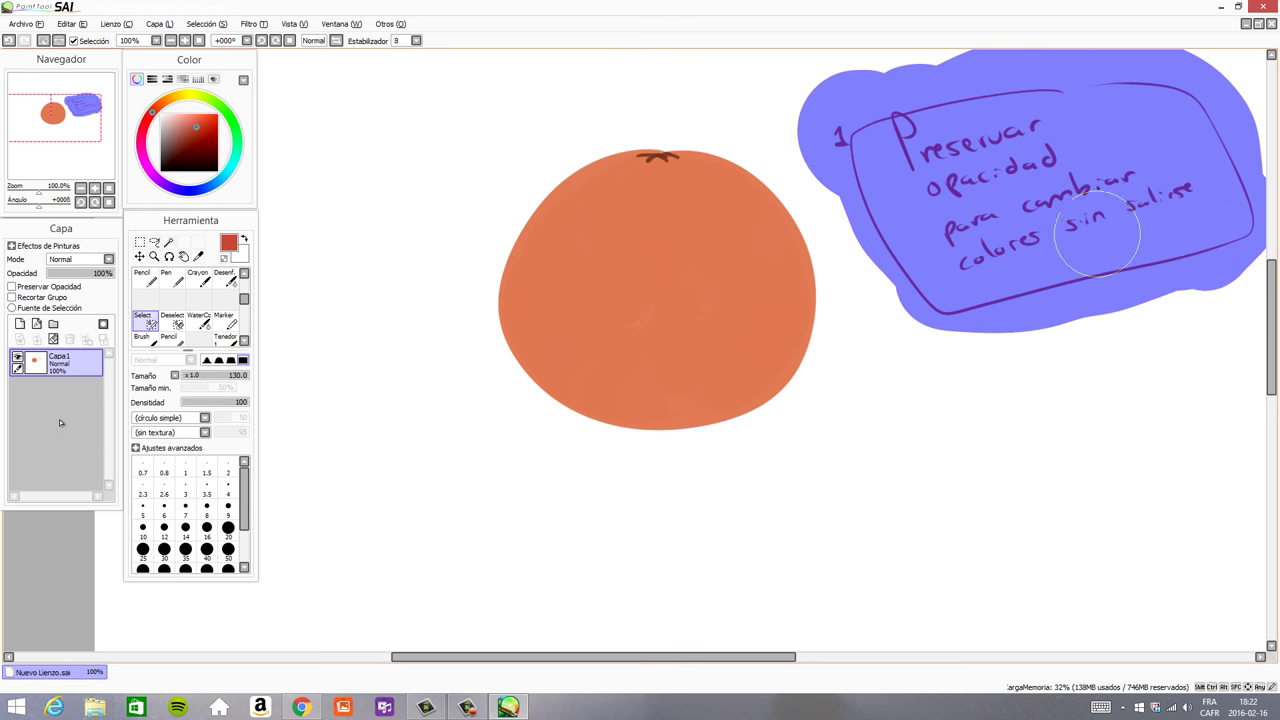
pyautogui.hotkey('ctrl', 'x')
pyautogui.hotkey('ctrl', 'v')
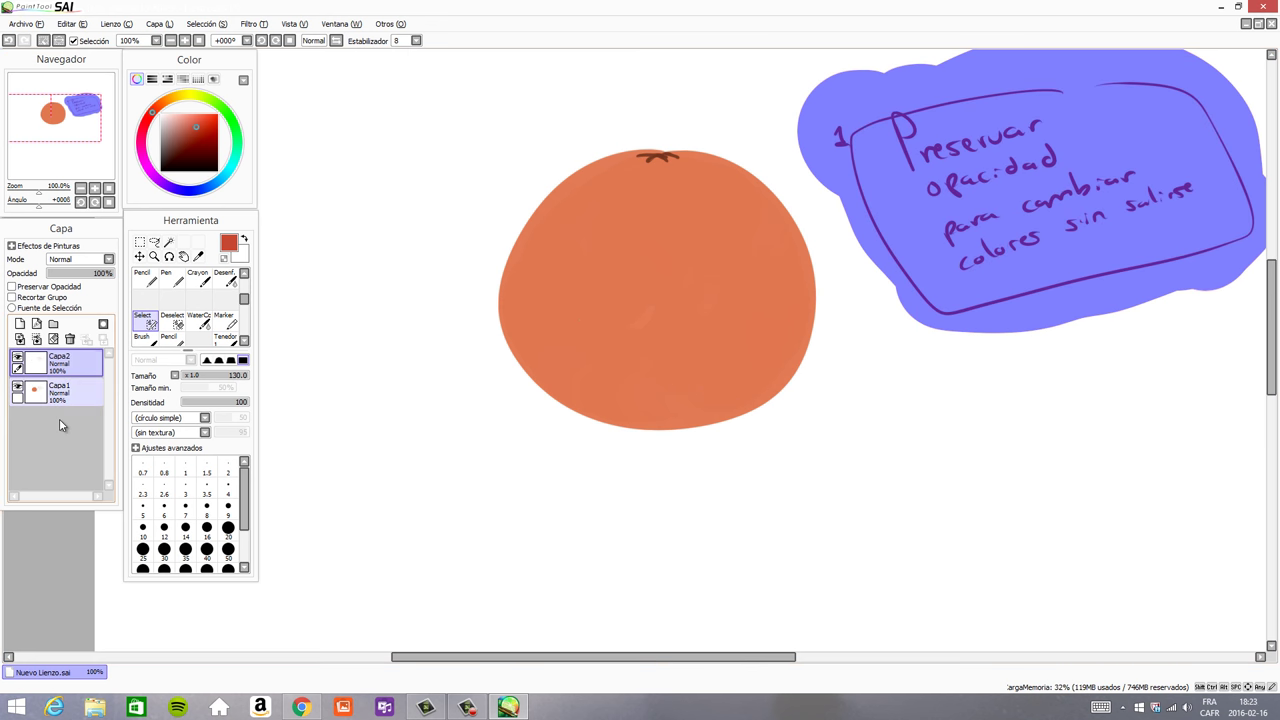
pyautogui.click(60, 393)
pyautogui.click(140, 242)
pyautogui.hotkey('ctrl', 'd')
# - Hide the note layer Capa2 and move it below Capa1
pyautogui.press('e')
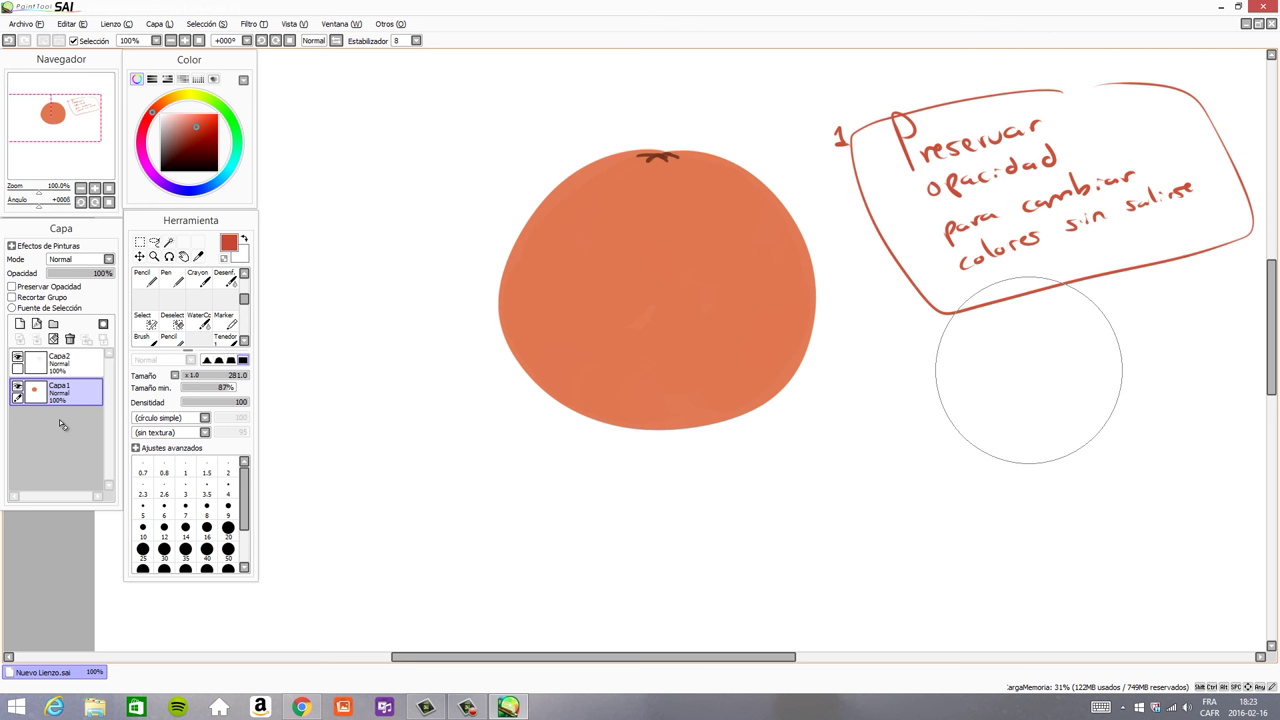
pyautogui.keyDown('ctrl'); pyautogui.click(70, 363); pyautogui.keyUp('ctrl')
pyautogui.click(17, 357)
pyautogui.moveTo(60, 363); pyautogui.dragTo(60, 425)
pyautogui.hotkey('ctrl', 'z')
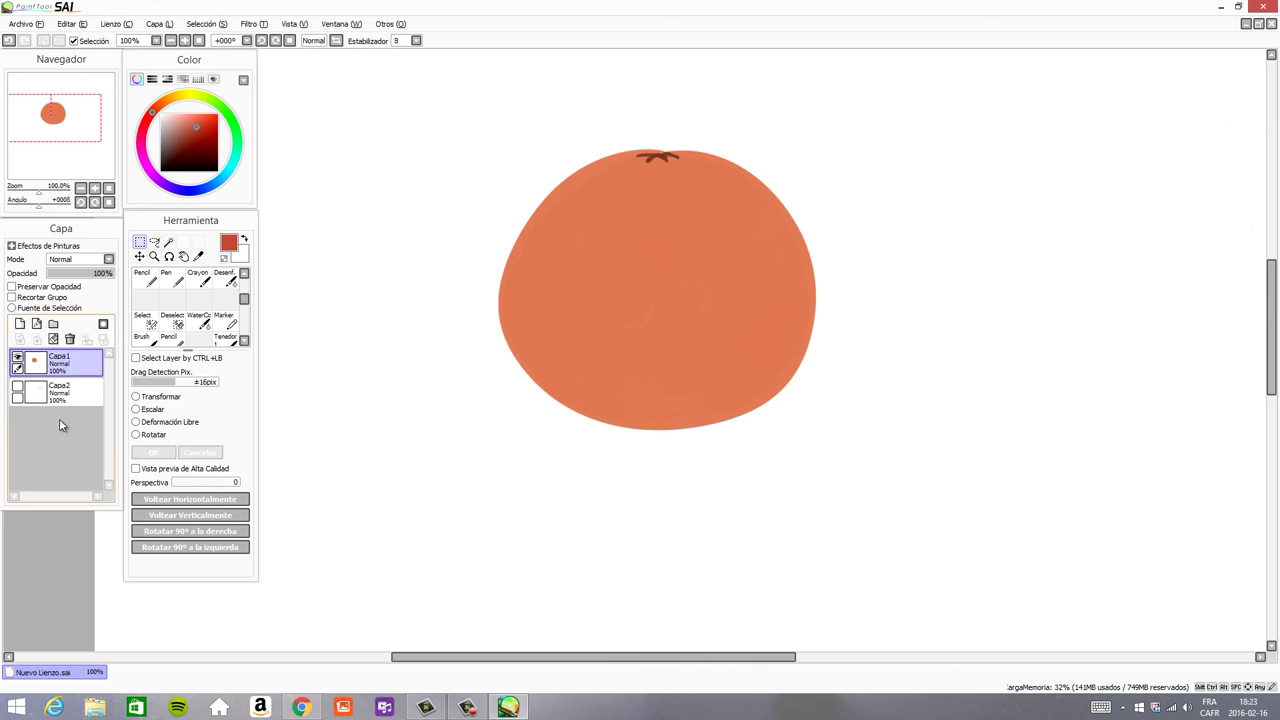
# - Add a new layer above Capa1 and turn on Recortar Grupo for it
pyautogui.click(20, 325)
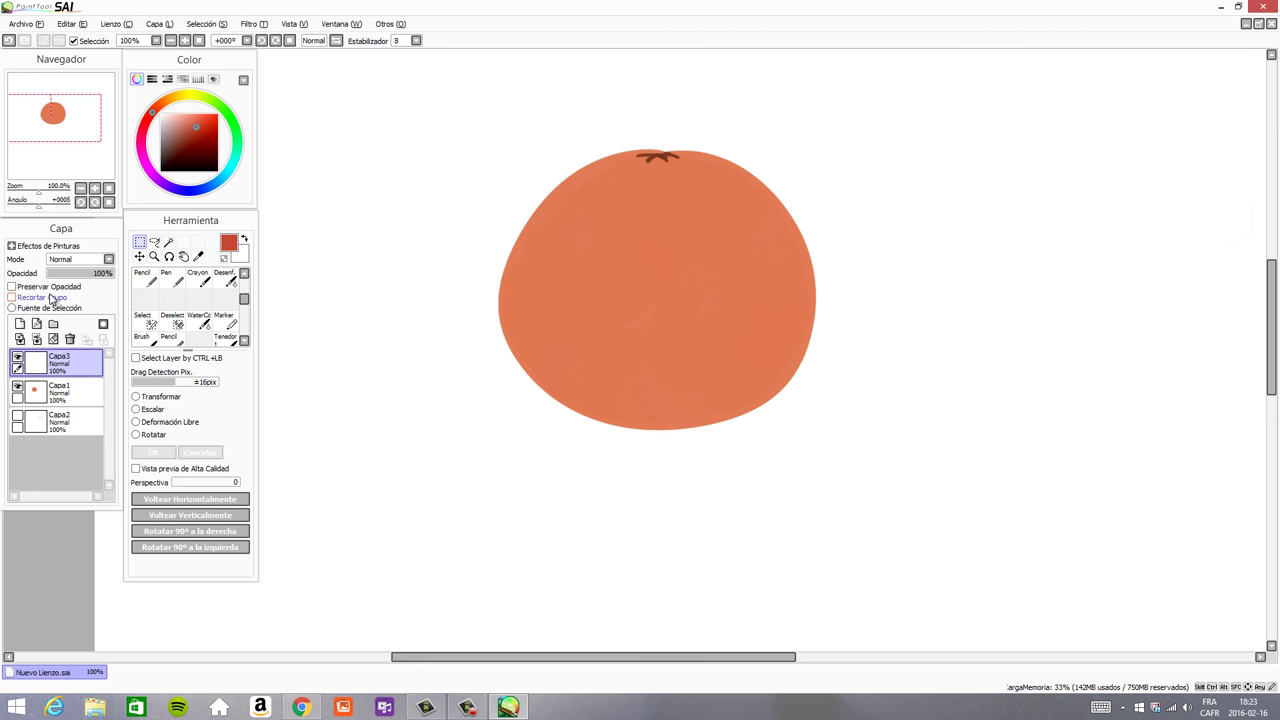
pyautogui.click(50, 297)
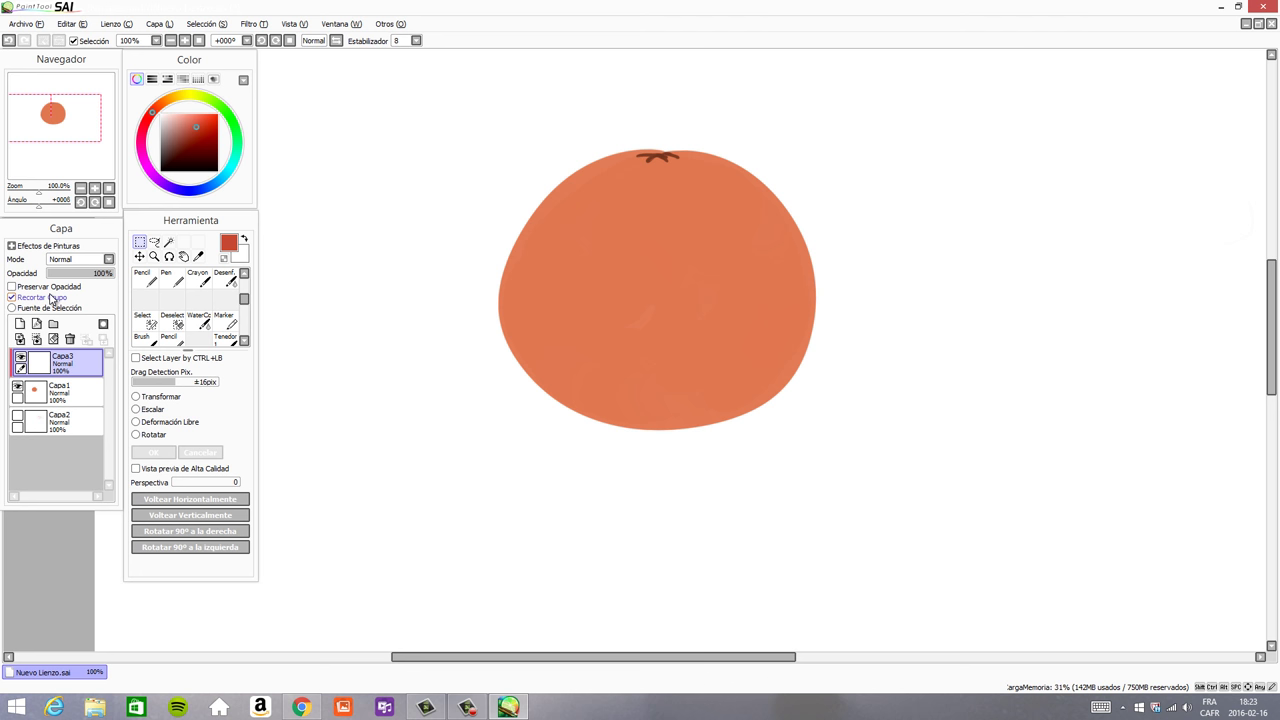
# - Shade the right side of the orange on clipped layer Capa3 in a darker orange with the Painter brush at size 123
pyautogui.rightClick(657, 290)
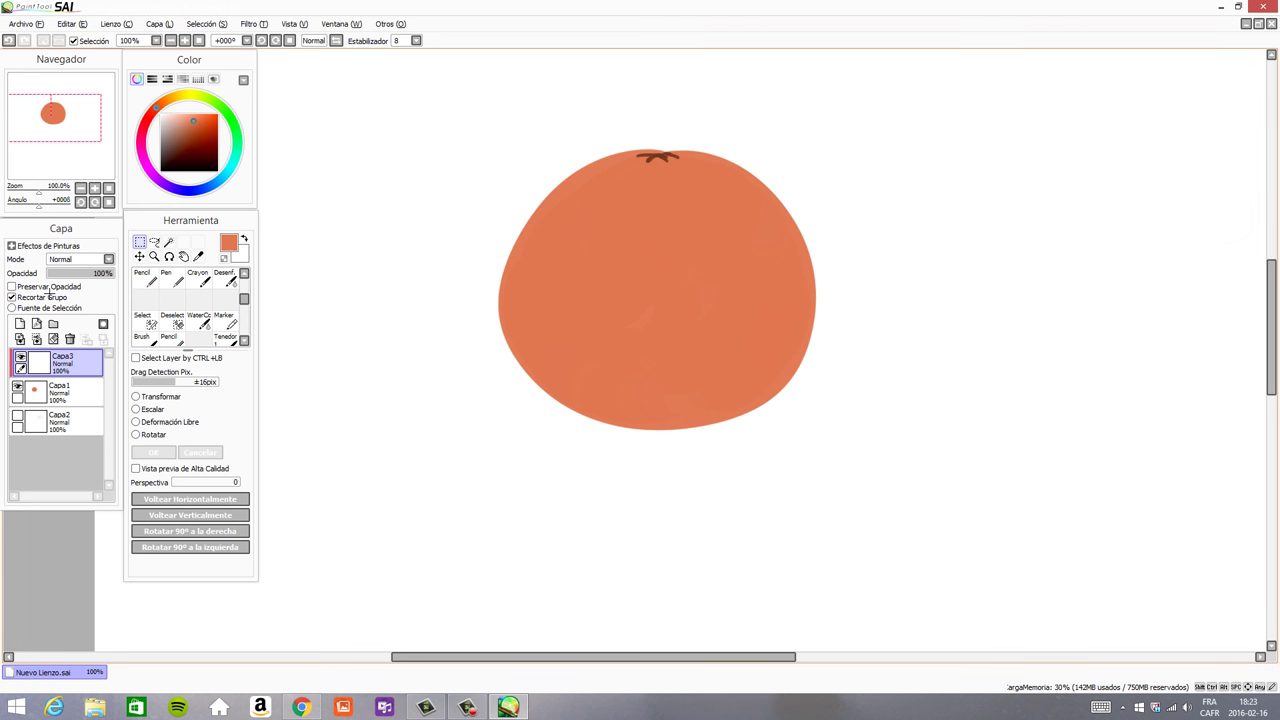
pyautogui.moveTo(195, 123); pyautogui.dragTo(154, 110)
pyautogui.moveTo(244, 299); pyautogui.dragTo(244, 284)
pyautogui.click(225, 300)
pyautogui.moveTo(749, 200)
pyautogui.mouseDown()
pyautogui.moveTo(768, 200)
pyautogui.moveTo(783, 318)
pyautogui.mouseUp()
pyautogui.hotkey('ctrl', 'z')
pyautogui.rightClick(650, 215)
pyautogui.click(196, 126)
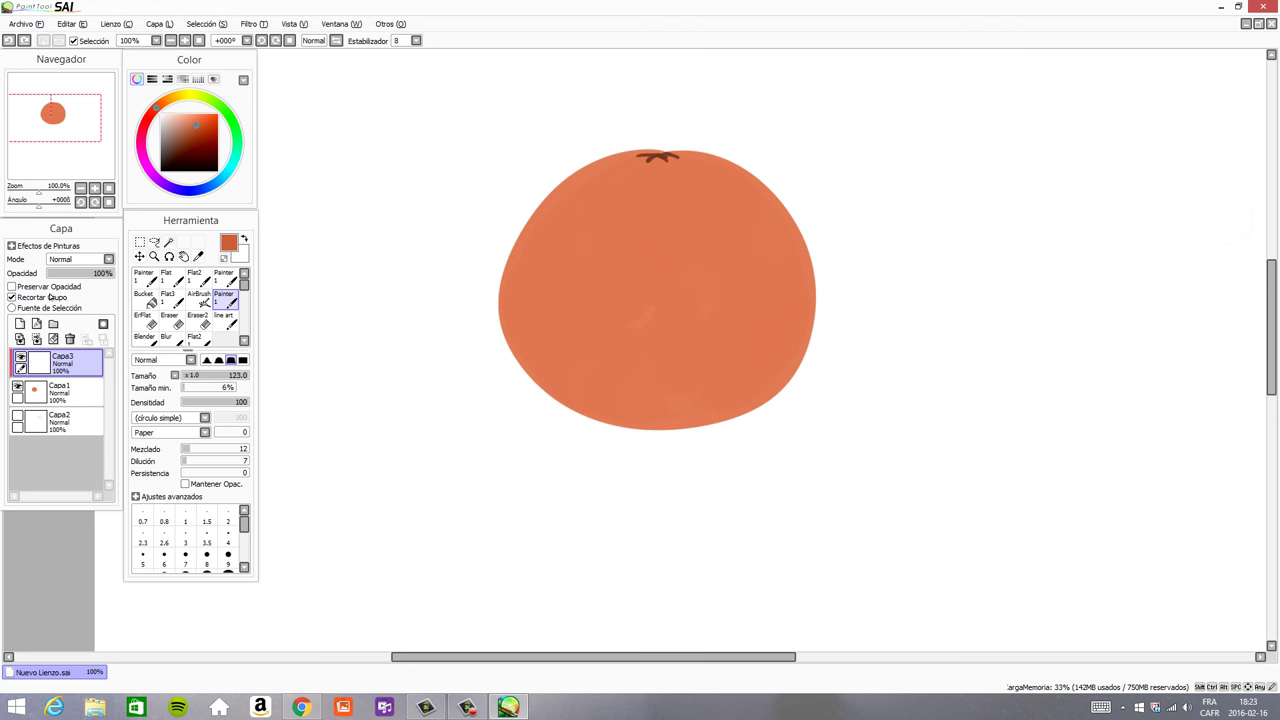
pyautogui.moveTo(749, 149)
pyautogui.mouseDown()
pyautogui.moveTo(775, 250)
pyautogui.moveTo(737, 169)
pyautogui.moveTo(742, 407)
pyautogui.moveTo(790, 247)
pyautogui.moveTo(788, 308)
pyautogui.moveTo(670, 441)
pyautogui.moveTo(705, 160)
pyautogui.moveTo(732, 188)
pyautogui.moveTo(683, 155)
pyautogui.moveTo(739, 237)
pyautogui.moveTo(771, 365)
pyautogui.moveTo(772, 262)
pyautogui.moveTo(746, 212)
pyautogui.moveTo(719, 405)
pyautogui.mouseUp()
pyautogui.moveTo(775, 270)
pyautogui.mouseDown()
pyautogui.moveTo(773, 300)
pyautogui.moveTo(622, 432)
pyautogui.mouseUp()
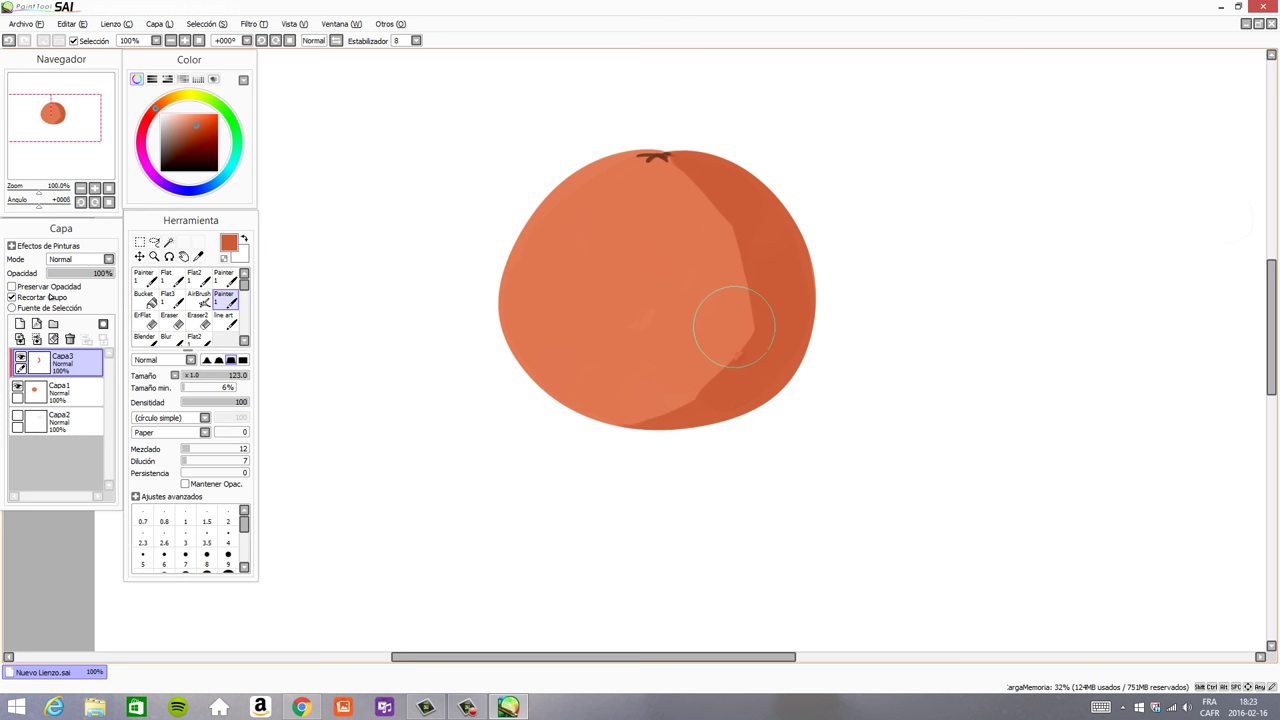
# - Try erasing a band across the shadow with Eraser2, undo it and return to the Painter brush
pyautogui.press('e')
pyautogui.moveTo(737, 266)
pyautogui.mouseDown()
pyautogui.moveTo(698, 322)
pyautogui.moveTo(800, 386)
pyautogui.mouseUp()
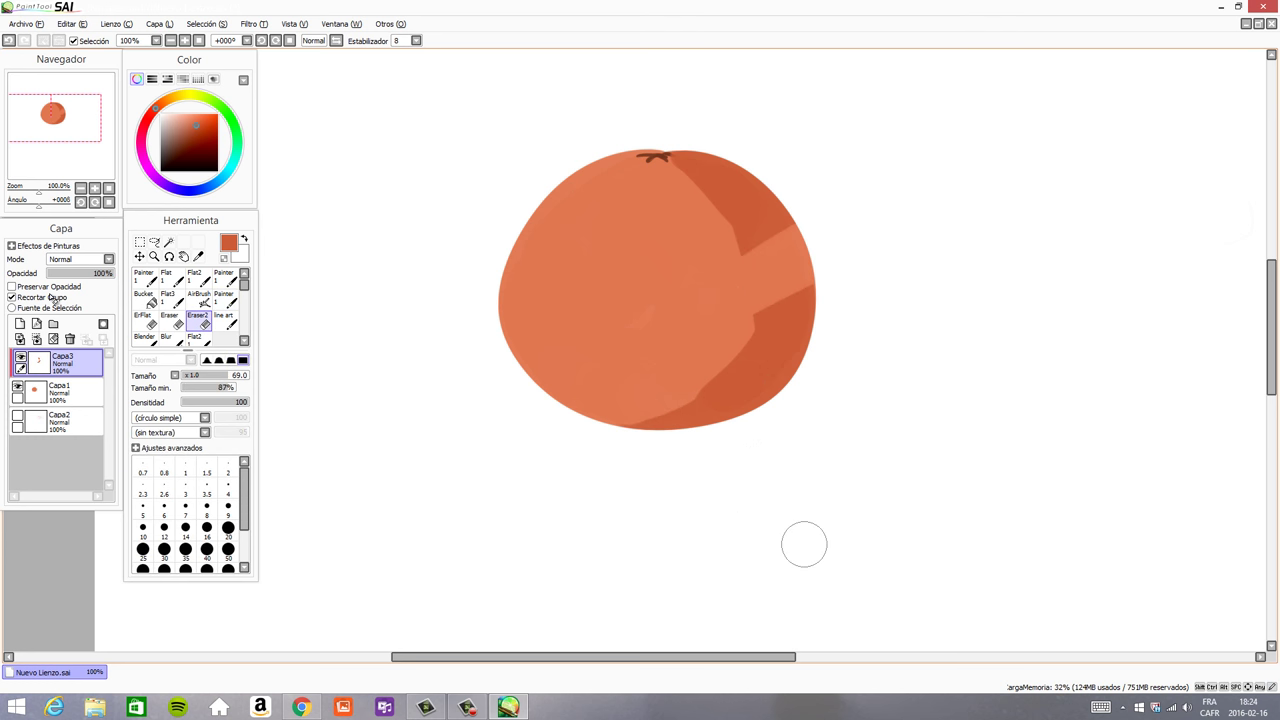
pyautogui.press('b')
pyautogui.hotkey('ctrl', 'z')
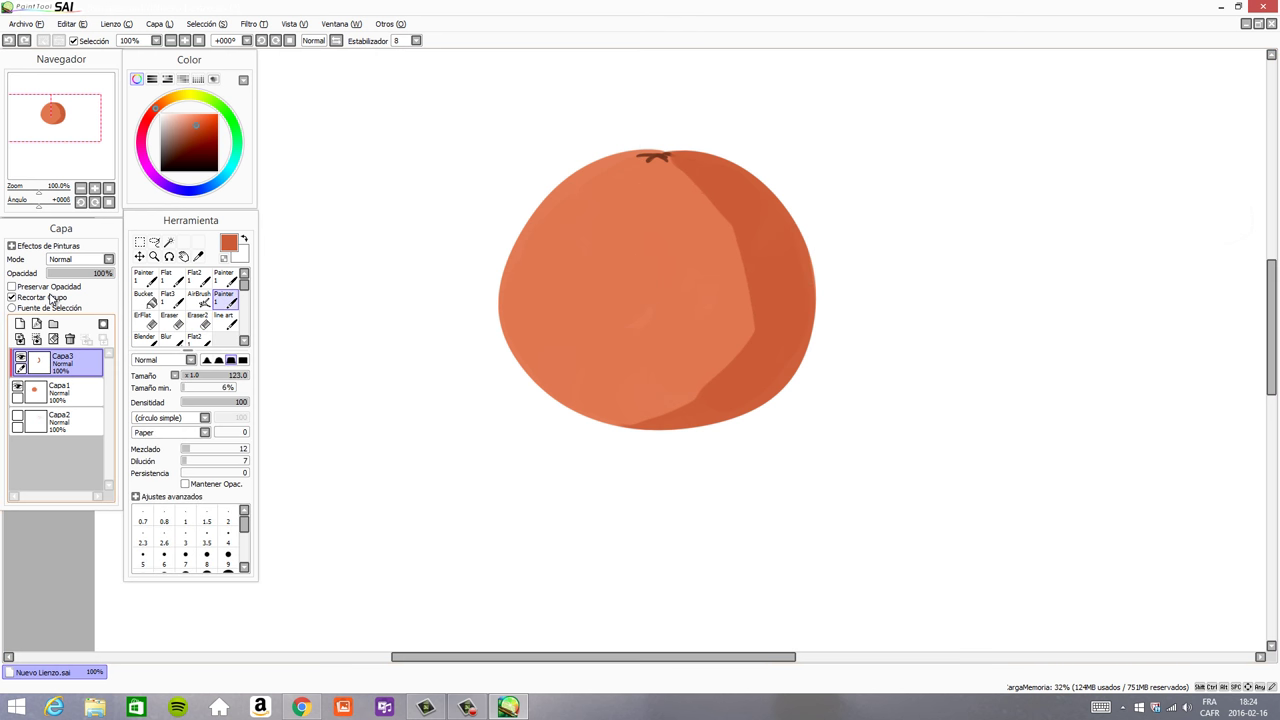
# - Try two diagonal shadow strokes across the middle of the orange and undo both
pyautogui.keyDown('ctrl'); pyautogui.click(60, 392); pyautogui.keyUp('ctrl')
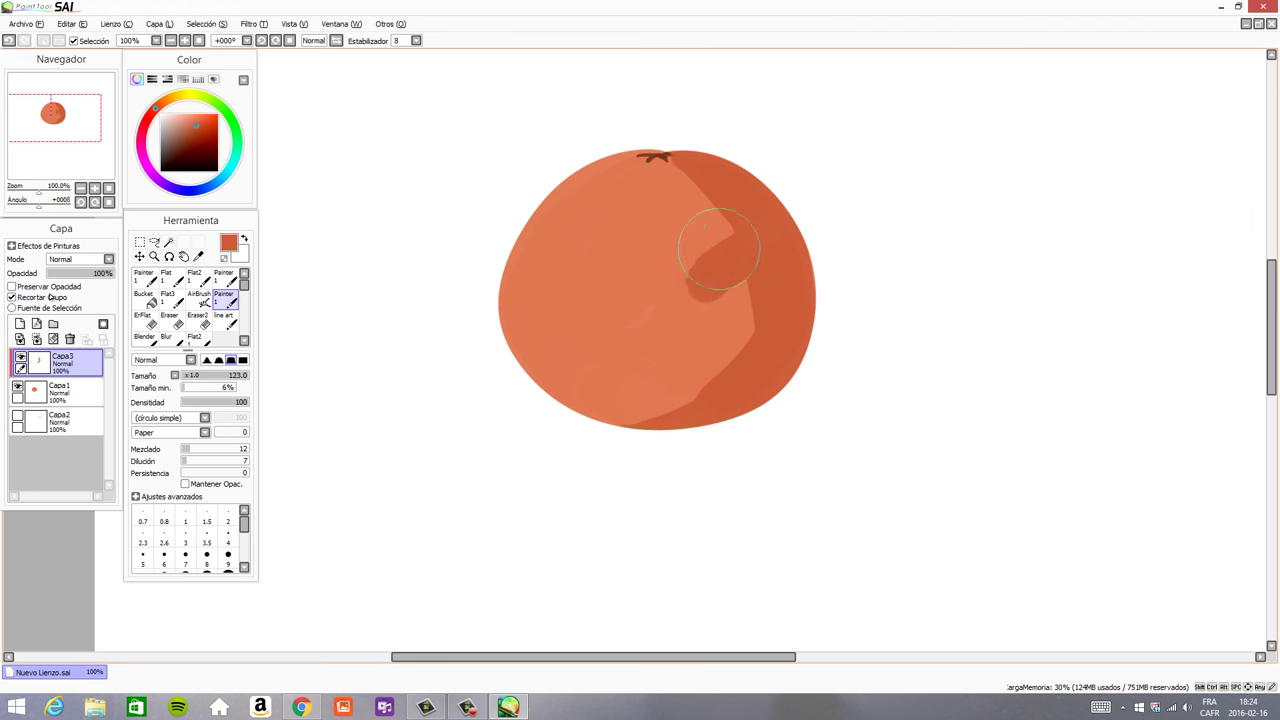
pyautogui.moveTo(556, 358); pyautogui.dragTo(762, 204)
pyautogui.hotkey('ctrl', 'z')
pyautogui.moveTo(562, 325); pyautogui.dragTo(766, 228)
pyautogui.hotkey('ctrl', 'z')
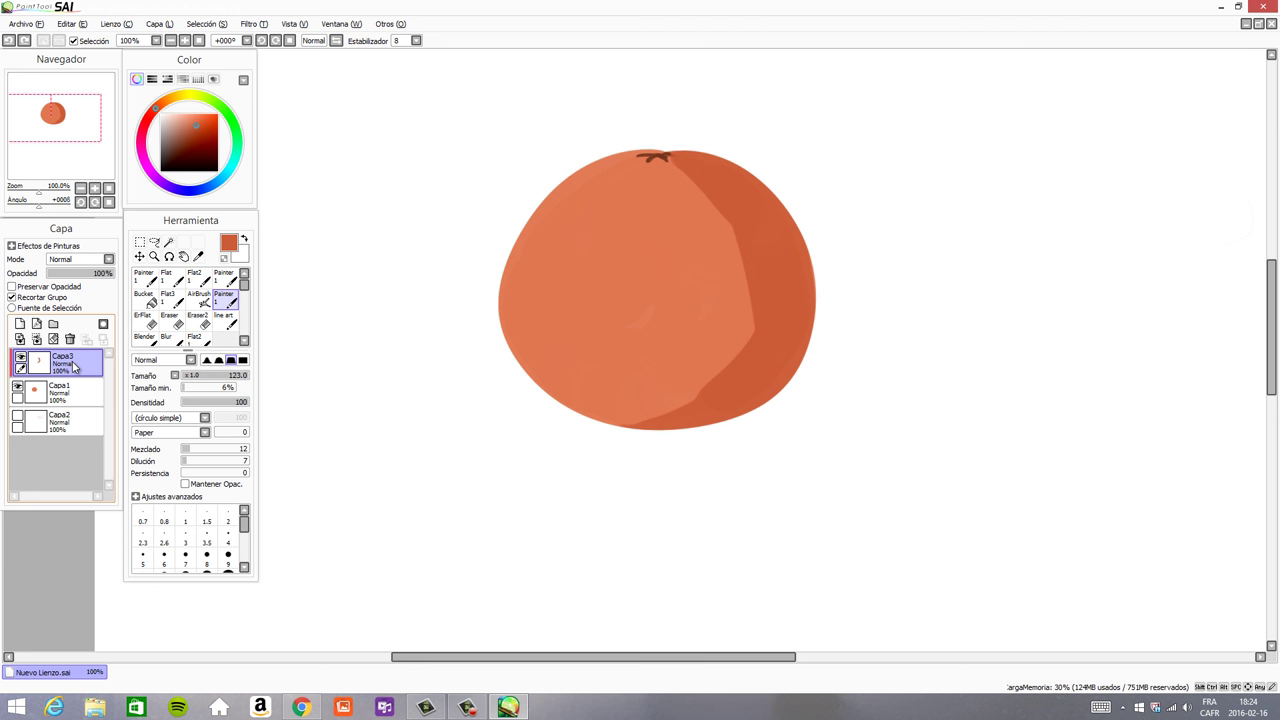
# - Delete the clipped shading layer Capa3 and show the note layer Capa2 again
pyautogui.click(69, 340)
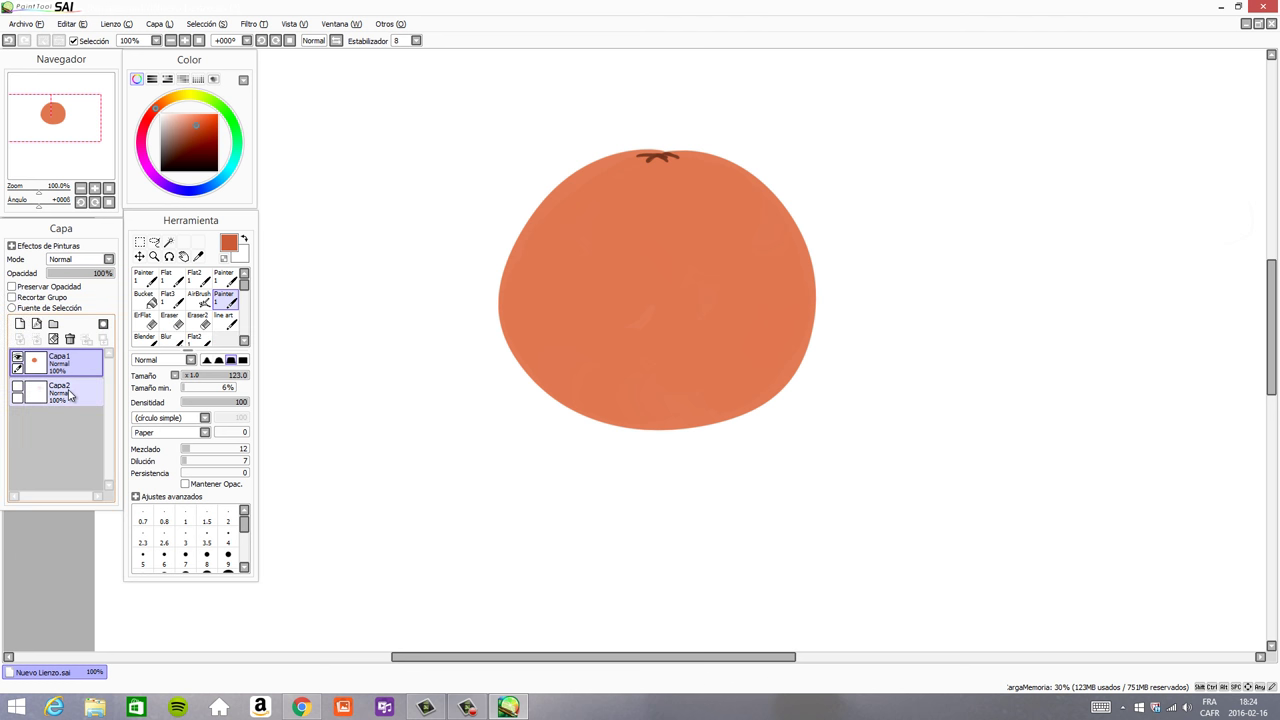
pyautogui.click(18, 388)
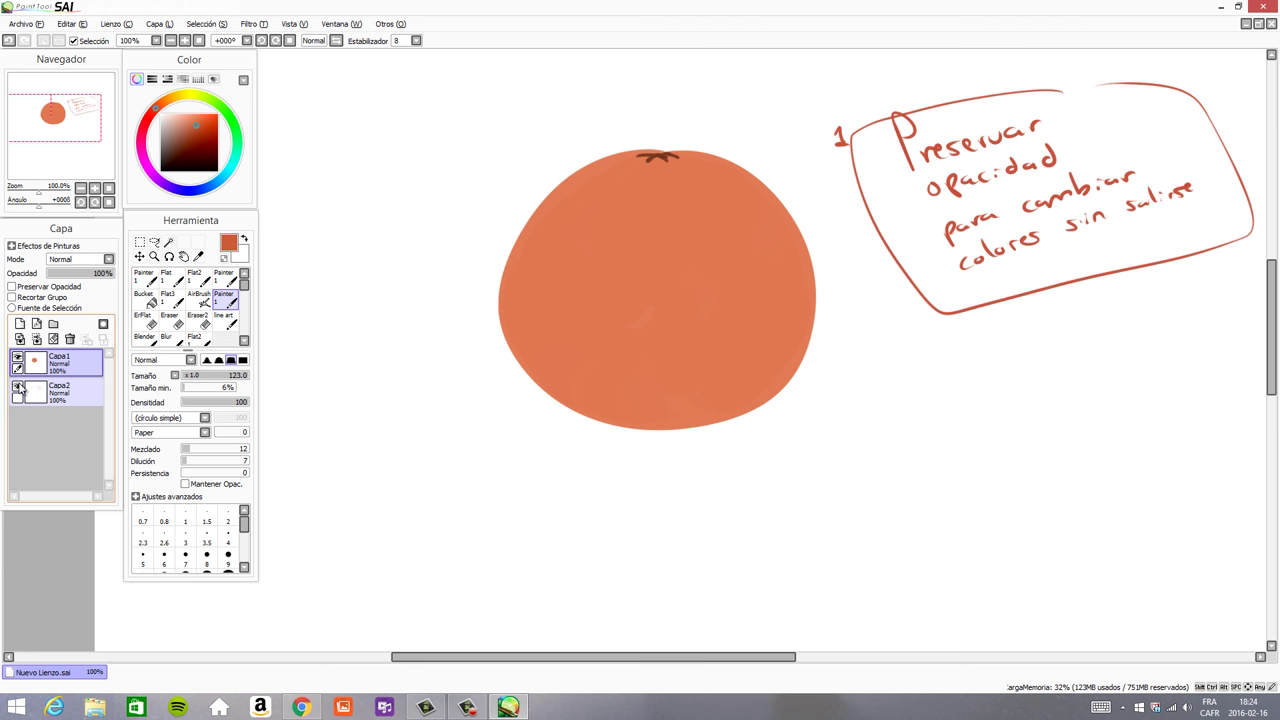
# - Handwrite "2 recortar groupo para las sombras y luzes" below the first note in its red, with the brush at size 15
pyautogui.rightClick(904, 113)
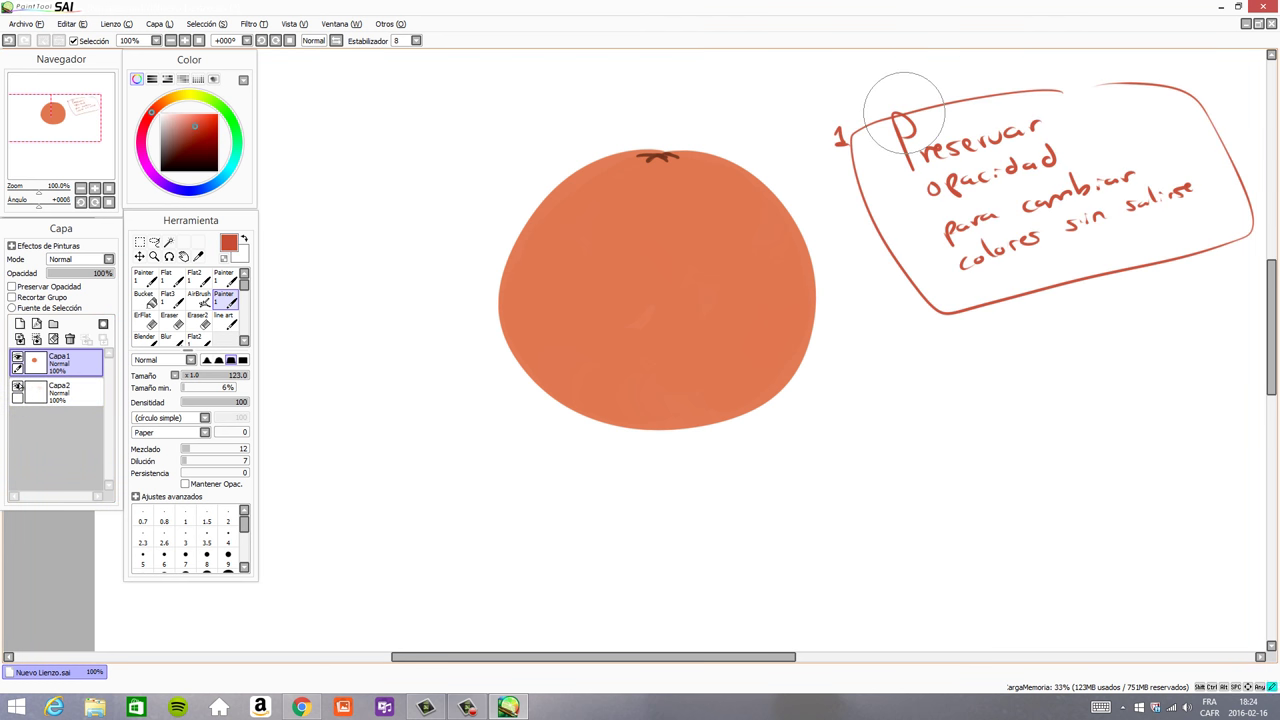
pyautogui.moveTo(994, 361)
pyautogui.mouseDown()
pyautogui.moveTo(935, 364)
pyautogui.moveTo(904, 386)
pyautogui.moveTo(1024, 345)
pyautogui.moveTo(1118, 332)
pyautogui.moveTo(1140, 342)
pyautogui.moveTo(1212, 320)
pyautogui.mouseUp()
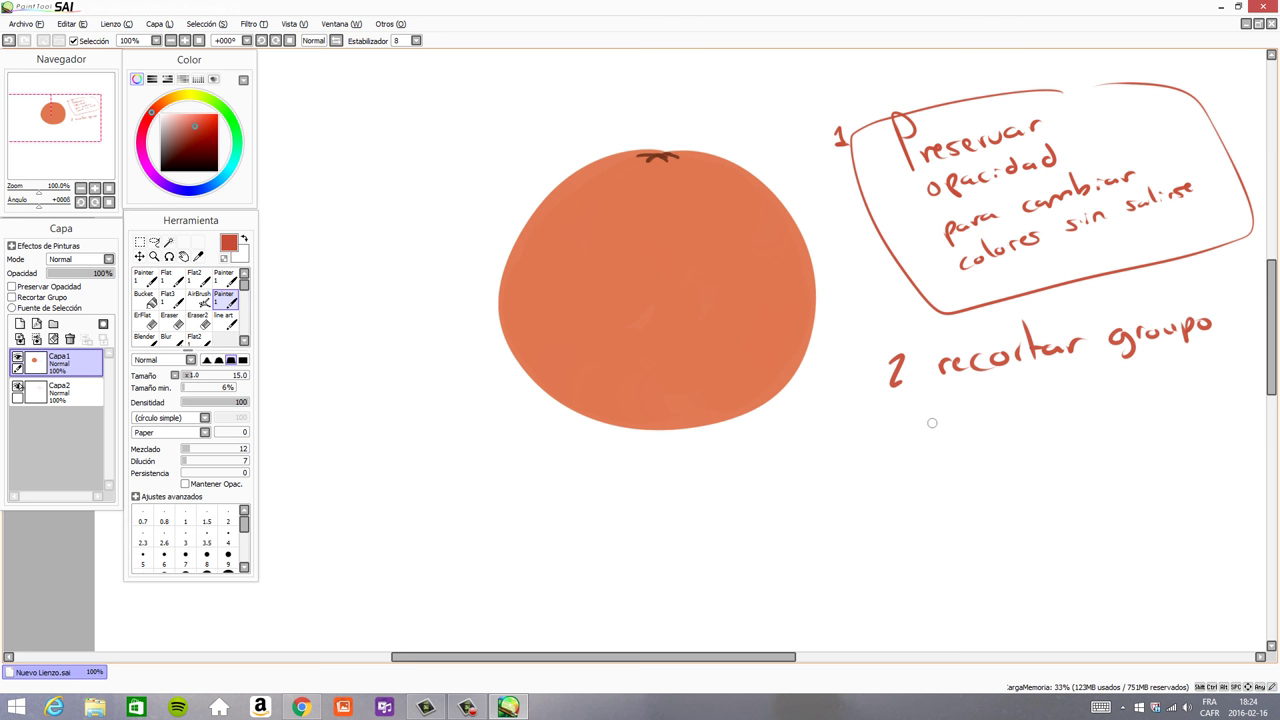
pyautogui.moveTo(912, 424)
pyautogui.mouseDown()
pyautogui.moveTo(973, 418)
pyautogui.moveTo(1007, 386)
pyautogui.moveTo(1045, 407)
pyautogui.moveTo(1215, 372)
pyautogui.mouseUp()
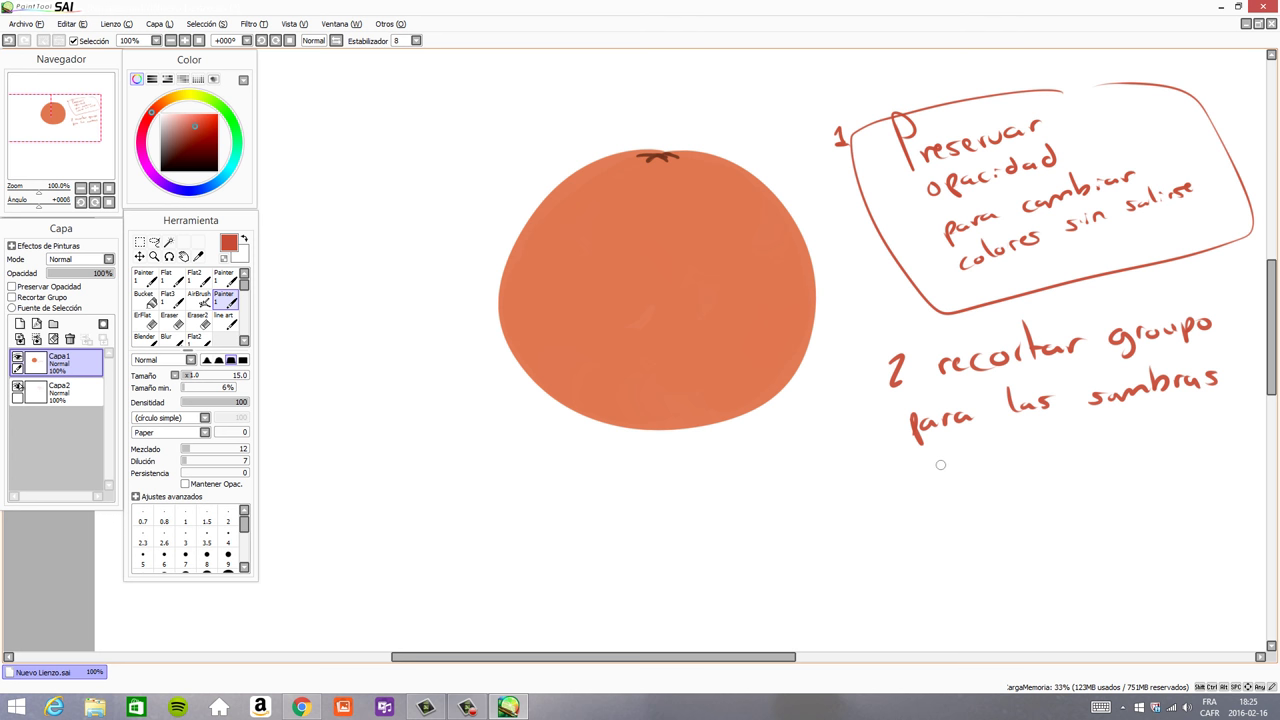
pyautogui.moveTo(931, 463)
pyautogui.mouseDown()
pyautogui.moveTo(981, 451)
pyautogui.moveTo(1037, 453)
pyautogui.mouseUp()
# - Draw a four-sided frame around the second note
pyautogui.moveTo(879, 338); pyautogui.dragTo(929, 524)
pyautogui.moveTo(883, 348); pyautogui.dragTo(1191, 312)
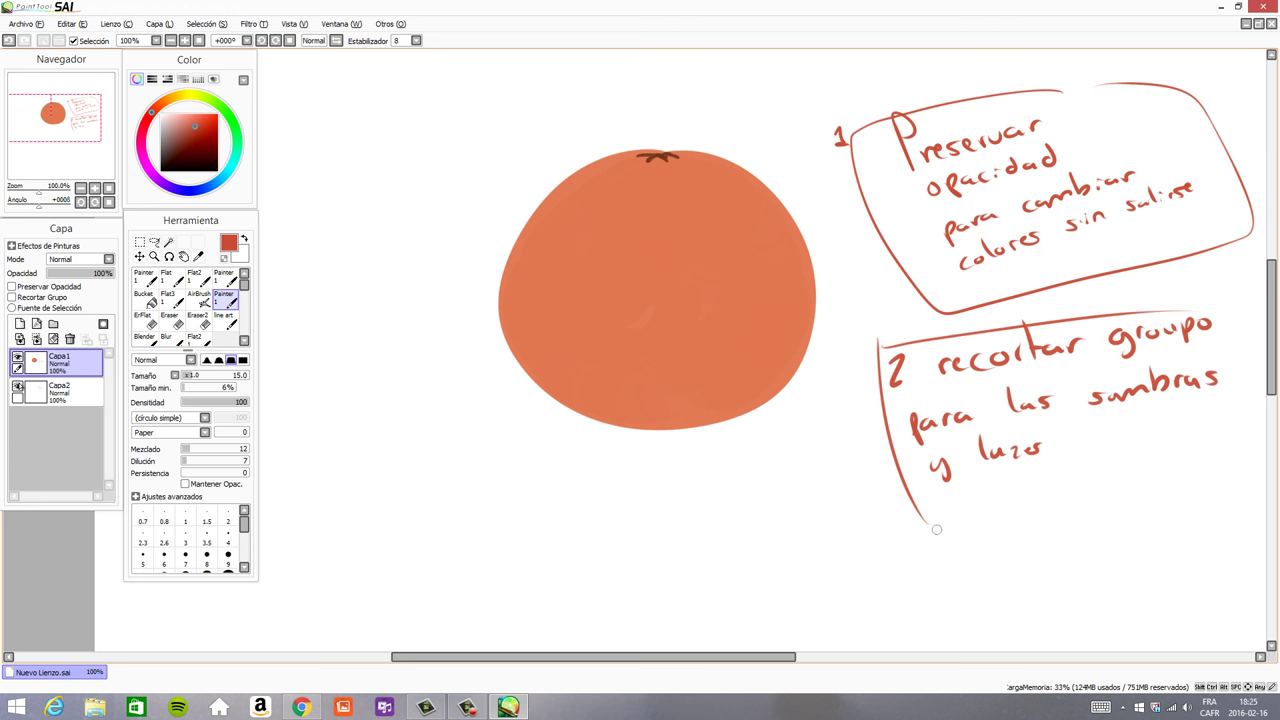
pyautogui.moveTo(936, 529); pyautogui.dragTo(1242, 472)
pyautogui.moveTo(1236, 322); pyautogui.dragTo(1247, 462)
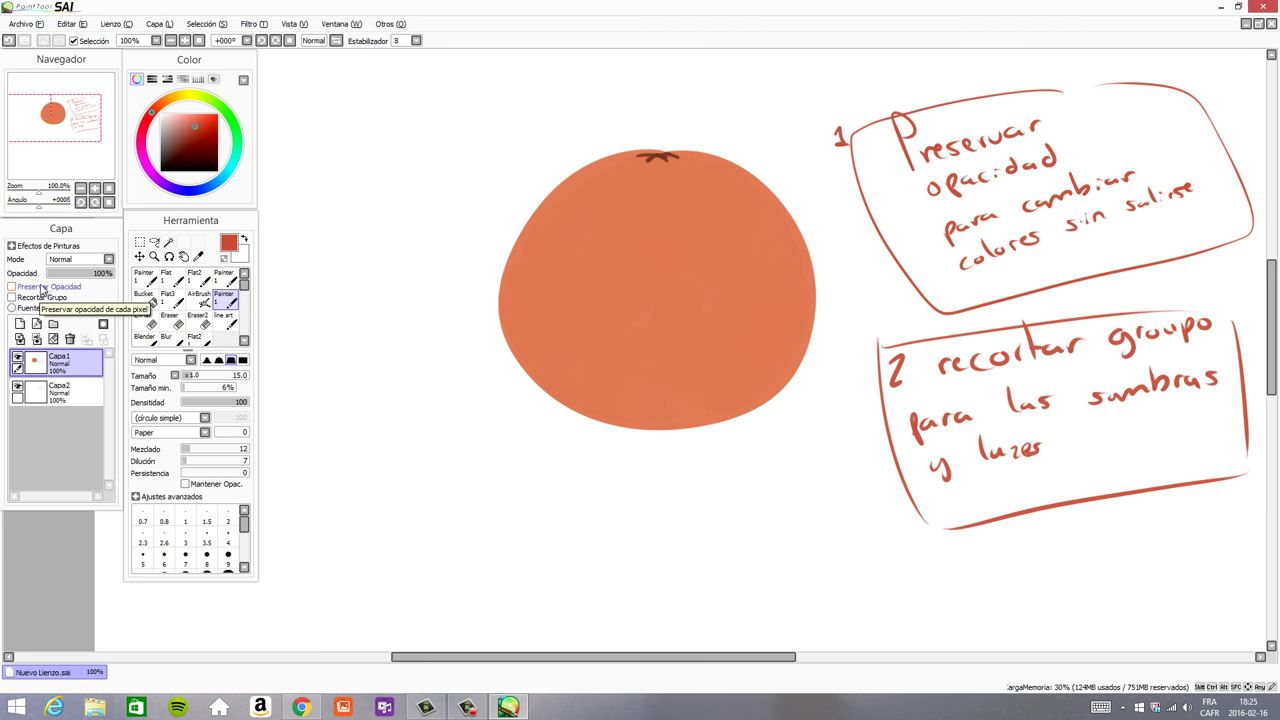
pyautogui.click(108, 260)
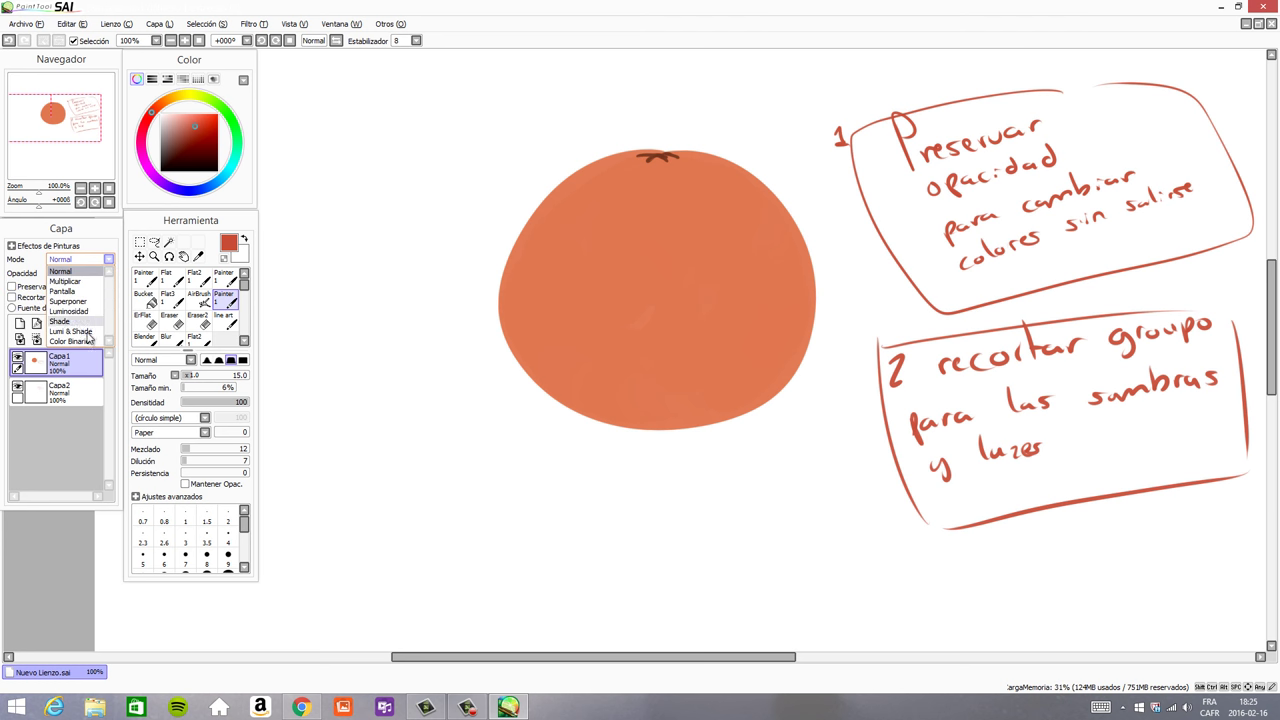
pyautogui.click(108, 263)
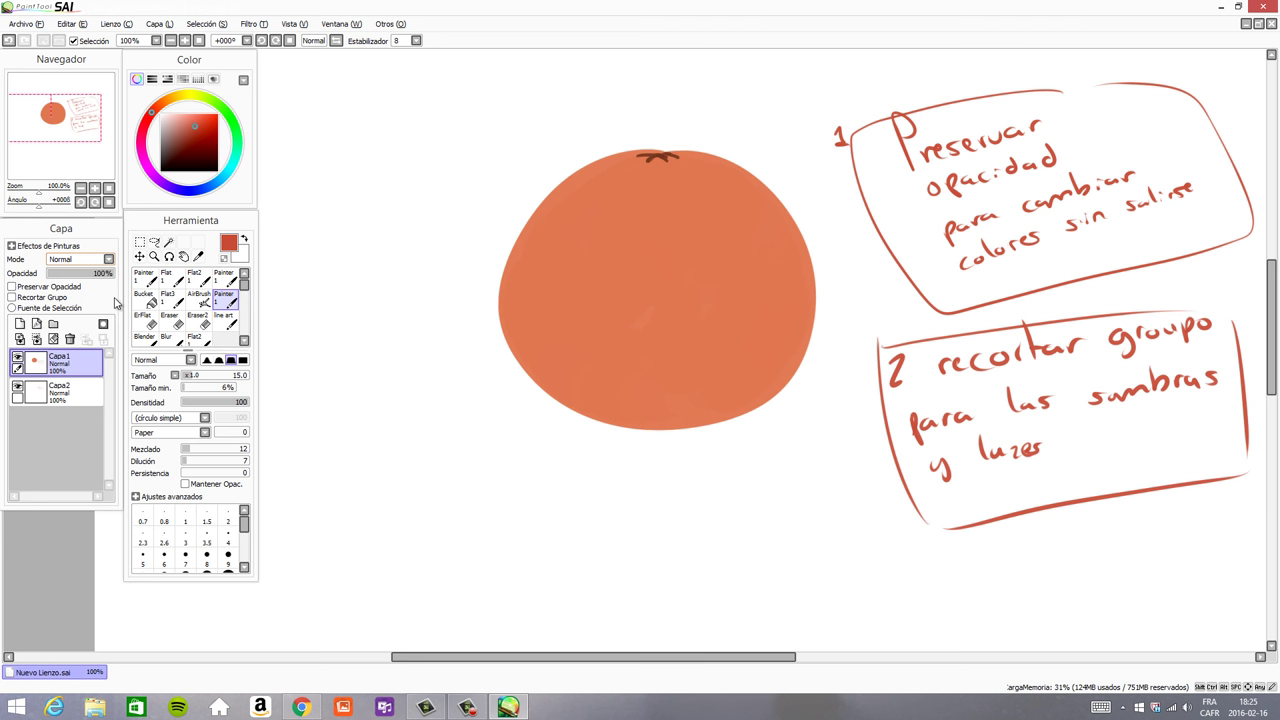
# - Erase the second note on Capa1 and the first note on Capa2 with Eraser2 at size 424
pyautogui.press('e')
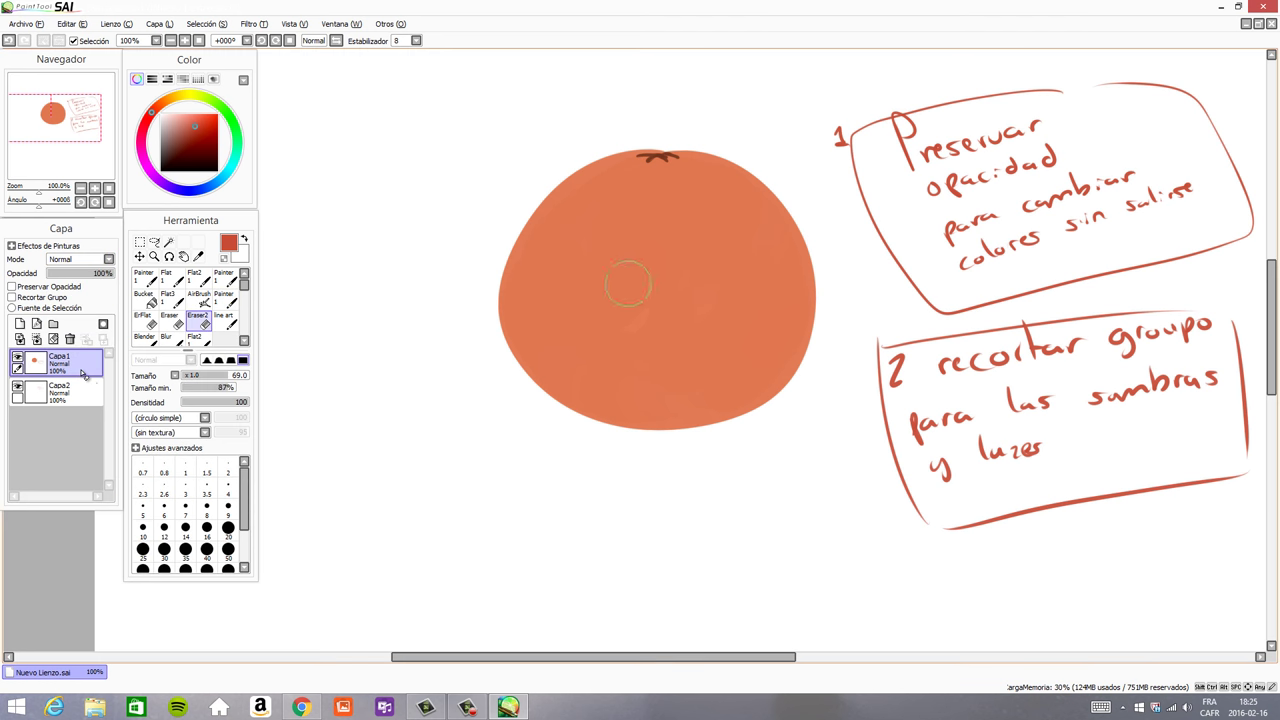
pyautogui.moveTo(1020, 388)
pyautogui.mouseDown()
pyautogui.moveTo(959, 378)
pyautogui.moveTo(1140, 347)
pyautogui.moveTo(1145, 519)
pyautogui.mouseUp()
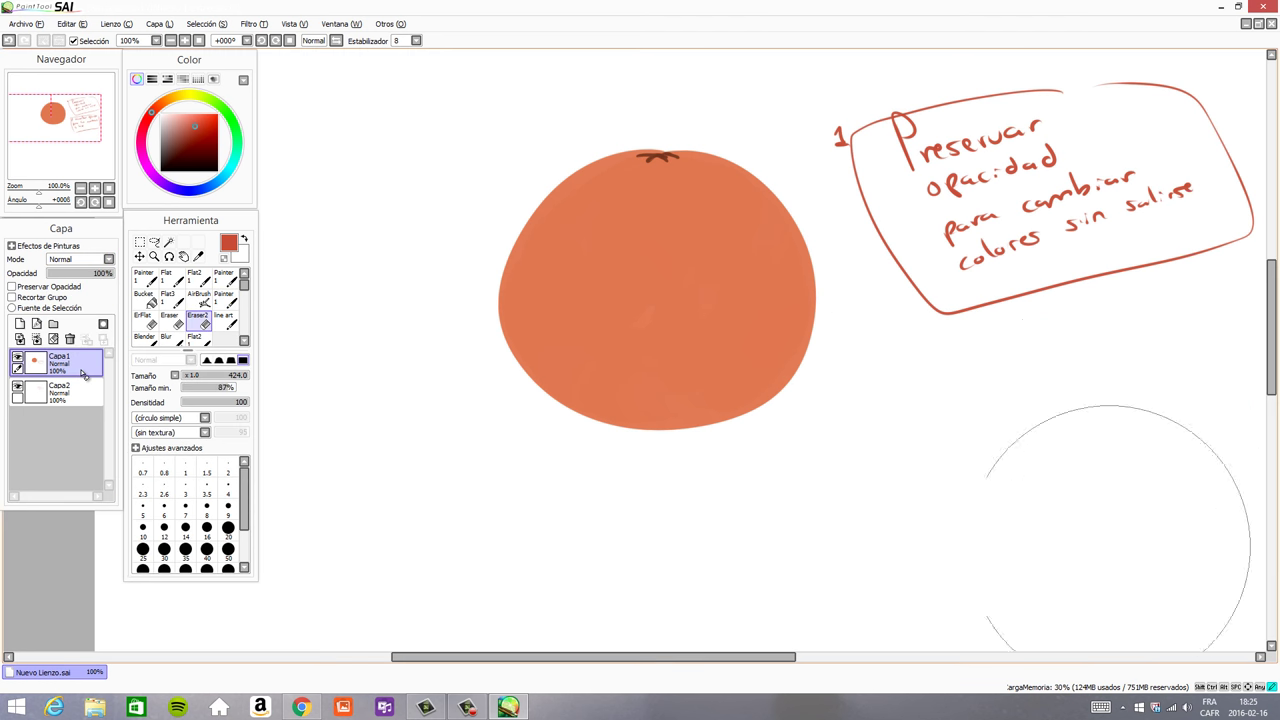
pyautogui.click(75, 392)
pyautogui.moveTo(1101, 177)
pyautogui.mouseDown()
pyautogui.moveTo(1135, 159)
pyautogui.moveTo(1071, 129)
pyautogui.mouseUp()
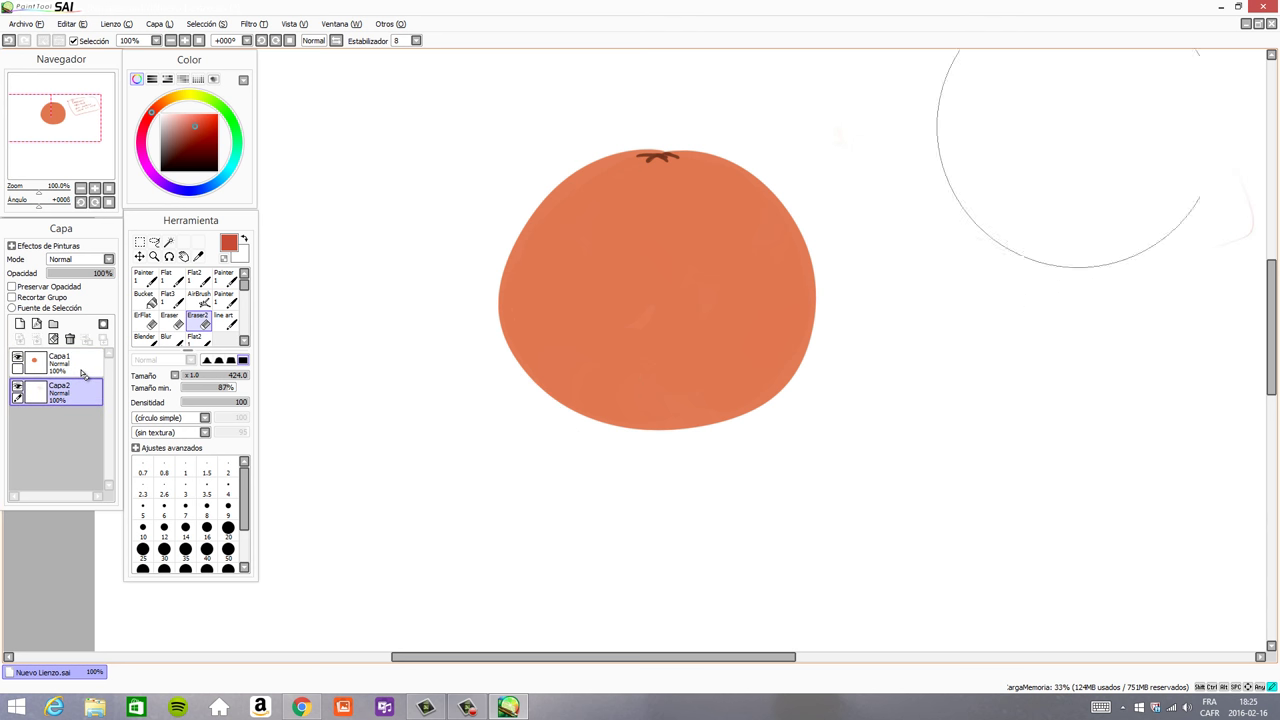
# - Handwrite "multiplicar" beside the orange on Capa2 with the Painter brush at size 15
pyautogui.press('b')
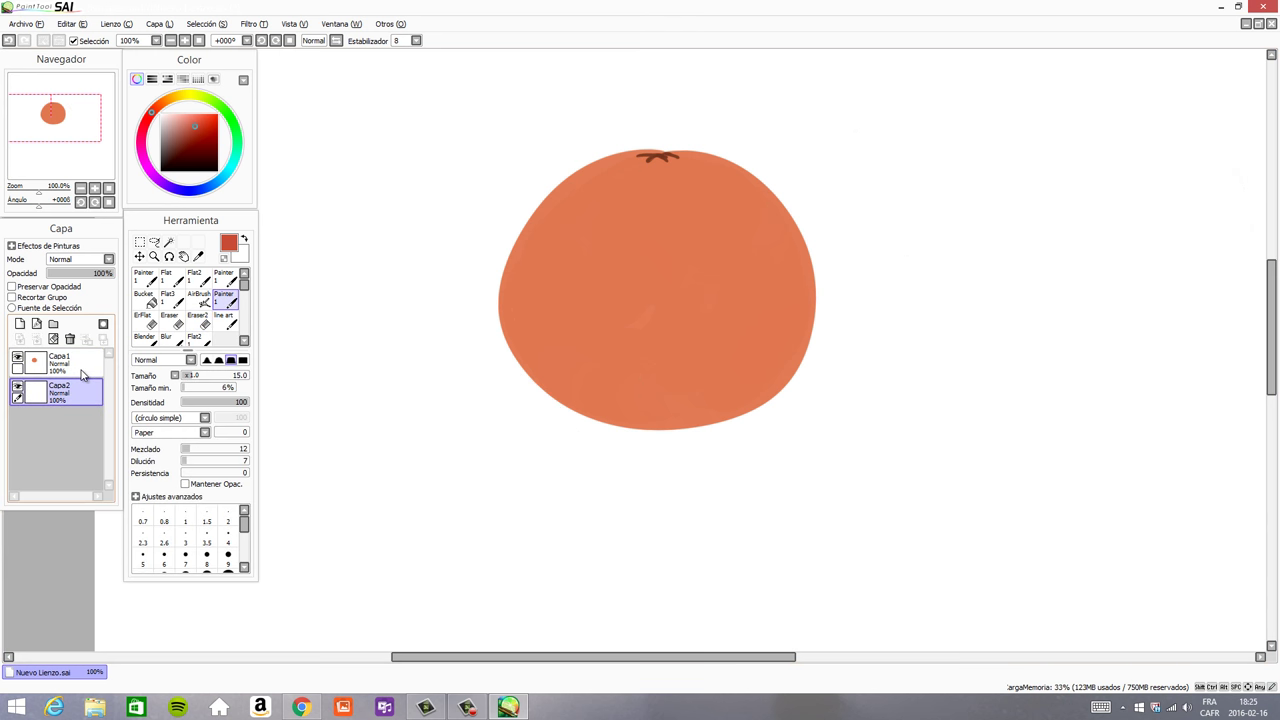
pyautogui.click(88, 259)
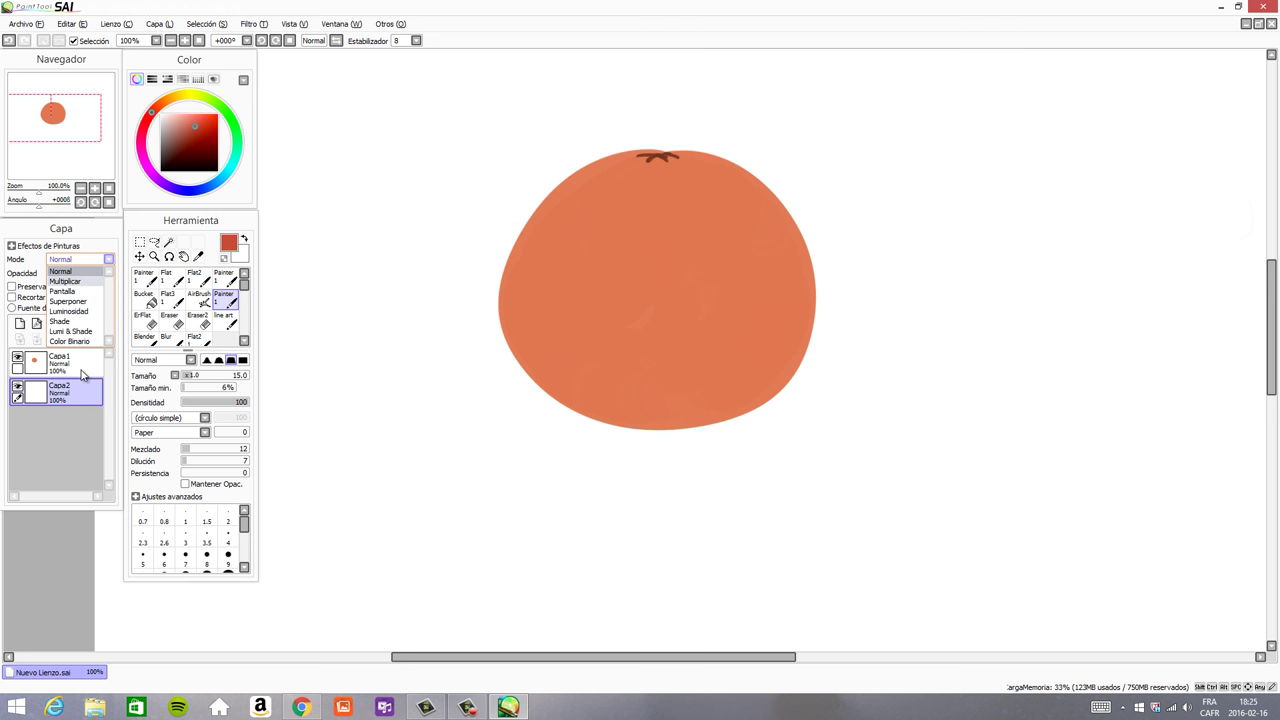
pyautogui.click(82, 374)
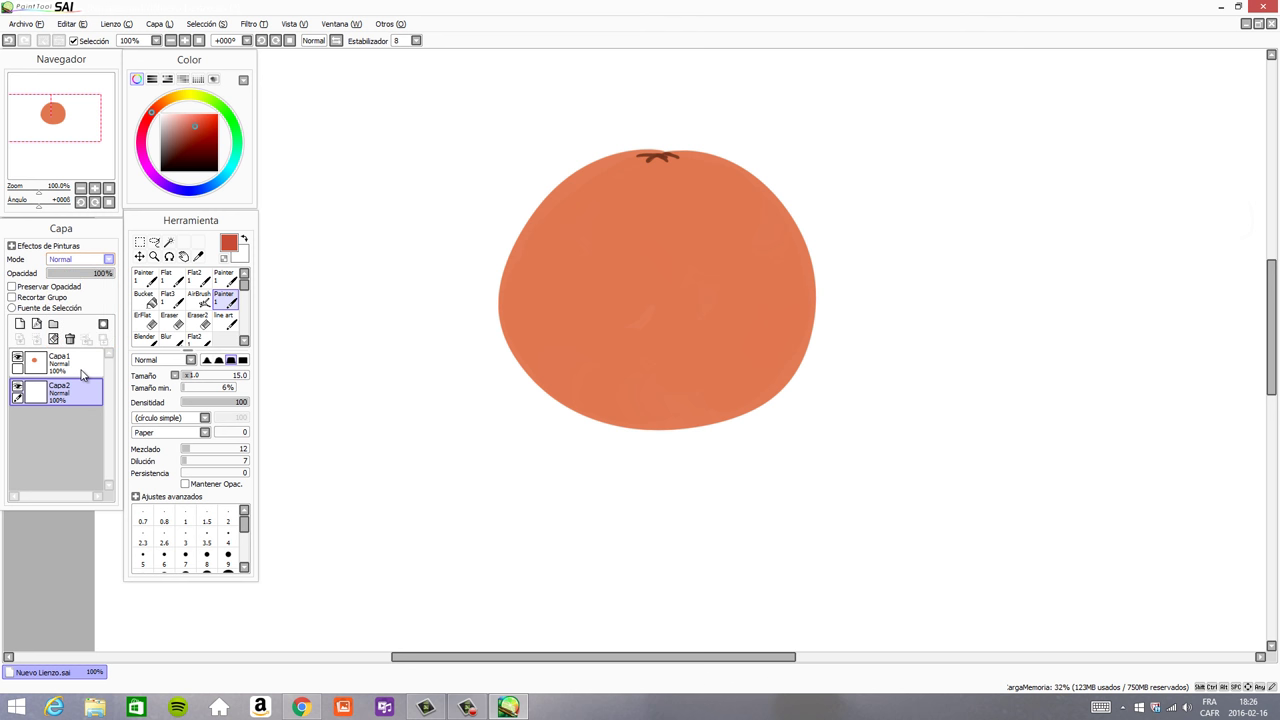
pyautogui.moveTo(910, 157)
pyautogui.mouseDown()
pyautogui.moveTo(942, 156)
pyautogui.moveTo(968, 114)
pyautogui.moveTo(1004, 138)
pyautogui.moveTo(1114, 147)
pyautogui.mouseUp()
pyautogui.moveTo(1118, 136); pyautogui.dragTo(1132, 139)
# - Check the layer blending modes and handwrite "luminosidad" below "multiplicar"
pyautogui.click(82, 259)
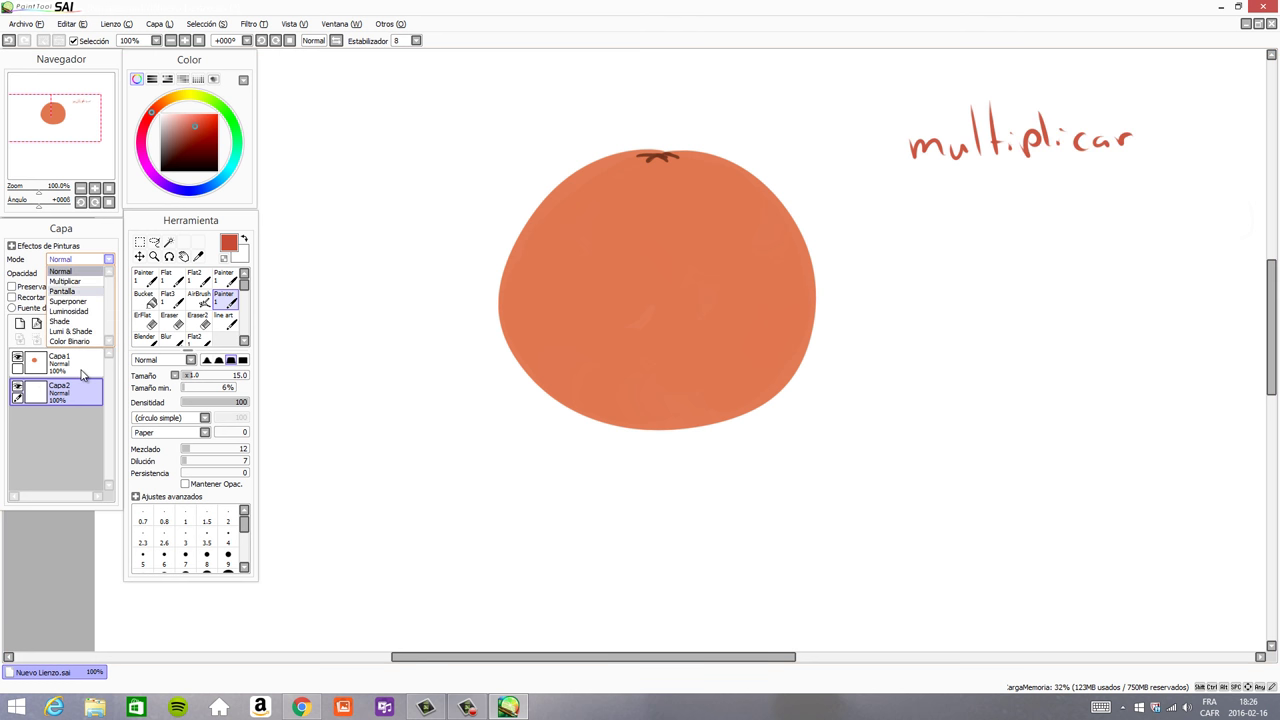
pyautogui.click(82, 374)
pyautogui.moveTo(926, 185)
pyautogui.mouseDown()
pyautogui.moveTo(931, 235)
pyautogui.moveTo(985, 214)
pyautogui.moveTo(1004, 226)
pyautogui.mouseUp()
pyautogui.moveTo(1012, 213)
pyautogui.mouseDown()
pyautogui.moveTo(1014, 227)
pyautogui.moveTo(1042, 218)
pyautogui.mouseUp()
pyautogui.moveTo(1050, 218); pyautogui.dragTo(1066, 220)
pyautogui.moveTo(1090, 210); pyautogui.dragTo(1100, 224)
pyautogui.moveTo(1110, 212); pyautogui.dragTo(1155, 221)
# - Handwrite the blending mode name "lumi & shade" below "luminosidad", redoing the first stroke attempt
pyautogui.click(80, 259)
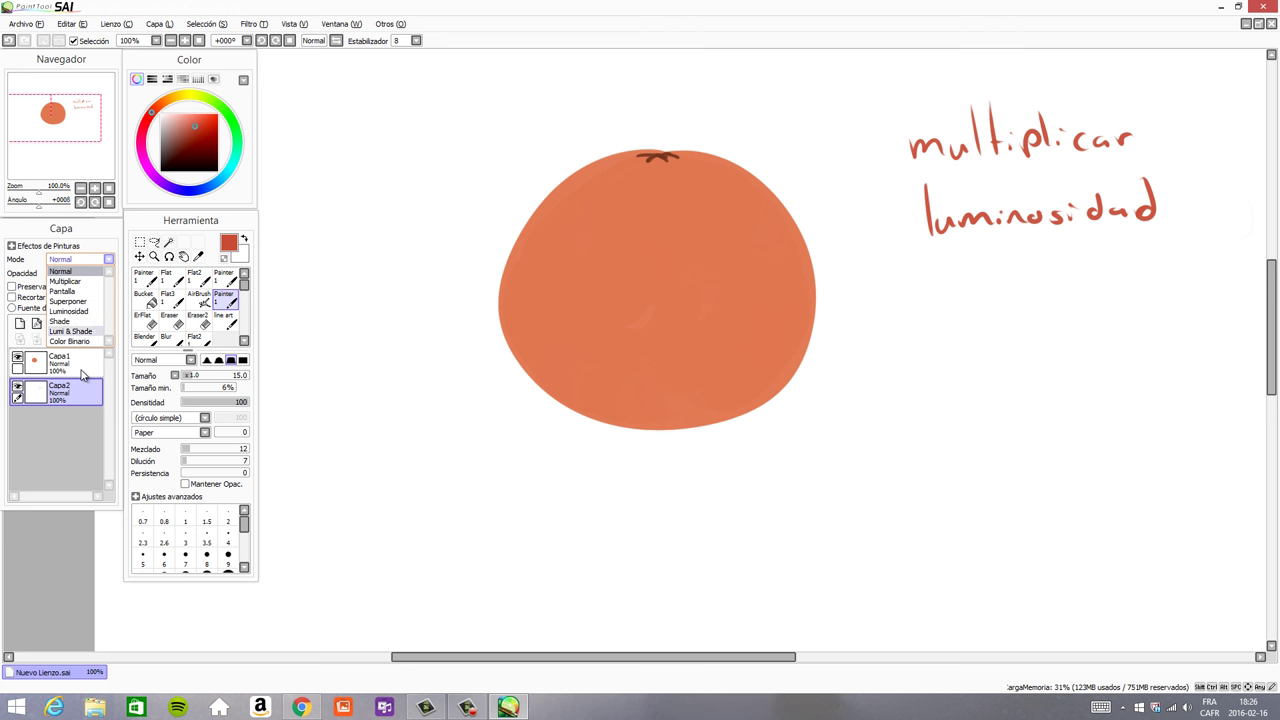
pyautogui.click(83, 374)
pyautogui.moveTo(932, 270)
pyautogui.mouseDown()
pyautogui.moveTo(975, 305)
pyautogui.moveTo(1037, 306)
pyautogui.moveTo(1024, 308)
pyautogui.mouseUp()
pyautogui.hotkey('ctrl', 'z')
pyautogui.click(1023, 284)
pyautogui.moveTo(1082, 278)
pyautogui.mouseDown()
pyautogui.moveTo(1066, 300)
pyautogui.moveTo(1080, 280)
pyautogui.mouseUp()
pyautogui.moveTo(1130, 292)
pyautogui.mouseDown()
pyautogui.moveTo(1114, 305)
pyautogui.moveTo(1180, 298)
pyautogui.mouseUp()
pyautogui.moveTo(1198, 284); pyautogui.dragTo(1204, 296)
pyautogui.moveTo(1212, 288); pyautogui.dragTo(1224, 296)
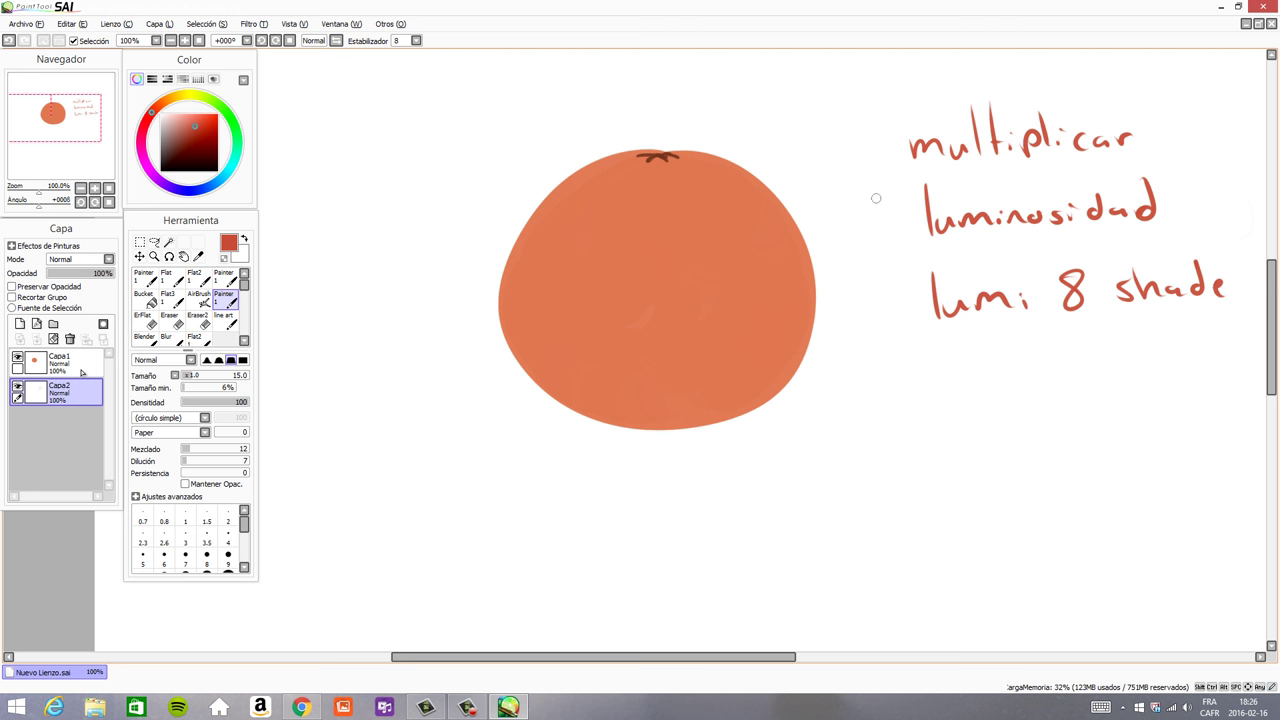
pyautogui.click(108, 259)
pyautogui.click(108, 259)
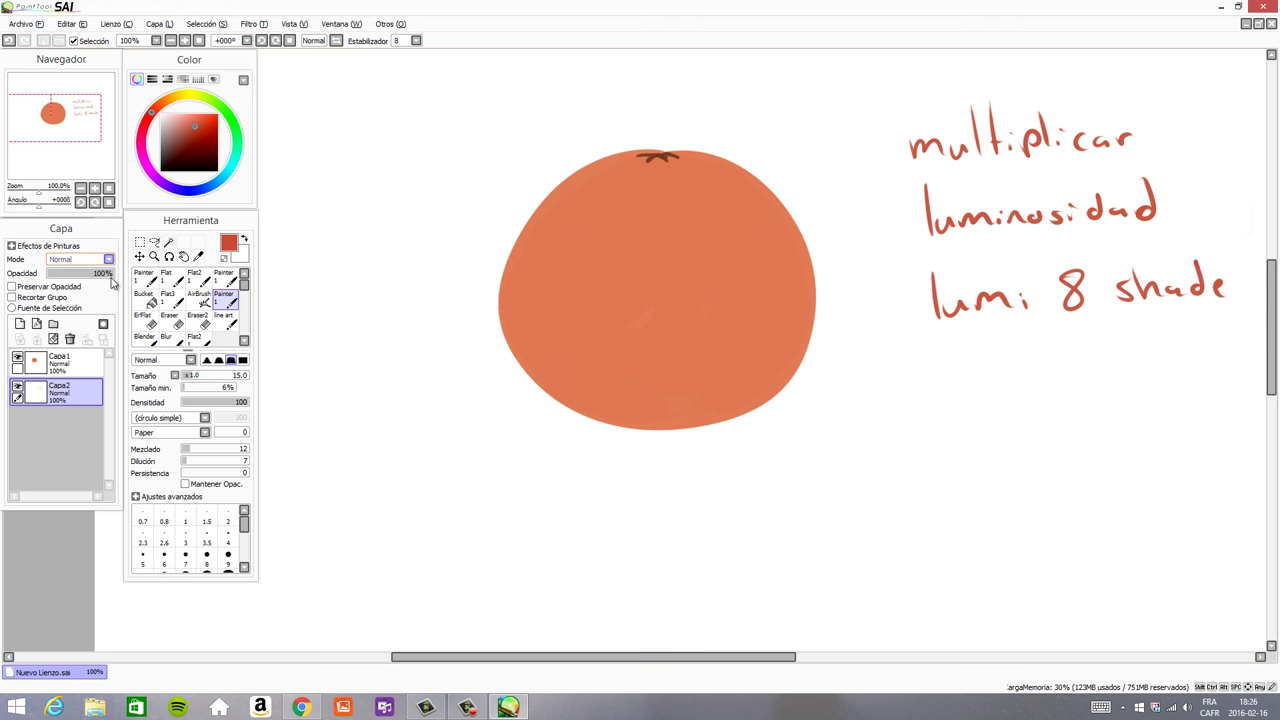
pyautogui.click(83, 371)
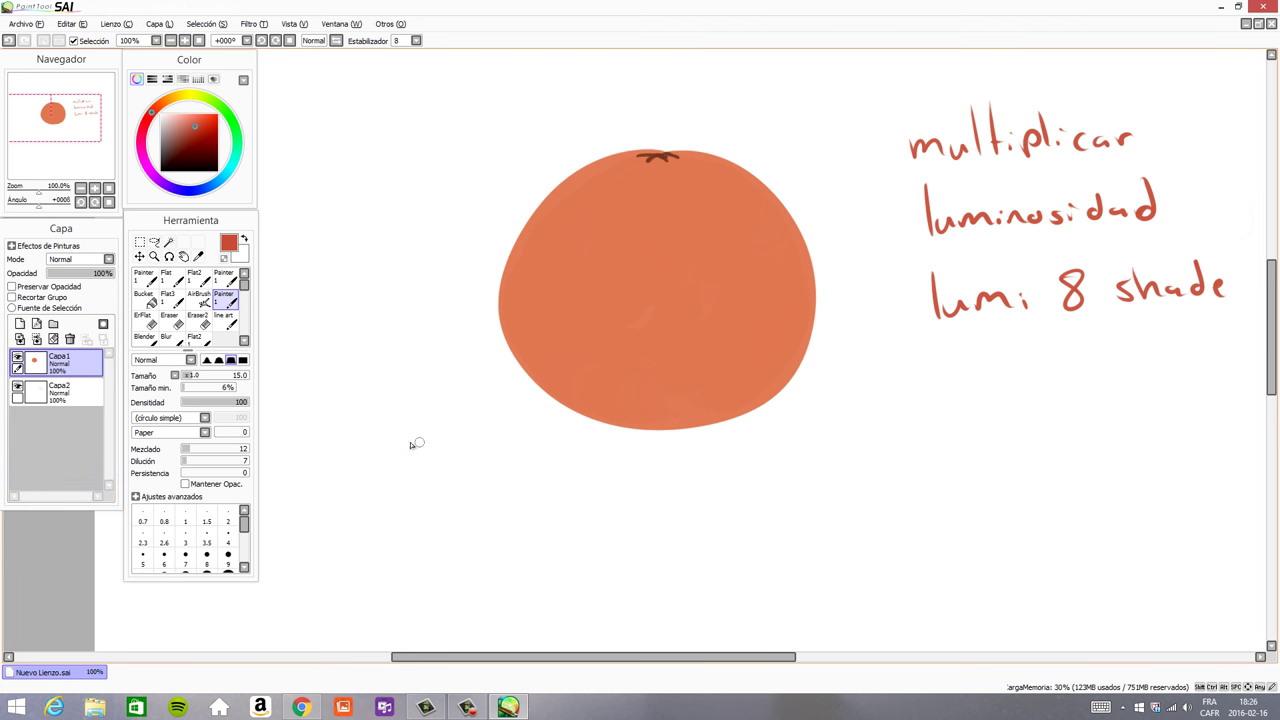
# - Mark "multiplicar" with a handwritten asterisk in front of it on Capa2
pyautogui.click(48, 400)
pyautogui.moveTo(888, 138); pyautogui.dragTo(904, 162)
pyautogui.moveTo(904, 138); pyautogui.dragTo(895, 164)
pyautogui.moveTo(884, 150); pyautogui.dragTo(906, 150)
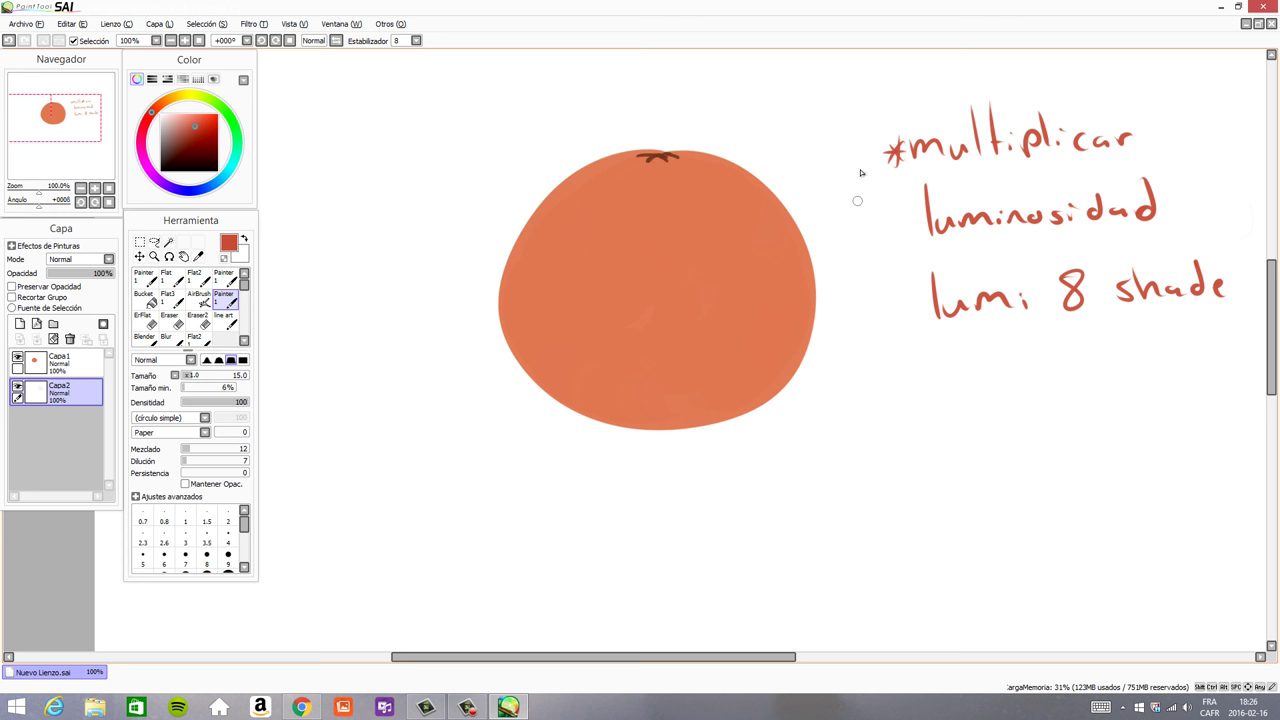
# - Add a new layer above Capa1 and set its blending mode to Multiplicar
pyautogui.click(60, 362)
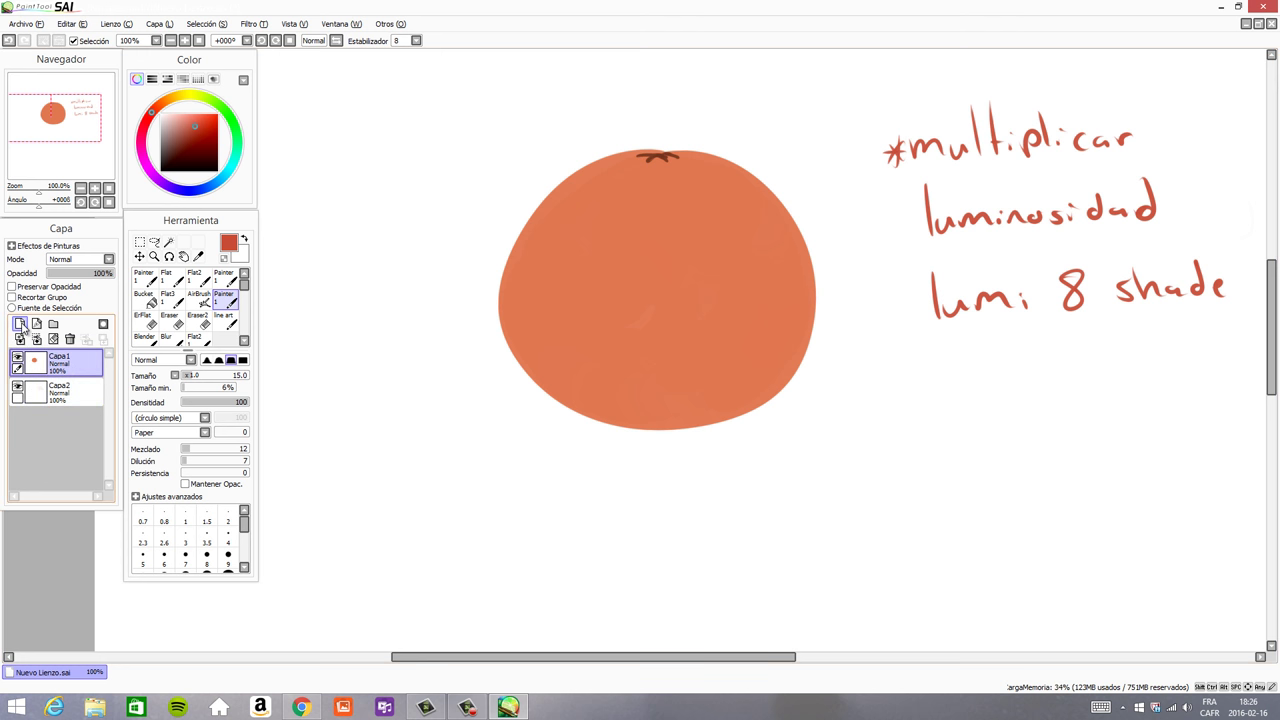
pyautogui.click(20, 325)
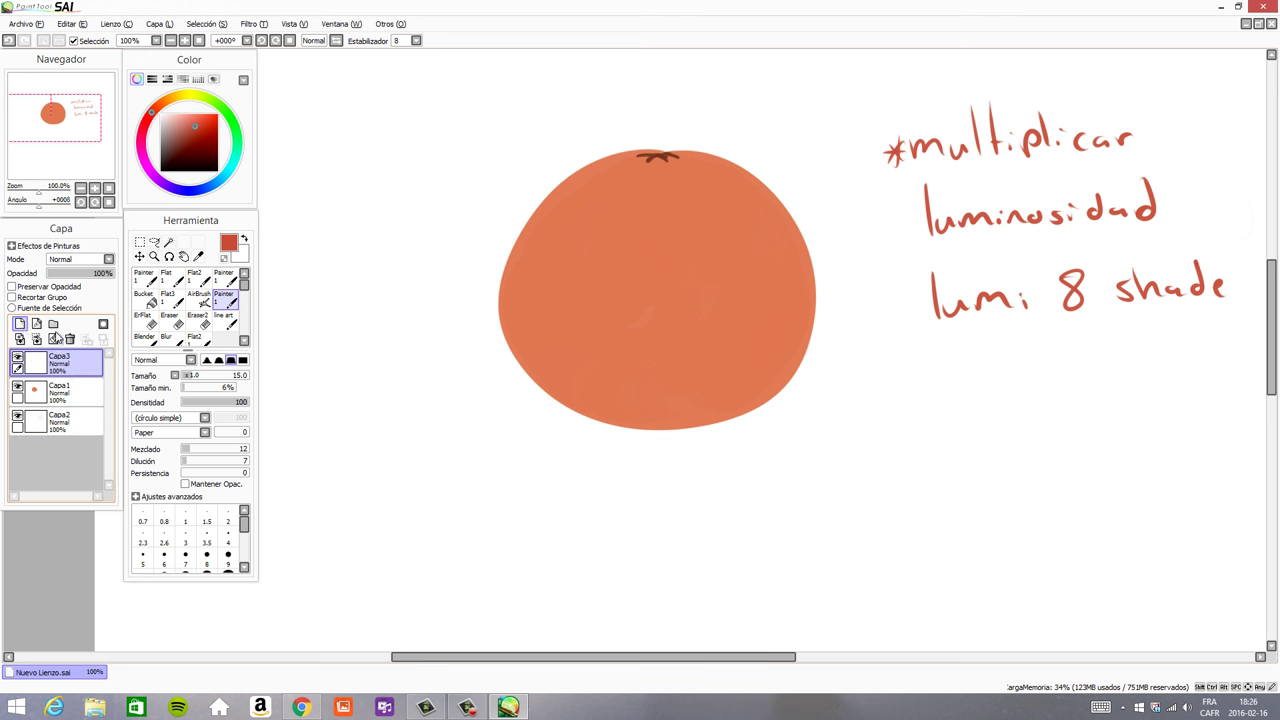
pyautogui.click(105, 260)
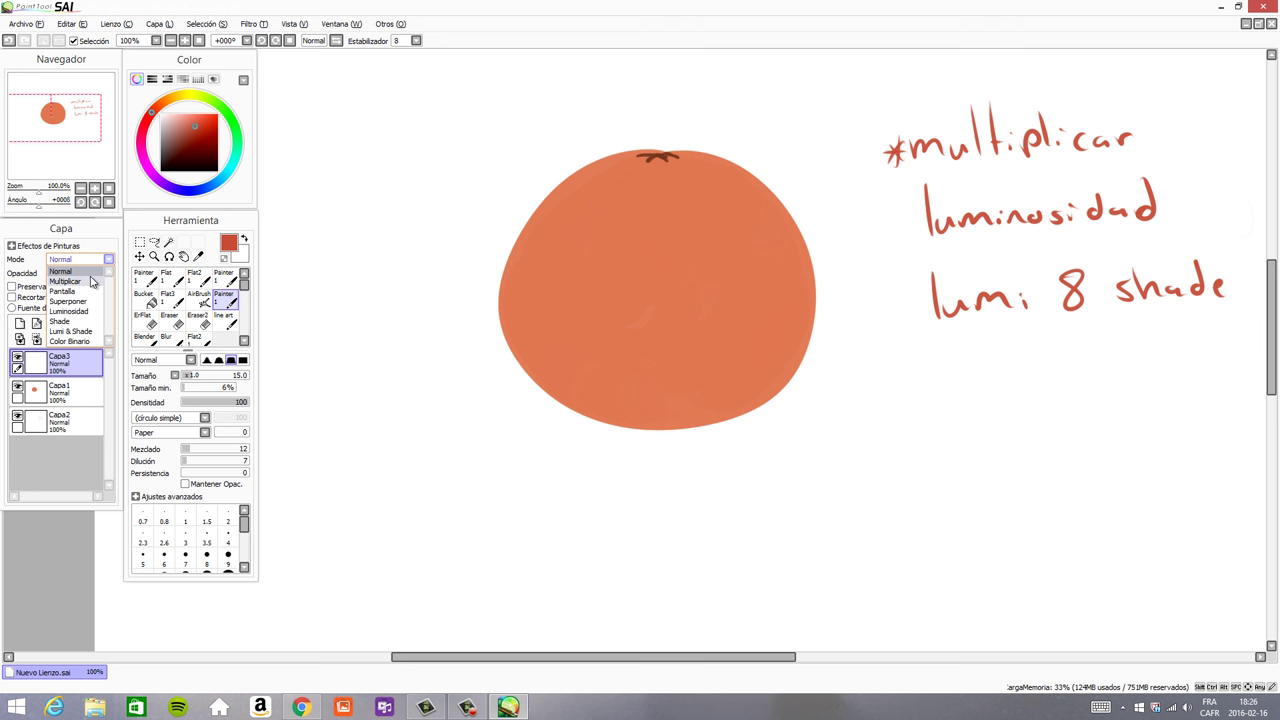
pyautogui.click(91, 282)
pyautogui.click(107, 260)
pyautogui.click(106, 262)
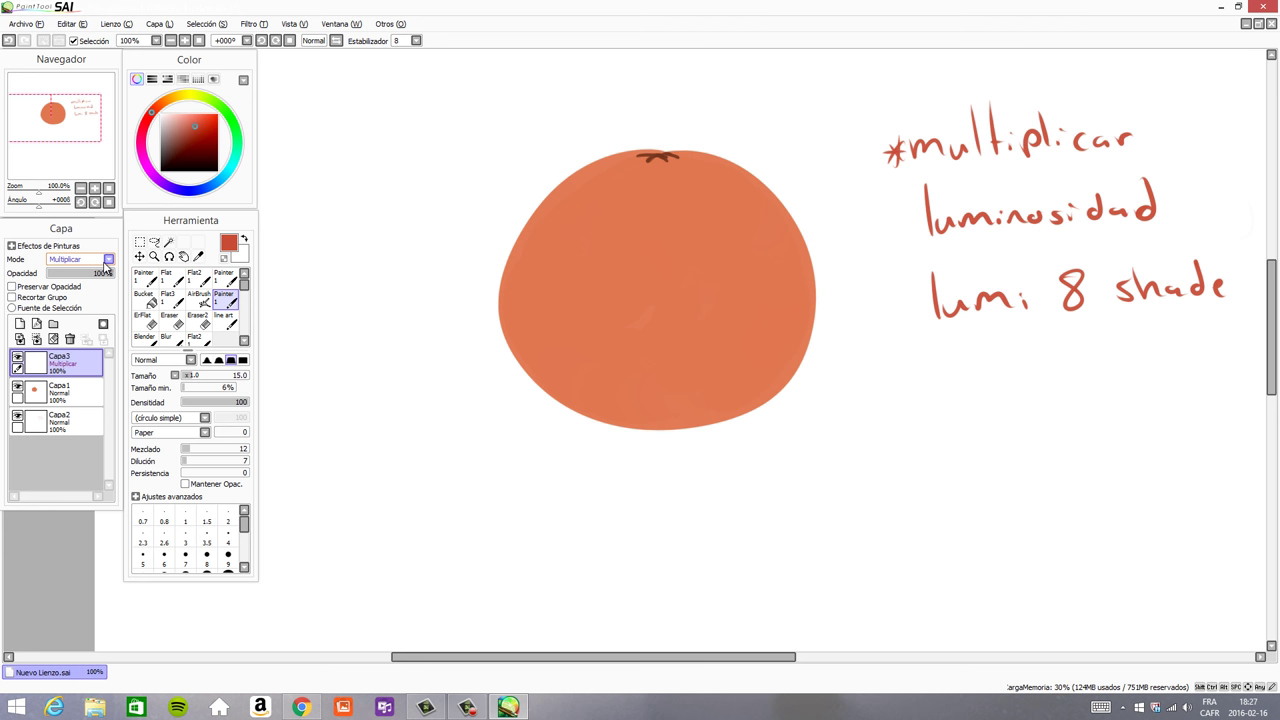
# - Try a stroke in the orange's own sampled colour on the Multiplicar layer and undo it
pyautogui.keyDown('alt'); pyautogui.click(676, 263); pyautogui.keyUp('alt')
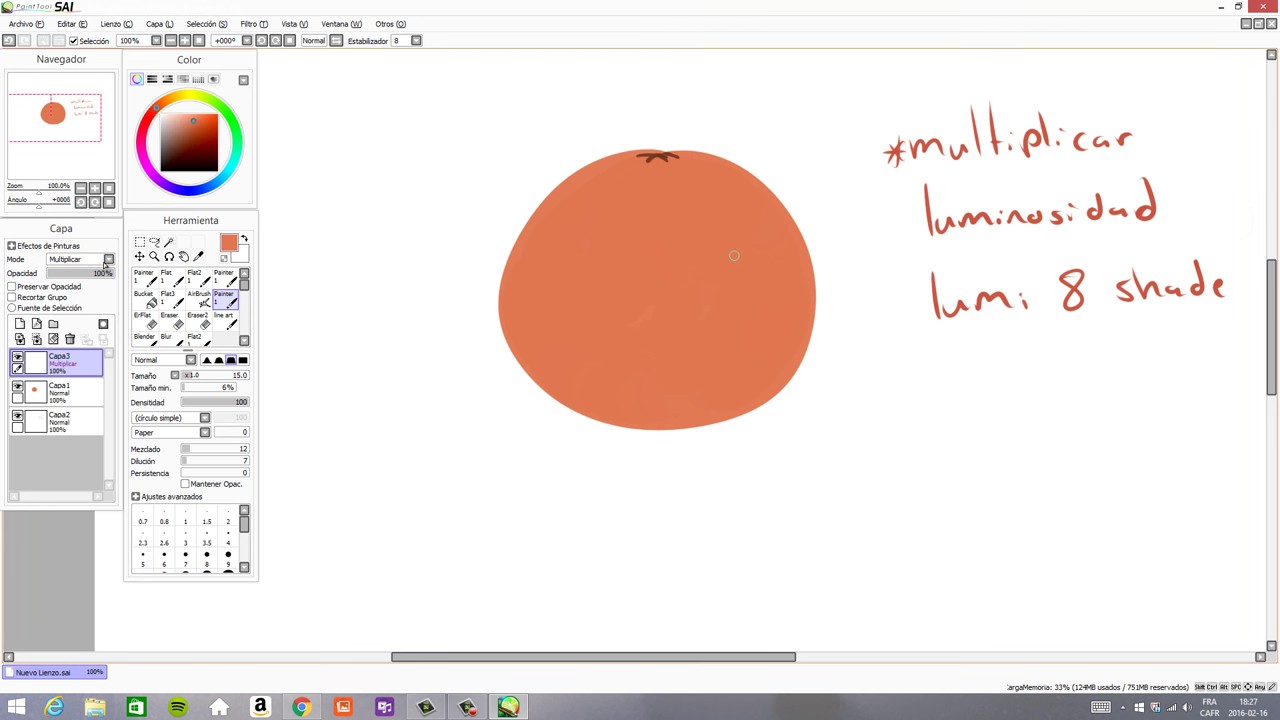
pyautogui.moveTo(761, 167); pyautogui.dragTo(686, 303)
pyautogui.hotkey('ctrl', 'z')
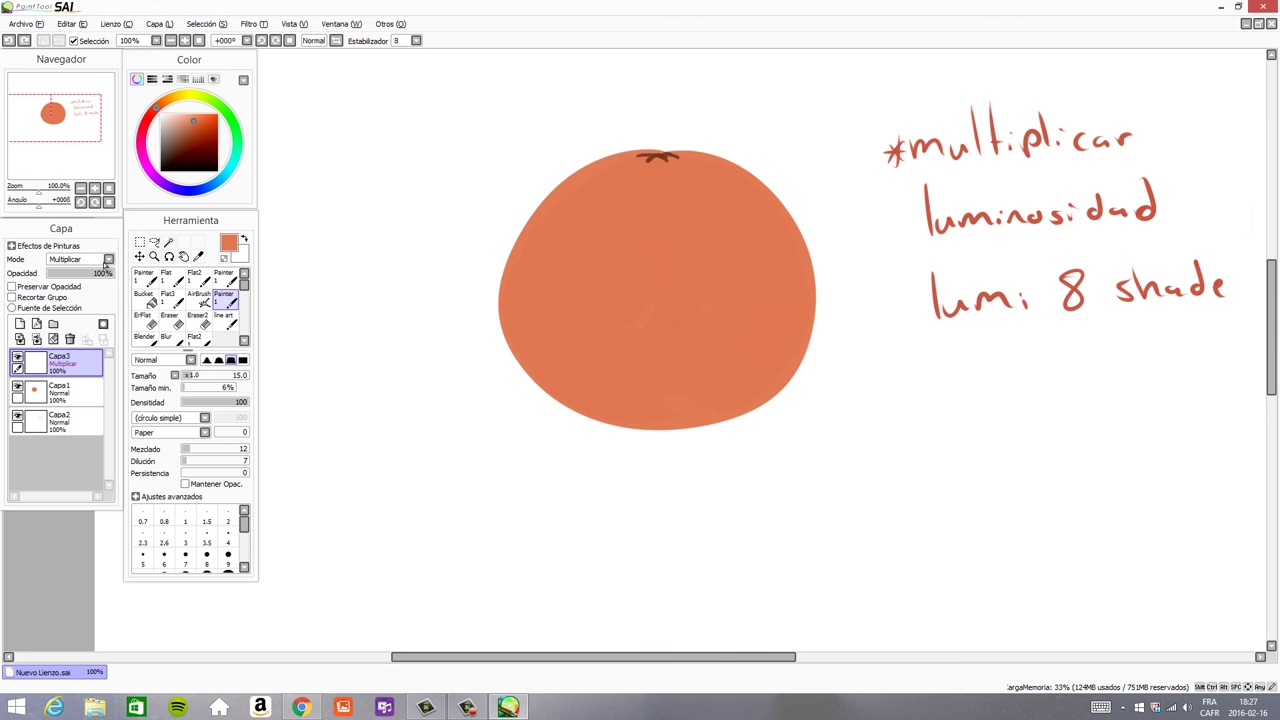
# - Choose a dark green and turn on Preservar Opacidad for Capa1
pyautogui.click(218, 104)
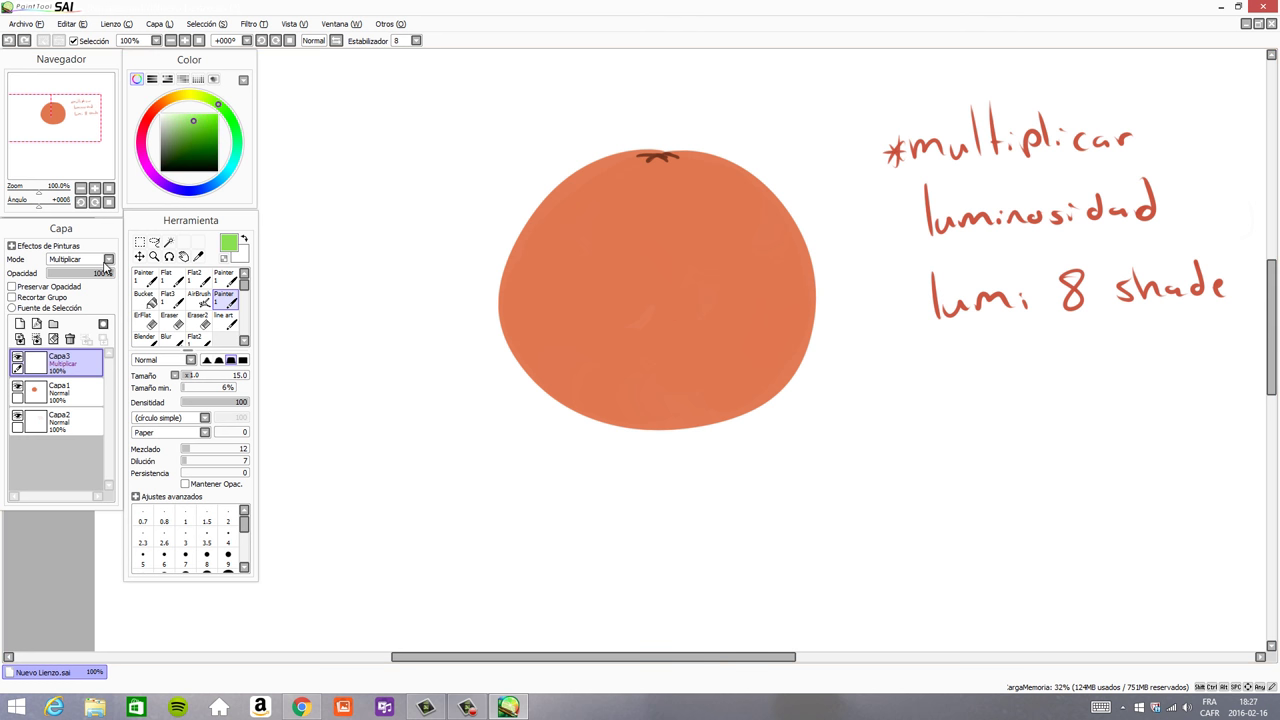
pyautogui.click(232, 119)
pyautogui.click(195, 140)
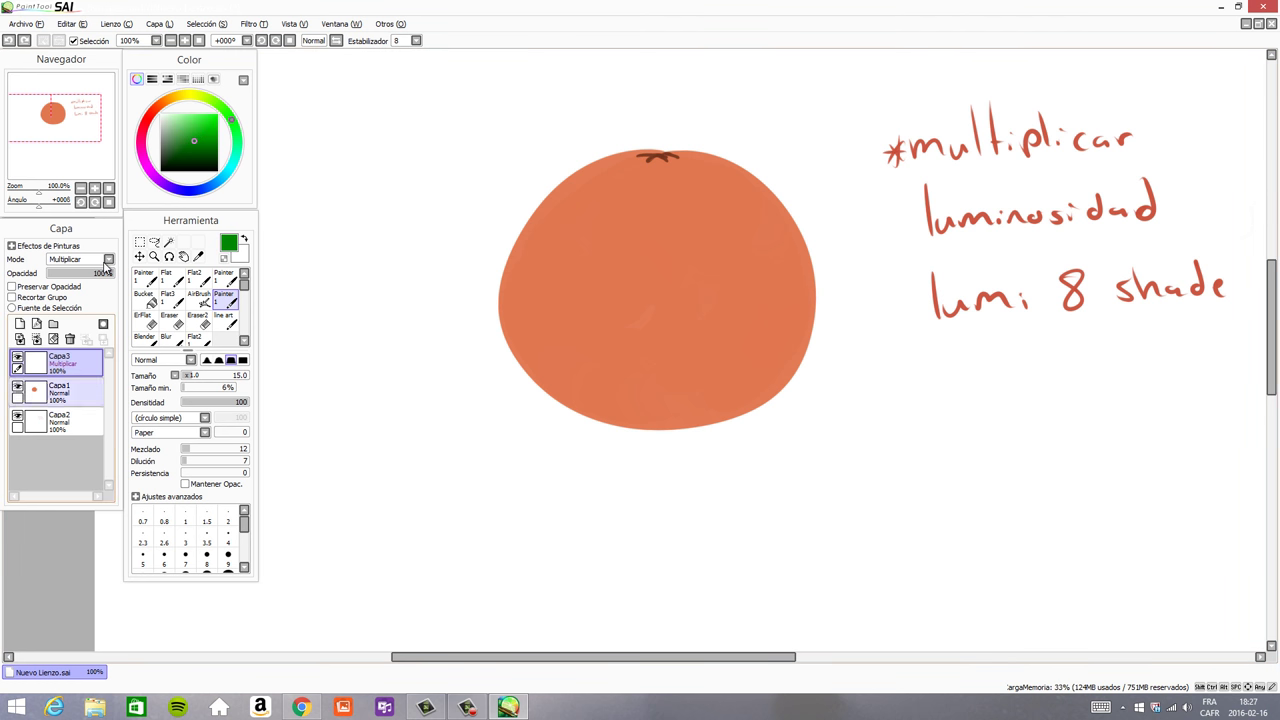
pyautogui.click(62, 392)
pyautogui.click(44, 287)
# - Enlarge the brush to size 132 and paint the left half of the orange dark green, redoing the dividing edge stroke
pyautogui.moveTo(578, 400); pyautogui.dragTo(624, 396)
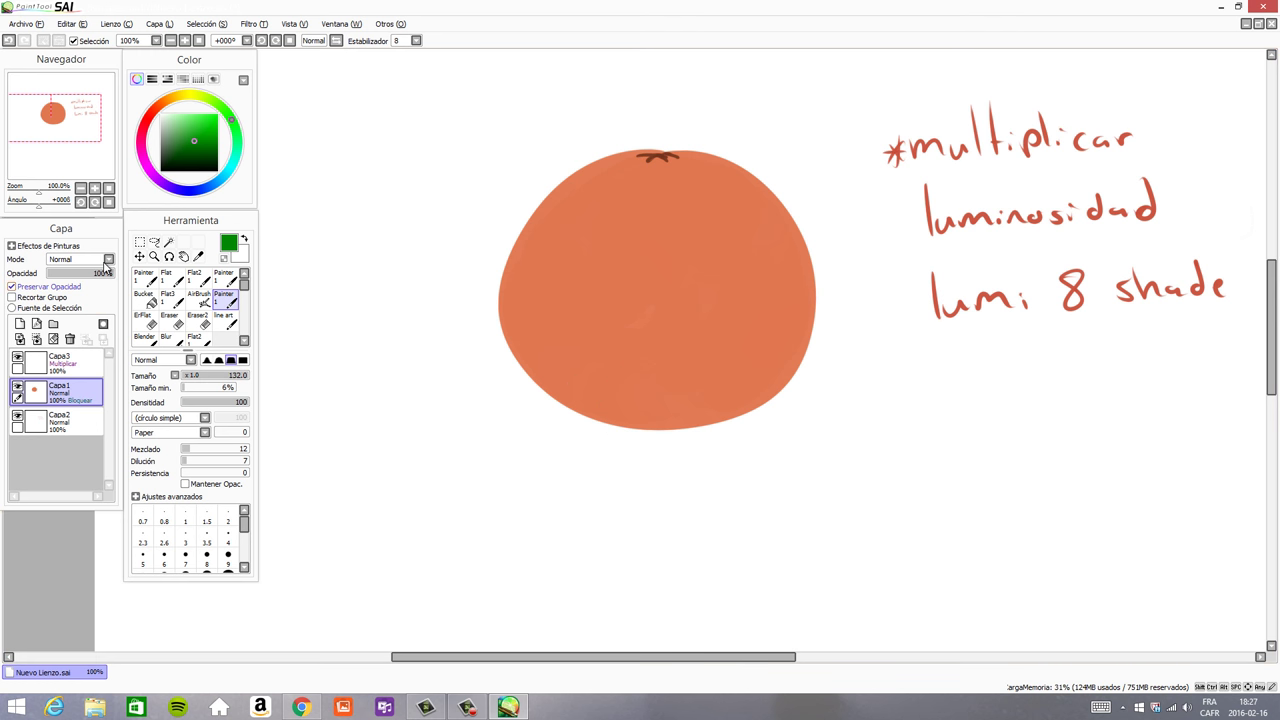
pyautogui.moveTo(580, 150)
pyautogui.mouseDown()
pyautogui.moveTo(533, 442)
pyautogui.moveTo(568, 200)
pyautogui.moveTo(500, 386)
pyautogui.moveTo(580, 186)
pyautogui.moveTo(554, 395)
pyautogui.moveTo(608, 168)
pyautogui.moveTo(581, 445)
pyautogui.moveTo(629, 148)
pyautogui.moveTo(607, 471)
pyautogui.moveTo(641, 127)
pyautogui.moveTo(624, 443)
pyautogui.moveTo(644, 121)
pyautogui.moveTo(634, 375)
pyautogui.moveTo(638, 168)
pyautogui.moveTo(637, 475)
pyautogui.mouseUp()
pyautogui.moveTo(637, 163); pyautogui.dragTo(655, 489)
pyautogui.moveTo(637, 139); pyautogui.dragTo(649, 504)
pyautogui.hotkey('ctrl', 'z')
pyautogui.moveTo(643, 140); pyautogui.dragTo(638, 482)
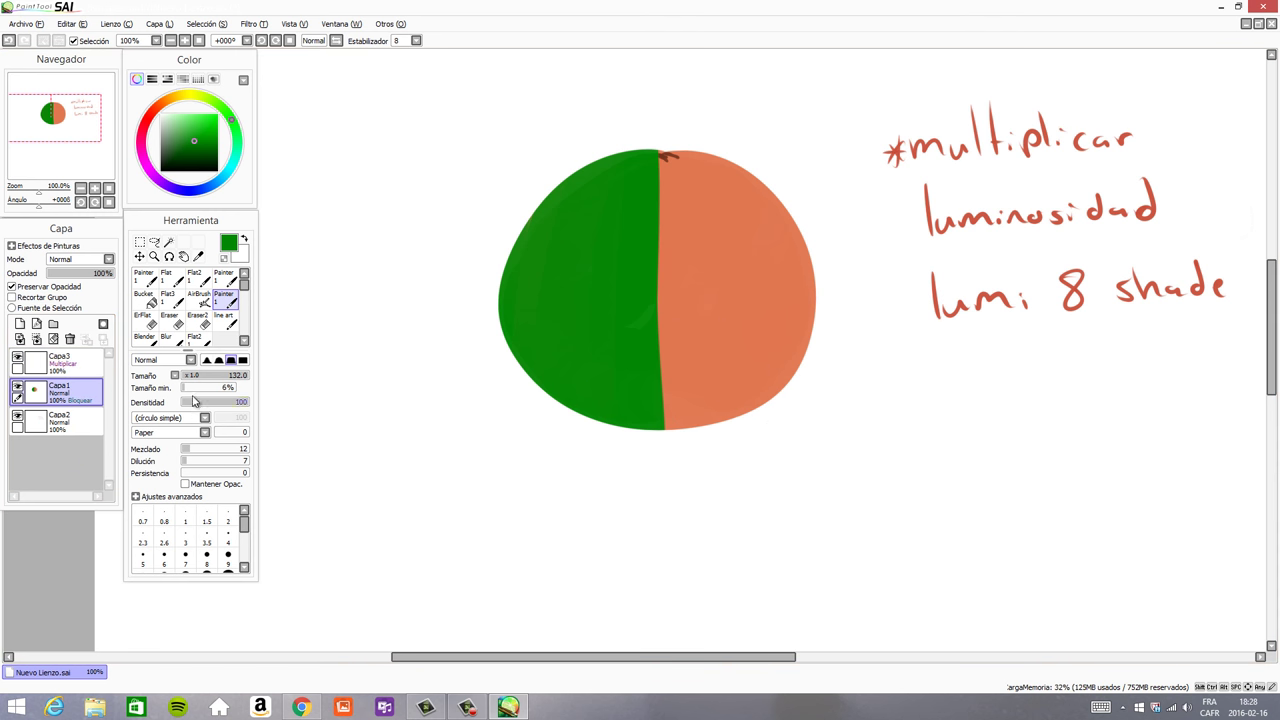
# - Clip the Multiplicar layer Capa3 with Recortar Grupo, and try shading the fruit's lower right in its sampled orange, undoing the strokes
pyautogui.click(97, 366)
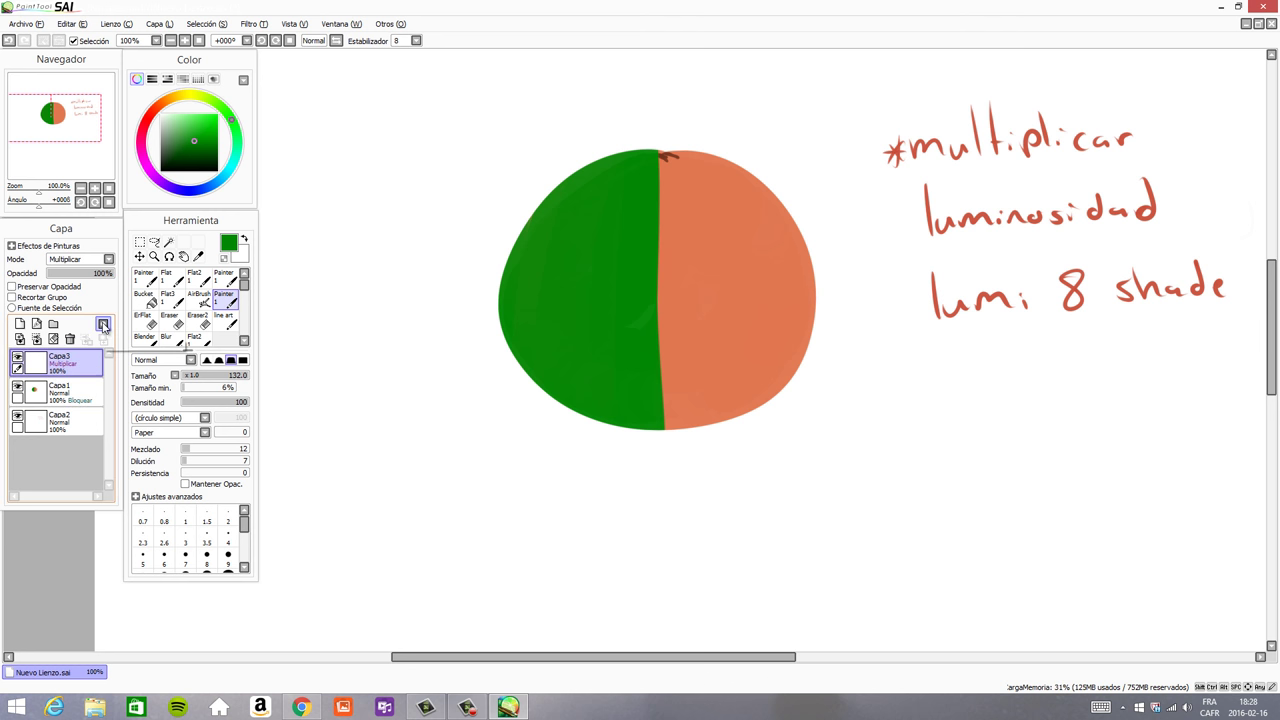
pyautogui.click(64, 299)
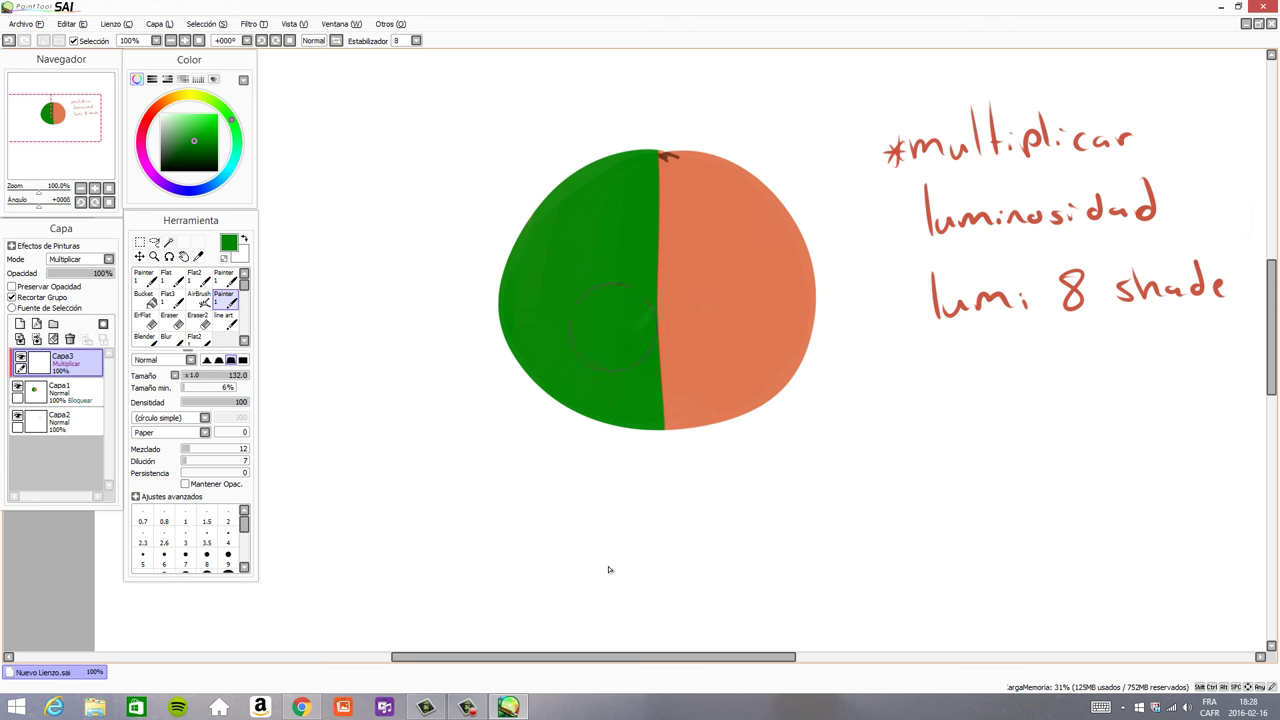
pyautogui.keyDown('alt'); pyautogui.click(700, 314); pyautogui.keyUp('alt')
pyautogui.moveTo(800, 272)
pyautogui.mouseDown()
pyautogui.moveTo(734, 373)
pyautogui.moveTo(842, 282)
pyautogui.moveTo(600, 466)
pyautogui.mouseUp()
pyautogui.moveTo(851, 307); pyautogui.dragTo(604, 438)
pyautogui.moveTo(823, 238)
pyautogui.mouseDown()
pyautogui.moveTo(673, 405)
pyautogui.moveTo(558, 416)
pyautogui.mouseUp()
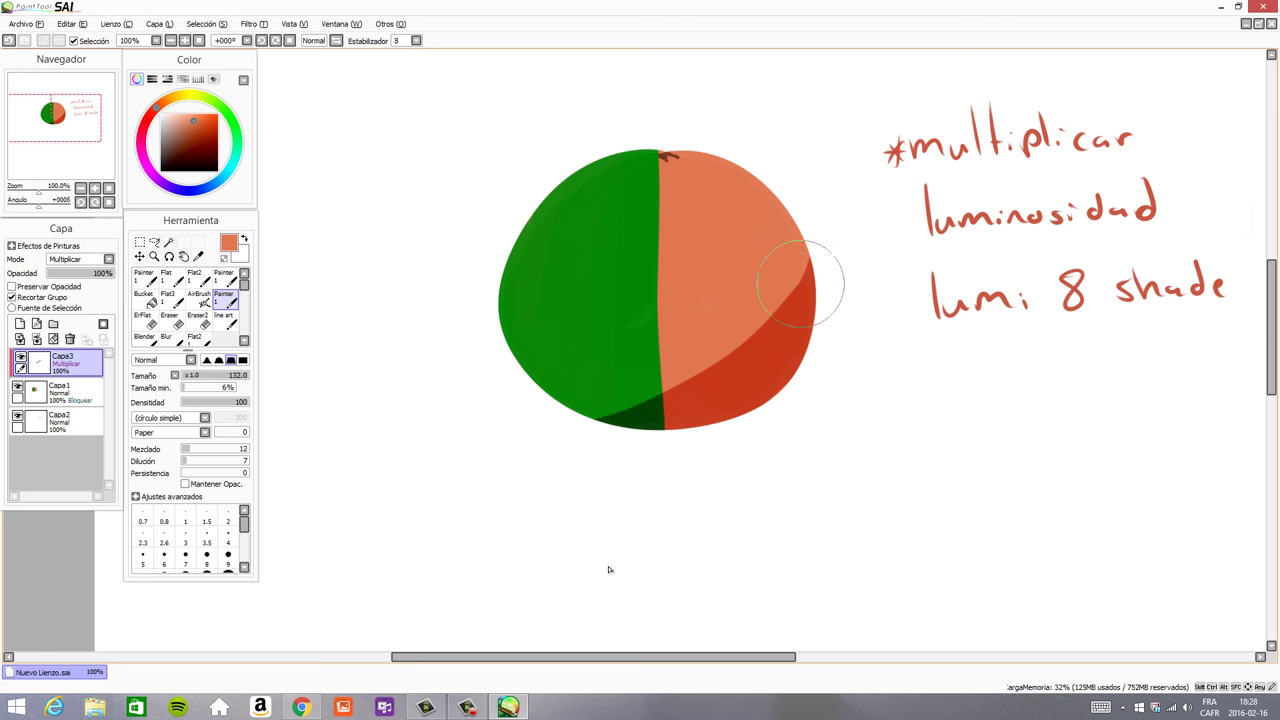
pyautogui.moveTo(772, 306); pyautogui.dragTo(805, 210)
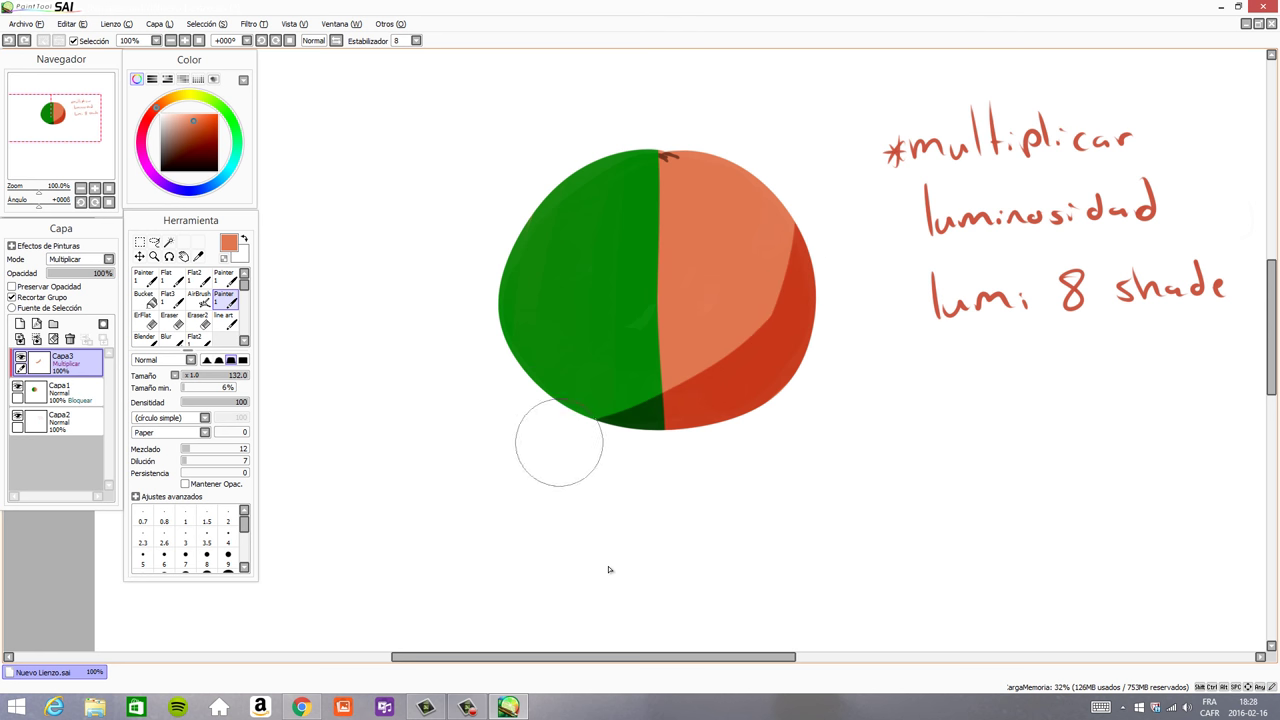
pyautogui.hotkey('ctrl', 'z')
pyautogui.hotkey('ctrl', 'z')
pyautogui.hotkey('ctrl', 'z')
pyautogui.hotkey('ctrl', 'z')
pyautogui.hotkey('ctrl', 'z')
# - Try shading the lower edge across both halves in the sampled green on the Multiplicar layer and undo the strokes
pyautogui.keyDown('alt'); pyautogui.click(531, 355); pyautogui.keyUp('alt')
pyautogui.moveTo(514, 347); pyautogui.dragTo(785, 358)
pyautogui.hotkey('ctrl', 'z')
pyautogui.moveTo(502, 276); pyautogui.dragTo(770, 400)
pyautogui.moveTo(515, 353); pyautogui.dragTo(730, 402)
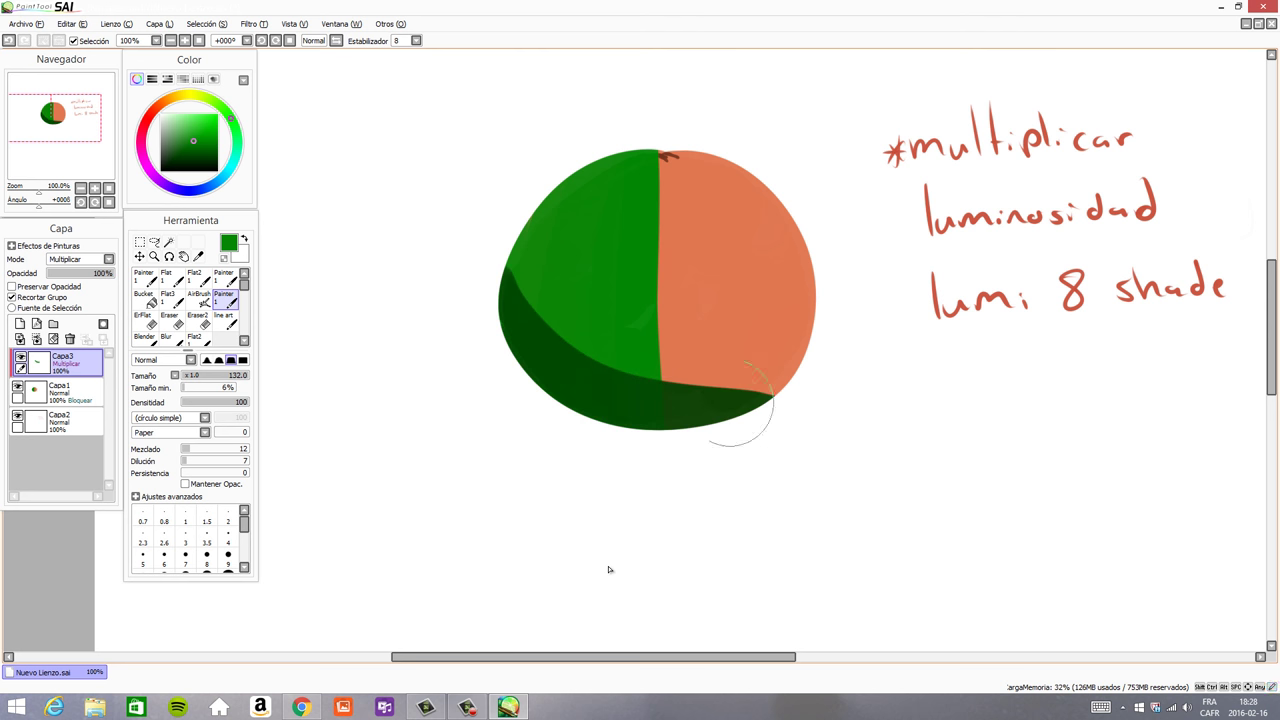
pyautogui.hotkey('ctrl', 'z')
pyautogui.hotkey('ctrl', 'z')
# - Sample the orange half's colour and shade the lower right edge across into the green half on the Multiplicar layer
pyautogui.keyDown('alt'); pyautogui.click(735, 345); pyautogui.keyUp('alt')
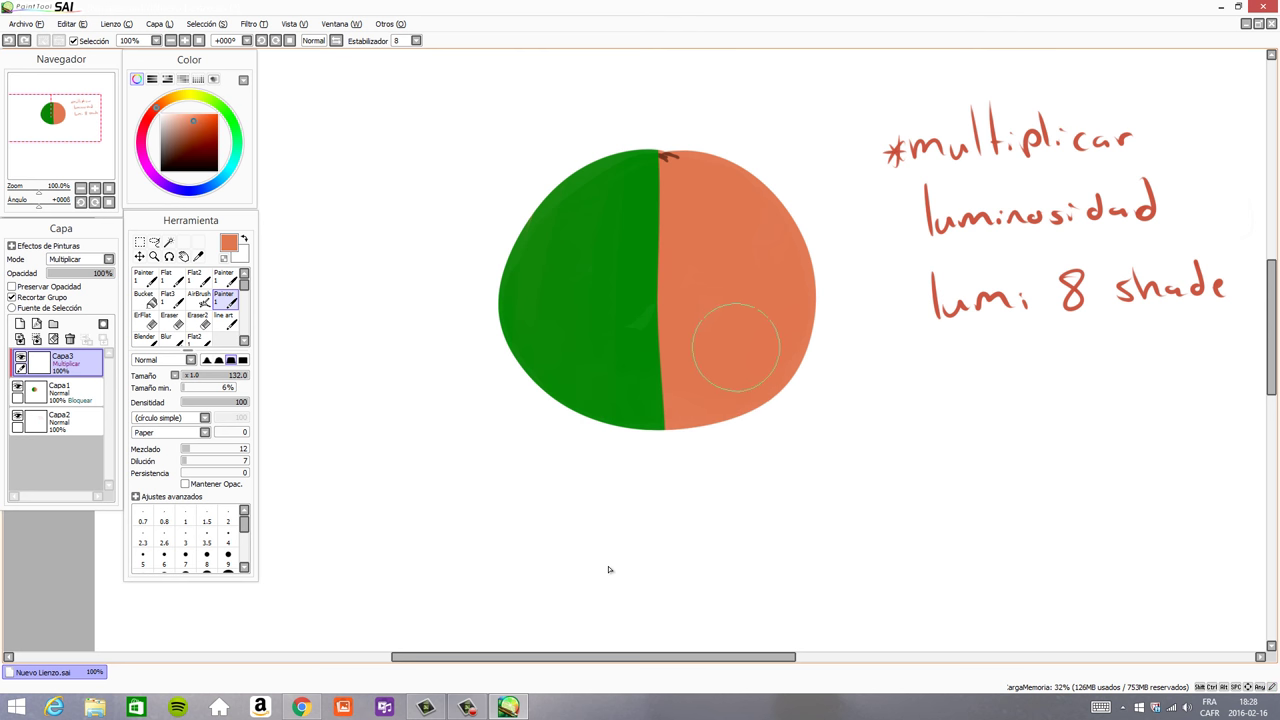
pyautogui.moveTo(824, 315); pyautogui.dragTo(556, 447)
pyautogui.moveTo(800, 358); pyautogui.dragTo(528, 435)
pyautogui.moveTo(808, 300)
pyautogui.mouseDown()
pyautogui.moveTo(757, 386)
pyautogui.moveTo(591, 520)
pyautogui.mouseUp()
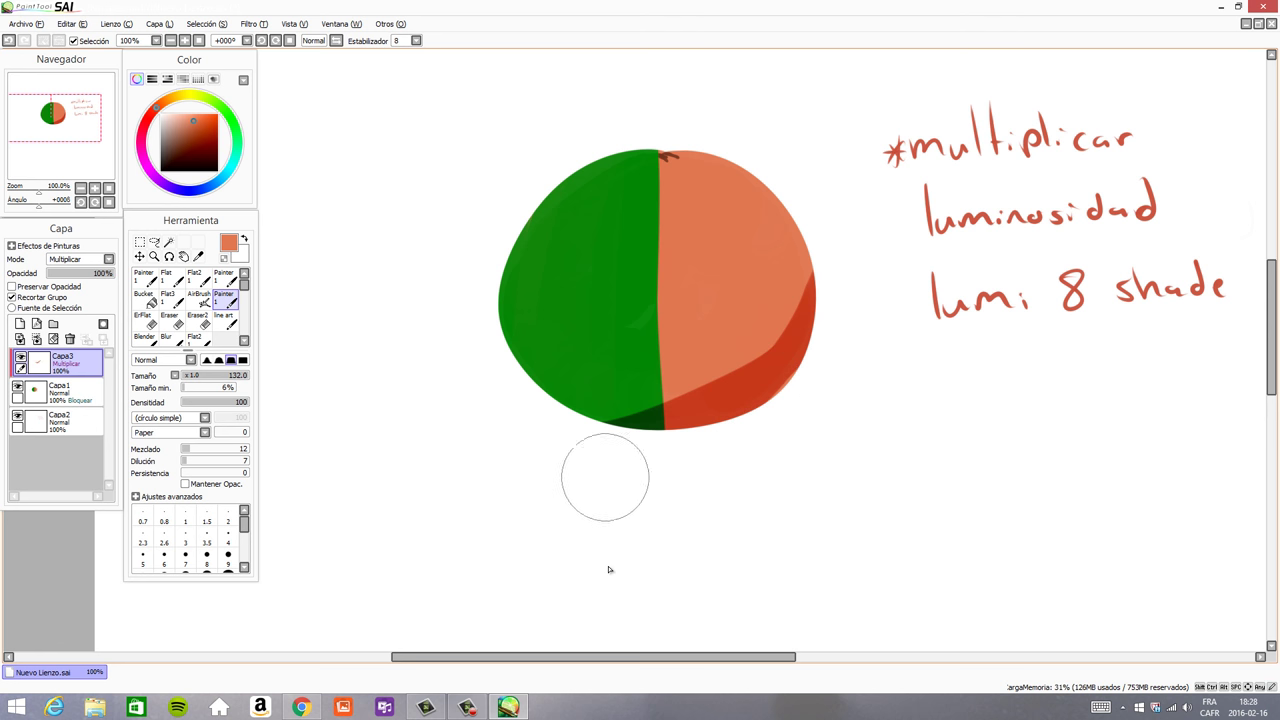
pyautogui.moveTo(809, 243); pyautogui.dragTo(586, 430)
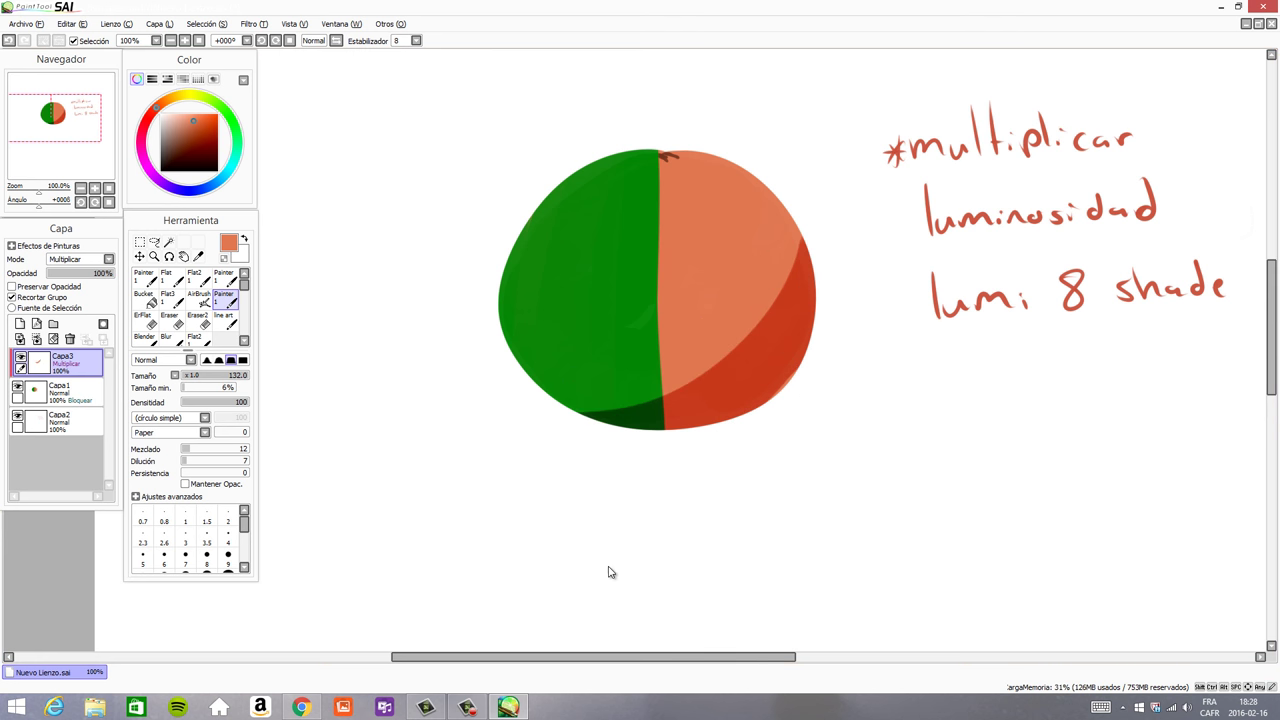
# - Undo the orange shading strokes and delete the Multiplicar layer Capa3
pyautogui.hotkey('ctrl', 'z')
pyautogui.hotkey('ctrl', 'z')
pyautogui.hotkey('ctrl', 'z')
pyautogui.hotkey('ctrl', 'z')
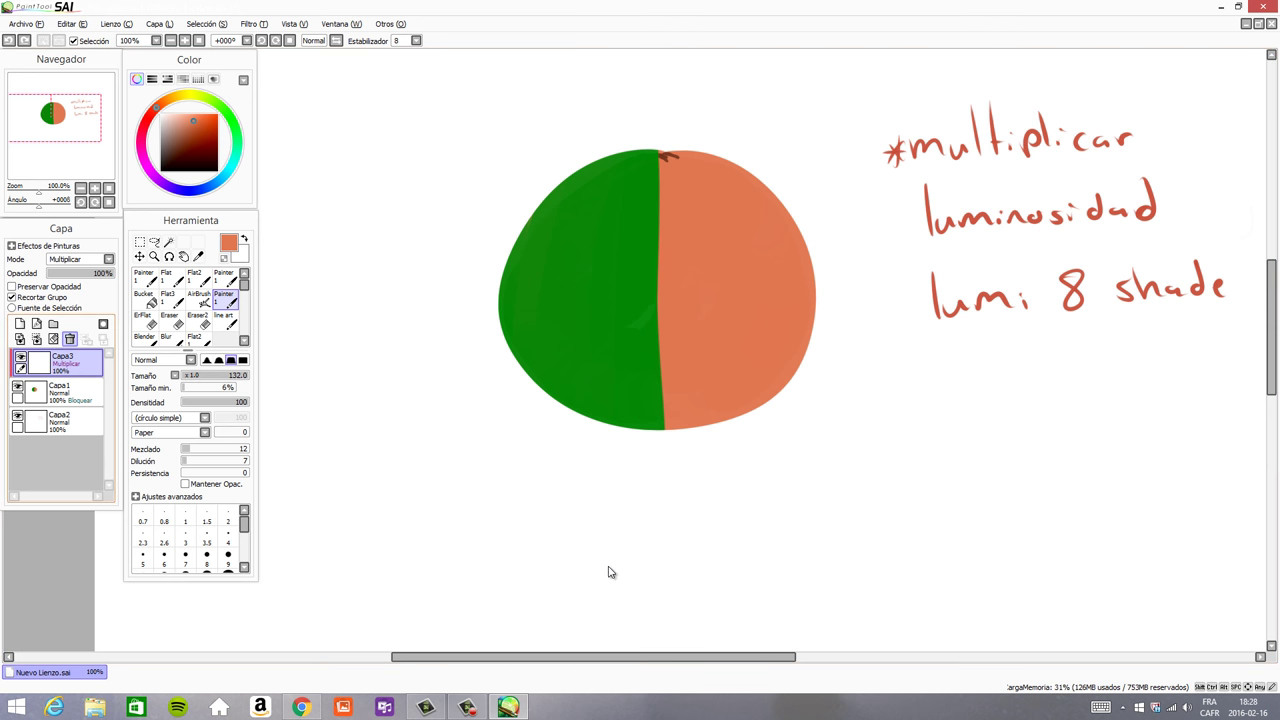
pyautogui.click(70, 339)
# - On Capa2, handwrite "mutiplicar para hacer la sombra de 2 colores" below left of the fruit in the lettering's sampled red at brush size 13
pyautogui.click(72, 392)
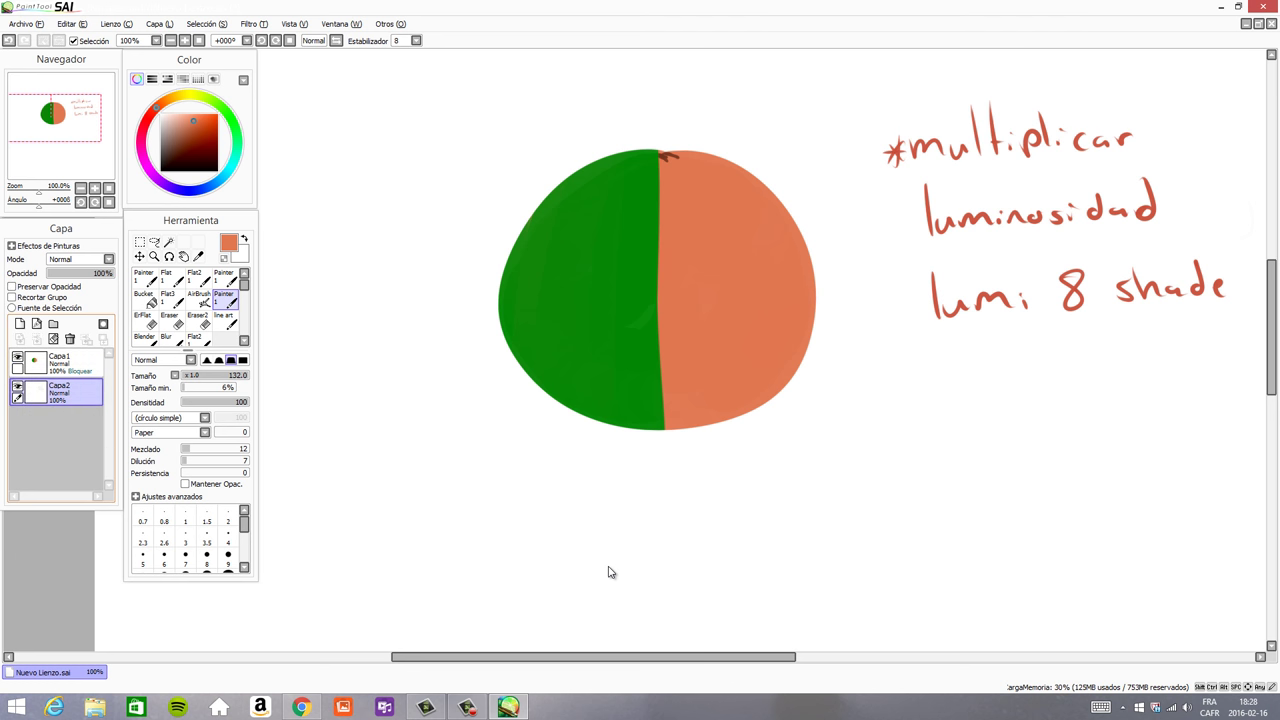
pyautogui.click(145, 280)
pyautogui.rightClick(937, 140)
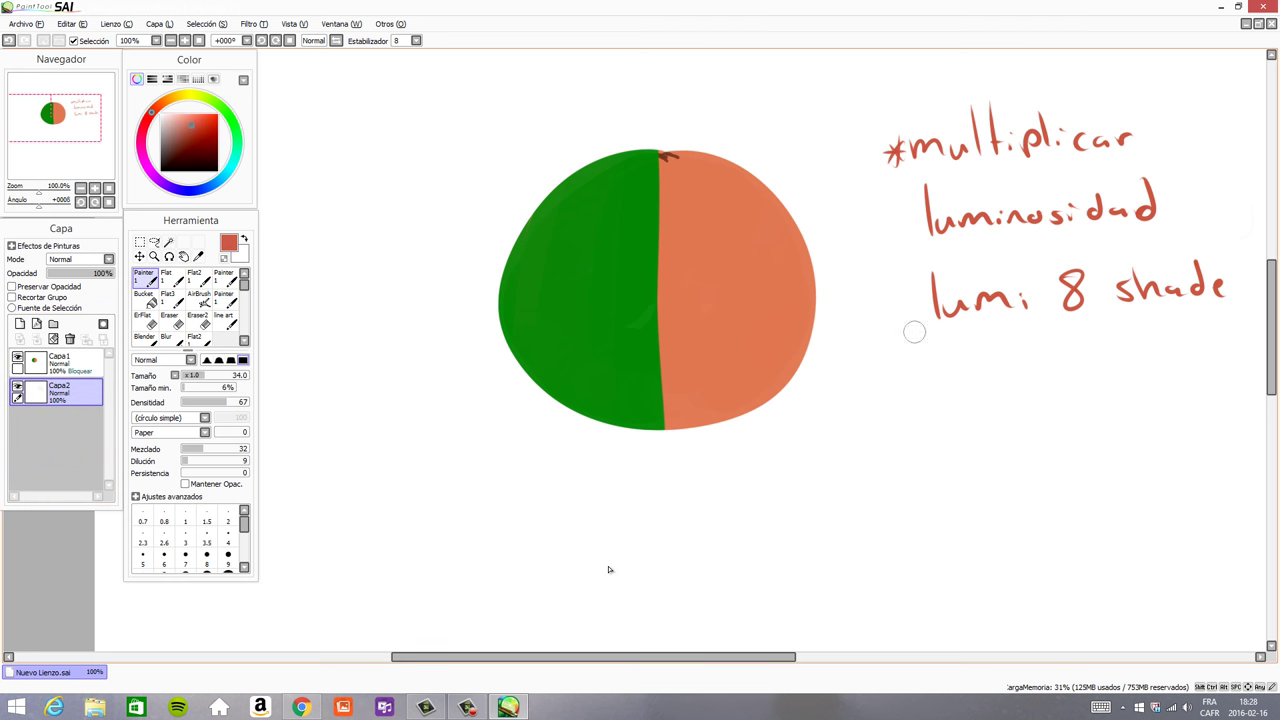
pyautogui.moveTo(312, 491)
pyautogui.mouseDown()
pyautogui.moveTo(364, 490)
pyautogui.moveTo(332, 490)
pyautogui.moveTo(366, 476)
pyautogui.moveTo(377, 489)
pyautogui.moveTo(412, 482)
pyautogui.mouseUp()
pyautogui.click(225, 300)
pyautogui.hotkey('ctrl', 'z')
pyautogui.moveTo(412, 484); pyautogui.dragTo(420, 480)
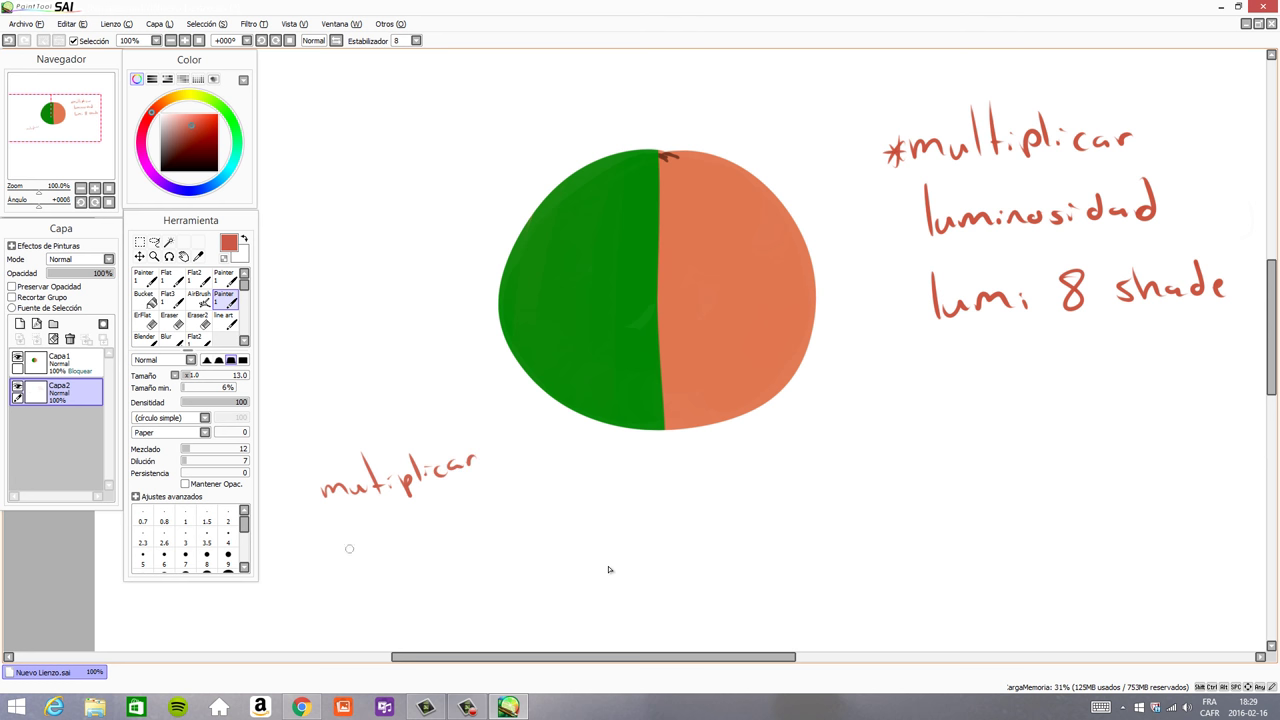
pyautogui.moveTo(406, 510); pyautogui.dragTo(418, 526)
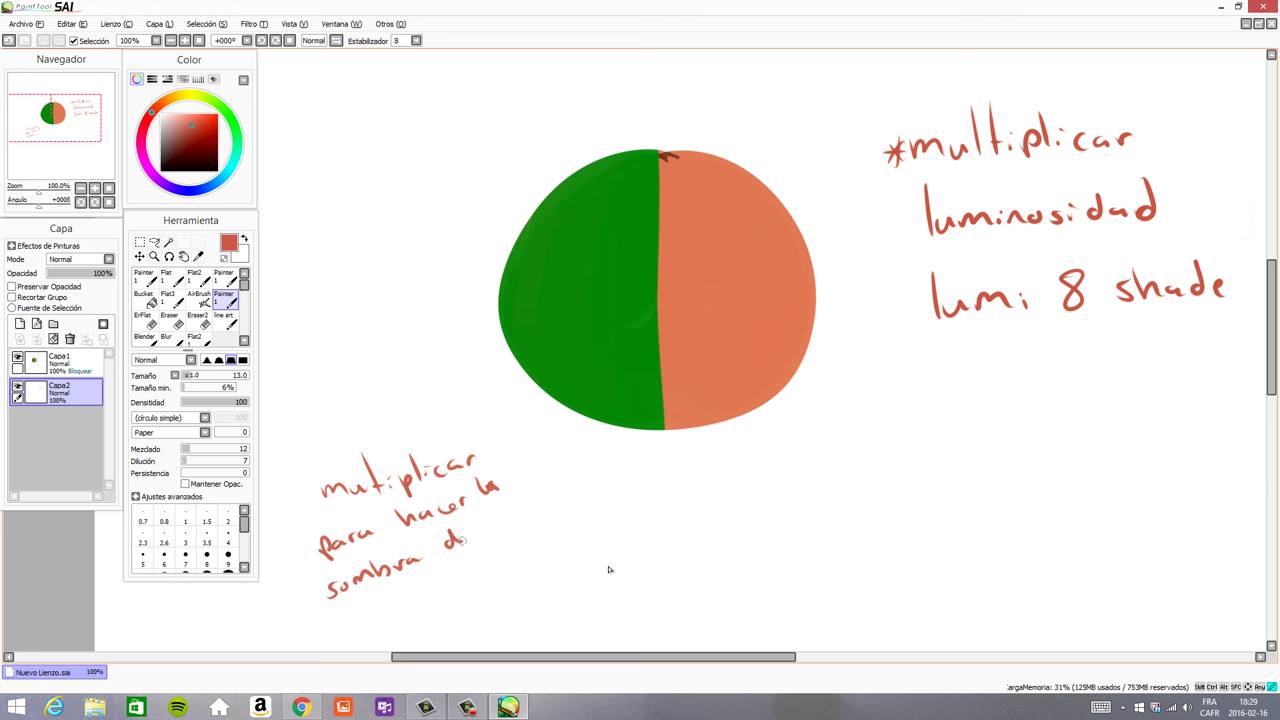
pyautogui.moveTo(483, 511); pyautogui.dragTo(500, 521)
# - Draw a frame around the Multiplicar note and a handwritten asterisk in front of "luminosidad"
pyautogui.moveTo(298, 466)
pyautogui.mouseDown()
pyautogui.moveTo(339, 443)
pyautogui.moveTo(476, 416)
pyautogui.moveTo(554, 545)
pyautogui.moveTo(400, 645)
pyautogui.mouseUp()
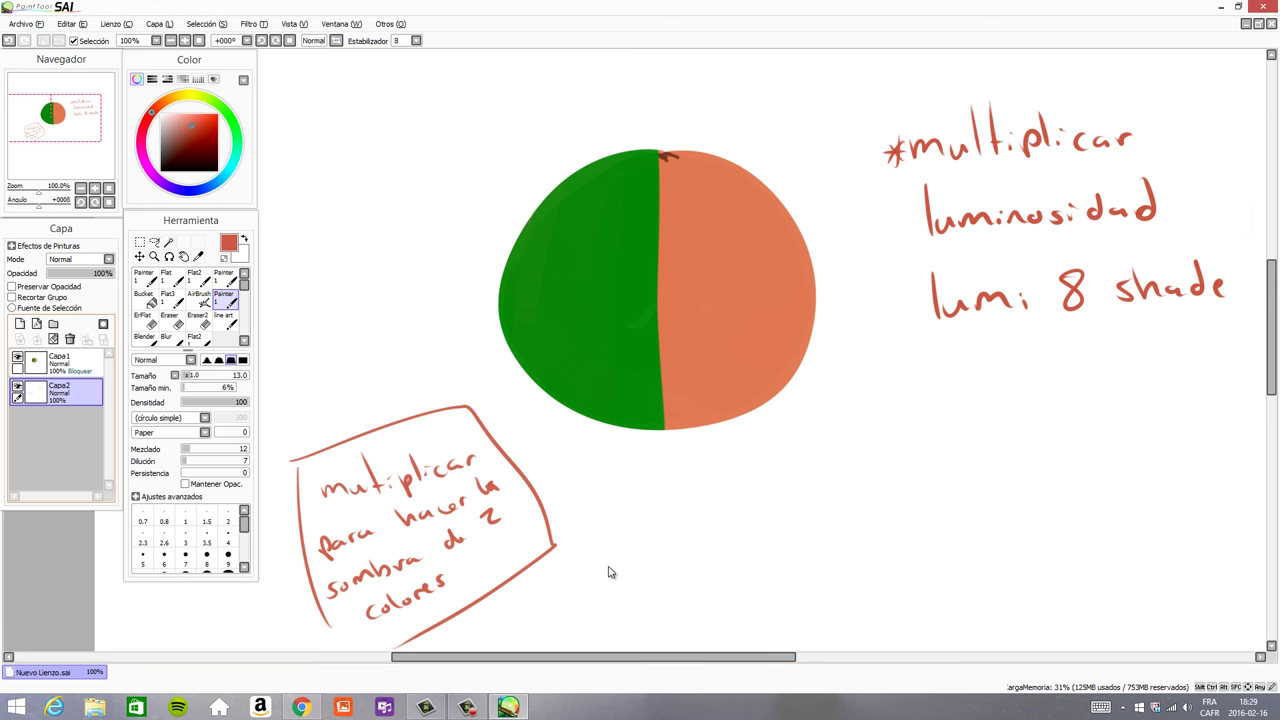
pyautogui.moveTo(876, 208); pyautogui.dragTo(908, 238)
pyautogui.moveTo(902, 204); pyautogui.dragTo(895, 241)
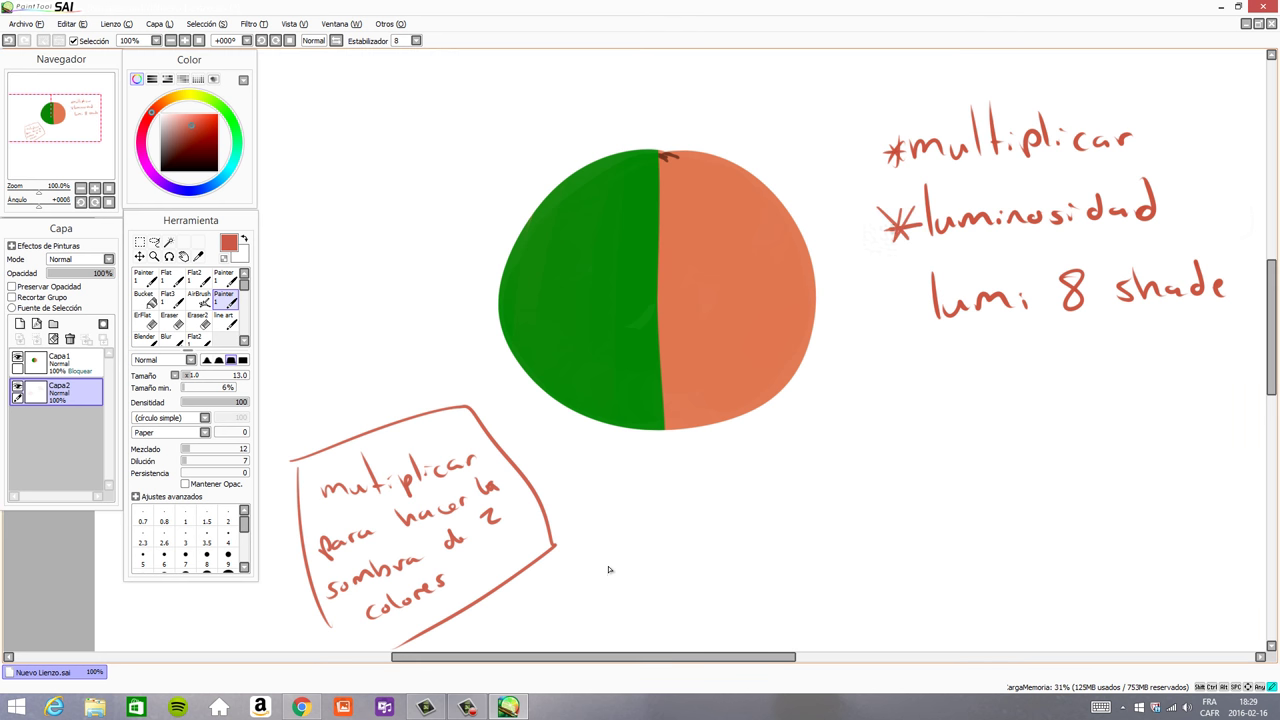
# - Repaint the whole fruit on Capa1 in its sampled orange at brush size 224 and turn off Preservar Opacidad
pyautogui.click(72, 364)
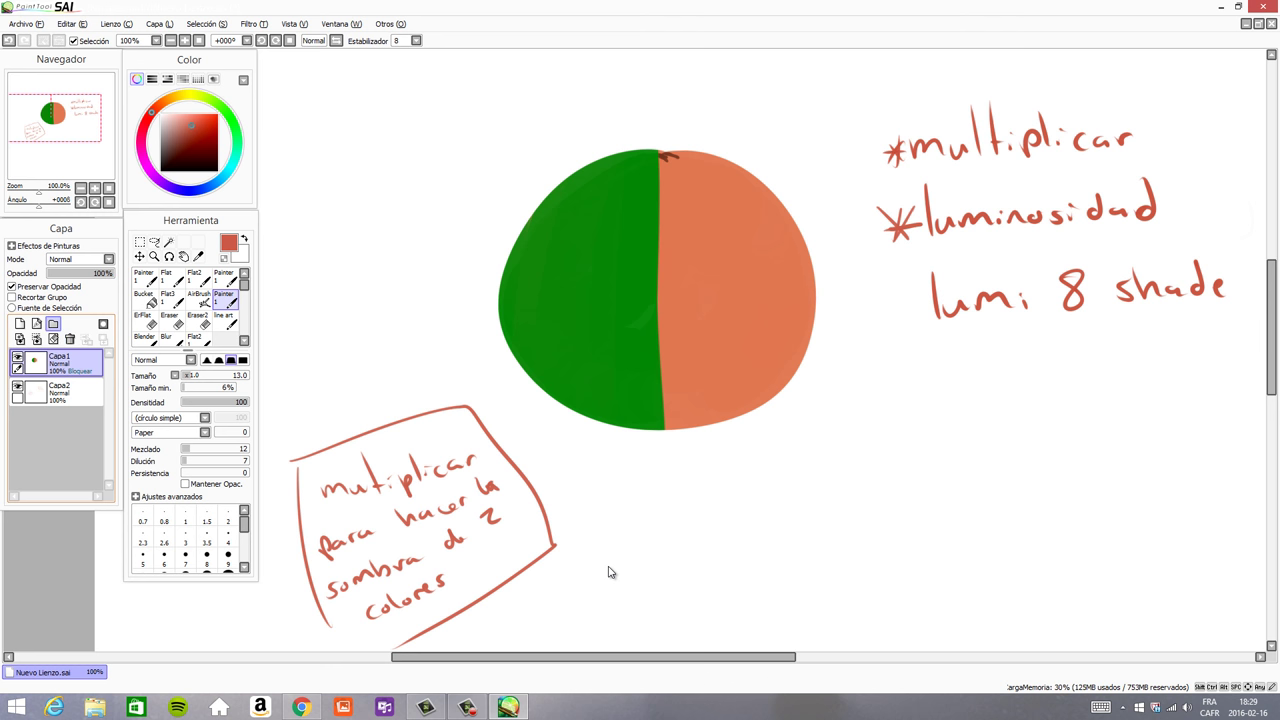
pyautogui.keyDown('alt'); pyautogui.click(712, 287); pyautogui.keyUp('alt')
pyautogui.moveTo(712, 287)
pyautogui.mouseDown()
pyautogui.moveTo(653, 183)
pyautogui.moveTo(680, 180)
pyautogui.moveTo(625, 218)
pyautogui.moveTo(523, 238)
pyautogui.moveTo(607, 210)
pyautogui.moveTo(632, 236)
pyautogui.mouseUp()
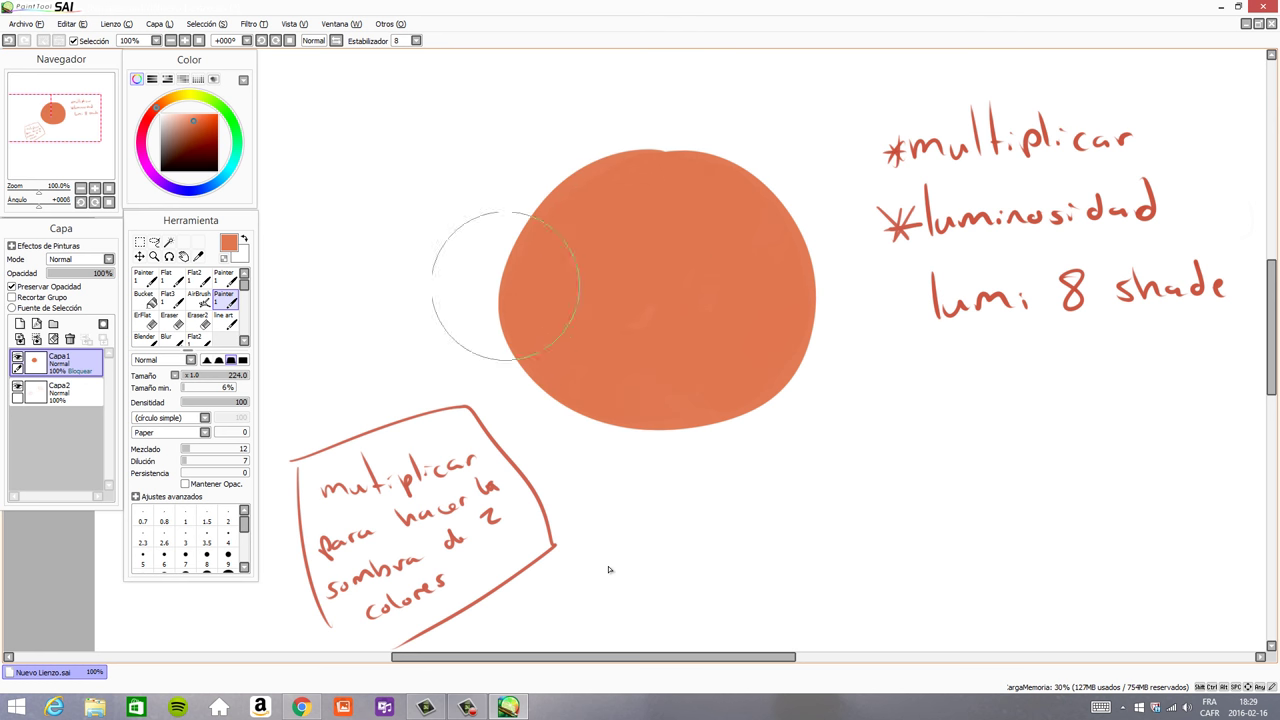
pyautogui.click(27, 287)
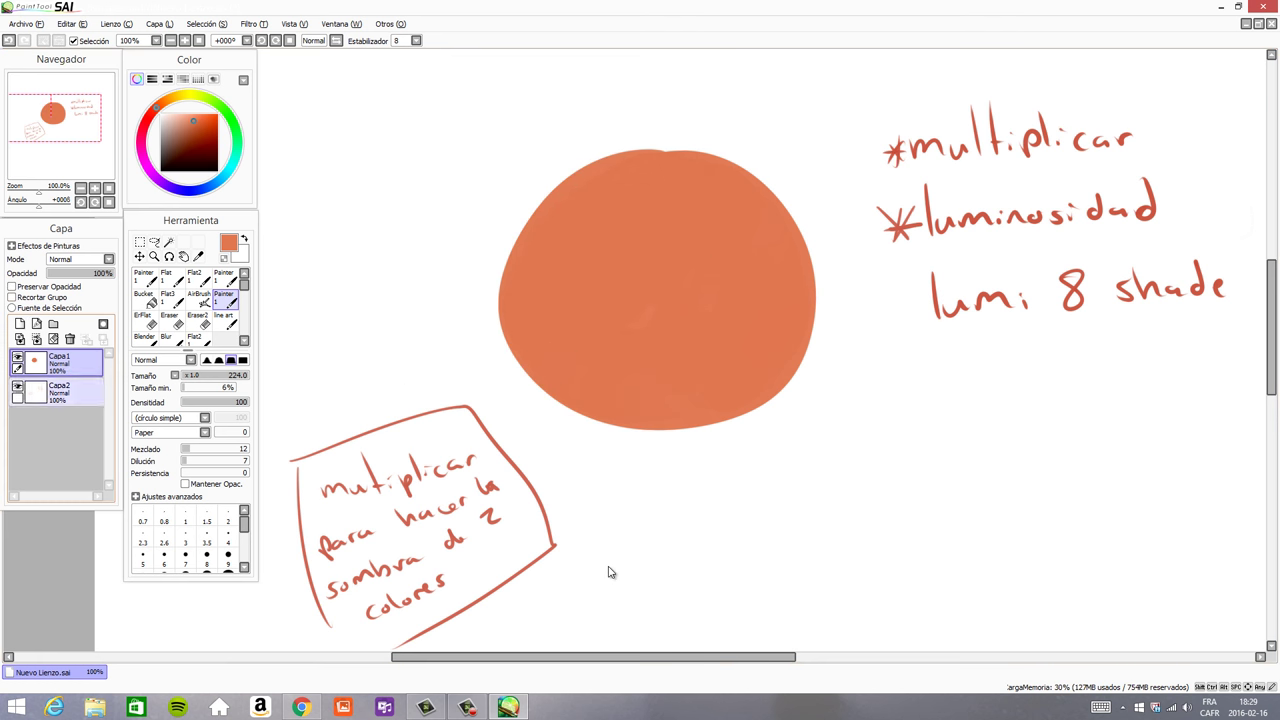
# - Add a new layer above Capa1, clip it with Recortar Grupo and set its blending mode to Luminosidad
pyautogui.hotkey('ctrl', 'shift', 'n')
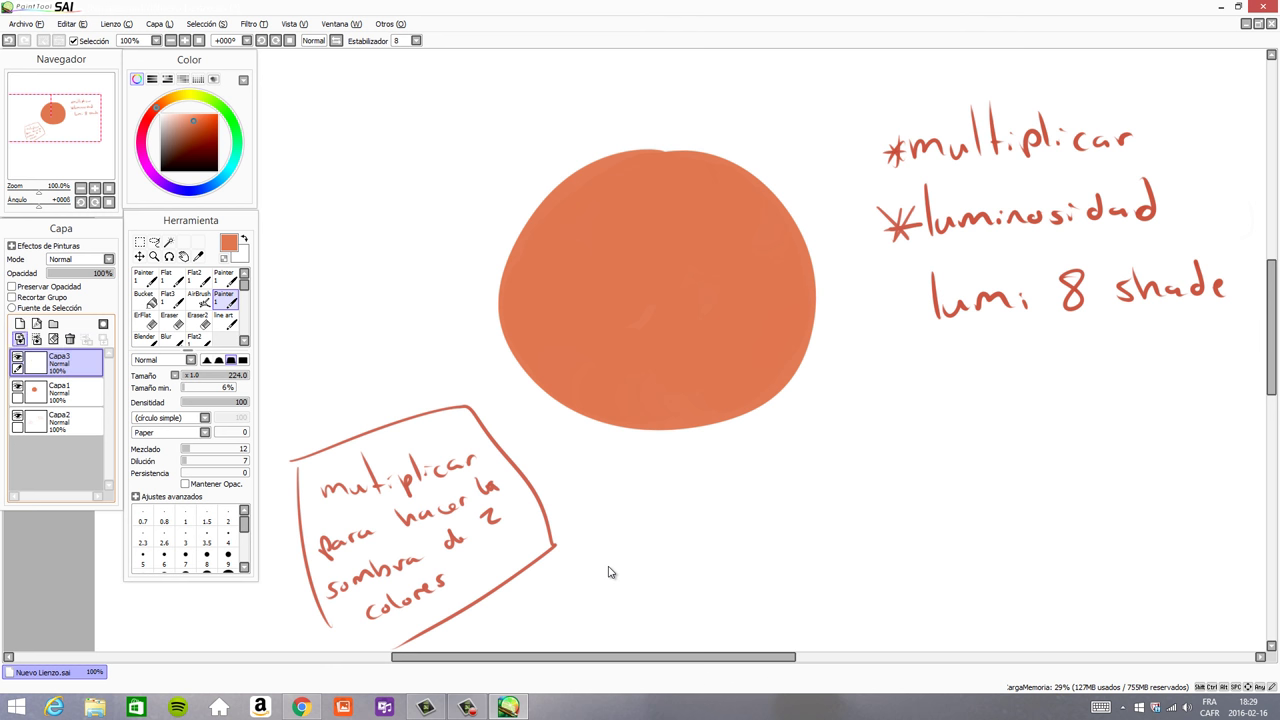
pyautogui.click(27, 298)
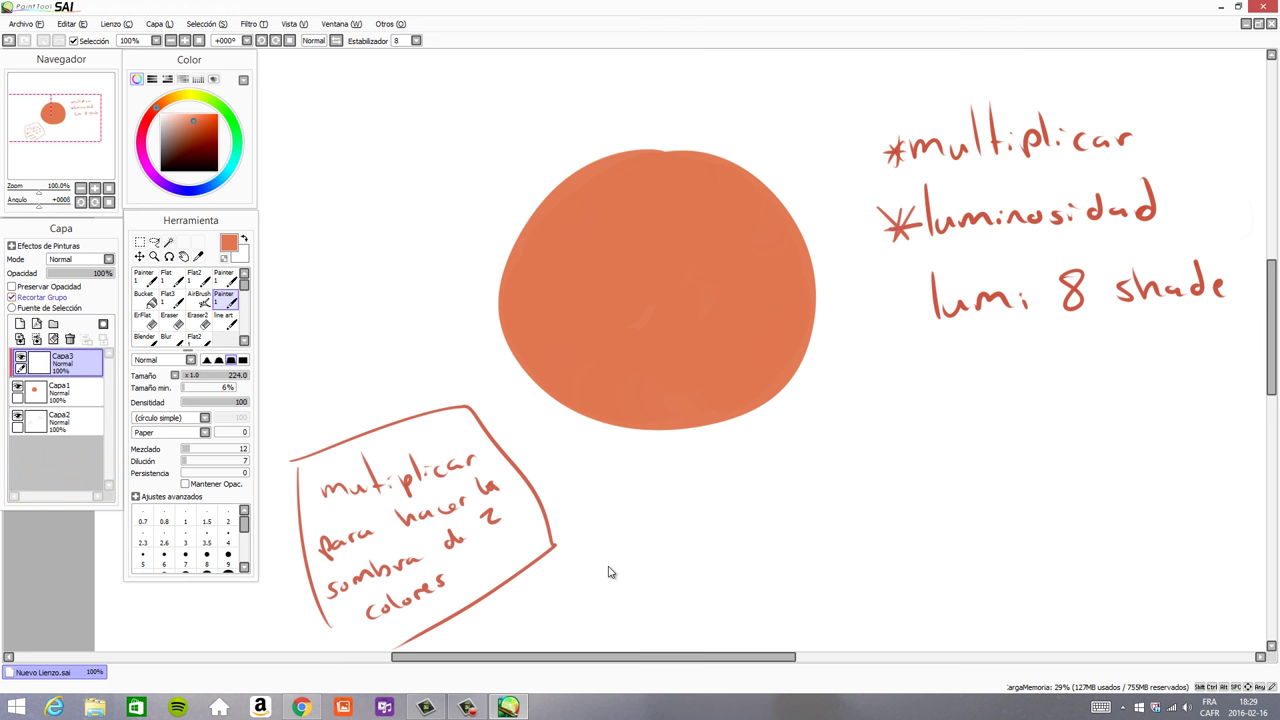
pyautogui.click(80, 259)
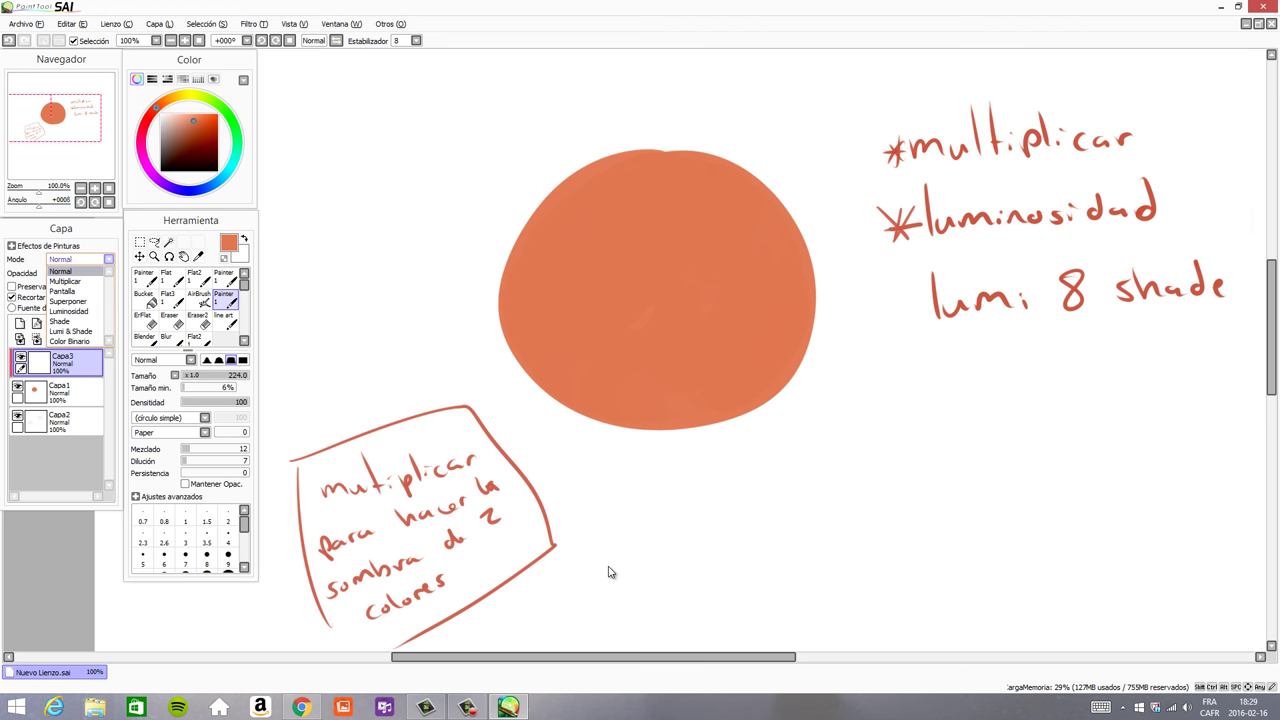
pyautogui.click(76, 311)
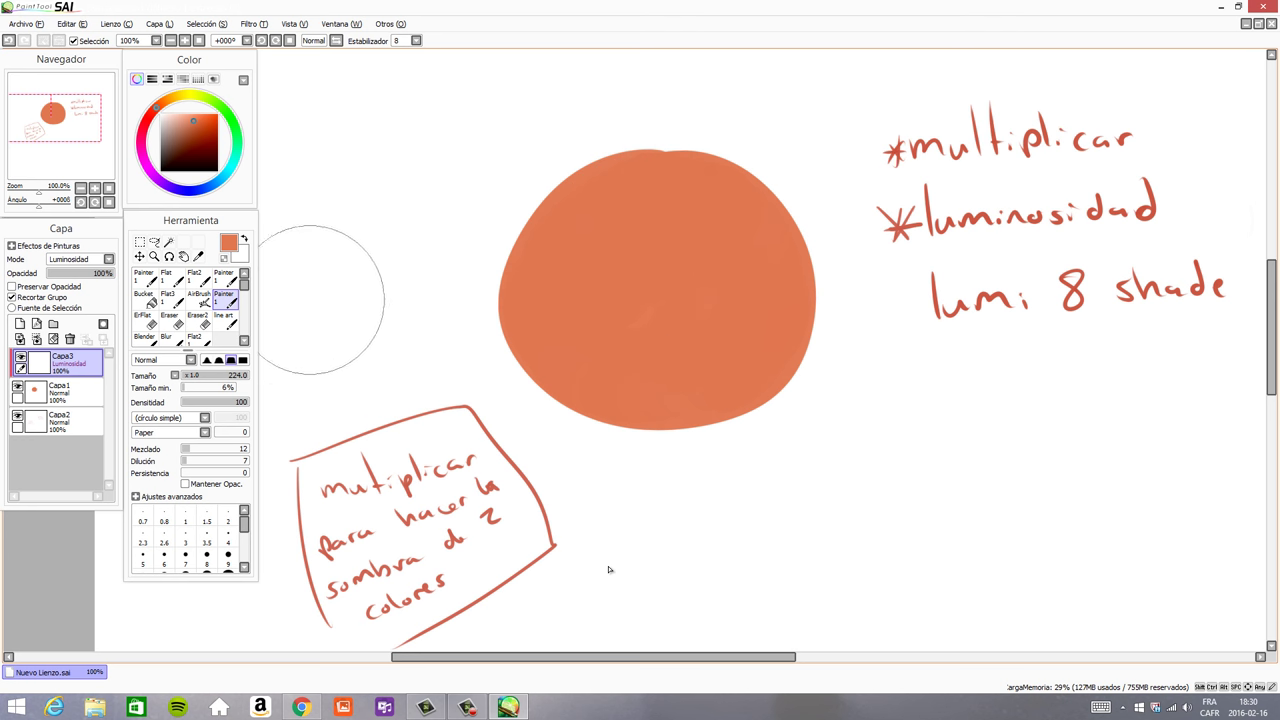
# - Try a Painter brush highlight at size 88 on the Luminosidad layer and undo it
pyautogui.keyDown('ctrl'); pyautogui.keyDown('alt'); pyautogui.click(611, 246); pyautogui.keyUp('alt'); pyautogui.keyUp('ctrl')
pyautogui.moveTo(611, 246)
pyautogui.keyDown('ctrl'); pyautogui.keyDown('alt'); pyautogui.mouseDown()
pyautogui.moveTo(588, 246)
pyautogui.moveTo(588, 226)
pyautogui.moveTo(569, 217)
pyautogui.moveTo(572, 290)
pyautogui.mouseUp(); pyautogui.keyUp('alt'); pyautogui.keyUp('ctrl')
pyautogui.hotkey('ctrl', 'z')
pyautogui.hotkey('ctrl', 'z')
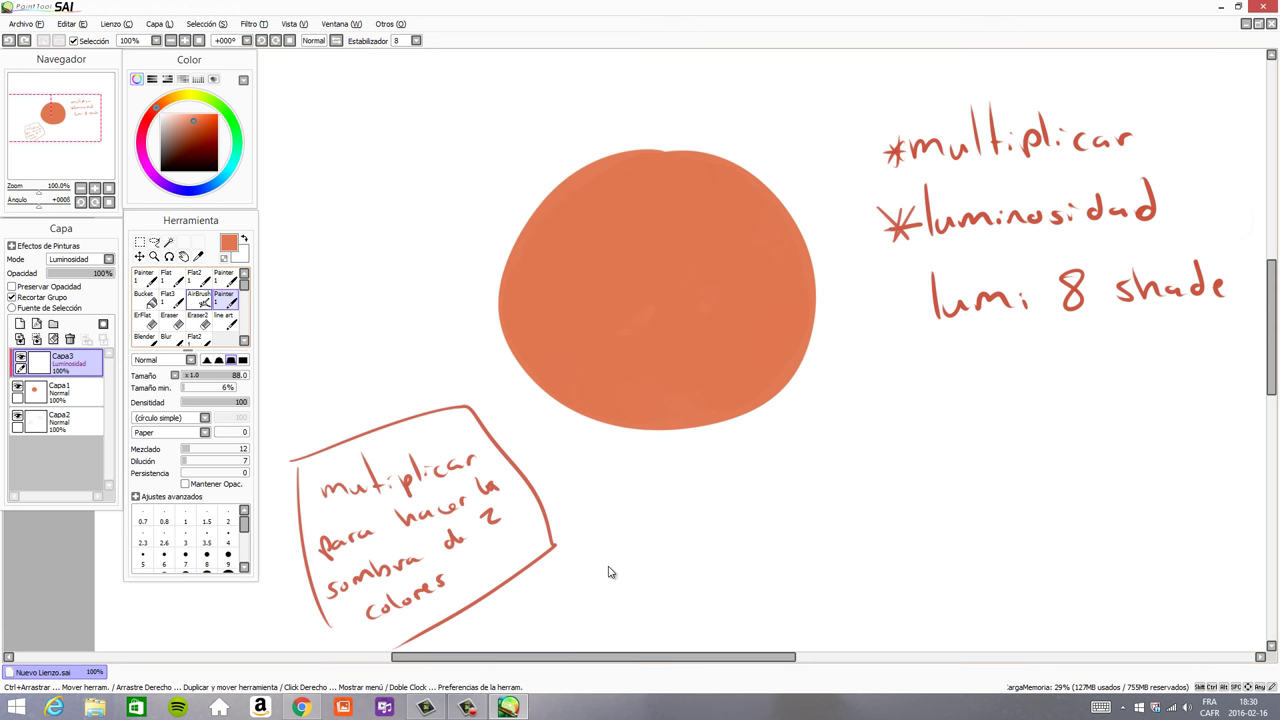
# - Airbrush a soft highlight on the orange's upper left at size 96 and density 9, and delete the Luminosidad layer
pyautogui.click(199, 300)
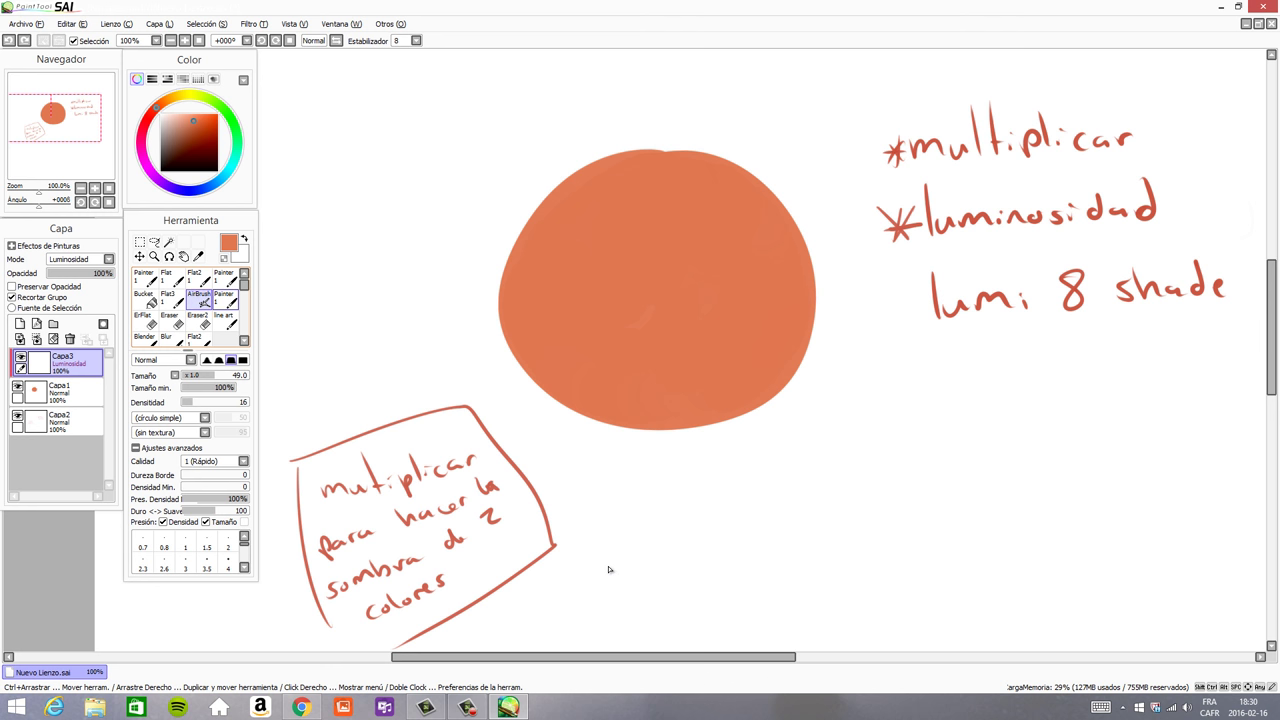
pyautogui.keyDown('ctrl'); pyautogui.keyDown('alt'); pyautogui.moveTo(539, 302); pyautogui.dragTo(562, 302); pyautogui.keyUp('alt'); pyautogui.keyUp('ctrl')
pyautogui.moveTo(535, 262)
pyautogui.mouseDown()
pyautogui.moveTo(588, 191)
pyautogui.moveTo(560, 262)
pyautogui.mouseUp()
pyautogui.hotkey('ctrl', 'z')
pyautogui.moveTo(574, 212)
pyautogui.mouseDown()
pyautogui.moveTo(541, 283)
pyautogui.moveTo(619, 236)
pyautogui.moveTo(539, 258)
pyautogui.moveTo(555, 202)
pyautogui.moveTo(588, 179)
pyautogui.moveTo(602, 185)
pyautogui.moveTo(580, 220)
pyautogui.mouseUp()
pyautogui.hotkey('ctrl', 'z')
pyautogui.hotkey('ctrl', 'z')
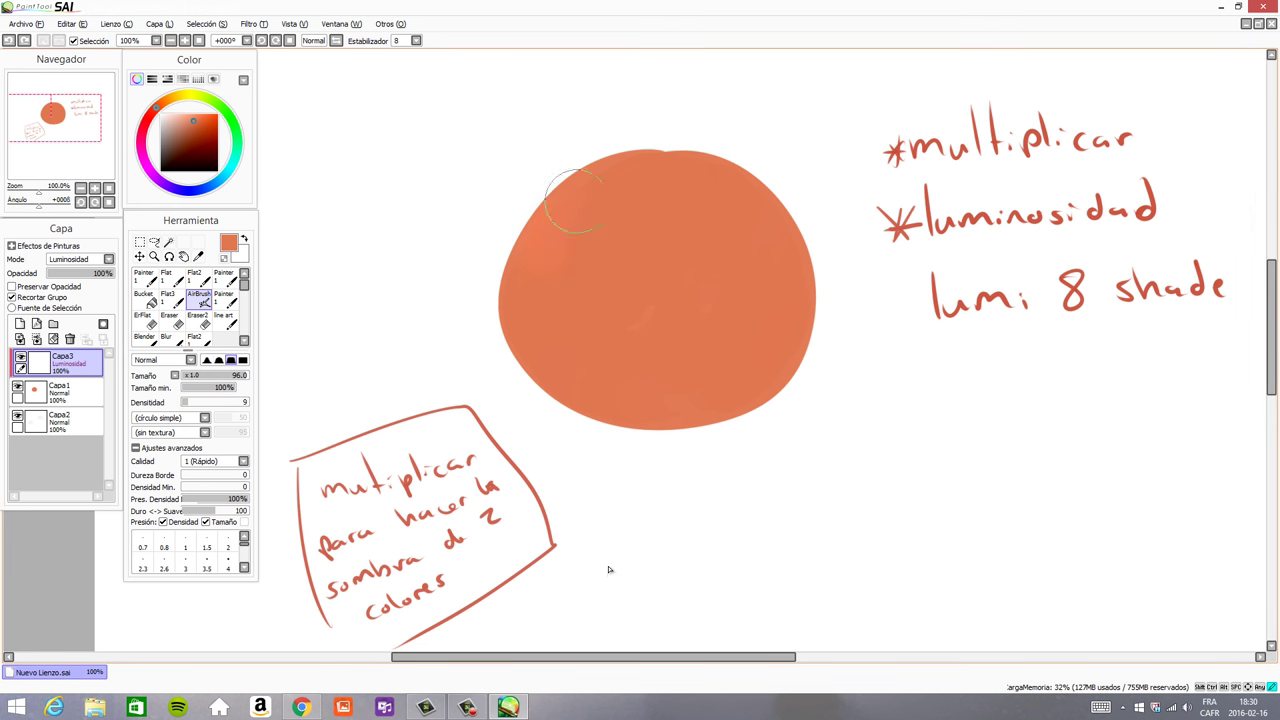
pyautogui.moveTo(548, 195)
pyautogui.mouseDown()
pyautogui.moveTo(542, 257)
pyautogui.moveTo(632, 170)
pyautogui.moveTo(591, 224)
pyautogui.moveTo(603, 243)
pyautogui.moveTo(563, 212)
pyautogui.moveTo(576, 263)
pyautogui.moveTo(554, 250)
pyautogui.moveTo(549, 285)
pyautogui.moveTo(606, 216)
pyautogui.moveTo(600, 256)
pyautogui.mouseUp()
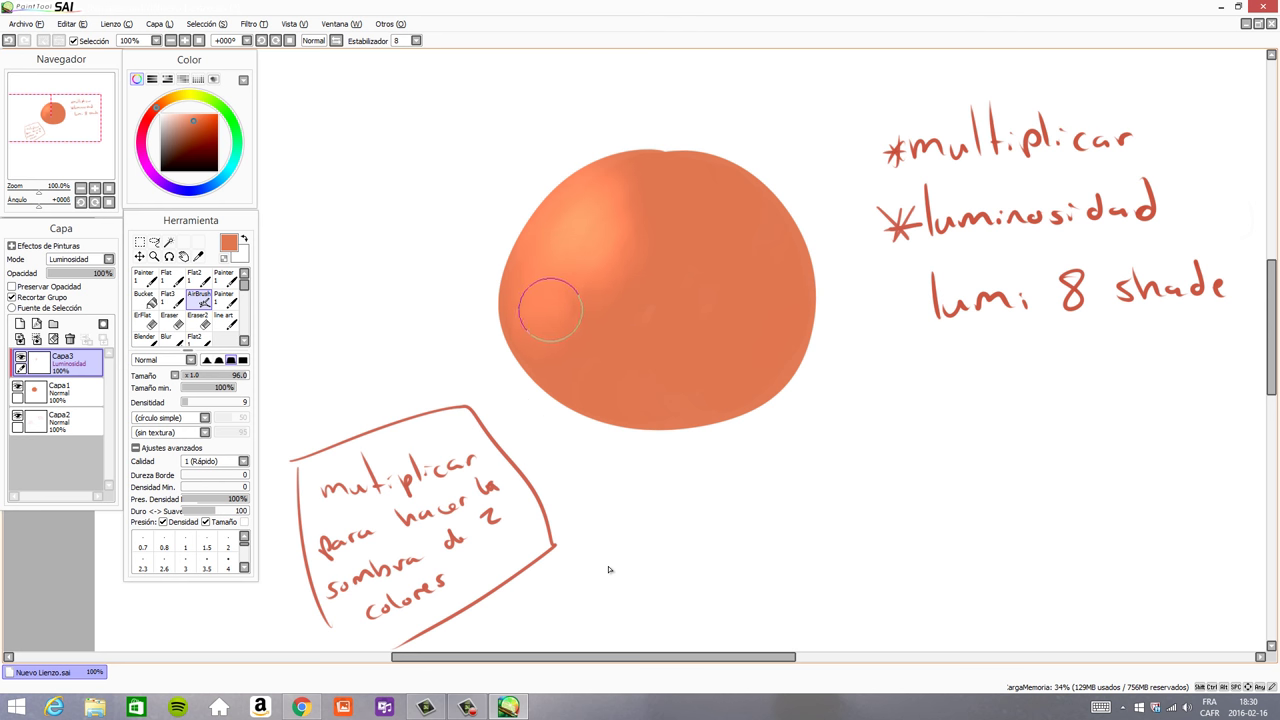
pyautogui.click(70, 339)
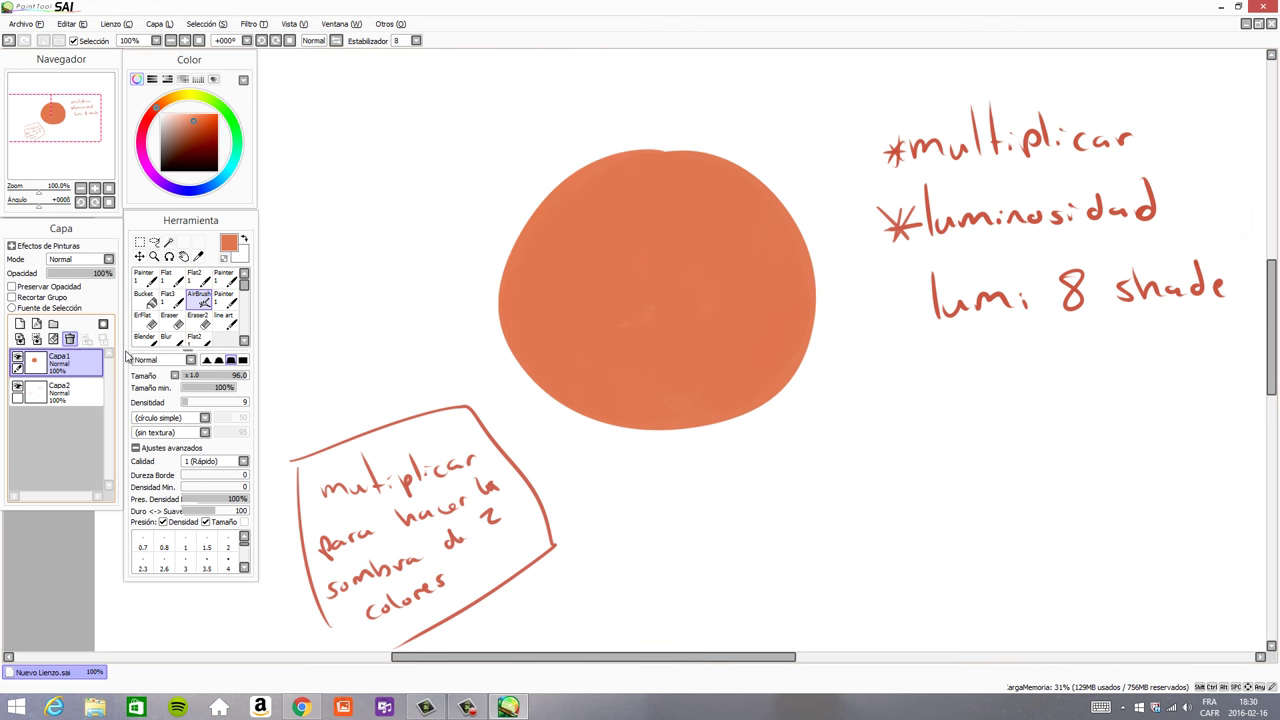
# - On Capa2, handwrite "luminosidad para dar luzes" below the orange in the lettering's sampled red at brush size 17
pyautogui.click(57, 390)
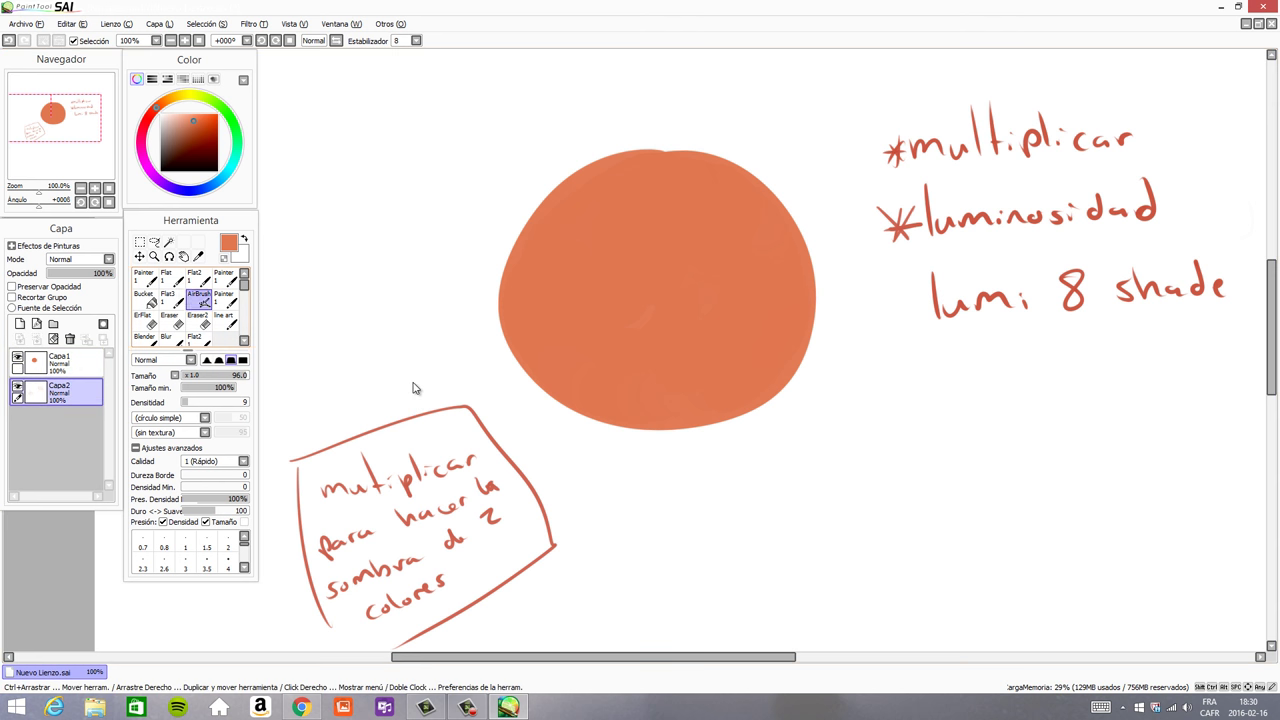
pyautogui.click(225, 297)
pyautogui.rightClick(897, 151)
pyautogui.moveTo(650, 498)
pyautogui.mouseDown()
pyautogui.moveTo(603, 503)
pyautogui.moveTo(612, 495)
pyautogui.moveTo(627, 511)
pyautogui.mouseUp()
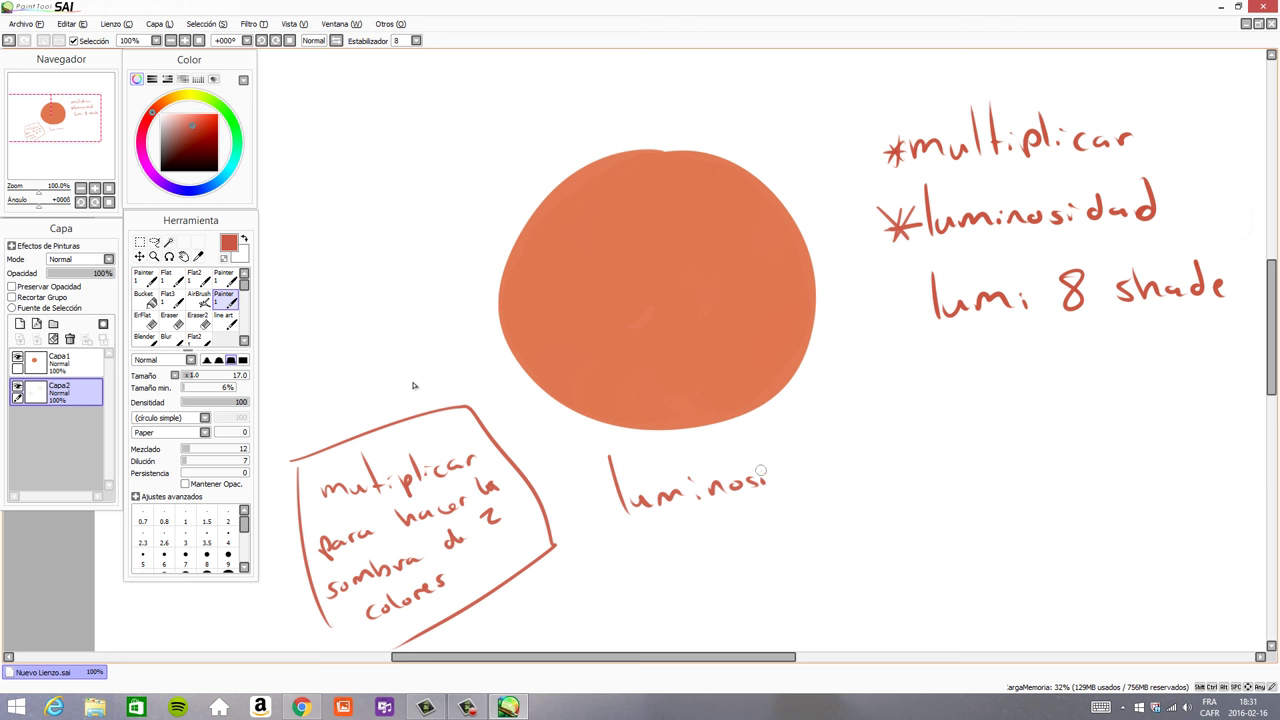
pyautogui.moveTo(808, 465); pyautogui.dragTo(823, 466)
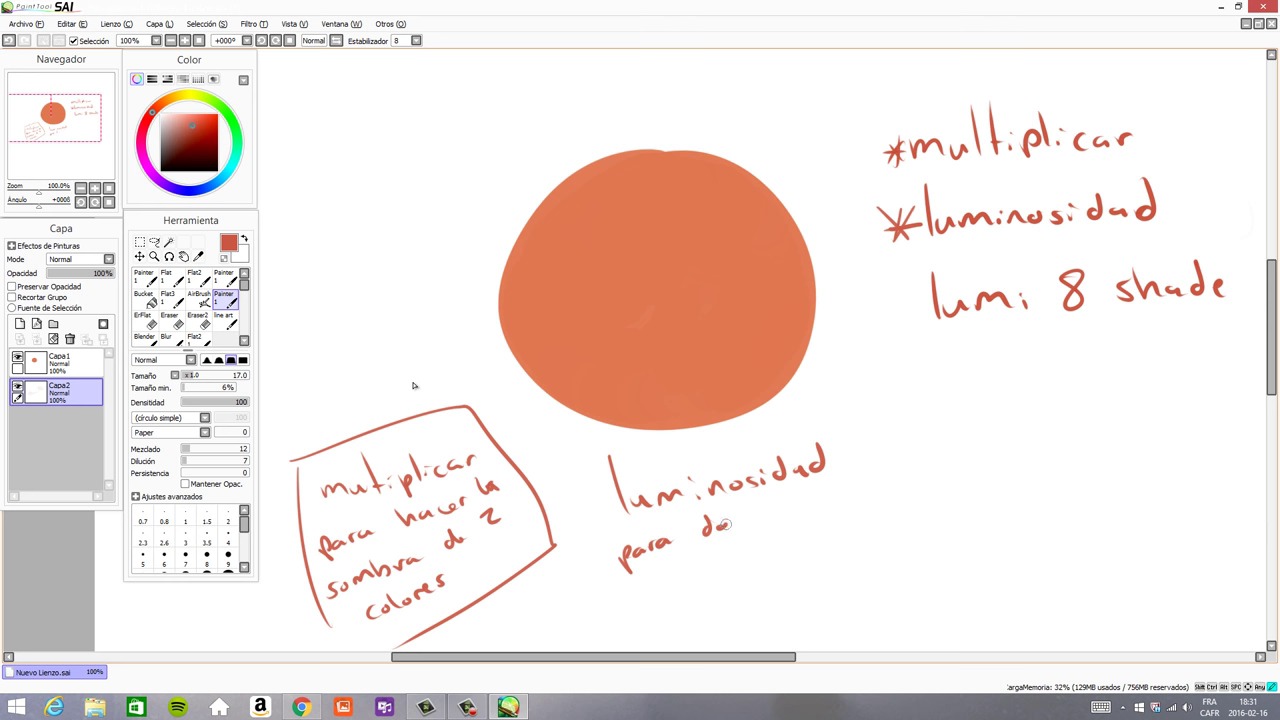
pyautogui.moveTo(794, 506); pyautogui.dragTo(832, 502)
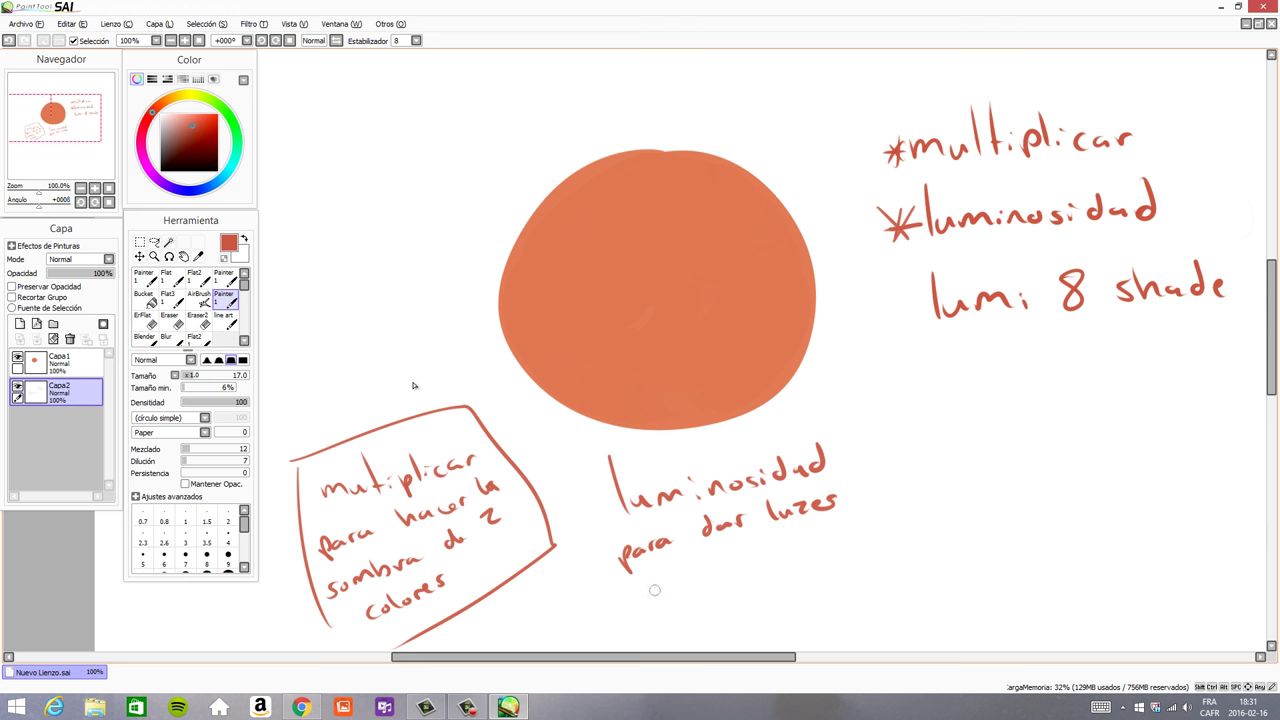
# - Draw a frame around the "luminosidad para dar luzes" note and mark "lumi & shade" with an asterisk
pyautogui.moveTo(581, 452); pyautogui.dragTo(619, 630)
pyautogui.moveTo(580, 457)
pyautogui.mouseDown()
pyautogui.moveTo(608, 549)
pyautogui.moveTo(625, 455)
pyautogui.moveTo(831, 423)
pyautogui.moveTo(849, 548)
pyautogui.moveTo(620, 615)
pyautogui.mouseUp()
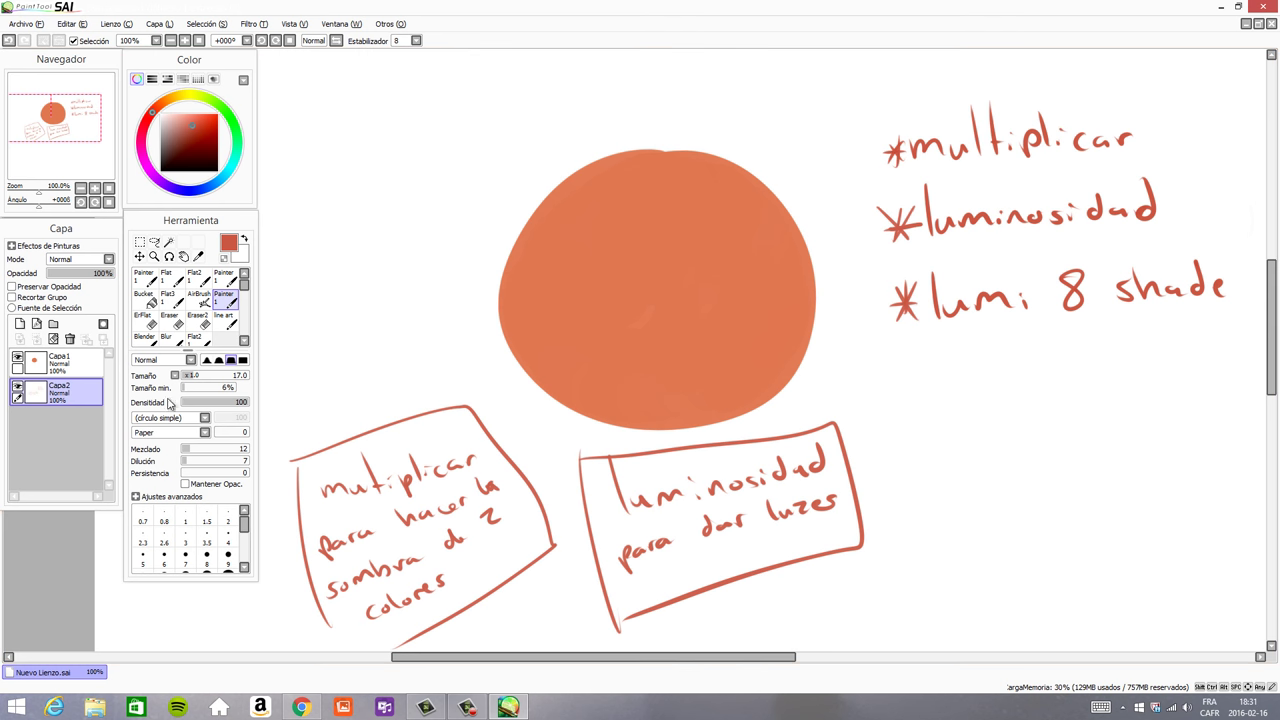
# - Add a new layer above Capa1, clip it with Recortar Grupo and set its blending mode to Lumi & Shade
pyautogui.click(80, 364)
pyautogui.click(18, 325)
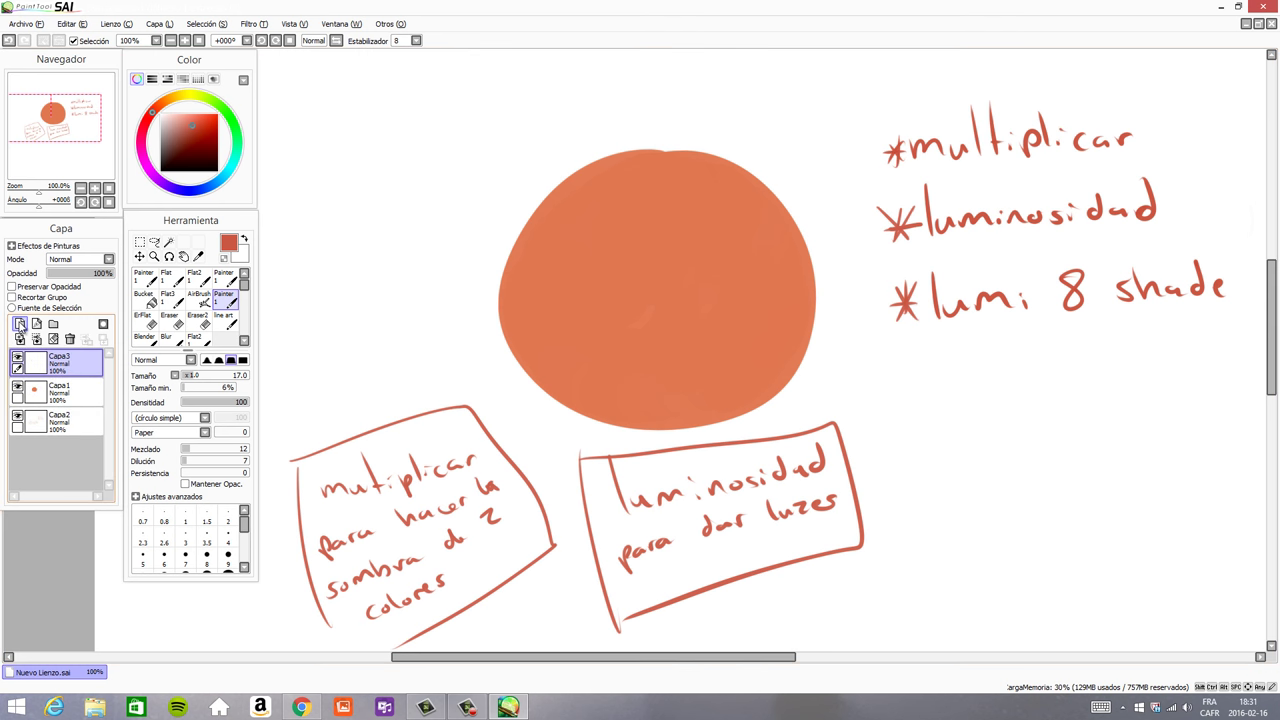
pyautogui.click(31, 297)
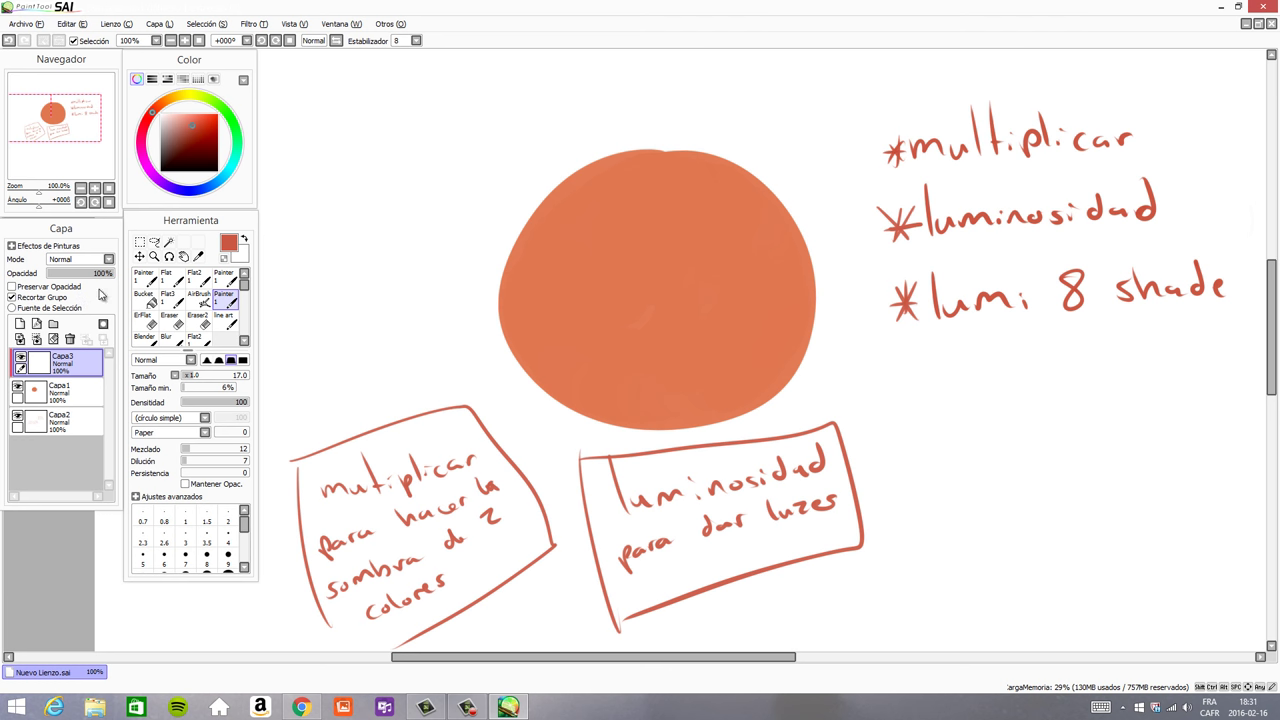
pyautogui.click(108, 259)
pyautogui.click(95, 332)
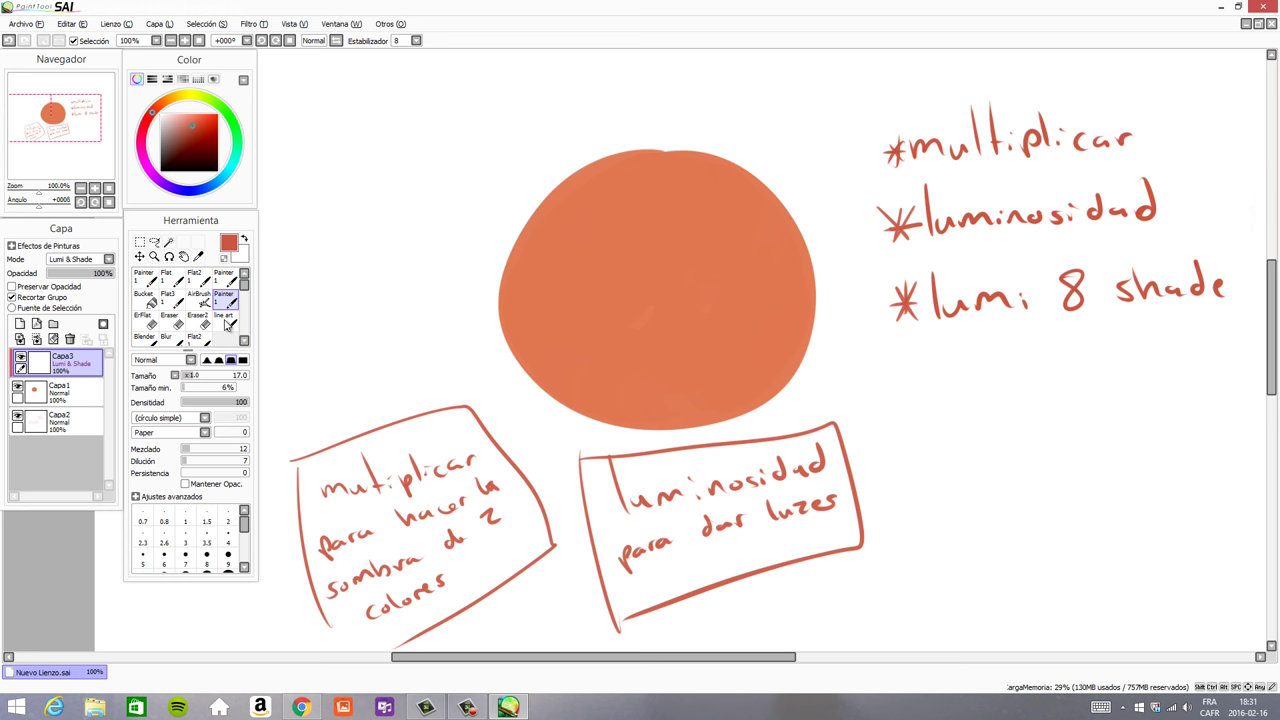
# - Airbrush a soft light-orange highlight on the orange's upper left at size 96 and density 9
pyautogui.keyDown('alt'); pyautogui.click(637, 211); pyautogui.keyUp('alt')
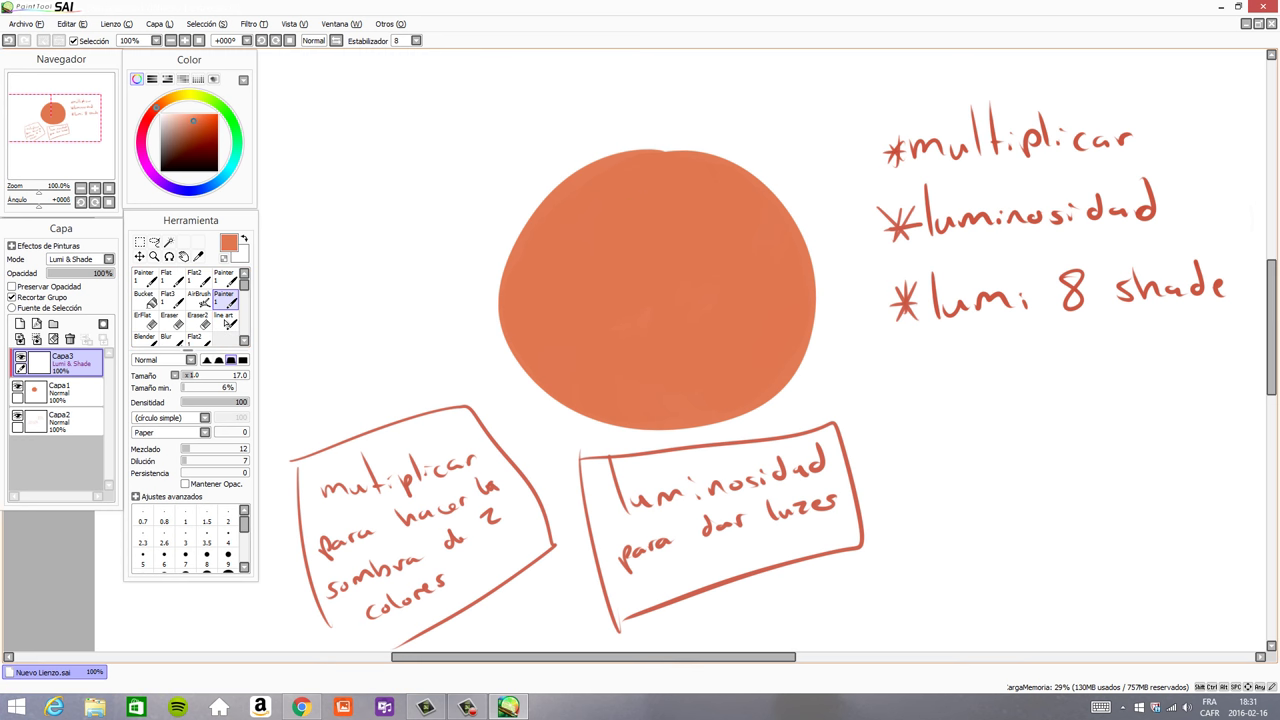
pyautogui.click(200, 300)
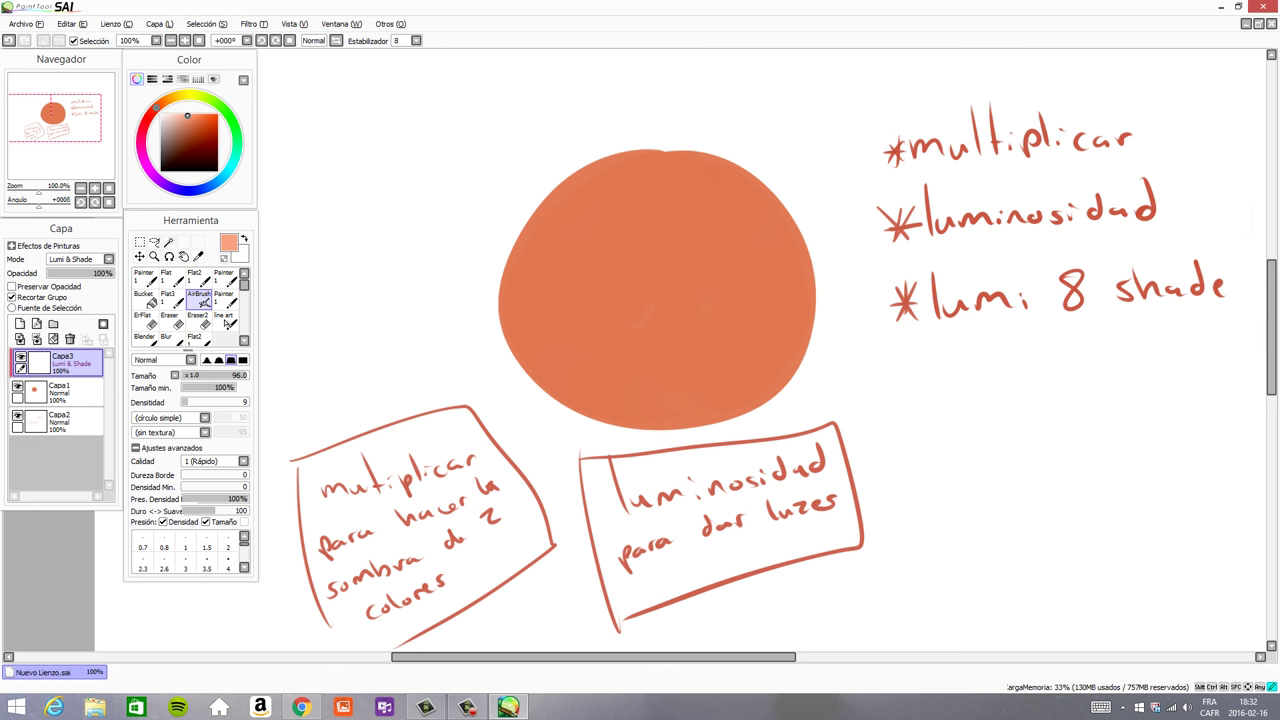
pyautogui.moveTo(555, 195)
pyautogui.mouseDown()
pyautogui.moveTo(571, 262)
pyautogui.moveTo(626, 168)
pyautogui.moveTo(580, 195)
pyautogui.moveTo(618, 166)
pyautogui.moveTo(560, 270)
pyautogui.moveTo(548, 228)
pyautogui.moveTo(535, 296)
pyautogui.moveTo(552, 315)
pyautogui.moveTo(556, 279)
pyautogui.moveTo(610, 232)
pyautogui.mouseUp()
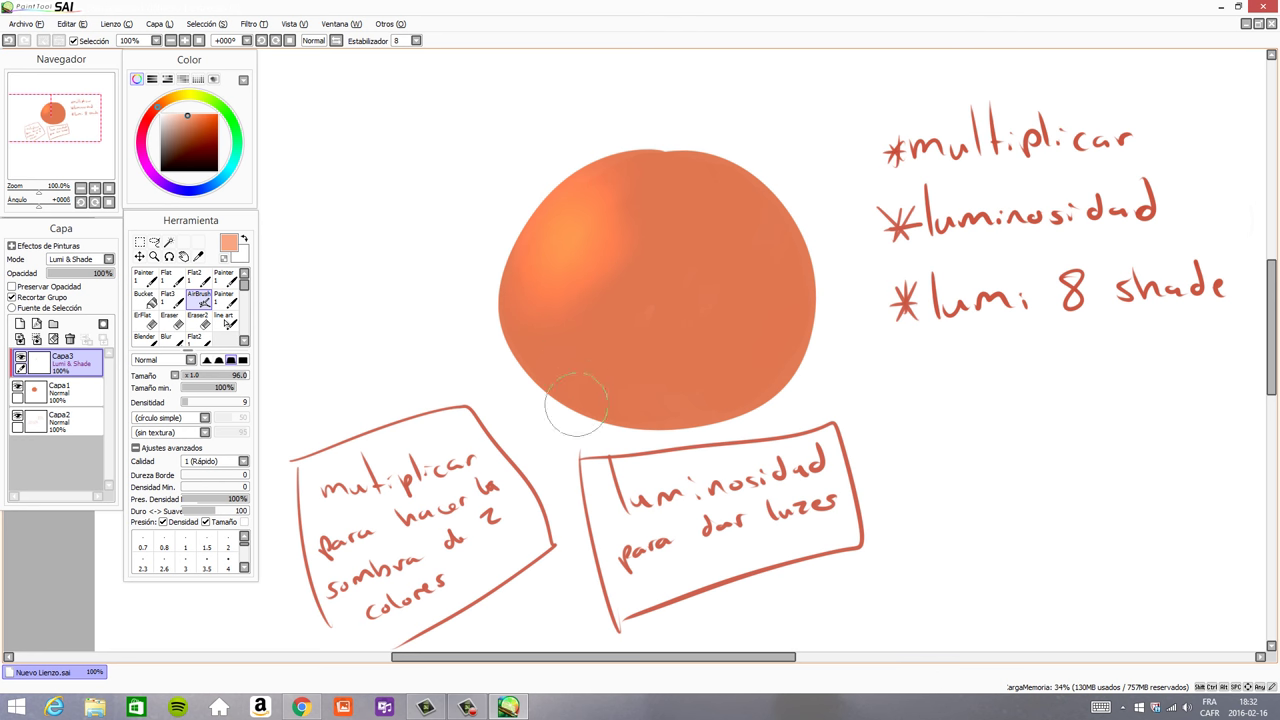
# - On a new clipped layer directly above Capa1, paint a dark red-orange crescent shadow along the orange's right edge with the Painter brush at size 117
pyautogui.click(64, 393)
pyautogui.click(20, 324)
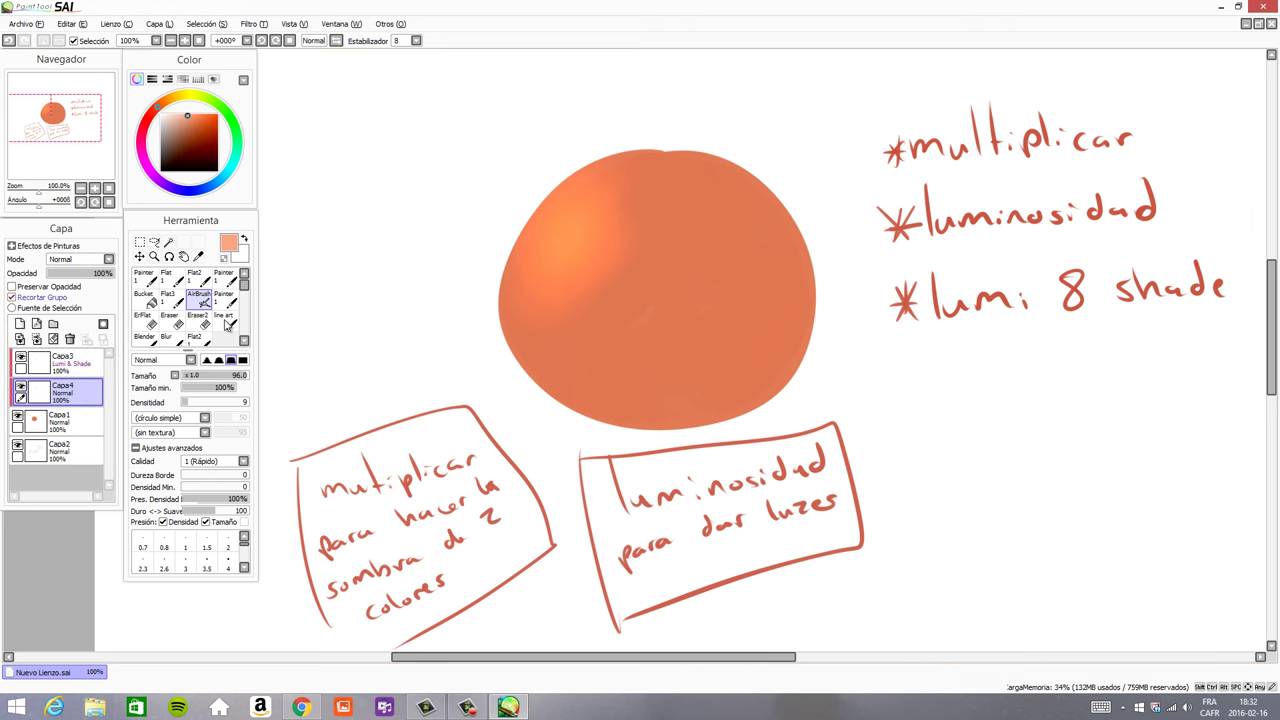
pyautogui.click(225, 302)
pyautogui.rightClick(690, 267)
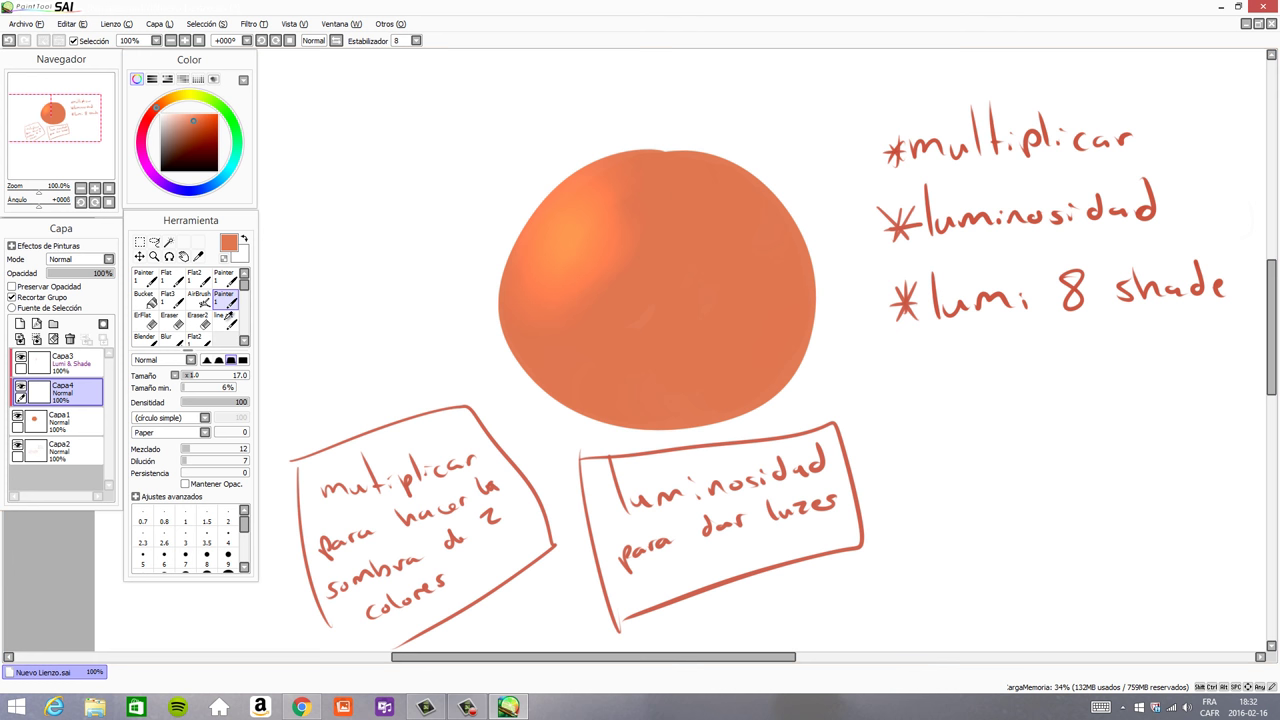
pyautogui.click(196, 129)
pyautogui.moveTo(742, 317); pyautogui.dragTo(768, 318)
pyautogui.moveTo(803, 318)
pyautogui.mouseDown()
pyautogui.moveTo(771, 190)
pyautogui.moveTo(705, 439)
pyautogui.mouseUp()
pyautogui.hotkey('ctrl', 'z')
pyautogui.moveTo(809, 219); pyautogui.dragTo(636, 435)
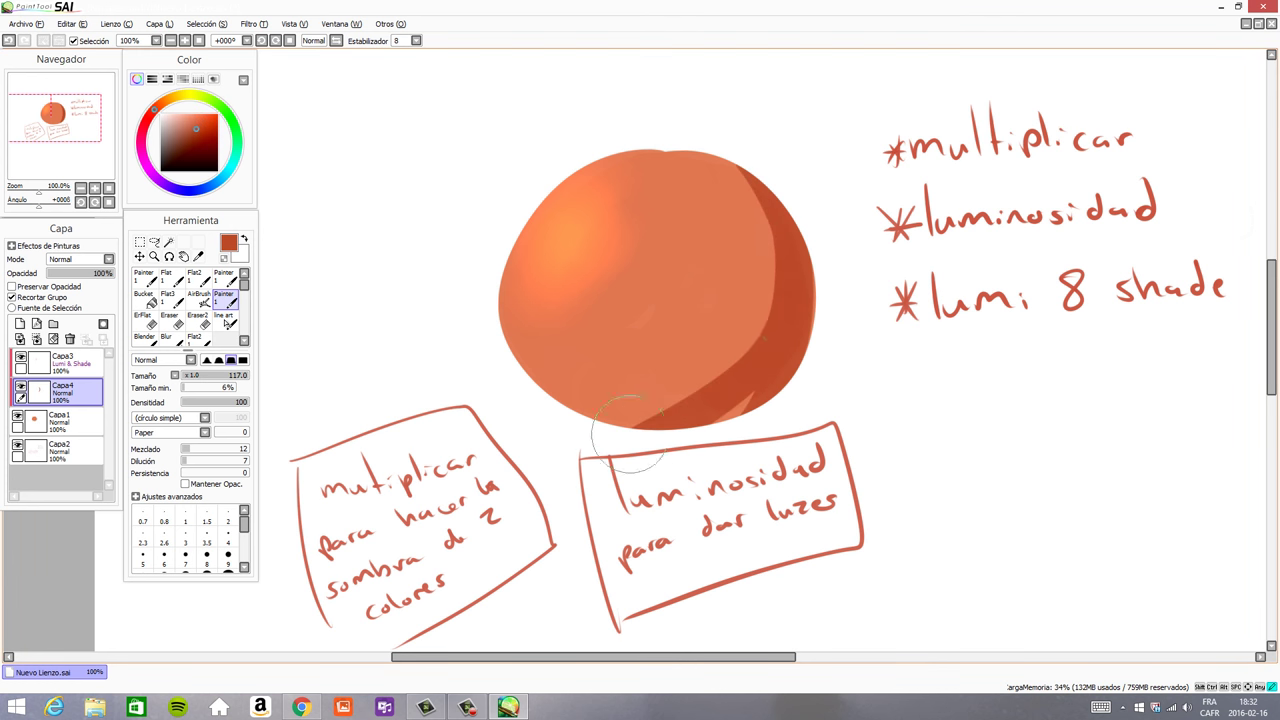
pyautogui.moveTo(800, 269); pyautogui.dragTo(690, 426)
pyautogui.moveTo(811, 218)
pyautogui.mouseDown()
pyautogui.moveTo(662, 432)
pyautogui.moveTo(602, 432)
pyautogui.mouseUp()
# - On the Lumi & Shade layer, try airbrushing darker red over the shadow's inner edge at size 96 and undo it
pyautogui.click(60, 362)
pyautogui.click(199, 297)
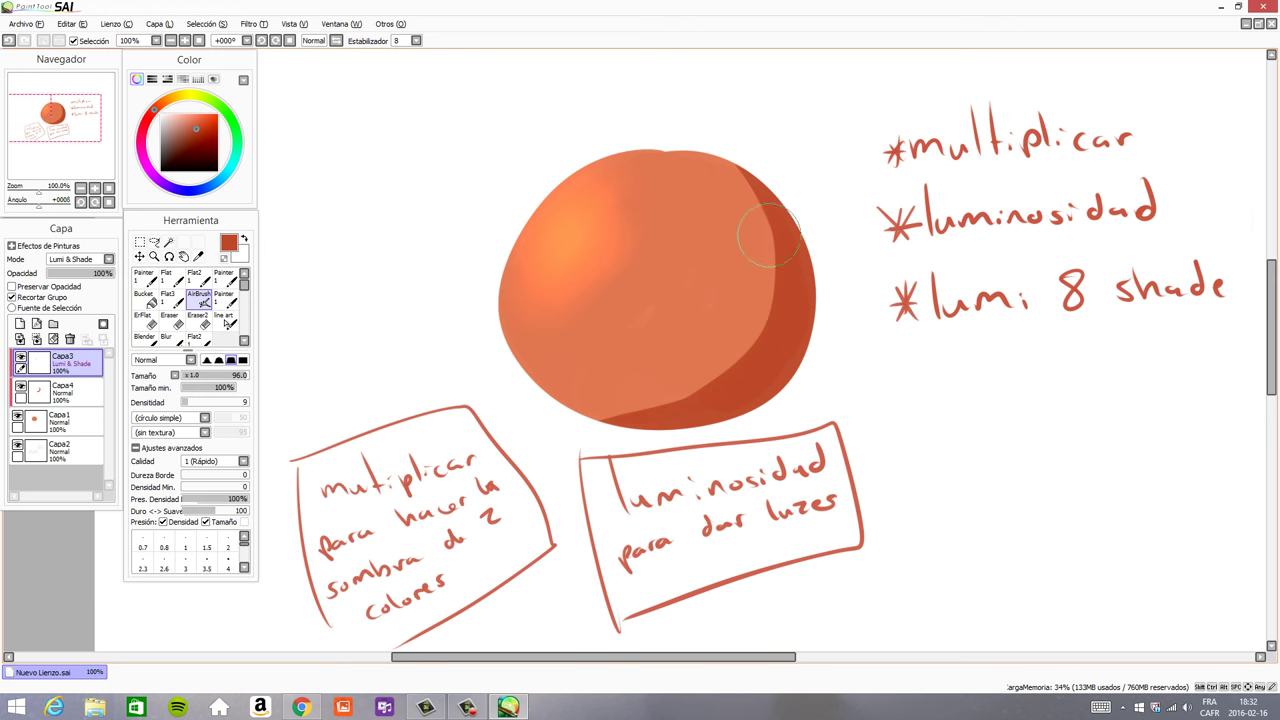
pyautogui.moveTo(745, 160)
pyautogui.mouseDown()
pyautogui.moveTo(768, 211)
pyautogui.moveTo(745, 359)
pyautogui.moveTo(676, 245)
pyautogui.moveTo(793, 257)
pyautogui.moveTo(756, 331)
pyautogui.moveTo(775, 250)
pyautogui.mouseUp()
pyautogui.hotkey('ctrl', 'z')
pyautogui.hotkey('ctrl', 'z')
pyautogui.click(197, 137)
pyautogui.moveTo(762, 192); pyautogui.dragTo(748, 178)
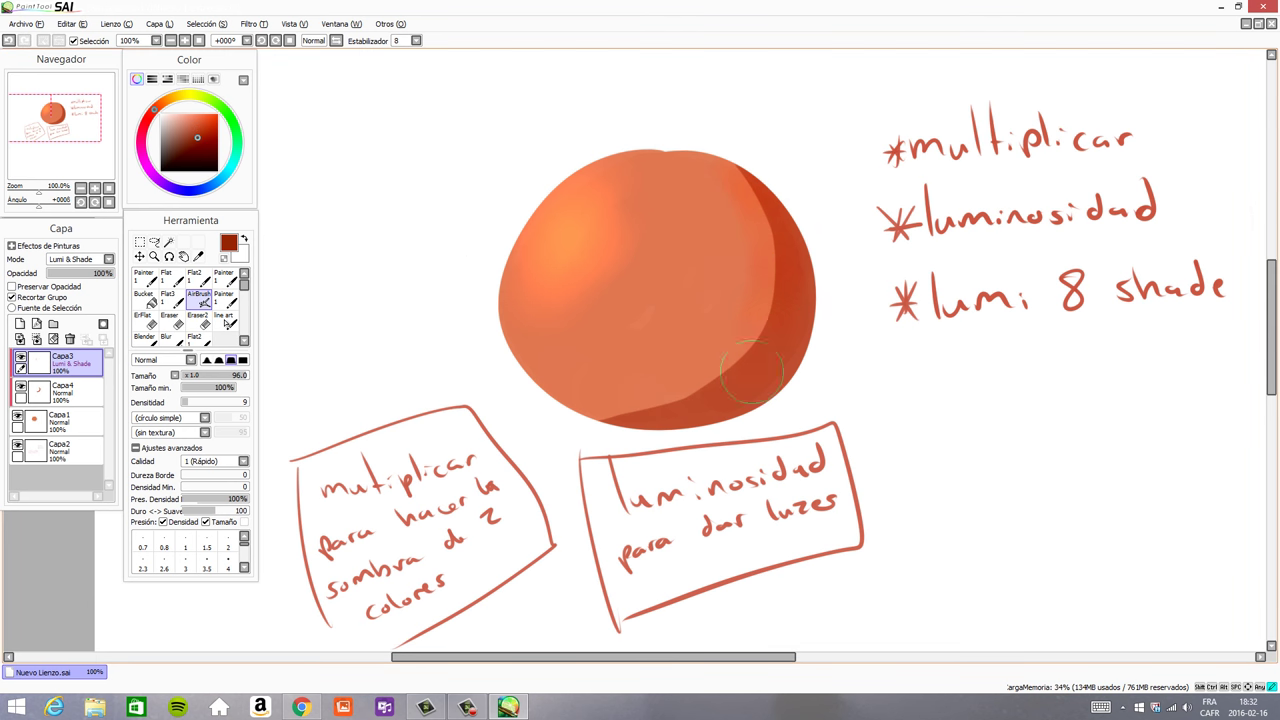
pyautogui.moveTo(752, 372)
pyautogui.mouseDown()
pyautogui.moveTo(699, 404)
pyautogui.moveTo(645, 401)
pyautogui.moveTo(670, 424)
pyautogui.moveTo(776, 374)
pyautogui.moveTo(772, 308)
pyautogui.mouseUp()
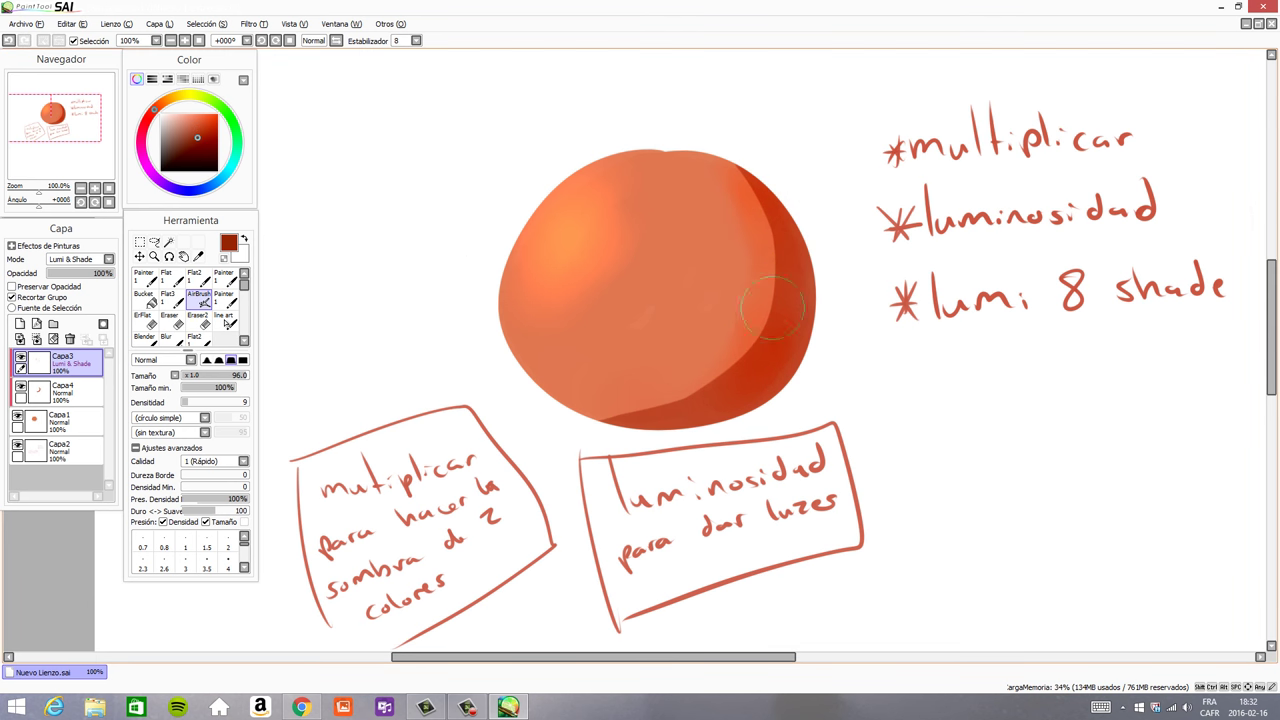
pyautogui.hotkey('ctrl', 'z')
# - Try further dark-red airbrush shading on the orange's shadow side, undo it, and delete the clipped layers Capa3 and Capa4
pyautogui.moveTo(740, 162)
pyautogui.mouseDown()
pyautogui.moveTo(777, 193)
pyautogui.moveTo(789, 316)
pyautogui.moveTo(712, 396)
pyautogui.mouseUp()
pyautogui.hotkey('ctrl', 'z')
pyautogui.click(198, 145)
pyautogui.moveTo(633, 403)
pyautogui.mouseDown()
pyautogui.moveTo(758, 389)
pyautogui.moveTo(794, 365)
pyautogui.moveTo(781, 329)
pyautogui.mouseUp()
pyautogui.hotkey('ctrl', 'z')
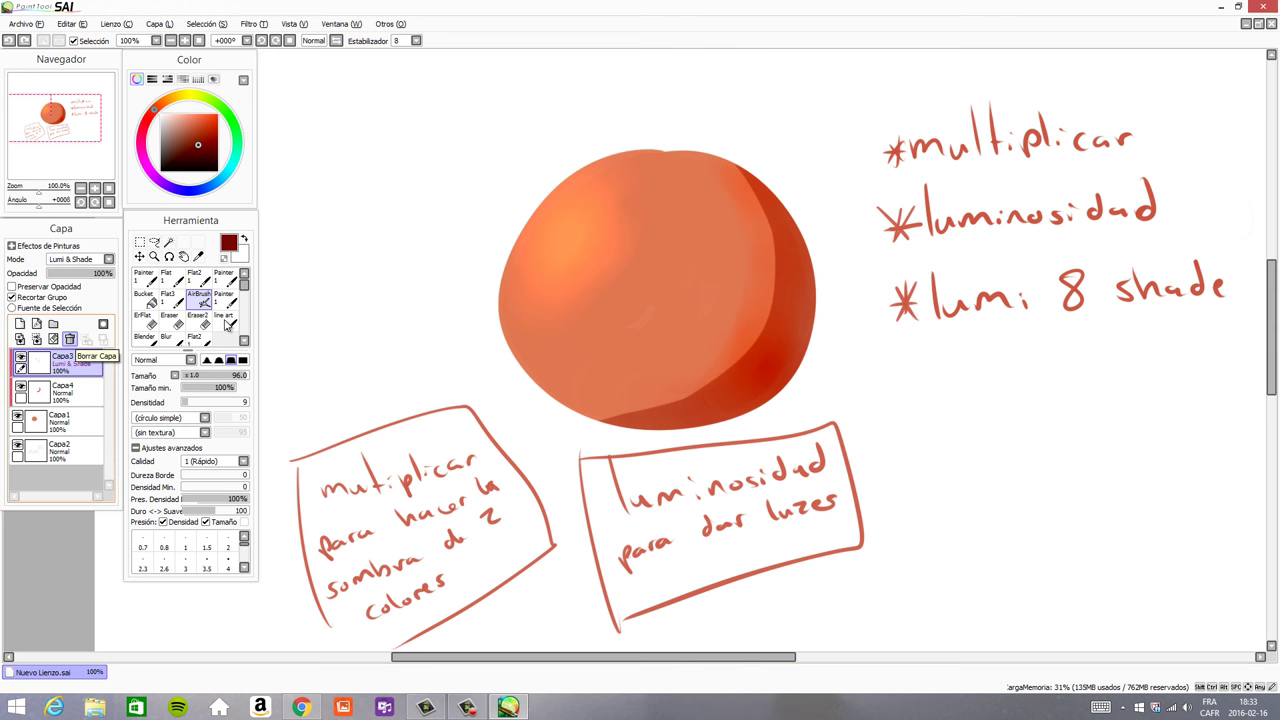
pyautogui.click(69, 339)
pyautogui.click(69, 339)
# - On Capa2, handwrite and frame "lumi & shade para dar luz y sombra" below the list in the lettering's sampled red, Painter size 11
pyautogui.click(60, 392)
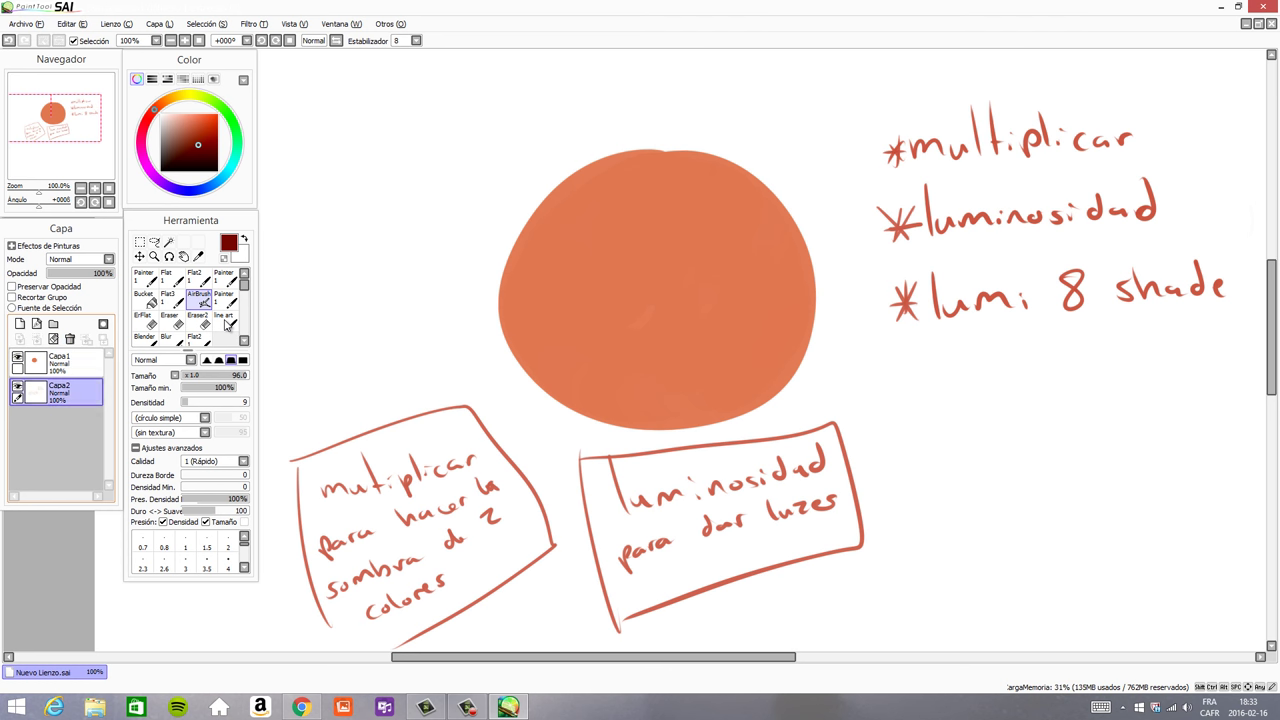
pyautogui.rightClick(926, 146)
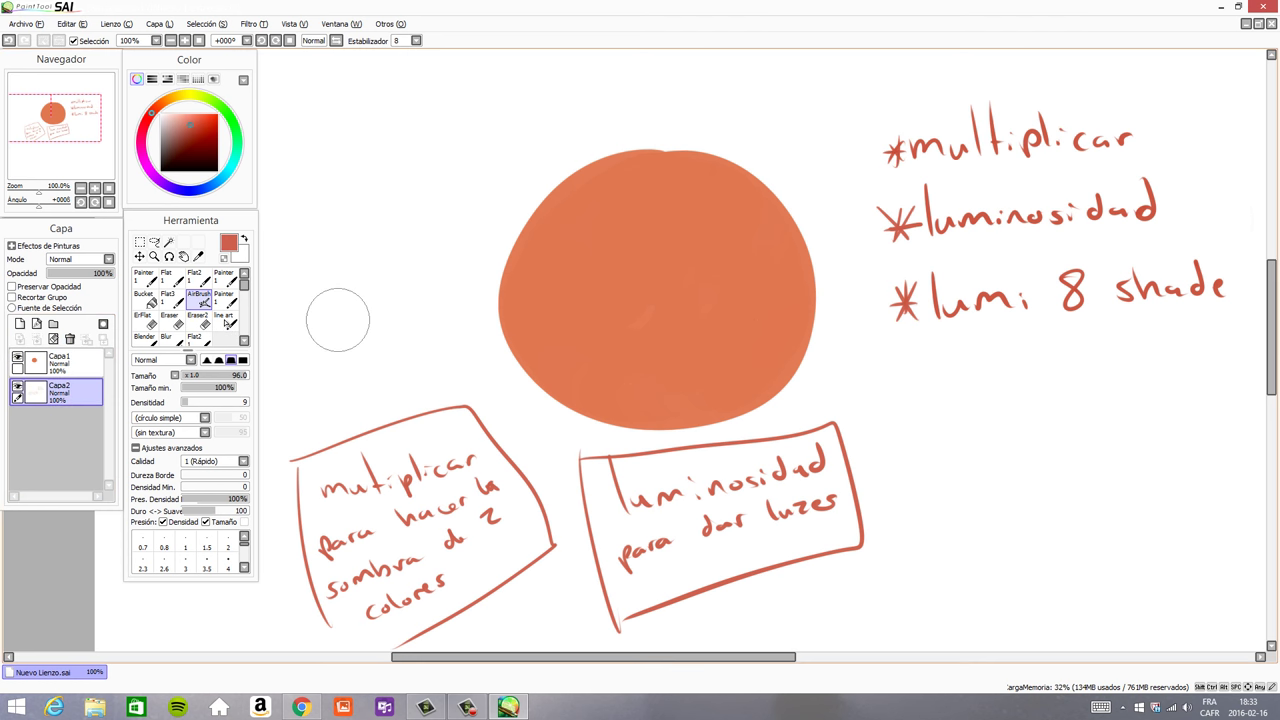
pyautogui.click(225, 301)
pyautogui.moveTo(924, 440); pyautogui.dragTo(911, 434)
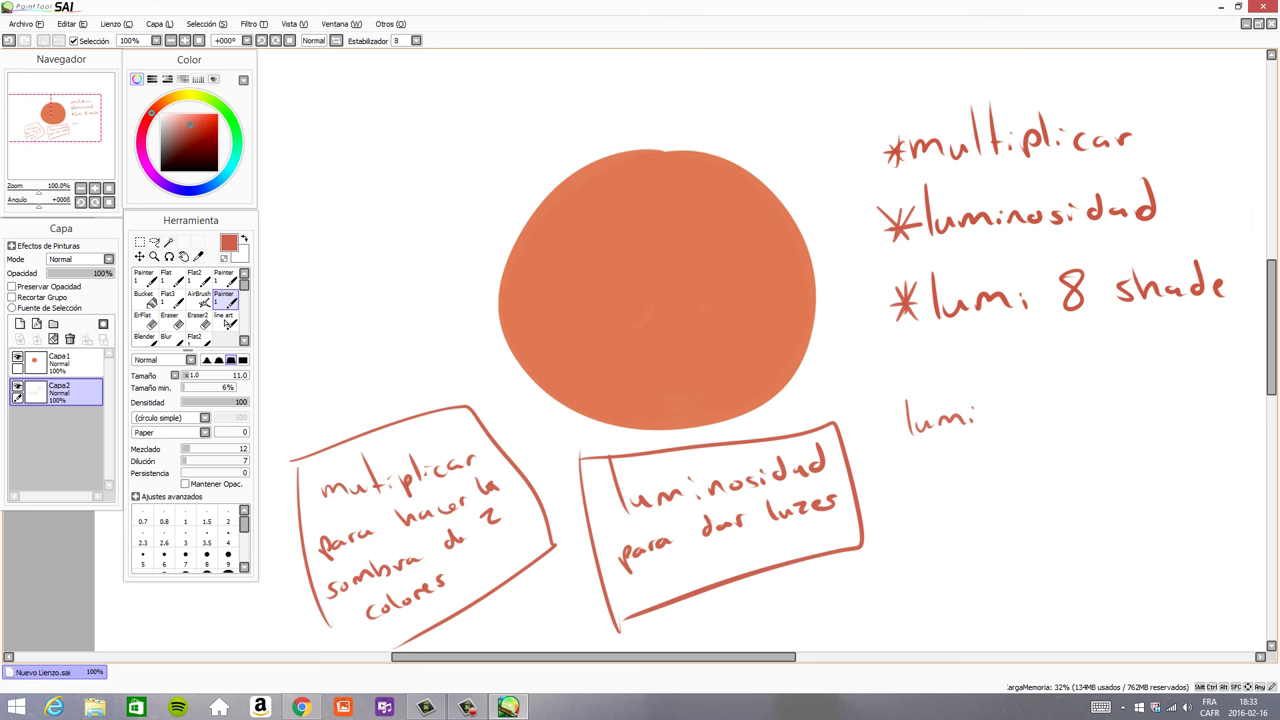
pyautogui.rightClick(225, 320)
pyautogui.moveTo(995, 399); pyautogui.dragTo(1032, 418)
pyautogui.moveTo(1050, 380)
pyautogui.mouseDown()
pyautogui.moveTo(1054, 402)
pyautogui.moveTo(1103, 403)
pyautogui.mouseUp()
pyautogui.moveTo(1105, 396); pyautogui.dragTo(1116, 394)
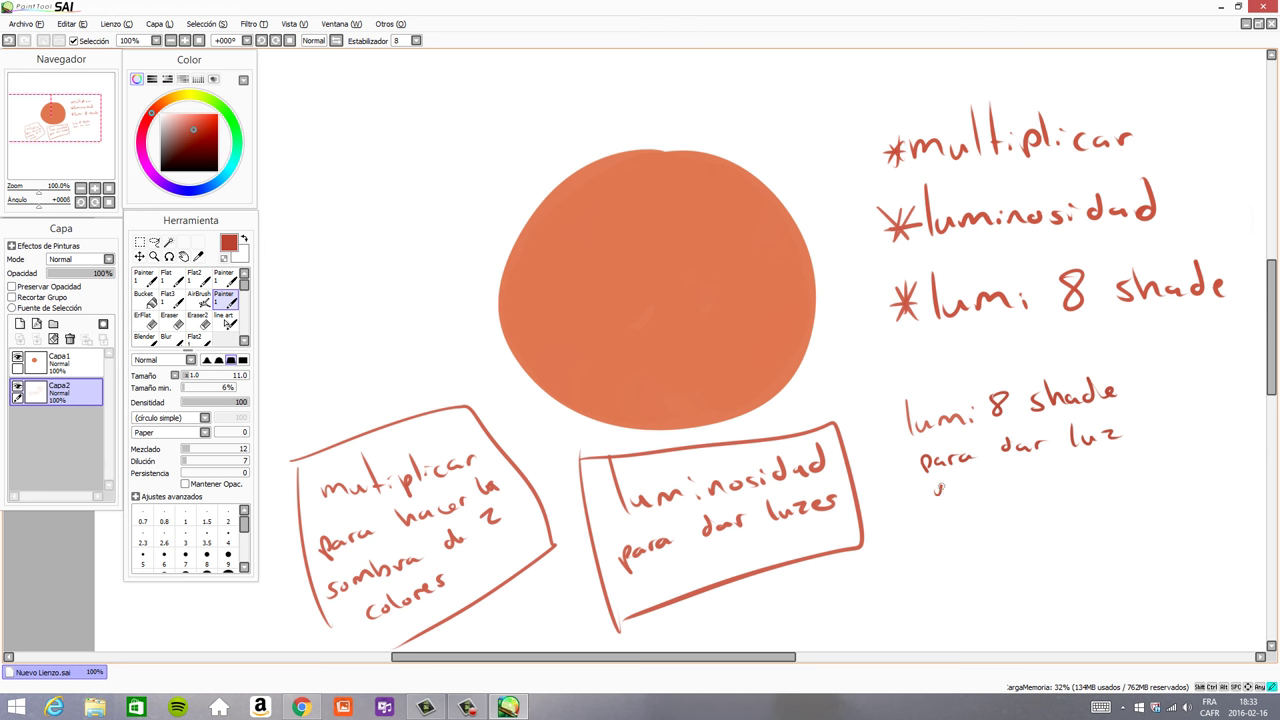
pyautogui.moveTo(989, 484); pyautogui.dragTo(1030, 481)
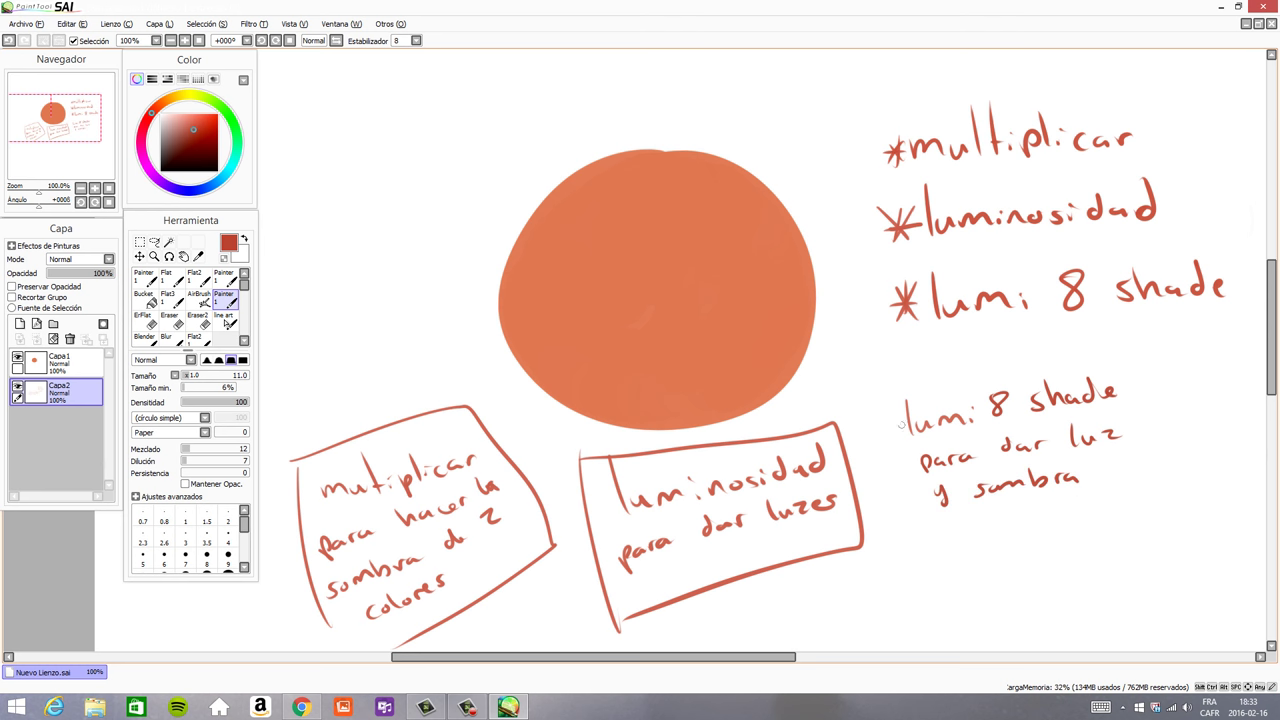
pyautogui.moveTo(887, 390)
pyautogui.mouseDown()
pyautogui.moveTo(893, 510)
pyautogui.moveTo(1145, 498)
pyautogui.moveTo(915, 518)
pyautogui.mouseUp()
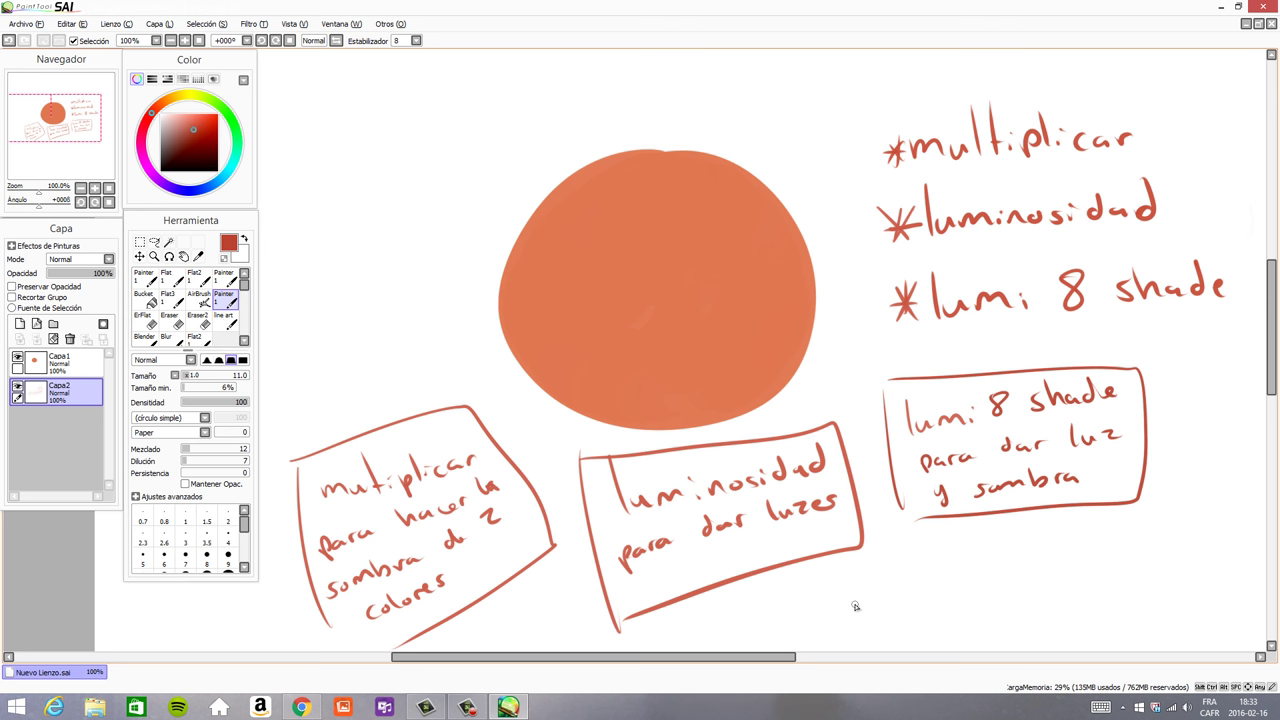
# - Clear all the handwritten notes from Capa2
pyautogui.click(53, 339)
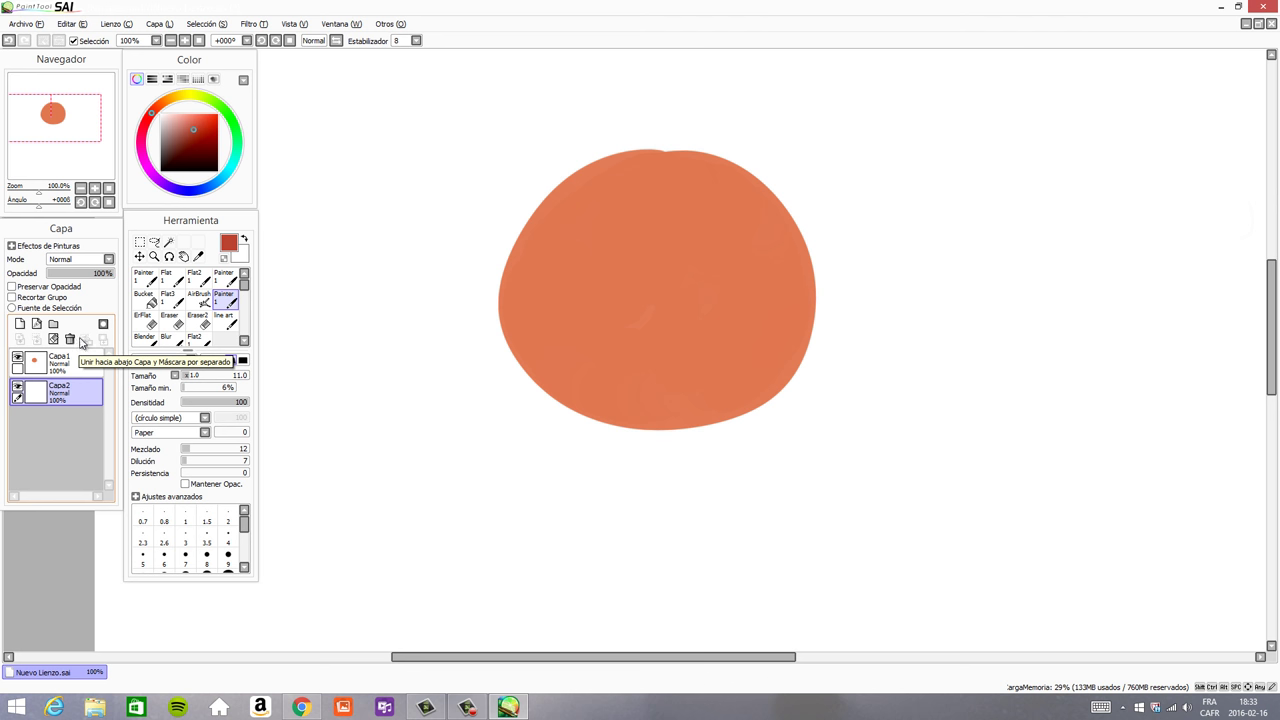
# - Set the stabilizer to S-7, try freehand strokes to the right of the orange and undo them
pyautogui.click(416, 41)
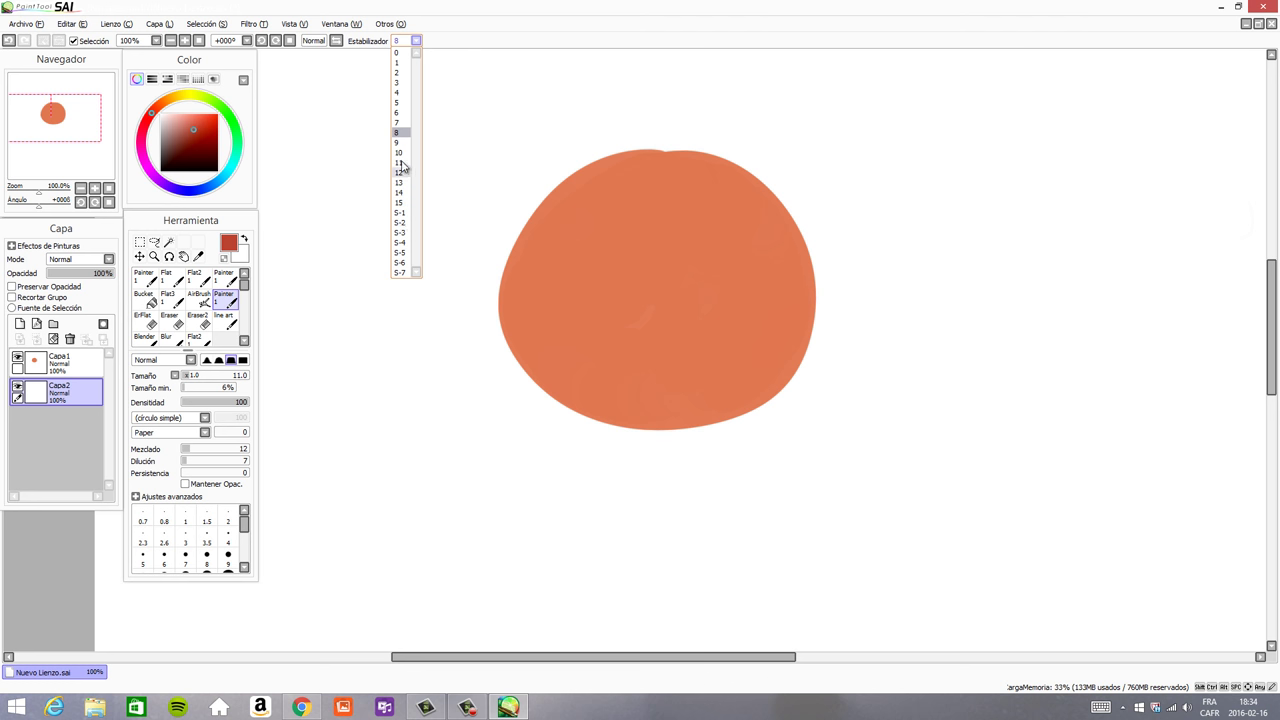
pyautogui.click(400, 272)
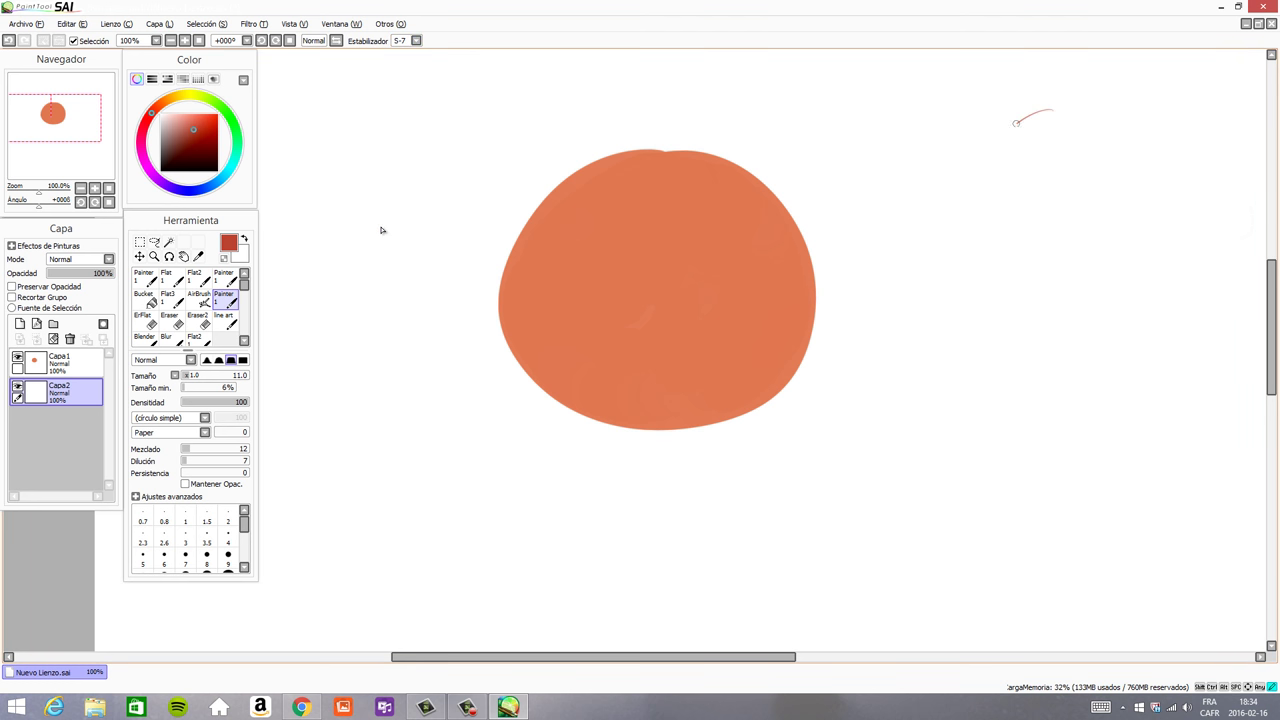
pyautogui.moveTo(1016, 122)
pyautogui.mouseDown()
pyautogui.moveTo(1043, 357)
pyautogui.moveTo(1186, 314)
pyautogui.moveTo(1205, 134)
pyautogui.mouseUp()
pyautogui.hotkey('ctrl', 'z')
pyautogui.moveTo(1069, 107)
pyautogui.mouseDown()
pyautogui.moveTo(977, 178)
pyautogui.moveTo(980, 331)
pyautogui.moveTo(1063, 377)
pyautogui.moveTo(1165, 344)
pyautogui.moveTo(1190, 270)
pyautogui.moveTo(1075, 125)
pyautogui.mouseUp()
pyautogui.hotkey('ctrl', 'z')
# - Set the stabilizer to 2, try freehand circle strokes beside the orange and undo them
pyautogui.click(416, 41)
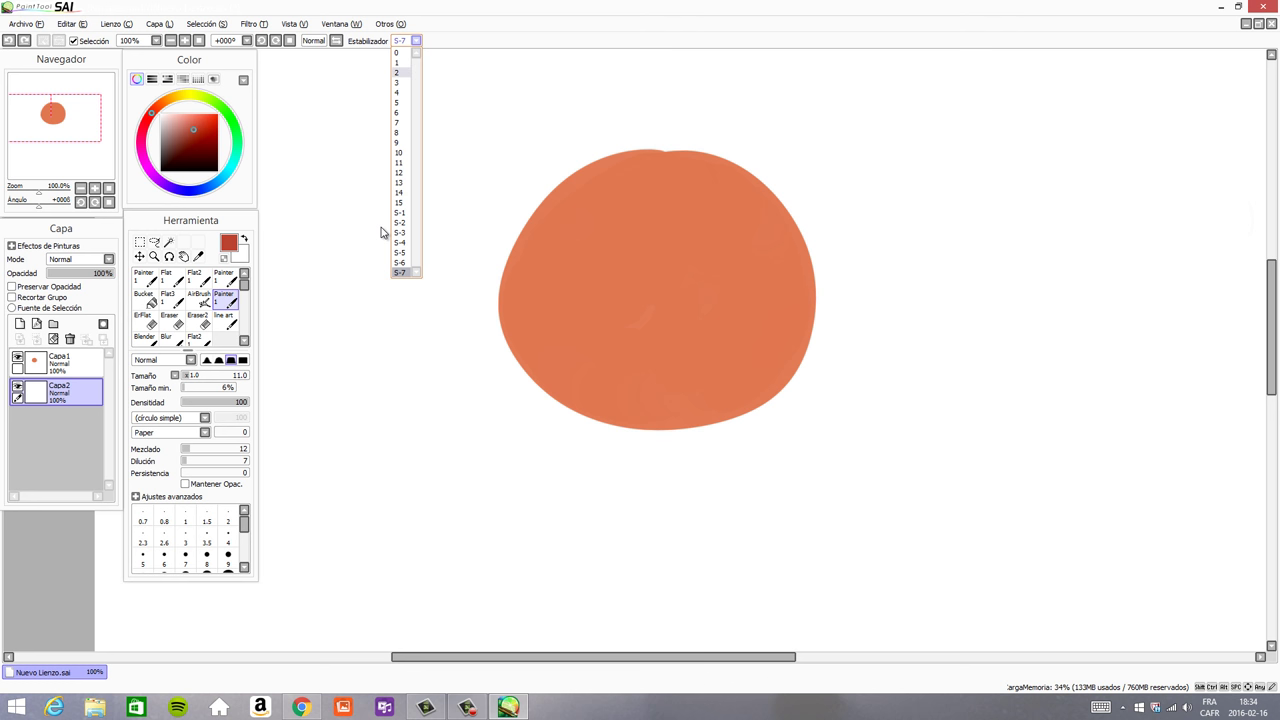
pyautogui.click(397, 72)
pyautogui.moveTo(1012, 145)
pyautogui.mouseDown()
pyautogui.moveTo(905, 190)
pyautogui.moveTo(1010, 150)
pyautogui.moveTo(993, 110)
pyautogui.moveTo(1056, 322)
pyautogui.mouseUp()
pyautogui.hotkey('ctrl', 'z')
pyautogui.hotkey('ctrl', 'z')
pyautogui.moveTo(1081, 259); pyautogui.dragTo(946, 162)
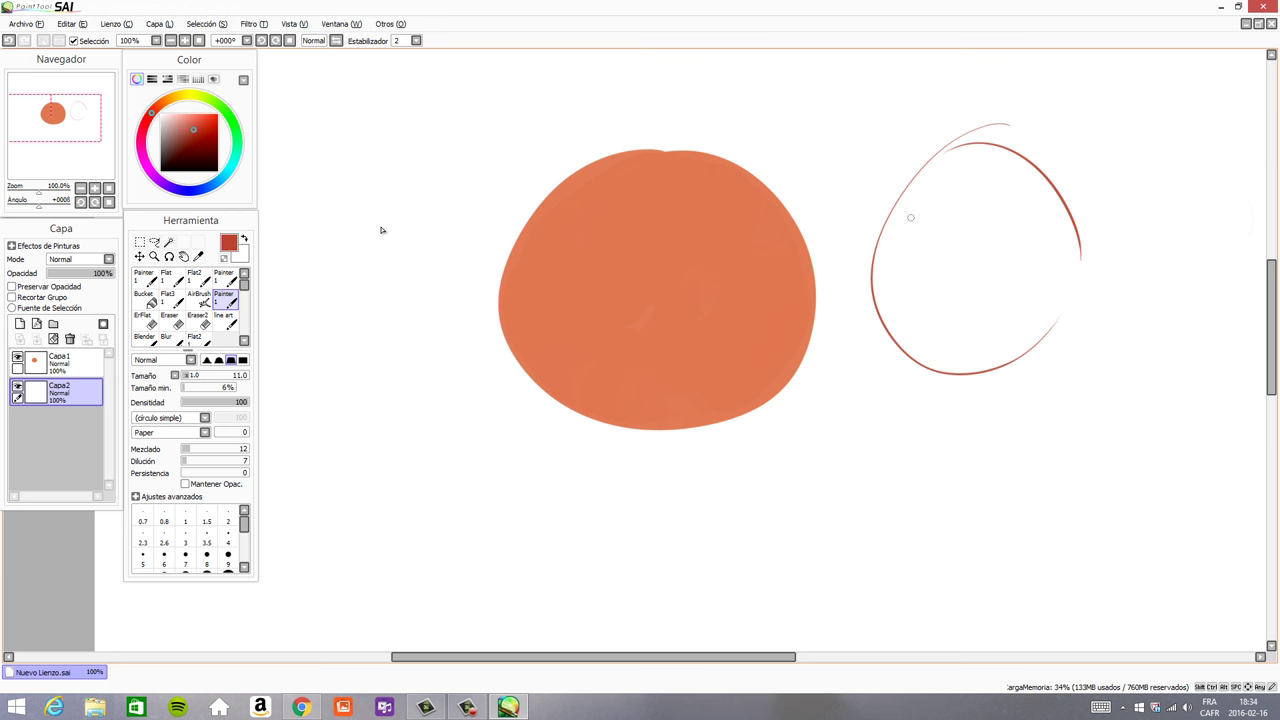
pyautogui.hotkey('ctrl', 'z')
pyautogui.hotkey('ctrl', 'z')
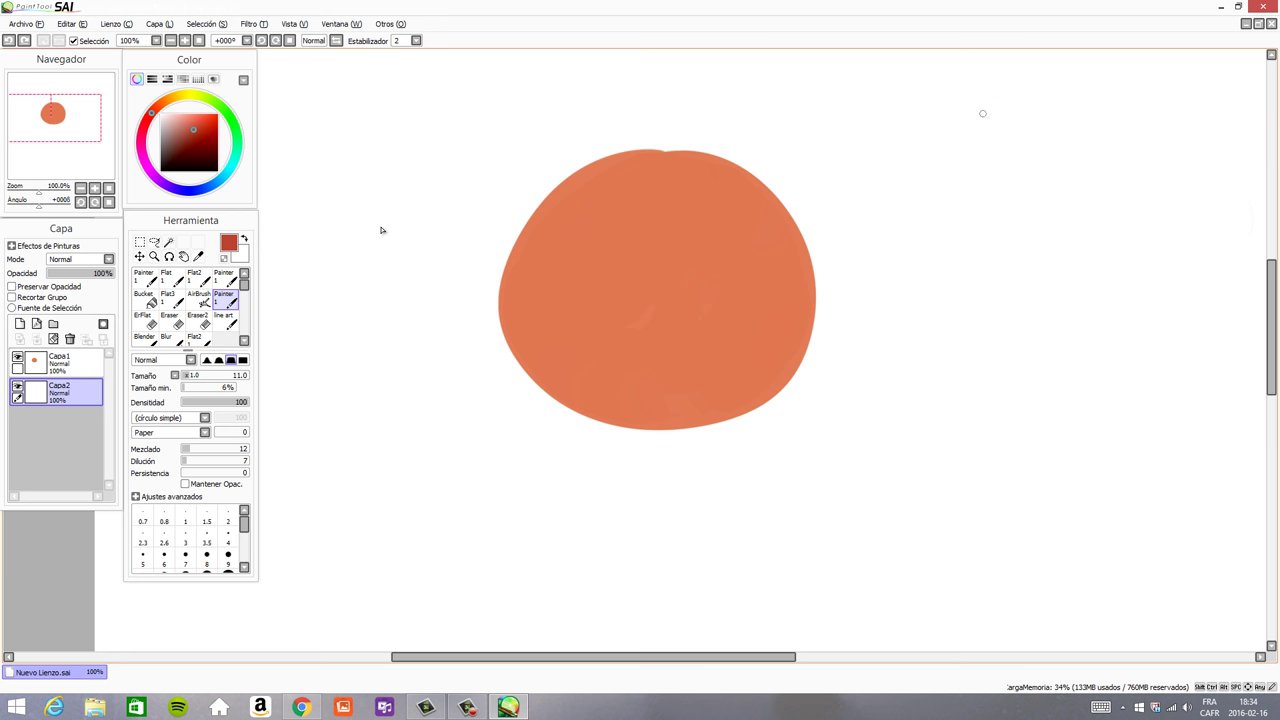
# - Hide Capa1 and try sketching a round head with a curved face guide on Capa2, undoing strokes
pyautogui.click(17, 357)
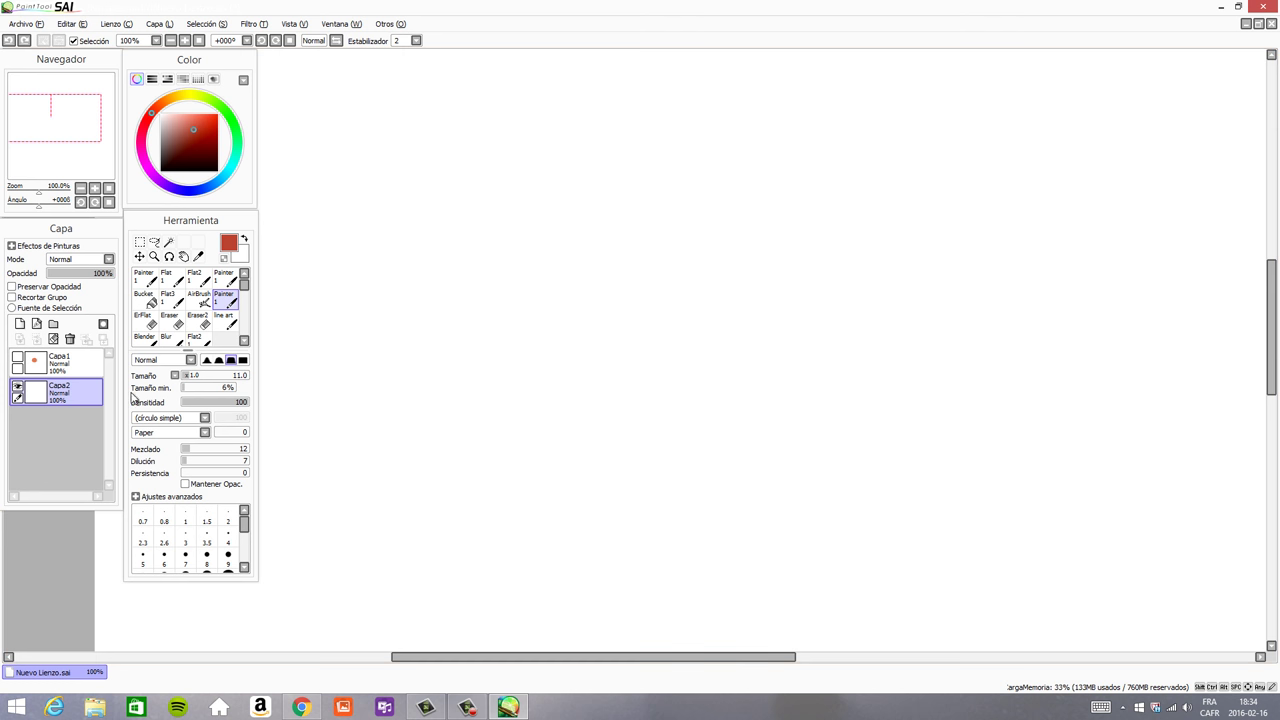
pyautogui.moveTo(614, 143)
pyautogui.mouseDown()
pyautogui.moveTo(530, 357)
pyautogui.moveTo(700, 375)
pyautogui.moveTo(485, 310)
pyautogui.moveTo(688, 370)
pyautogui.moveTo(500, 385)
pyautogui.mouseUp()
pyautogui.hotkey('ctrl', 'z')
pyautogui.hotkey('ctrl', 'z')
pyautogui.moveTo(592, 138); pyautogui.dragTo(516, 363)
pyautogui.moveTo(612, 147)
pyautogui.mouseDown()
pyautogui.moveTo(485, 233)
pyautogui.moveTo(525, 191)
pyautogui.moveTo(526, 396)
pyautogui.mouseUp()
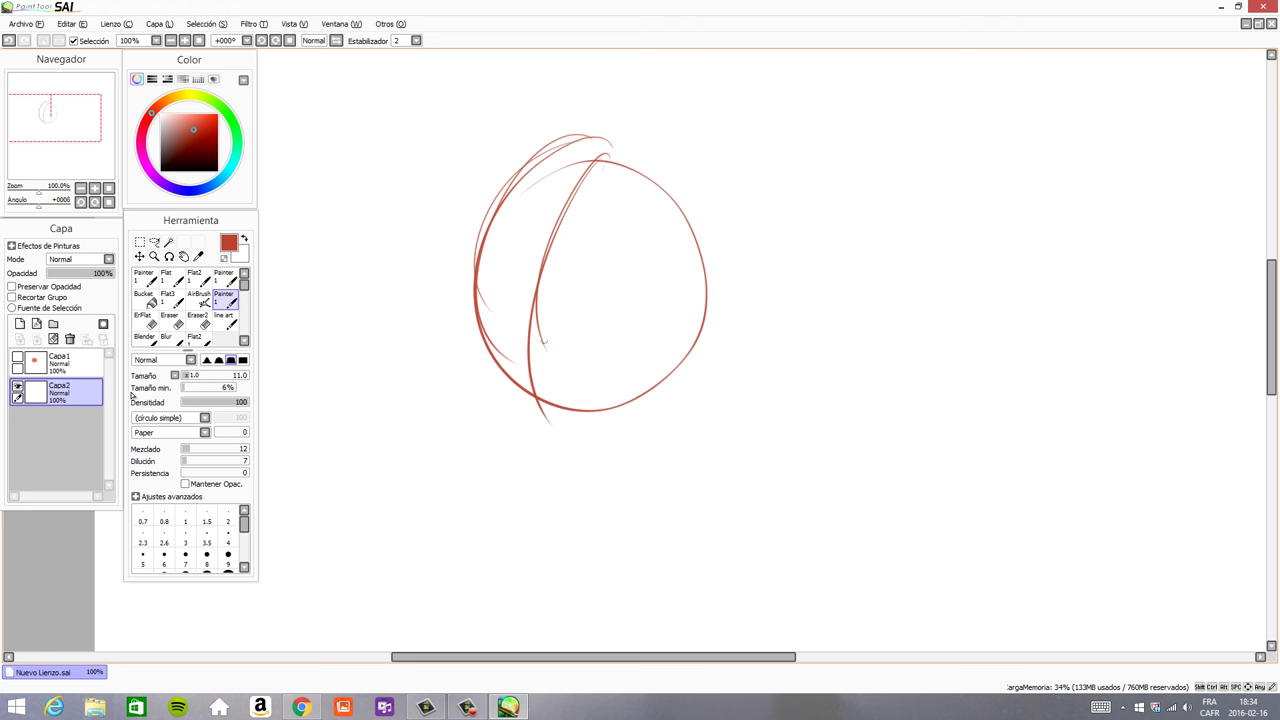
pyautogui.hotkey('ctrl', 'z')
pyautogui.hotkey('ctrl', 'z')
pyautogui.hotkey('ctrl', 'z')
pyautogui.hotkey('ctrl', 'z')
pyautogui.moveTo(590, 134); pyautogui.dragTo(455, 368)
pyautogui.hotkey('ctrl', 'z')
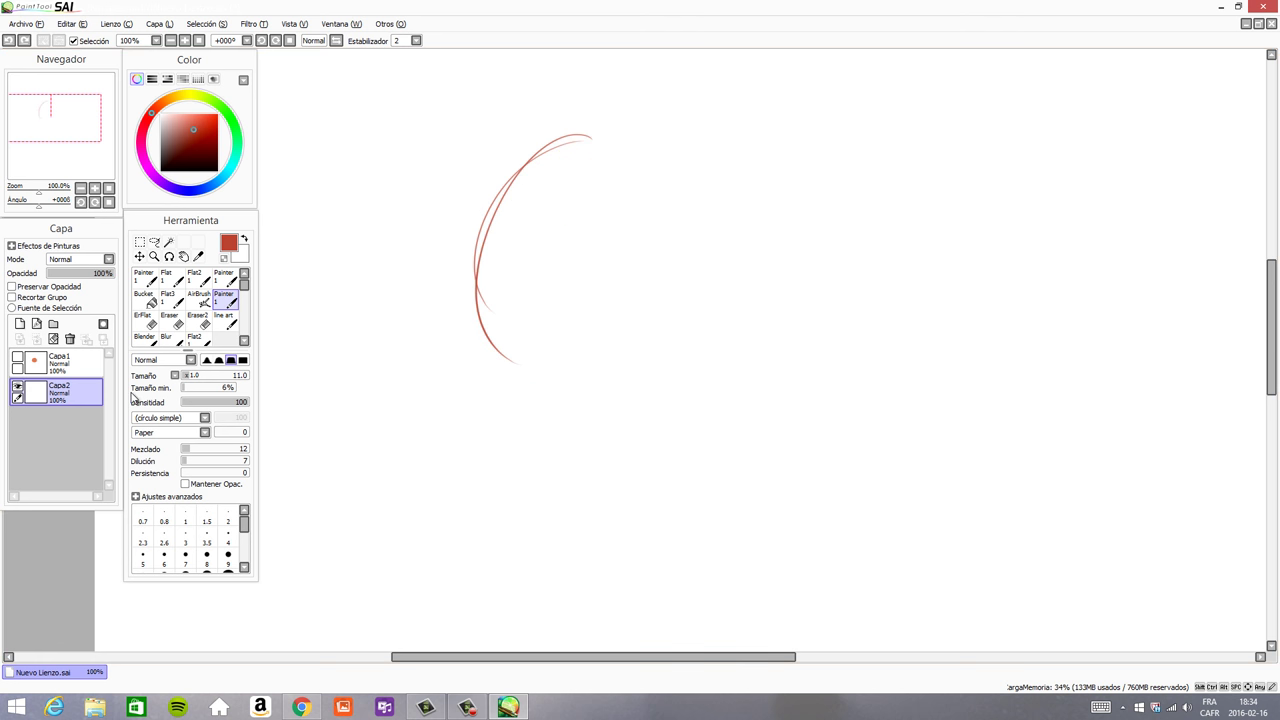
# - Set the stabilizer to S-7, try a long curved stroke and undo it with the remaining head strokes
pyautogui.click(416, 40)
pyautogui.click(399, 272)
pyautogui.moveTo(654, 120)
pyautogui.mouseDown()
pyautogui.moveTo(589, 161)
pyautogui.moveTo(568, 303)
pyautogui.moveTo(720, 350)
pyautogui.mouseUp()
pyautogui.hotkey('ctrl', 'z')
pyautogui.hotkey('ctrl', 'z')
pyautogui.hotkey('ctrl', 'z')
# - Set the stabilizer to 4 and sketch a rounded head outline with a curved vertical face guide using the Painter brush at size 28
pyautogui.click(416, 40)
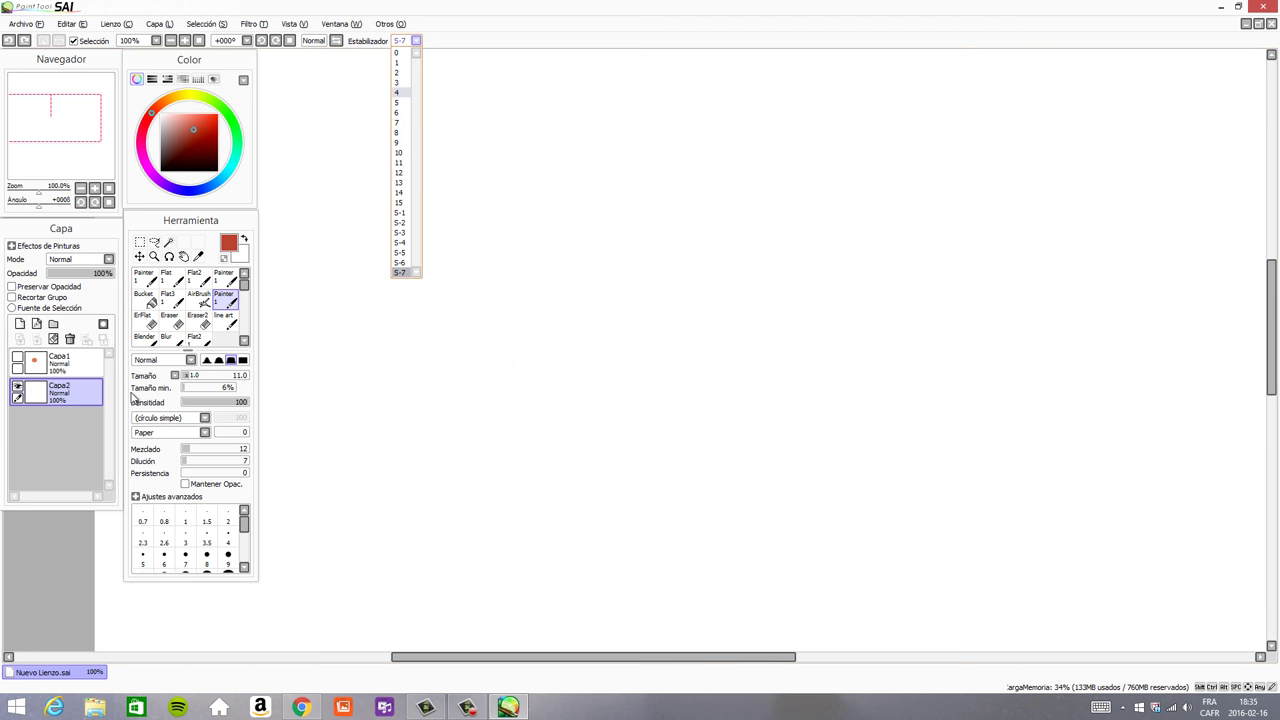
pyautogui.click(400, 92)
pyautogui.moveTo(489, 255); pyautogui.dragTo(506, 255)
pyautogui.moveTo(551, 141)
pyautogui.mouseDown()
pyautogui.moveTo(440, 249)
pyautogui.moveTo(438, 277)
pyautogui.mouseUp()
pyautogui.moveTo(551, 145)
pyautogui.mouseDown()
pyautogui.moveTo(551, 432)
pyautogui.moveTo(638, 385)
pyautogui.mouseUp()
pyautogui.moveTo(654, 215)
pyautogui.mouseDown()
pyautogui.moveTo(545, 153)
pyautogui.moveTo(656, 271)
pyautogui.mouseUp()
pyautogui.moveTo(650, 192)
pyautogui.mouseDown()
pyautogui.moveTo(662, 290)
pyautogui.moveTo(656, 234)
pyautogui.moveTo(620, 385)
pyautogui.moveTo(638, 368)
pyautogui.mouseUp()
pyautogui.hotkey('ctrl', 'z')
pyautogui.hotkey('ctrl', 'z')
pyautogui.moveTo(550, 143); pyautogui.dragTo(470, 352)
pyautogui.hotkey('ctrl', 'z')
pyautogui.moveTo(550, 143); pyautogui.dragTo(468, 430)
# - Sketch the horizontal eye guide and thick upper eyelid arcs for both eyes on the head
pyautogui.moveTo(420, 279)
pyautogui.mouseDown()
pyautogui.moveTo(570, 296)
pyautogui.moveTo(528, 267)
pyautogui.moveTo(543, 265)
pyautogui.moveTo(575, 299)
pyautogui.mouseUp()
pyautogui.hotkey('ctrl', 'z')
pyautogui.hotkey('ctrl', 'z')
pyautogui.moveTo(556, 268)
pyautogui.mouseDown()
pyautogui.moveTo(514, 280)
pyautogui.moveTo(576, 309)
pyautogui.mouseUp()
pyautogui.moveTo(426, 271)
pyautogui.mouseDown()
pyautogui.moveTo(456, 262)
pyautogui.moveTo(424, 286)
pyautogui.mouseUp()
pyautogui.moveTo(438, 276)
pyautogui.mouseDown()
pyautogui.moveTo(459, 301)
pyautogui.moveTo(439, 326)
pyautogui.mouseUp()
pyautogui.hotkey('ctrl', 'z')
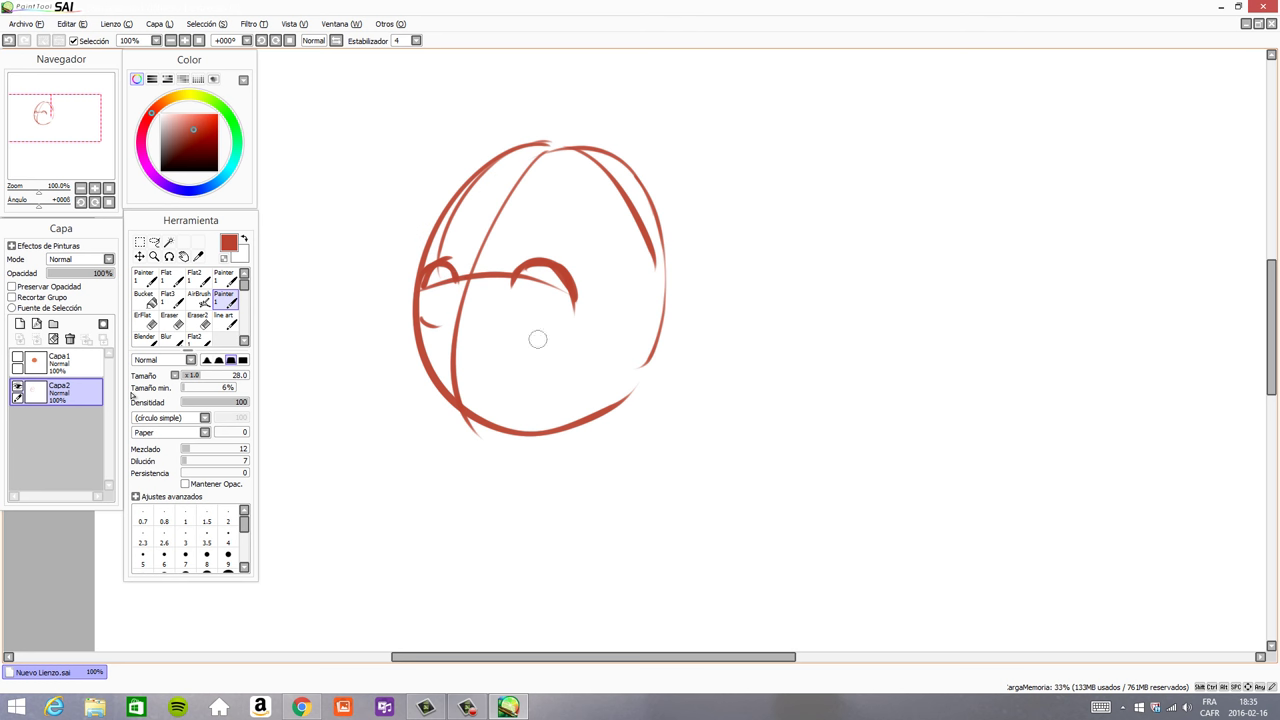
# - Draw the lower lids and irises of both eyes, the ear at the head's right edge, and the small cheek and mouth marks
pyautogui.moveTo(522, 333); pyautogui.dragTo(548, 335)
pyautogui.moveTo(550, 266); pyautogui.dragTo(548, 322)
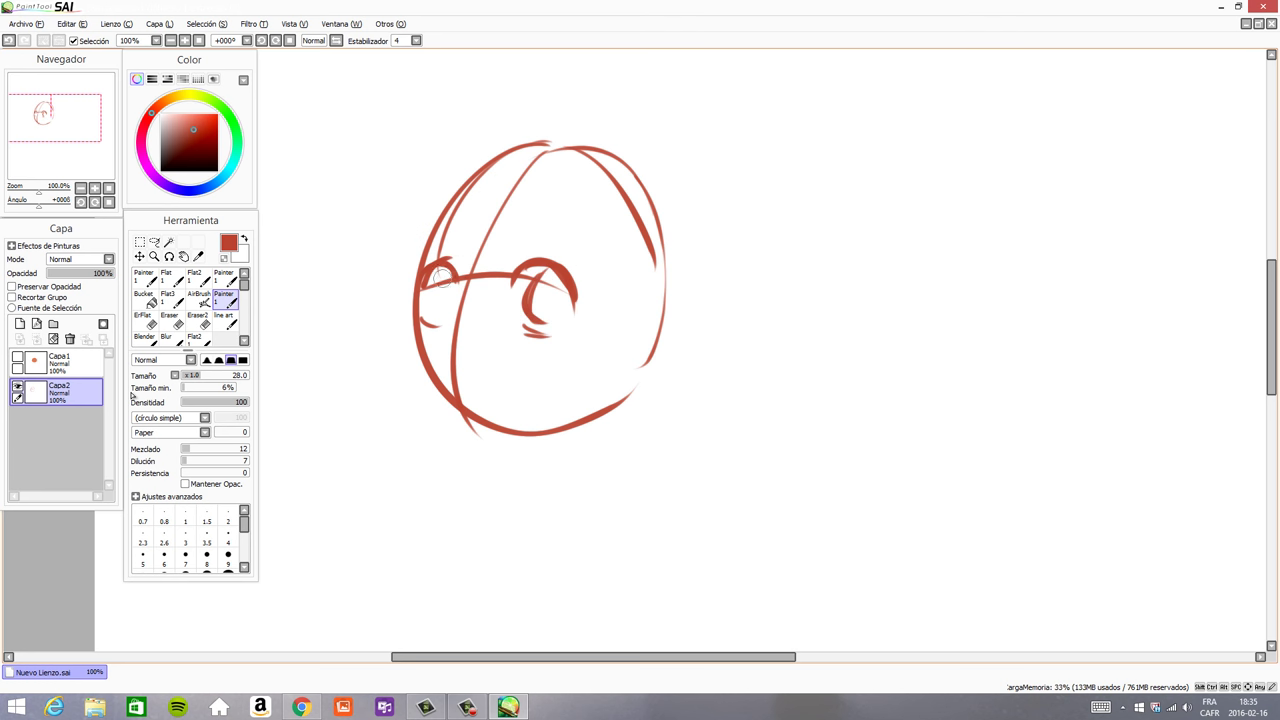
pyautogui.moveTo(443, 277); pyautogui.dragTo(437, 310)
pyautogui.moveTo(612, 346)
pyautogui.mouseDown()
pyautogui.moveTo(651, 330)
pyautogui.moveTo(612, 391)
pyautogui.moveTo(636, 366)
pyautogui.mouseUp()
pyautogui.moveTo(432, 339)
pyautogui.mouseDown()
pyautogui.moveTo(451, 359)
pyautogui.moveTo(563, 377)
pyautogui.mouseUp()
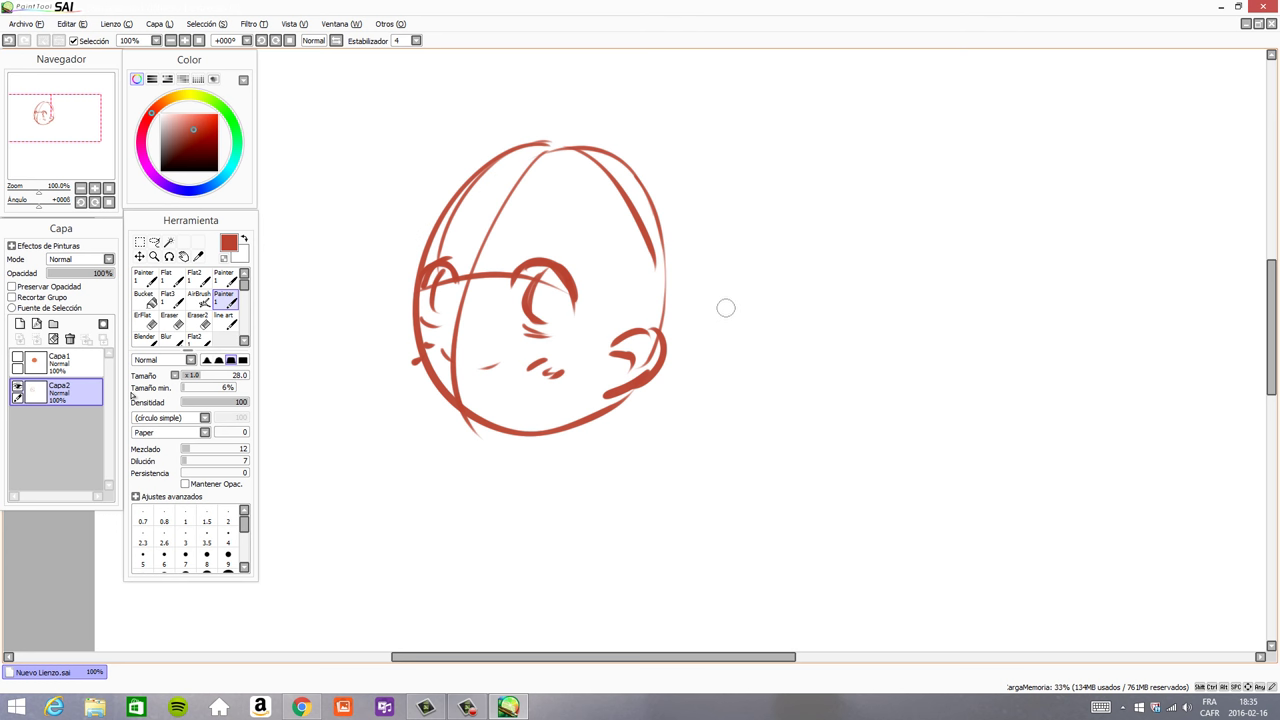
pyautogui.click(416, 41)
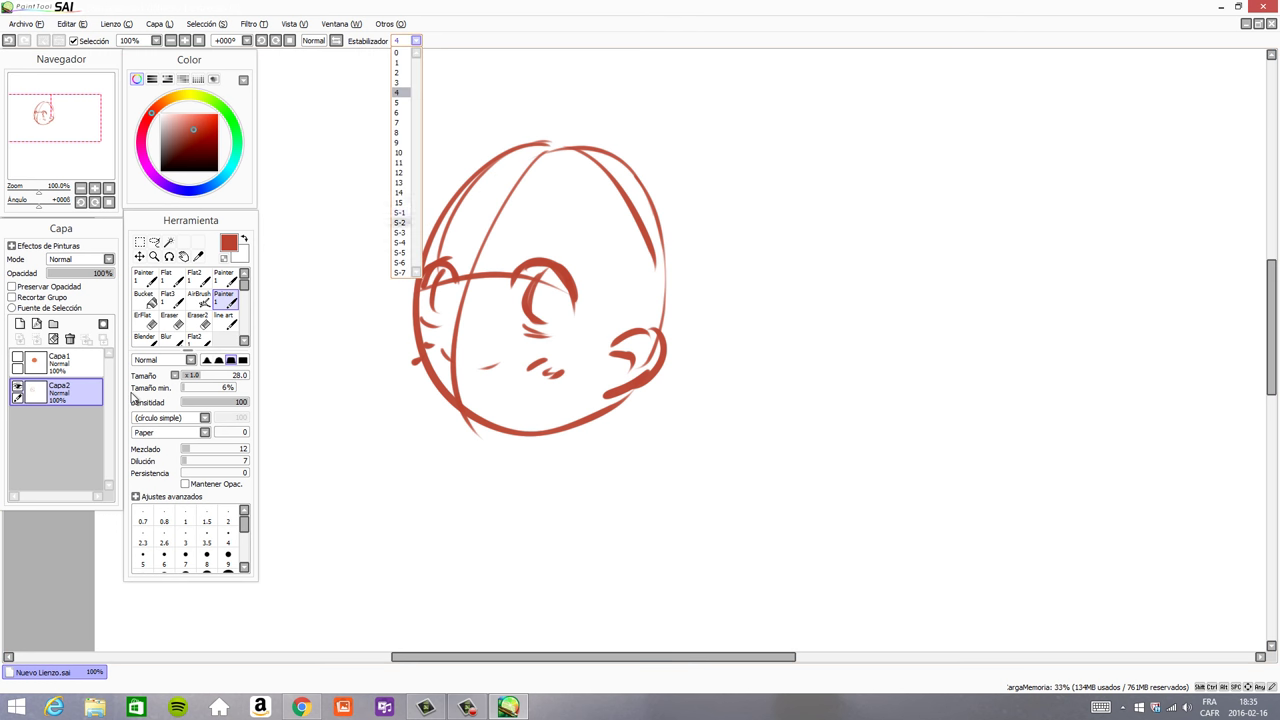
pyautogui.click(418, 92)
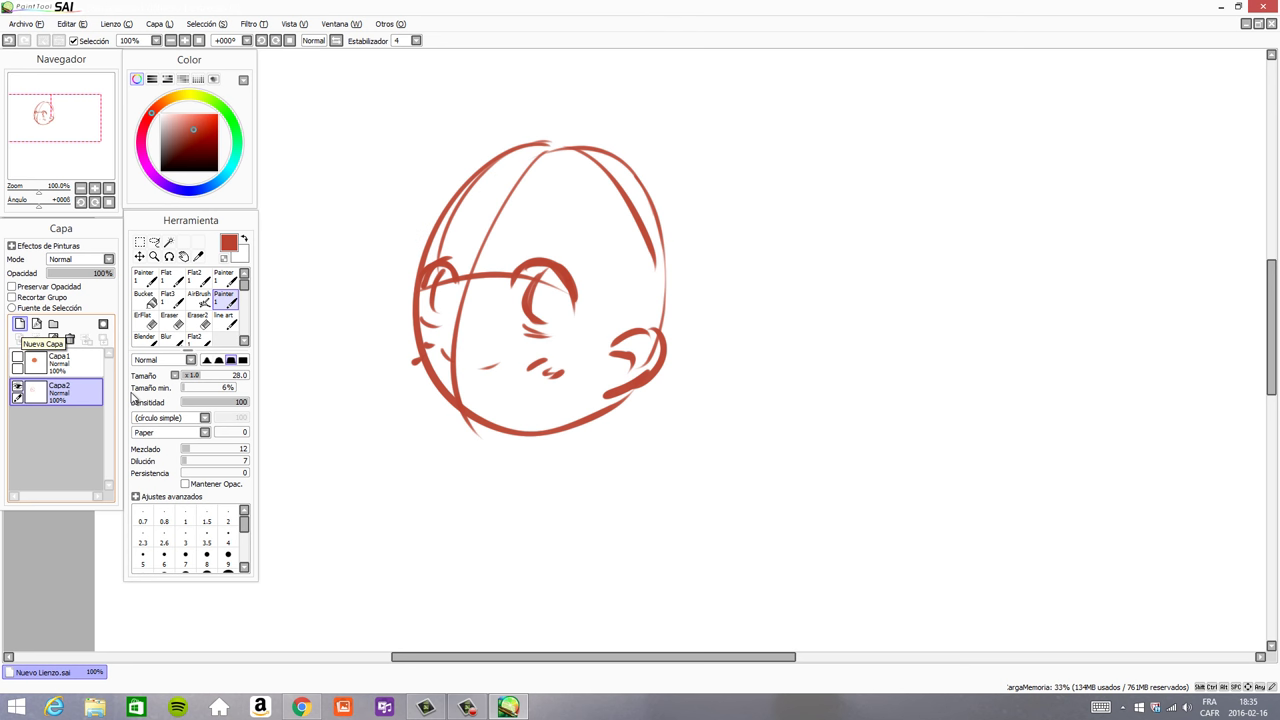
# - Lower the head sketch layer's opacity to 25% and add a new layer above it
pyautogui.moveTo(110, 273); pyautogui.dragTo(67, 273)
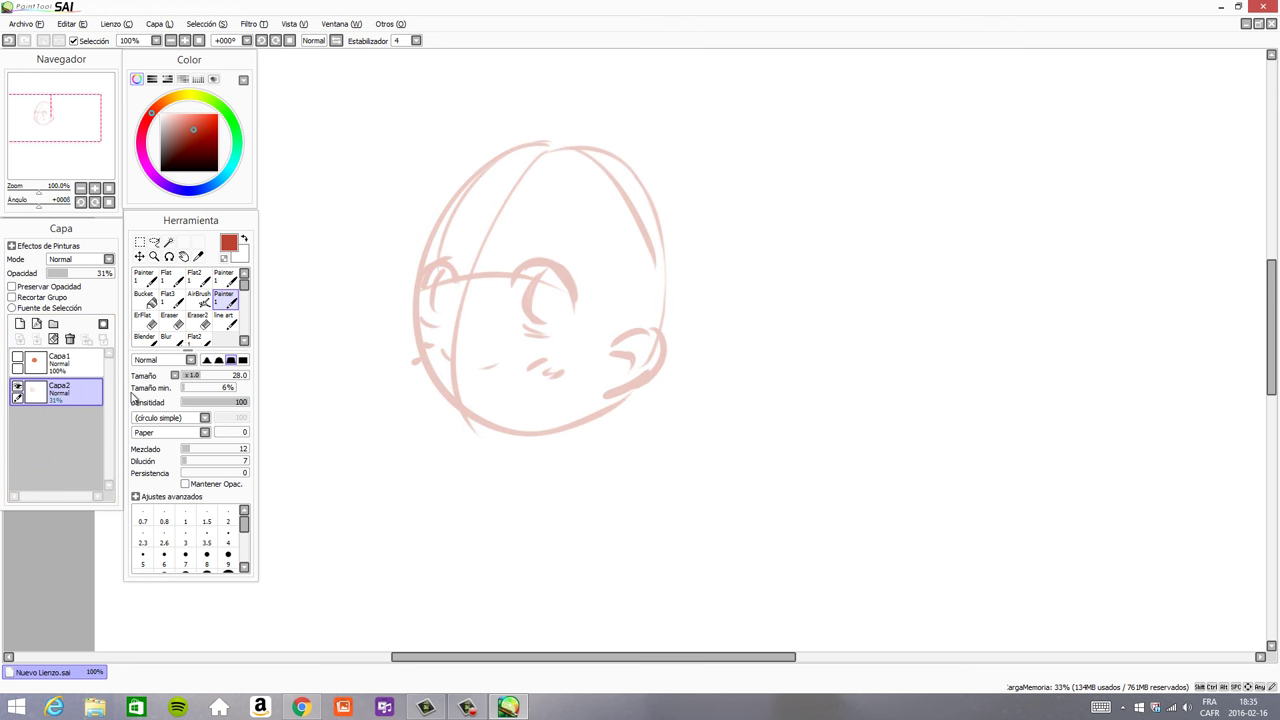
pyautogui.click(67, 273)
pyautogui.moveTo(67, 273); pyautogui.dragTo(64, 273)
pyautogui.click(19, 324)
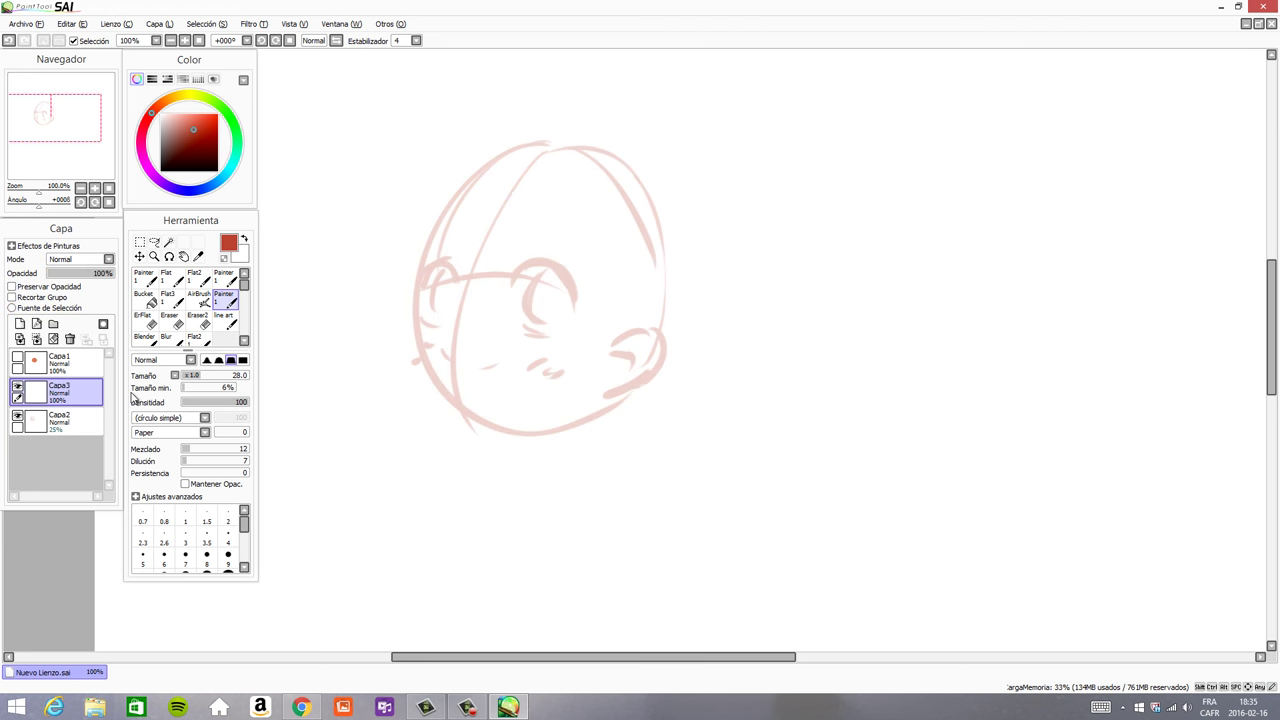
# - Choose a near-black colour, set the stabilizer to S-3, and try inking the head's left outline, undoing each attempt
pyautogui.click(165, 162)
pyautogui.moveTo(163, 163); pyautogui.dragTo(160, 164)
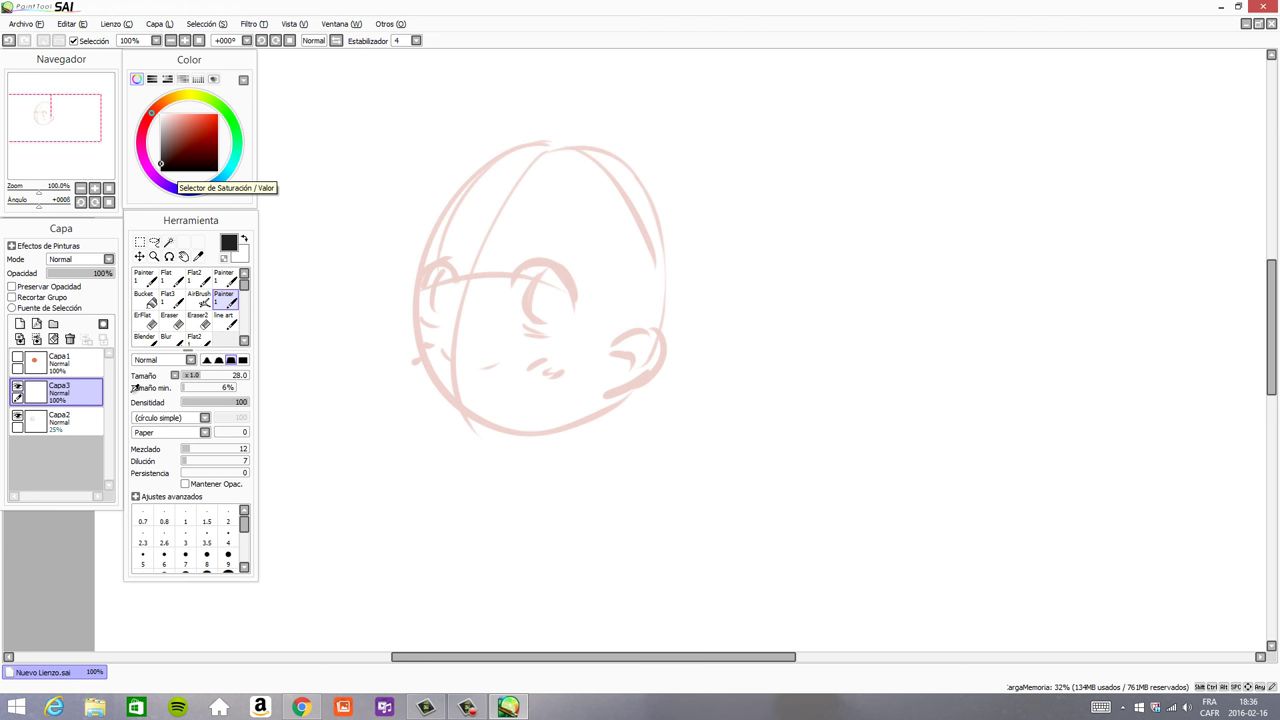
pyautogui.click(416, 41)
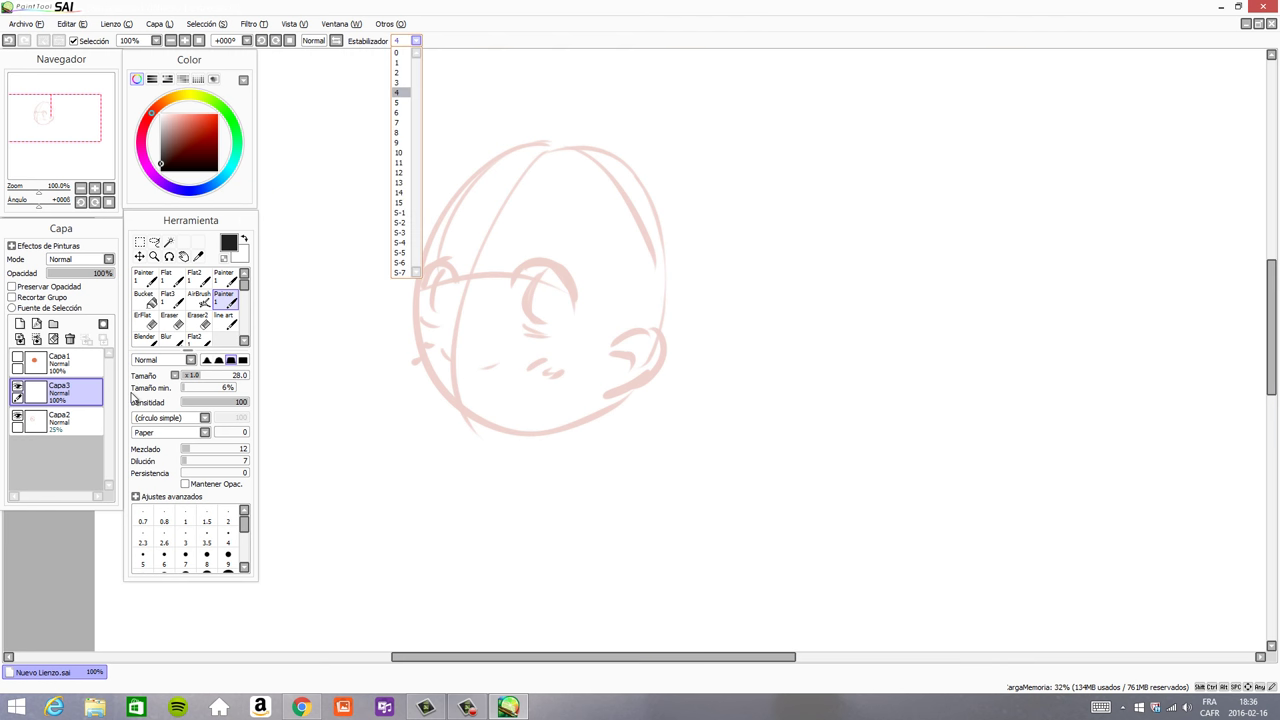
pyautogui.click(402, 223)
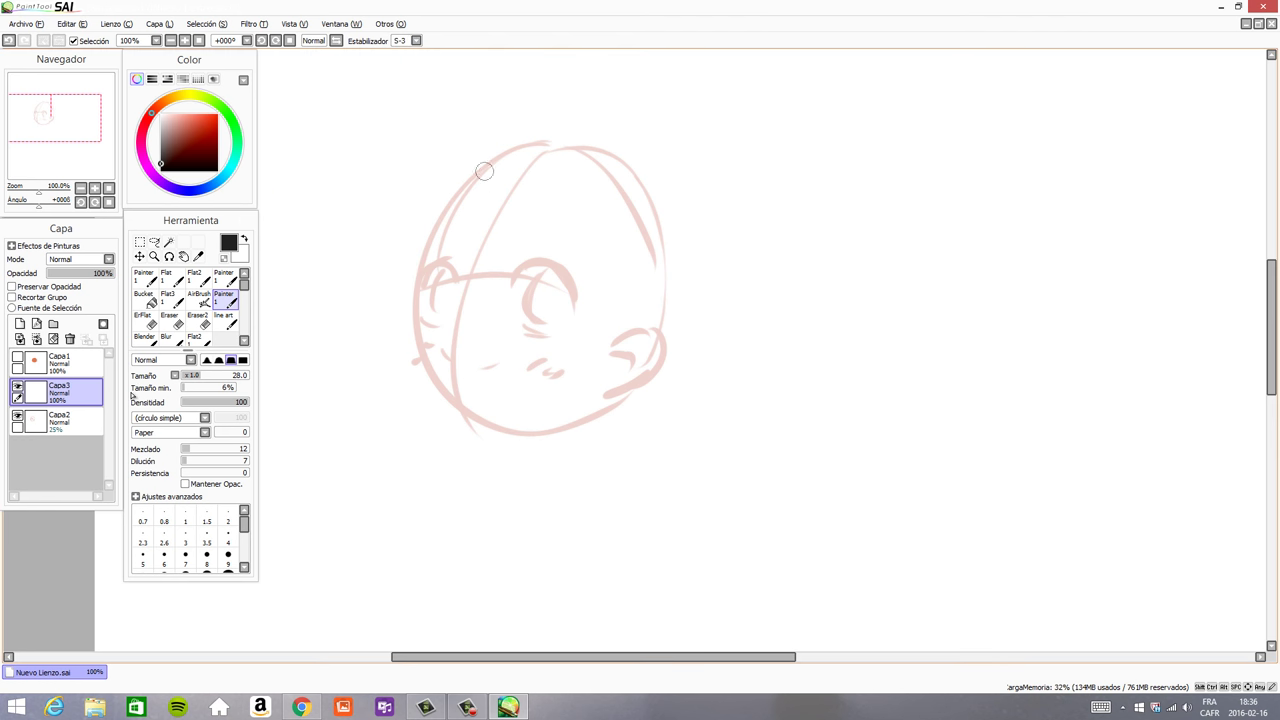
pyautogui.moveTo(500, 148)
pyautogui.mouseDown()
pyautogui.moveTo(418, 222)
pyautogui.moveTo(405, 298)
pyautogui.mouseUp()
pyautogui.hotkey('ctrl', 'z')
pyautogui.moveTo(520, 142); pyautogui.dragTo(406, 340)
pyautogui.hotkey('ctrl', 'z')
pyautogui.moveTo(526, 142); pyautogui.dragTo(410, 345)
pyautogui.hotkey('ctrl', 'z')
# - Ink the head's left outline from crown to chin and try the upper right curve, undoing the unsatisfactory strokes
pyautogui.moveTo(525, 148)
pyautogui.mouseDown()
pyautogui.moveTo(424, 335)
pyautogui.moveTo(460, 405)
pyautogui.mouseUp()
pyautogui.moveTo(536, 149)
pyautogui.mouseDown()
pyautogui.moveTo(592, 173)
pyautogui.moveTo(656, 256)
pyautogui.mouseUp()
pyautogui.hotkey('ctrl', 'z')
pyautogui.hotkey('ctrl', 'z')
pyautogui.click(539, 151)
pyautogui.hotkey('ctrl', 'z')
pyautogui.moveTo(540, 146); pyautogui.dragTo(655, 200)
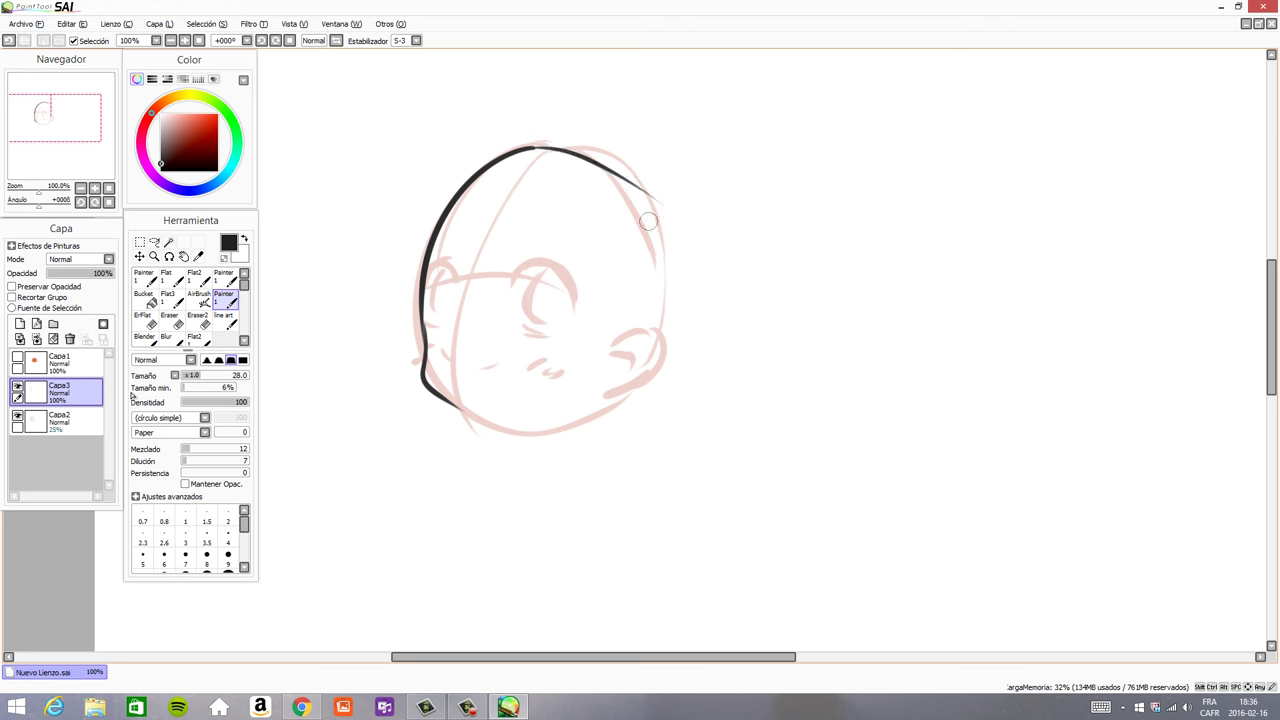
pyautogui.hotkey('ctrl', 'z')
# - Set the stabilizer to 15 and ink the head's outline from the crown down the right side, redoing imperfect strokes
pyautogui.click(416, 41)
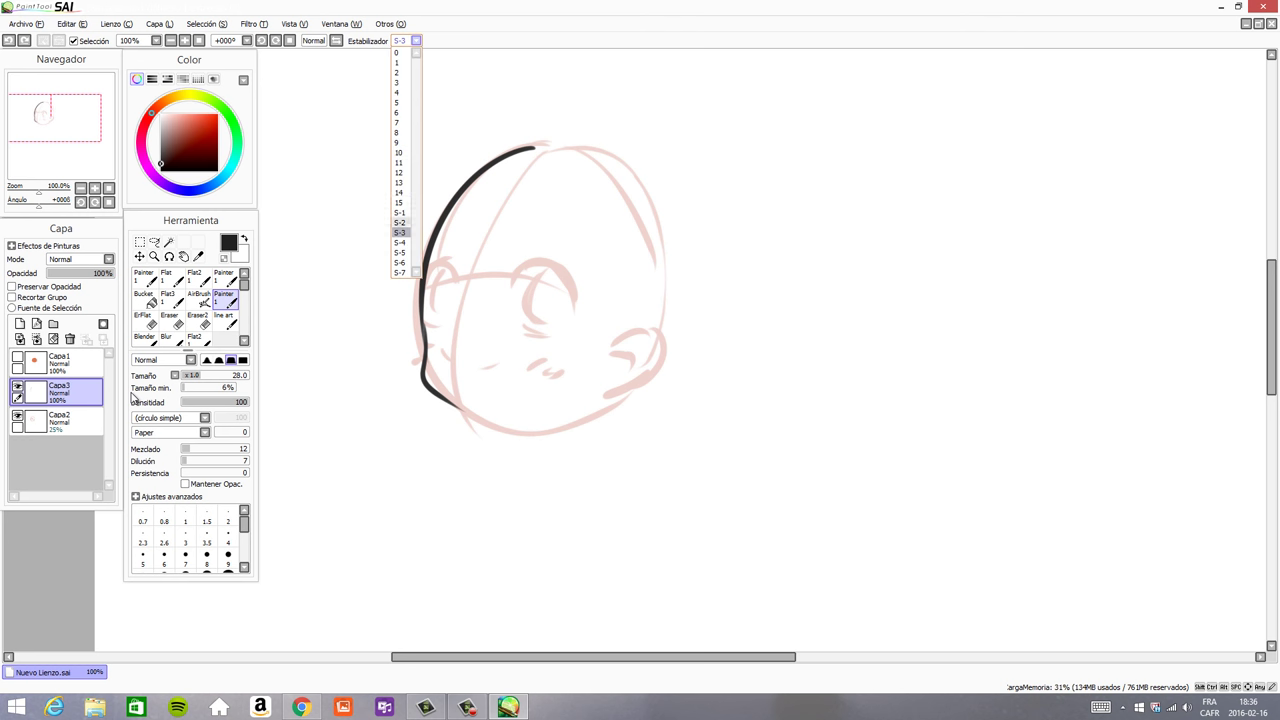
pyautogui.click(402, 202)
pyautogui.moveTo(533, 148); pyautogui.dragTo(648, 238)
pyautogui.hotkey('ctrl', 'z')
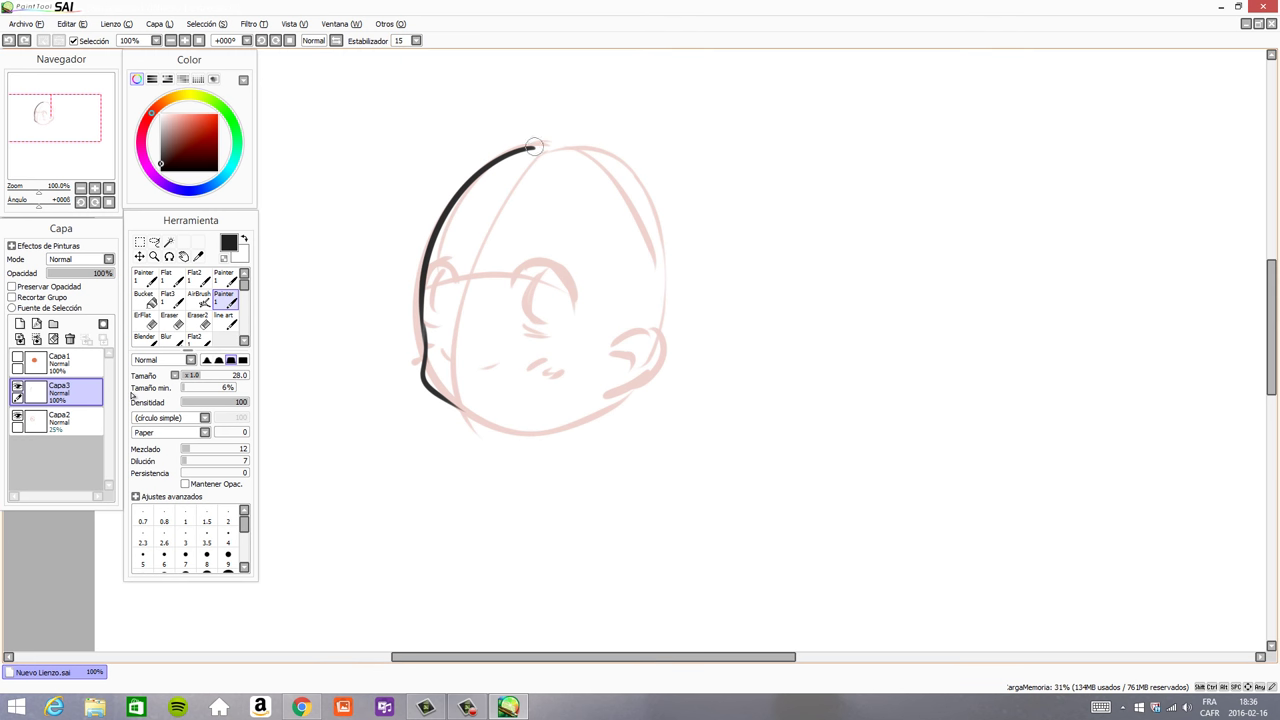
pyautogui.moveTo(534, 147)
pyautogui.mouseDown()
pyautogui.moveTo(639, 203)
pyautogui.moveTo(649, 347)
pyautogui.mouseUp()
pyautogui.hotkey('ctrl', 'z')
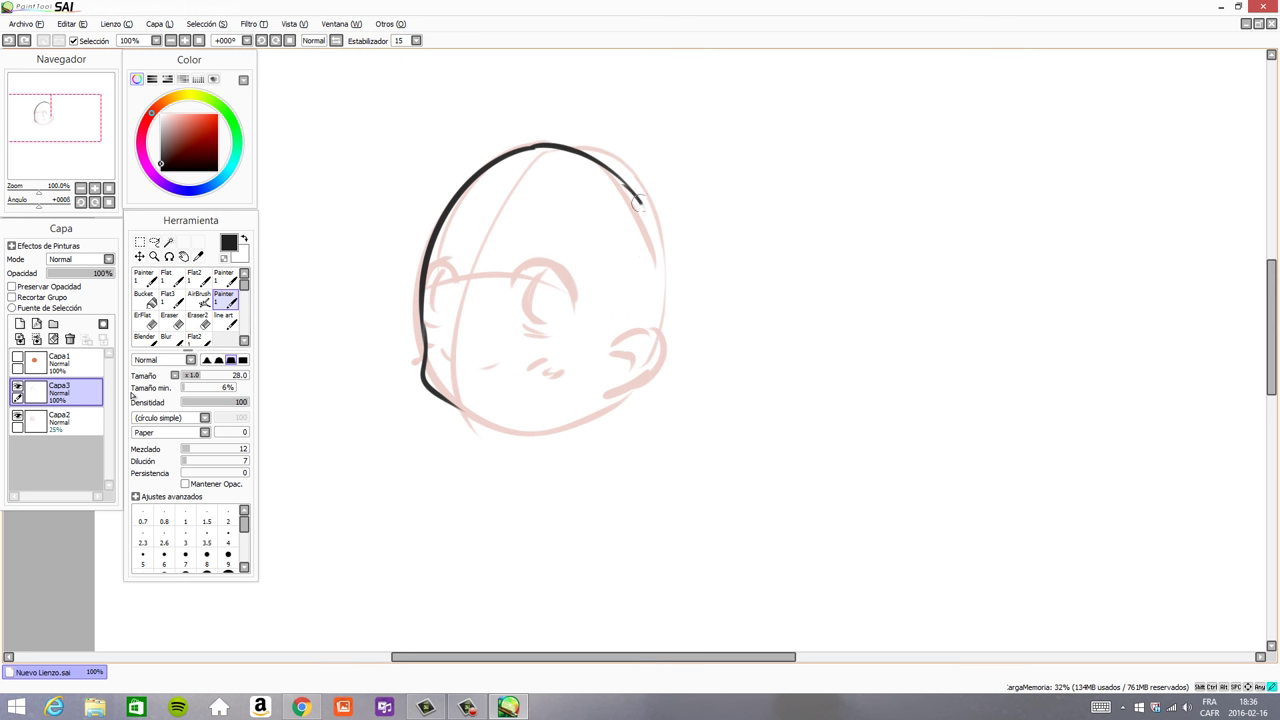
pyautogui.hotkey('ctrl', 'z')
pyautogui.moveTo(628, 184); pyautogui.dragTo(668, 318)
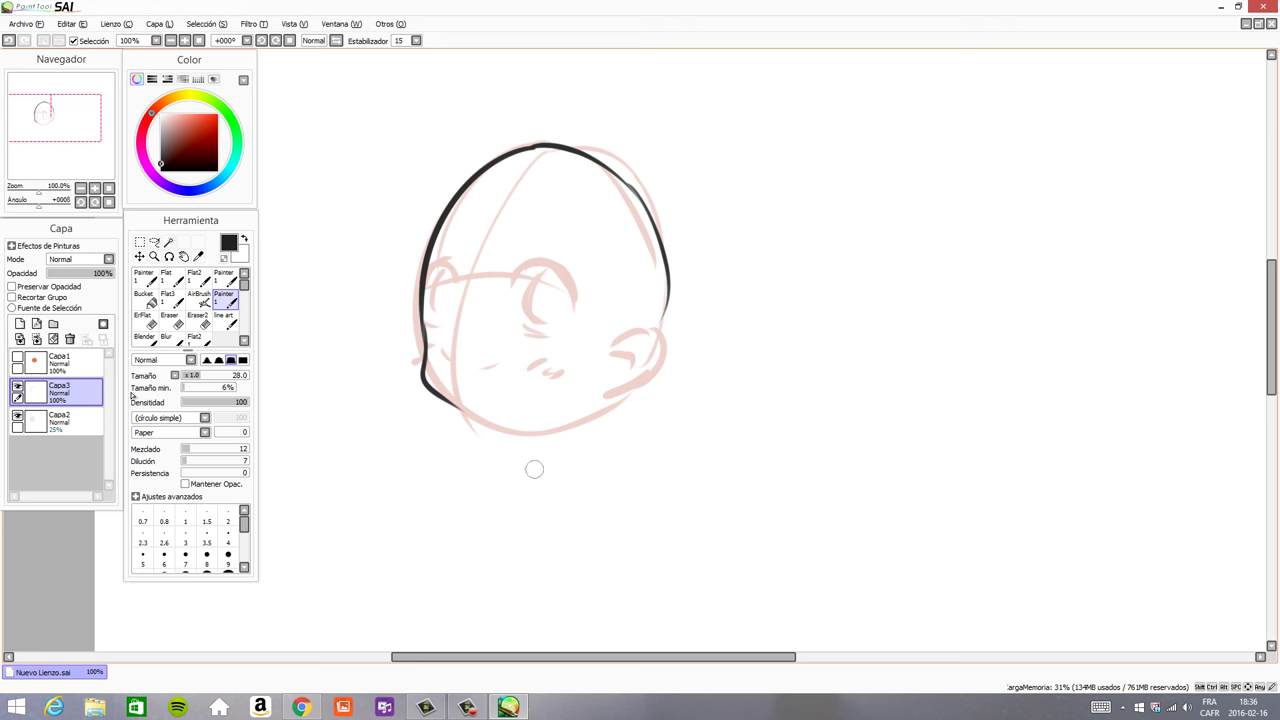
# - Undo the black outline strokes and delete the empty inking layer and the faded sketch layer
pyautogui.hotkey('ctrl', 'z')
pyautogui.hotkey('ctrl', 'z')
pyautogui.hotkey('ctrl', 'z')
pyautogui.hotkey('ctrl', 'z')
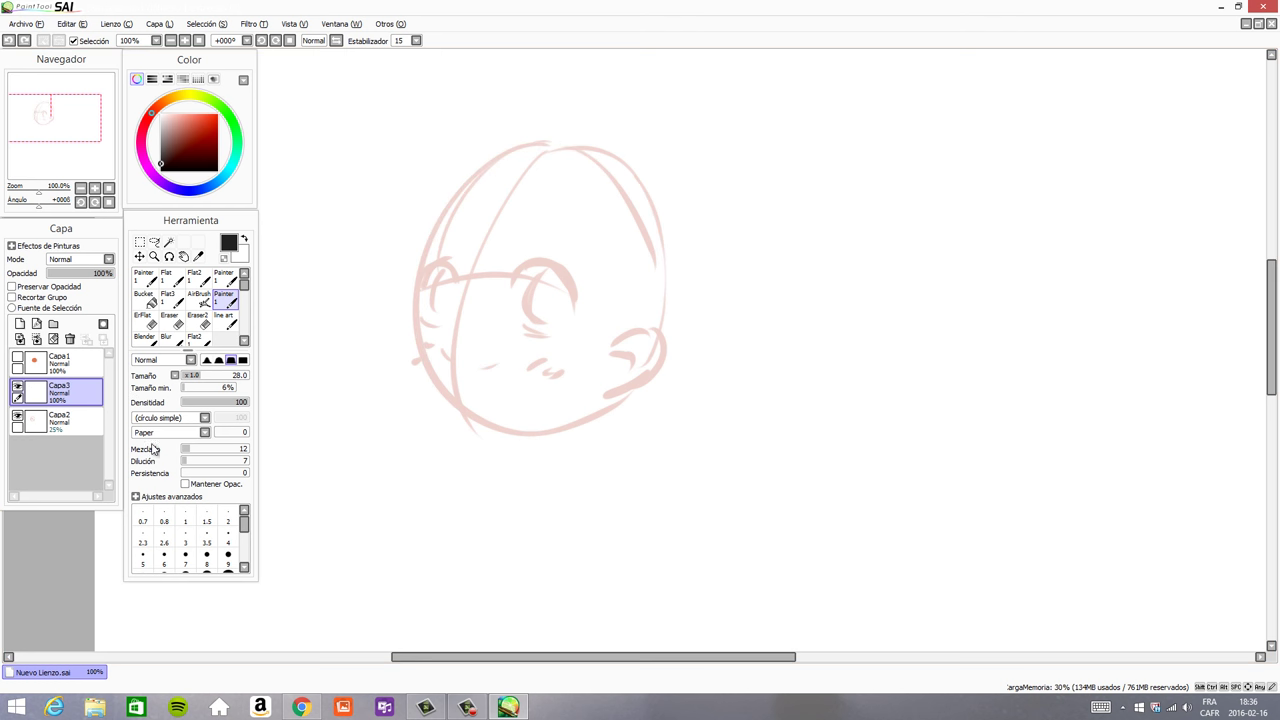
pyautogui.click(70, 340)
pyautogui.click(70, 340)
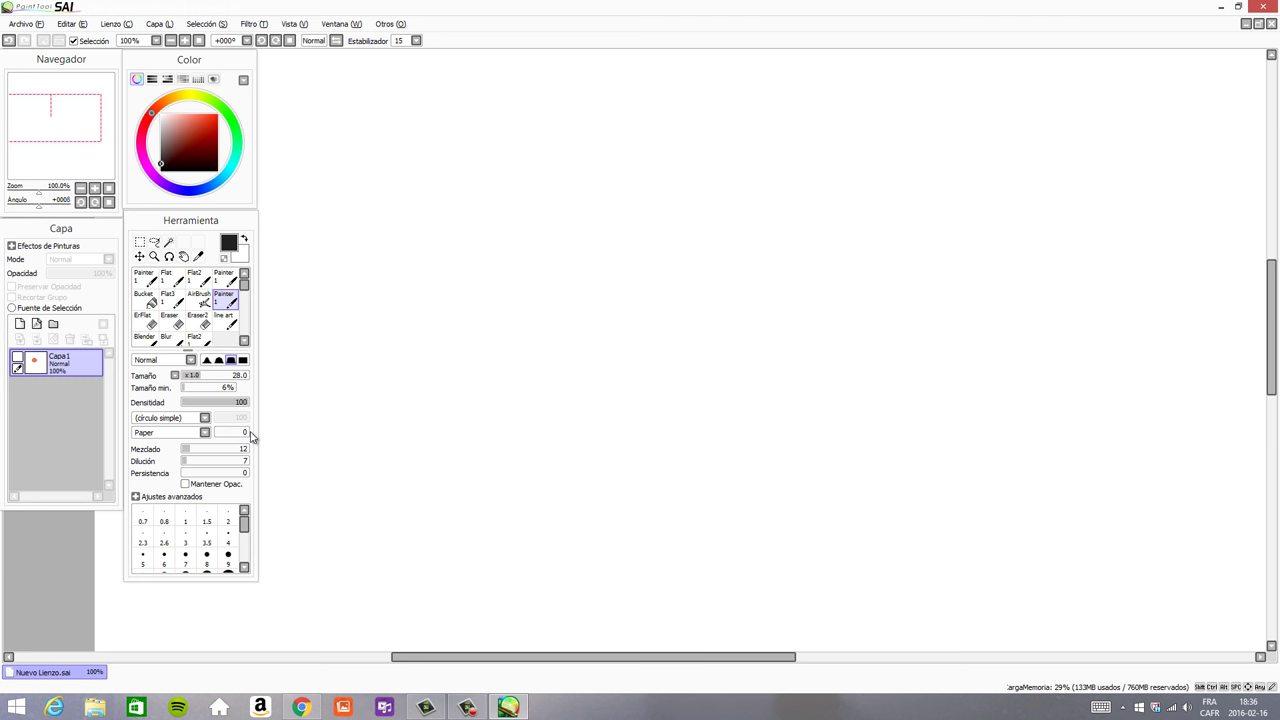
# - Choose a dark red colour and set the stabilizer to 5
pyautogui.click(197, 134)
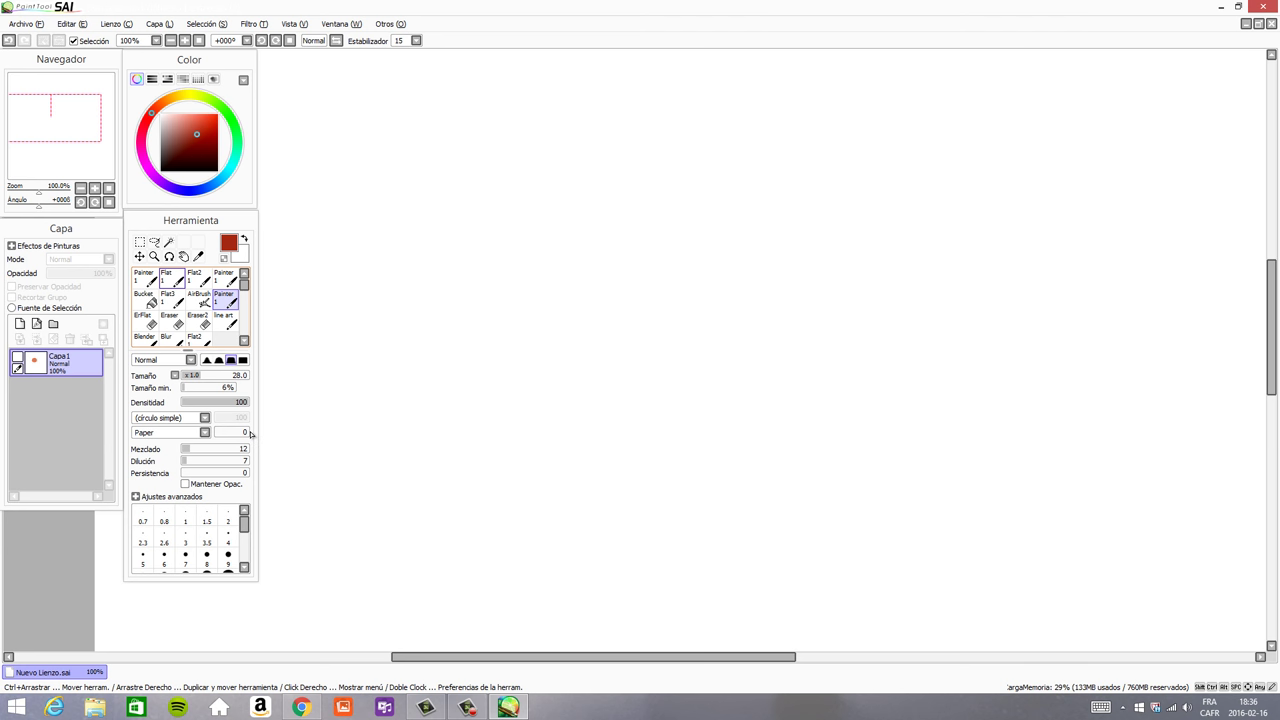
pyautogui.click(416, 41)
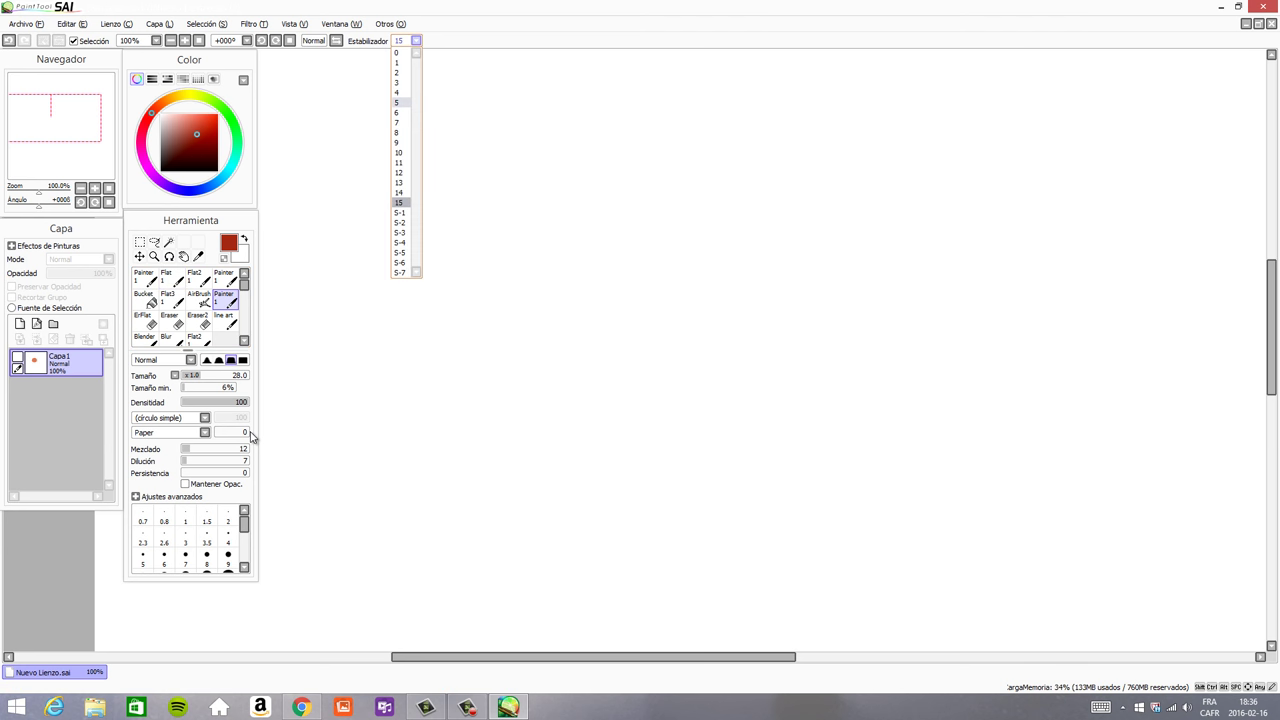
pyautogui.click(400, 102)
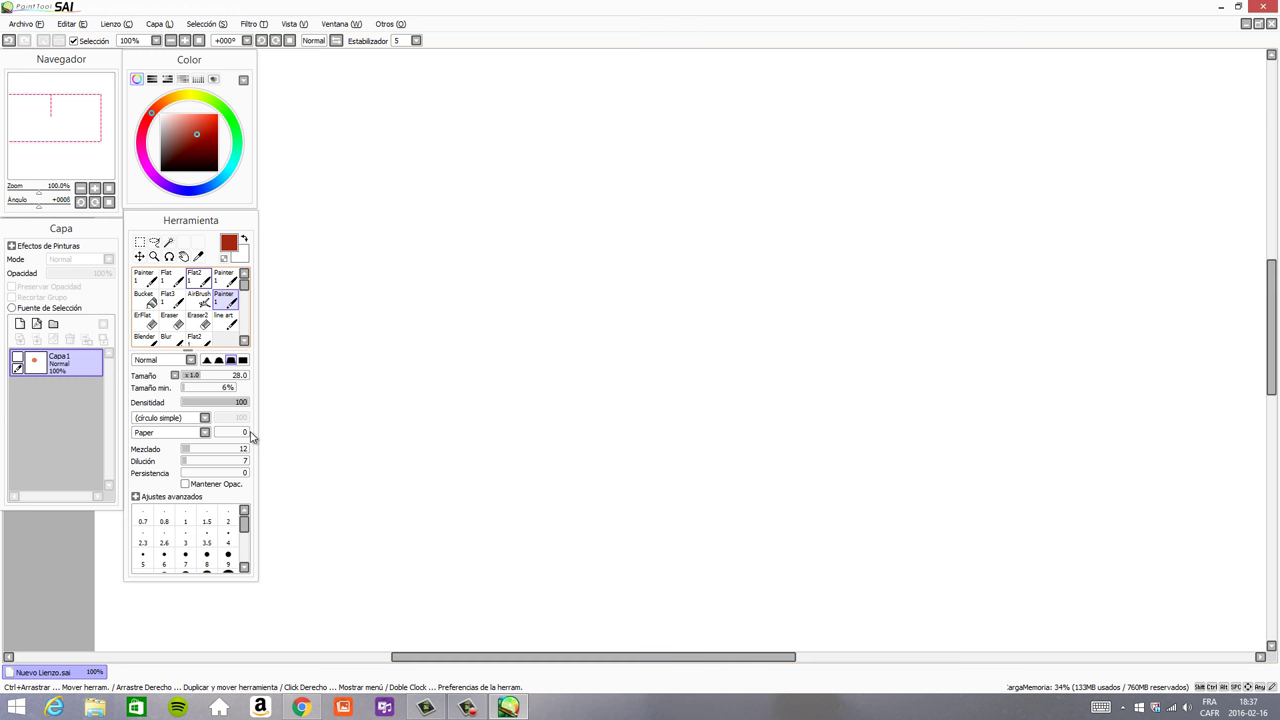
# - Add a new layer and draw a round face outline with two oval eyes and a small smiling mouth
pyautogui.click(36, 323)
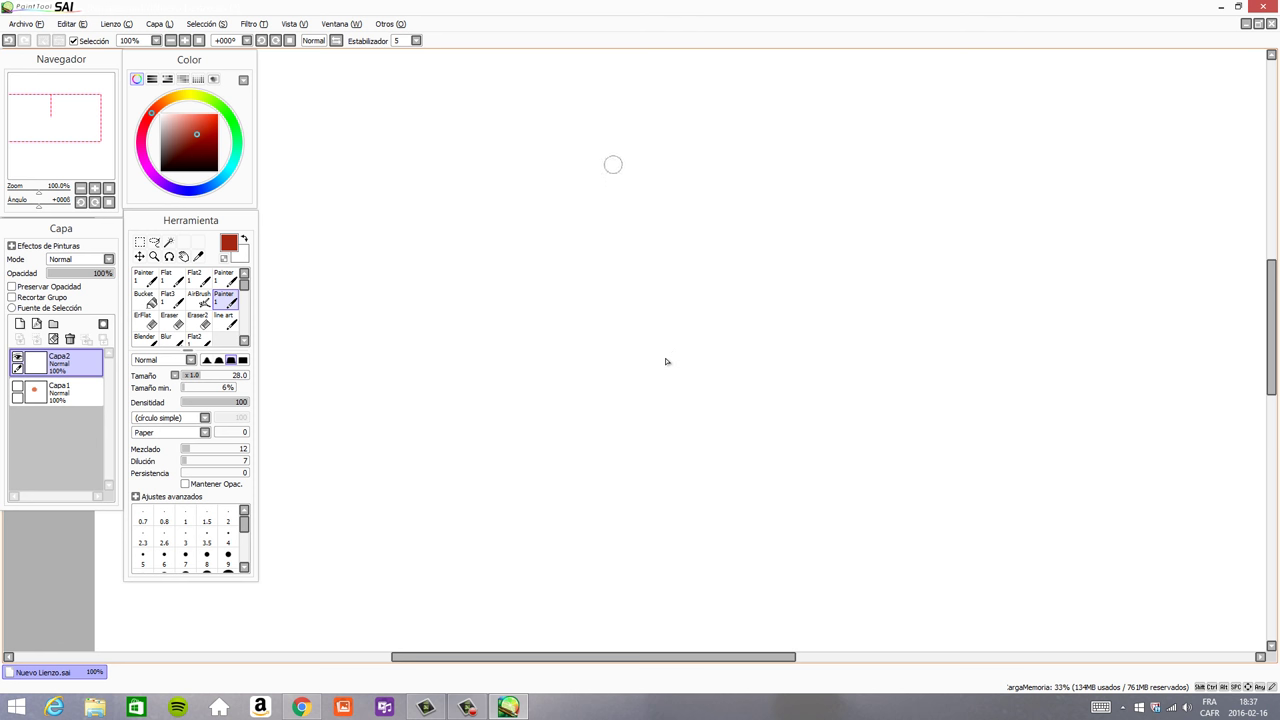
pyautogui.moveTo(612, 166)
pyautogui.mouseDown()
pyautogui.moveTo(714, 350)
pyautogui.moveTo(622, 163)
pyautogui.mouseUp()
pyautogui.moveTo(559, 254); pyautogui.dragTo(558, 266)
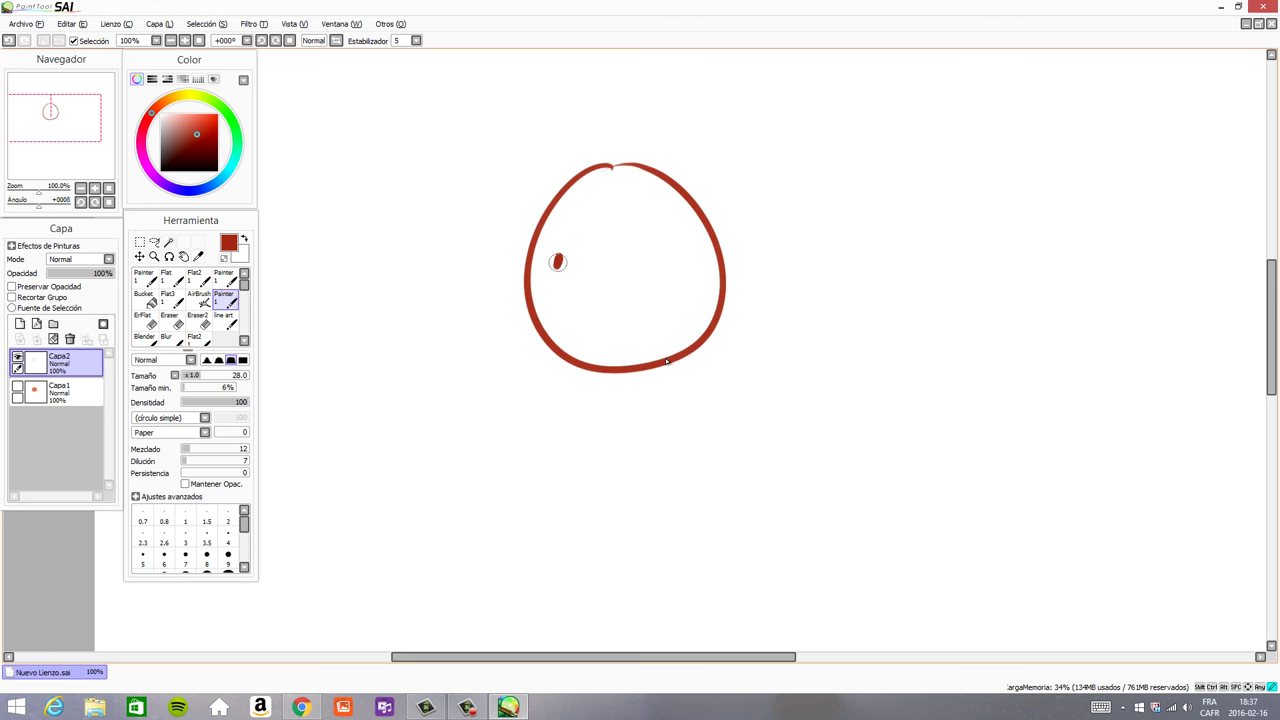
pyautogui.moveTo(673, 236); pyautogui.dragTo(674, 250)
pyautogui.moveTo(557, 253)
pyautogui.mouseDown()
pyautogui.moveTo(558, 266)
pyautogui.moveTo(621, 278)
pyautogui.moveTo(630, 268)
pyautogui.mouseUp()
# - Add blush marks on both cheeks and a small curl on top of the round face
pyautogui.moveTo(522, 309); pyautogui.dragTo(548, 289)
pyautogui.moveTo(536, 304); pyautogui.dragTo(556, 292)
pyautogui.moveTo(683, 282); pyautogui.dragTo(698, 268)
pyautogui.moveTo(693, 281); pyautogui.dragTo(710, 268)
pyautogui.moveTo(598, 170)
pyautogui.mouseDown()
pyautogui.moveTo(565, 146)
pyautogui.moveTo(554, 168)
pyautogui.mouseUp()
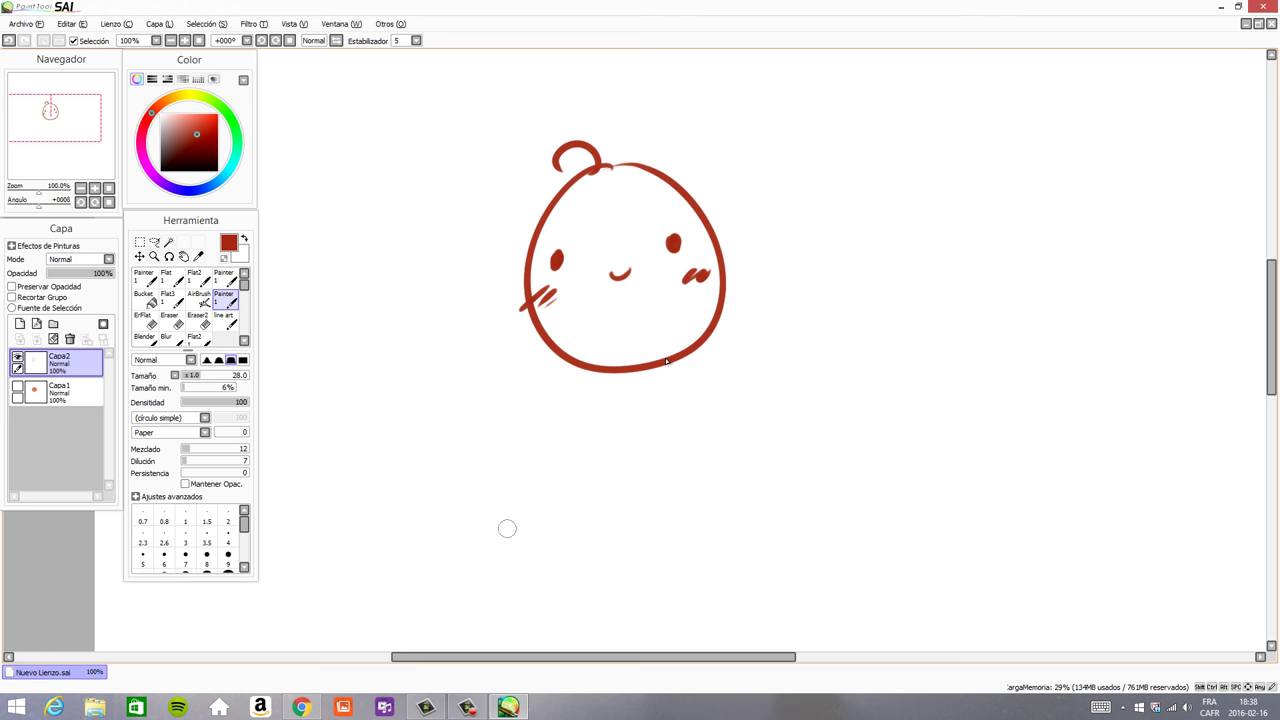
# - Handwrite a two-word name in large letters below the face and underline it with one long slanted stroke
pyautogui.moveTo(500, 543)
pyautogui.mouseDown()
pyautogui.moveTo(545, 470)
pyautogui.moveTo(560, 535)
pyautogui.moveTo(643, 486)
pyautogui.moveTo(712, 498)
pyautogui.moveTo(757, 488)
pyautogui.mouseUp()
pyautogui.moveTo(838, 472)
pyautogui.mouseDown()
pyautogui.moveTo(850, 400)
pyautogui.moveTo(905, 445)
pyautogui.moveTo(1068, 384)
pyautogui.mouseUp()
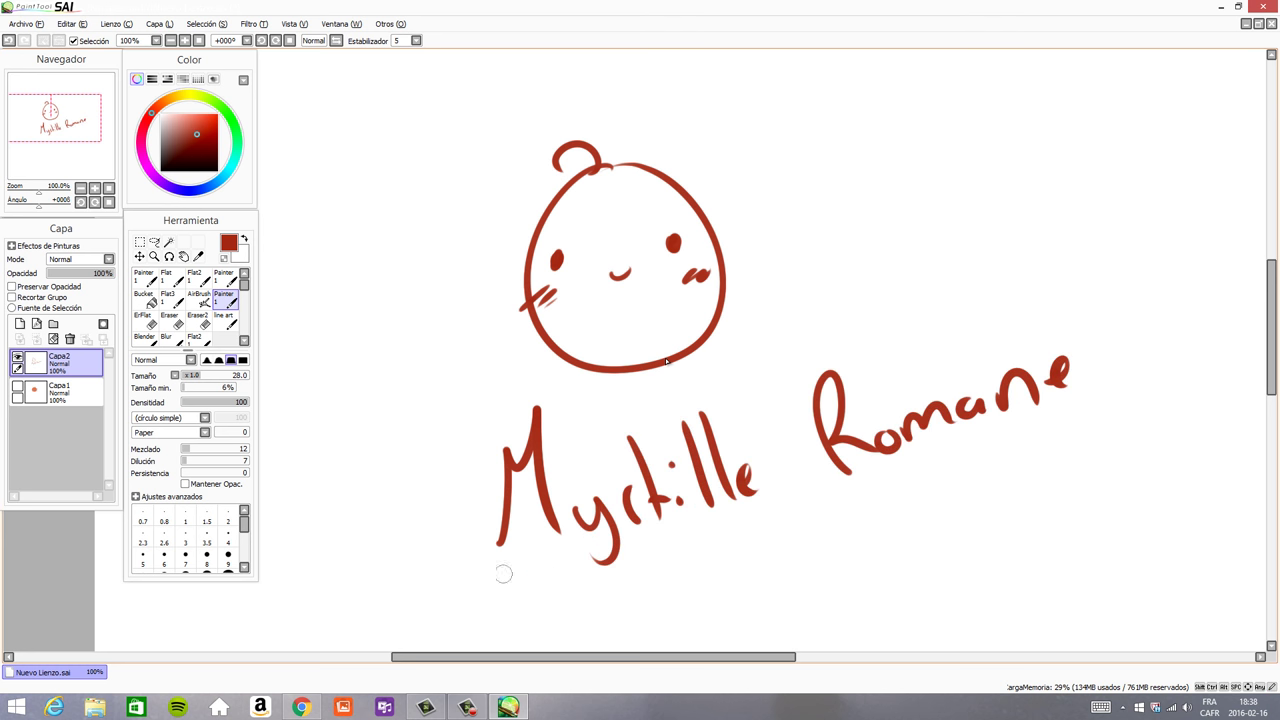
pyautogui.moveTo(490, 592); pyautogui.dragTo(1124, 430)
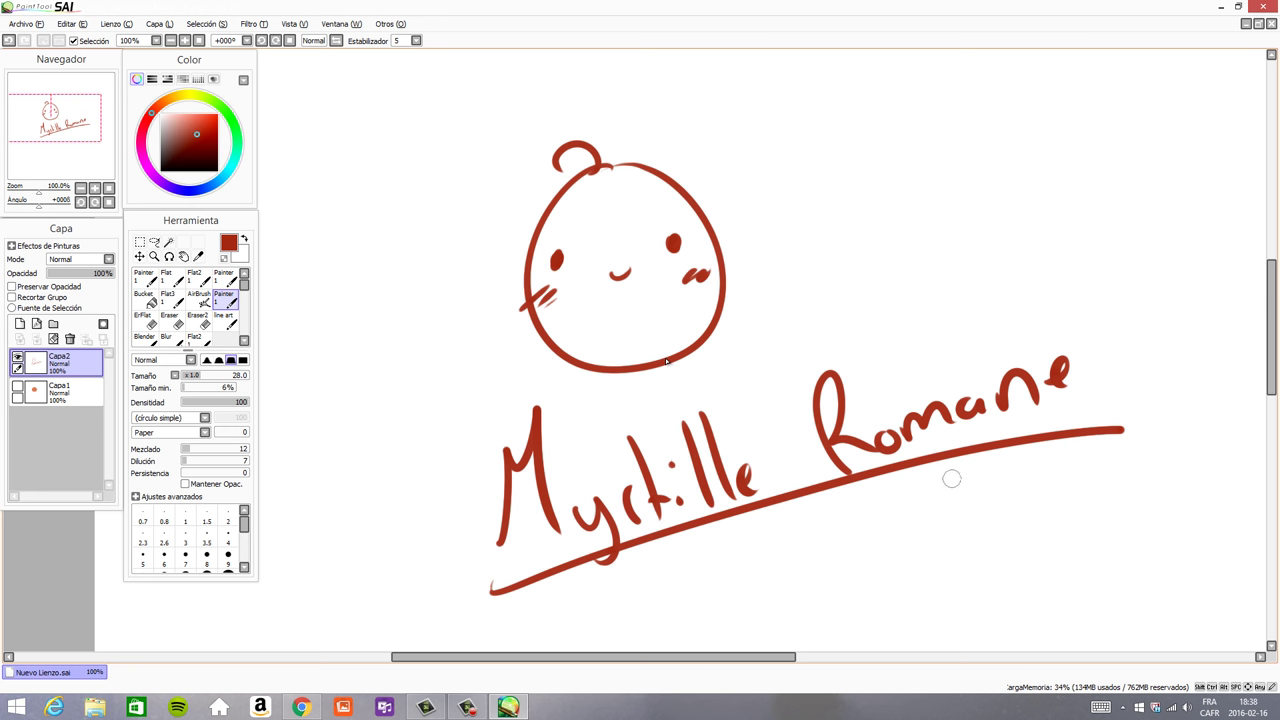
# - Draw an asterisk below the underline and handwrite a second name beside it
pyautogui.press('space')
pyautogui.moveTo(665, 360); pyautogui.dragTo(643, 253)
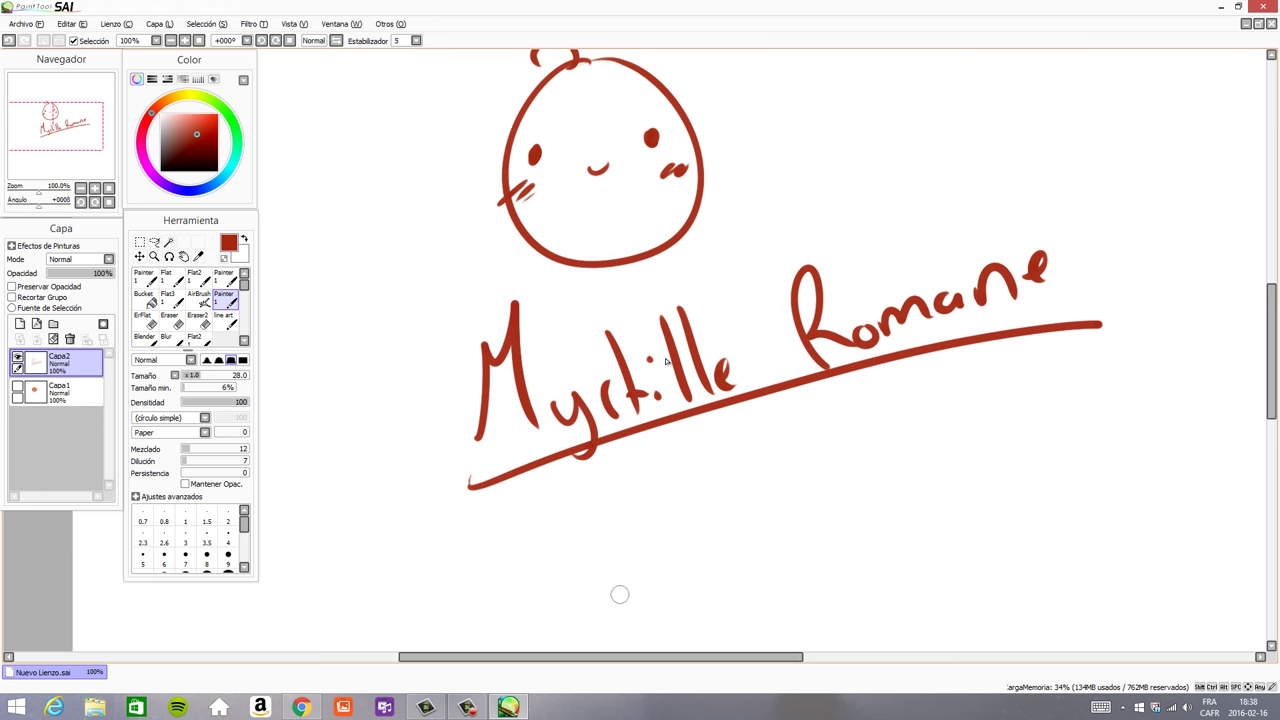
pyautogui.moveTo(553, 528); pyautogui.dragTo(612, 556)
pyautogui.moveTo(602, 515)
pyautogui.mouseDown()
pyautogui.moveTo(563, 572)
pyautogui.moveTo(576, 575)
pyautogui.mouseUp()
pyautogui.moveTo(692, 545)
pyautogui.mouseDown()
pyautogui.moveTo(676, 492)
pyautogui.moveTo(738, 458)
pyautogui.moveTo(800, 505)
pyautogui.moveTo(950, 468)
pyautogui.moveTo(1024, 432)
pyautogui.mouseUp()
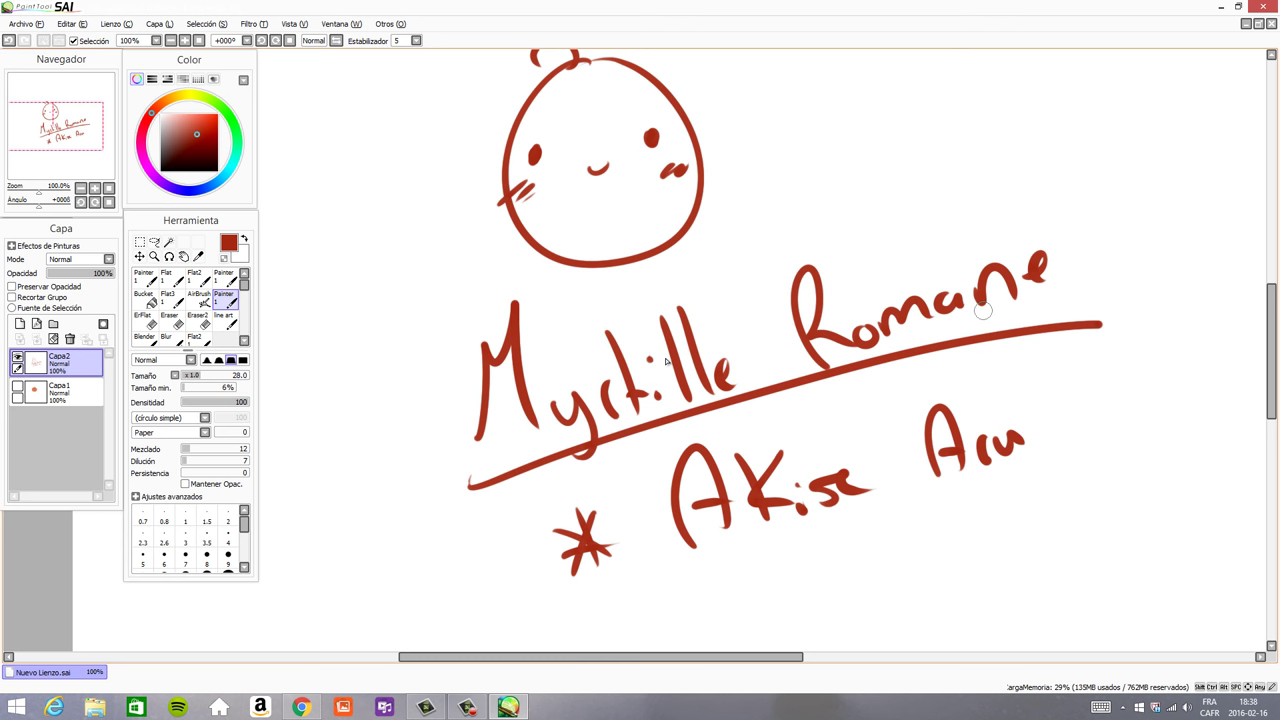
# - Clear the drawing layer and handwrite large freehand lettering across the canvas
pyautogui.click(53, 339)
pyautogui.moveTo(644, 286)
pyautogui.mouseDown()
pyautogui.moveTo(637, 266)
pyautogui.moveTo(706, 389)
pyautogui.moveTo(664, 408)
pyautogui.moveTo(712, 408)
pyautogui.mouseUp()
pyautogui.moveTo(828, 225); pyautogui.dragTo(896, 181)
pyautogui.moveTo(869, 200); pyautogui.dragTo(897, 358)
pyautogui.moveTo(868, 362); pyautogui.dragTo(953, 323)
pyautogui.moveTo(1004, 158); pyautogui.dragTo(1040, 302)
pyautogui.moveTo(1052, 270)
pyautogui.mouseDown()
pyautogui.moveTo(1090, 240)
pyautogui.moveTo(1155, 240)
pyautogui.mouseUp()
pyautogui.moveTo(704, 488); pyautogui.dragTo(742, 497)
pyautogui.moveTo(742, 497); pyautogui.dragTo(748, 562)
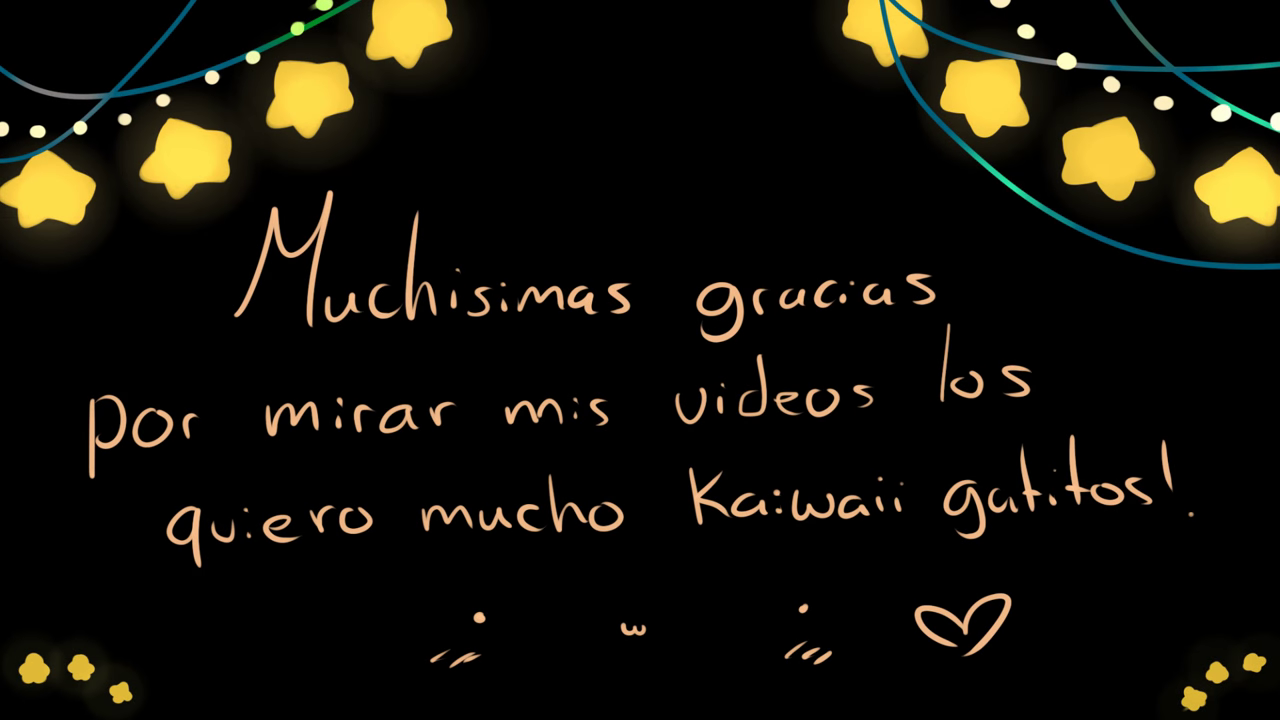